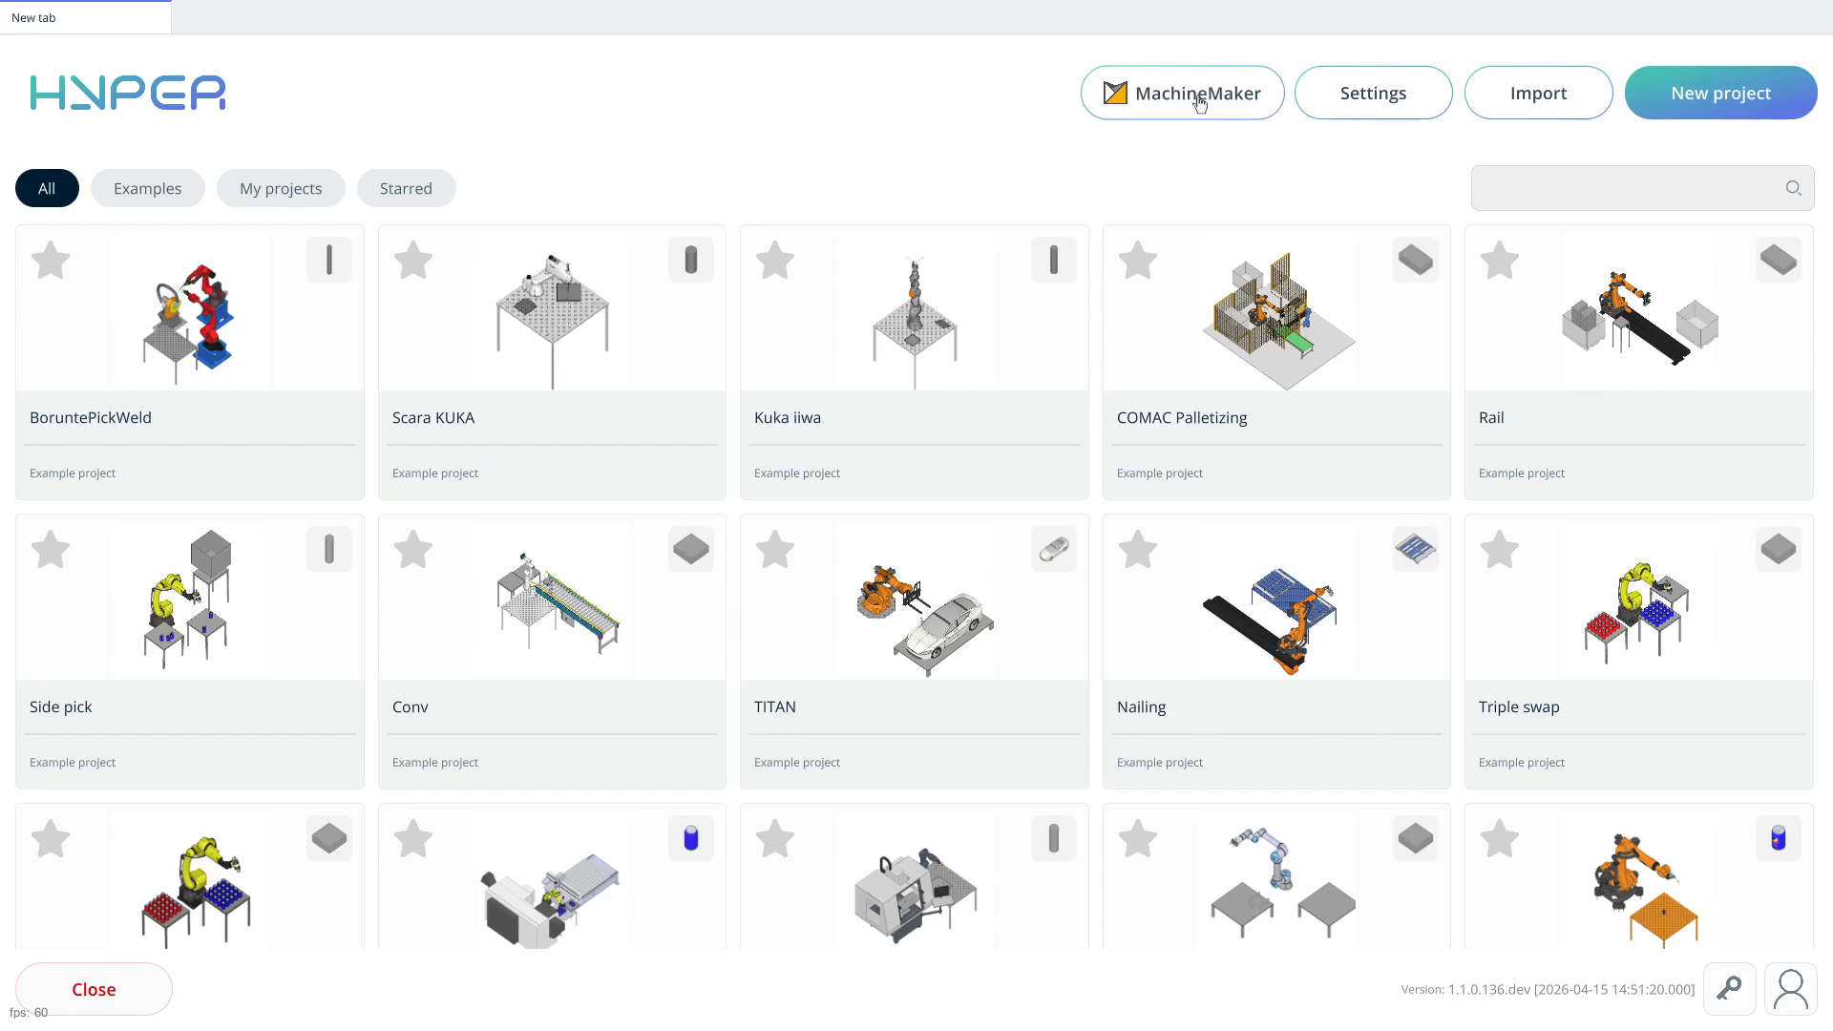
Switch to MachineMaker and open the online mechanisms library
click(1198, 96)
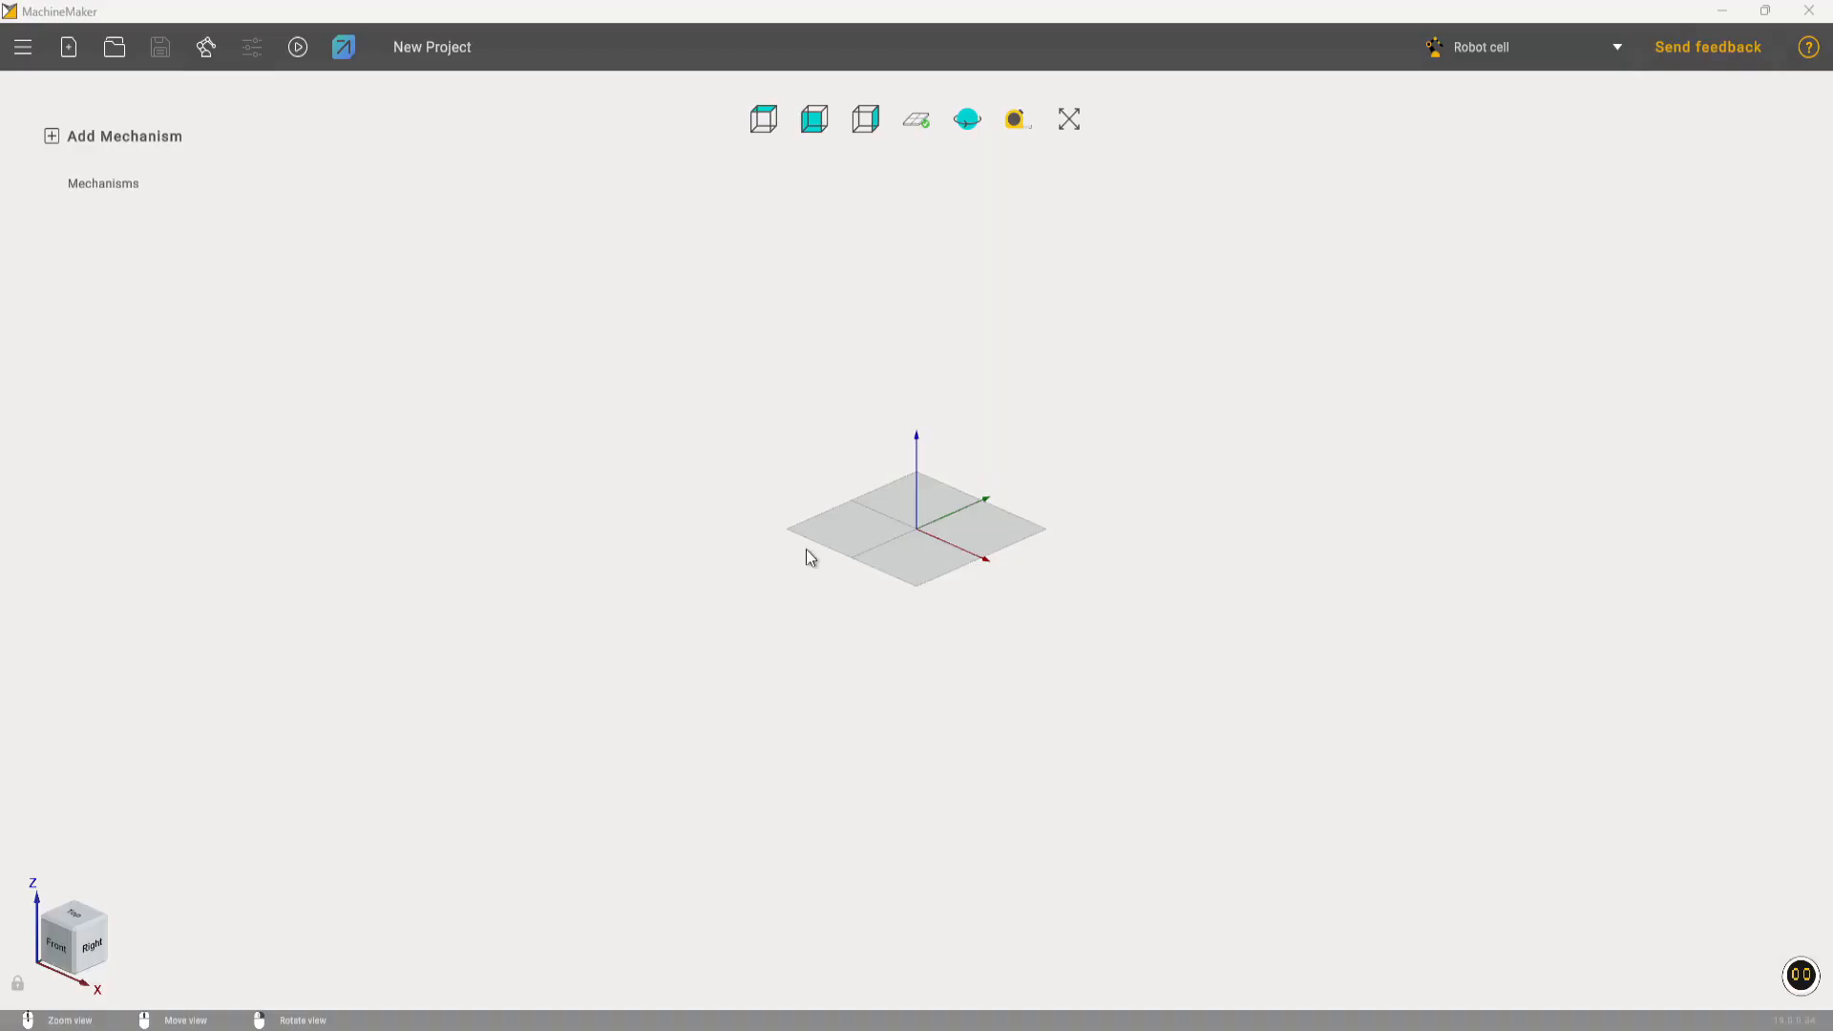
click(206, 47)
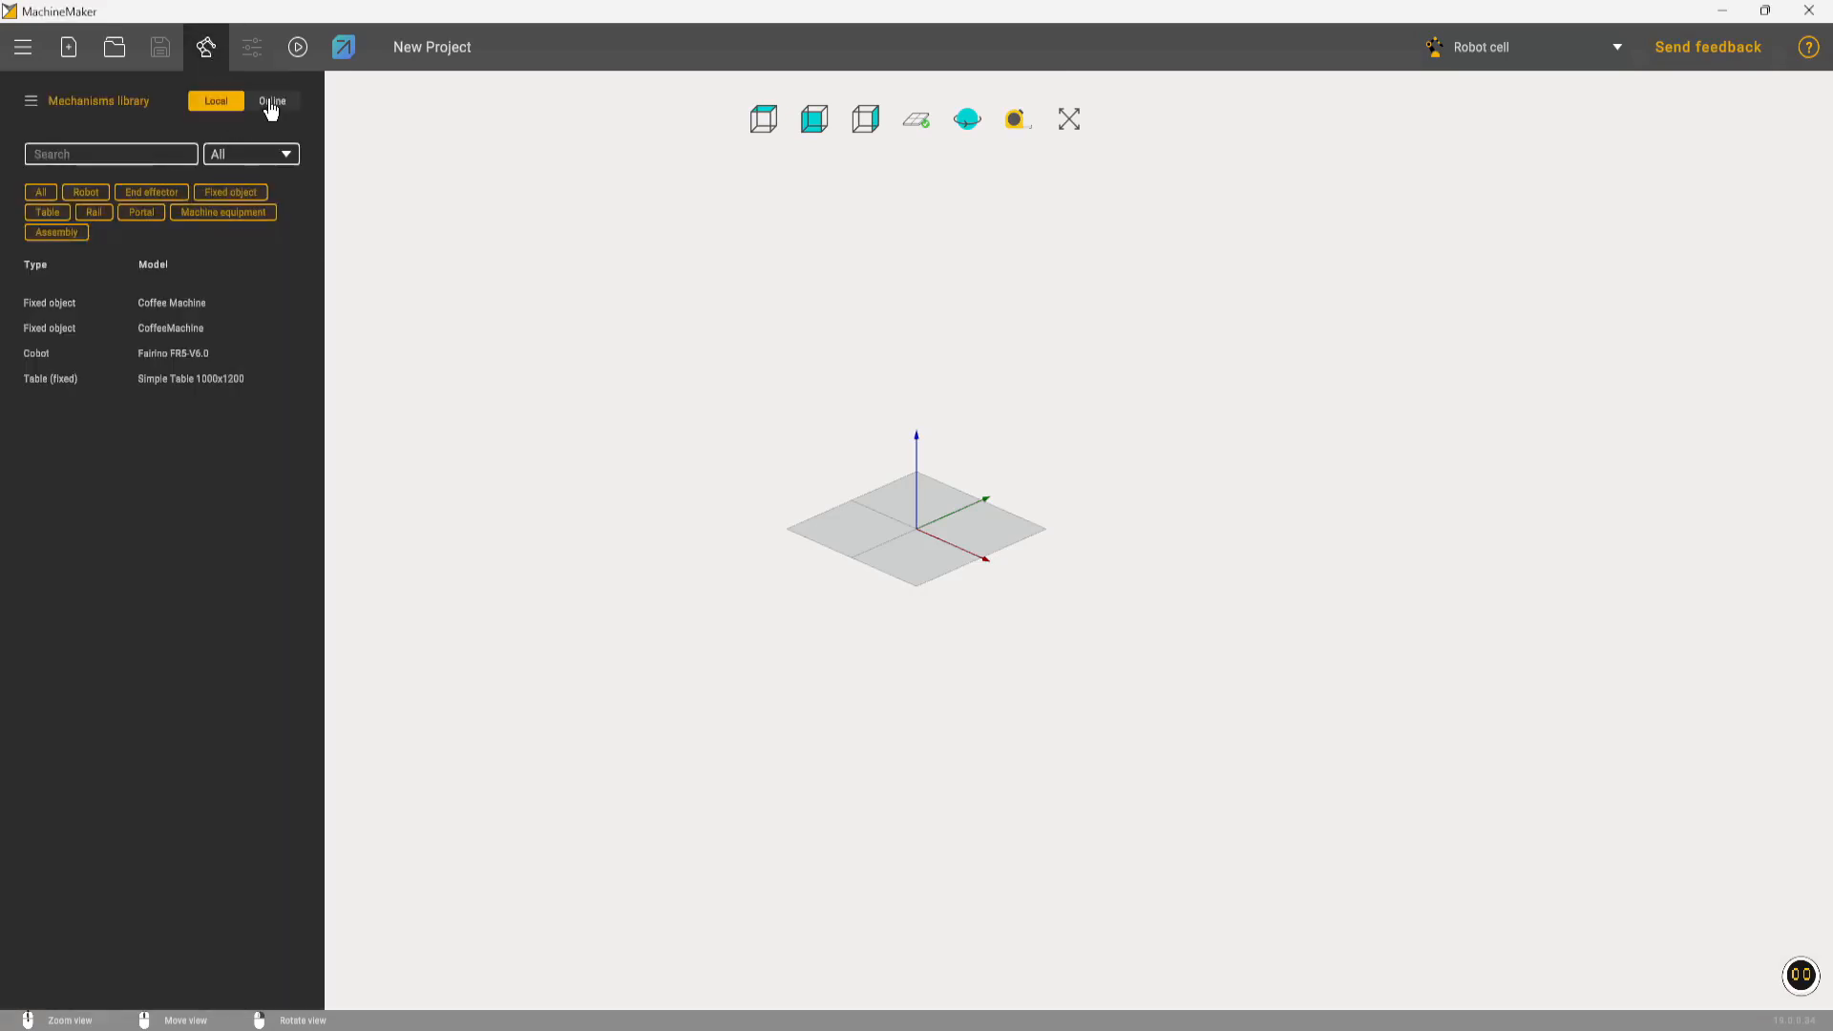
click(270, 101)
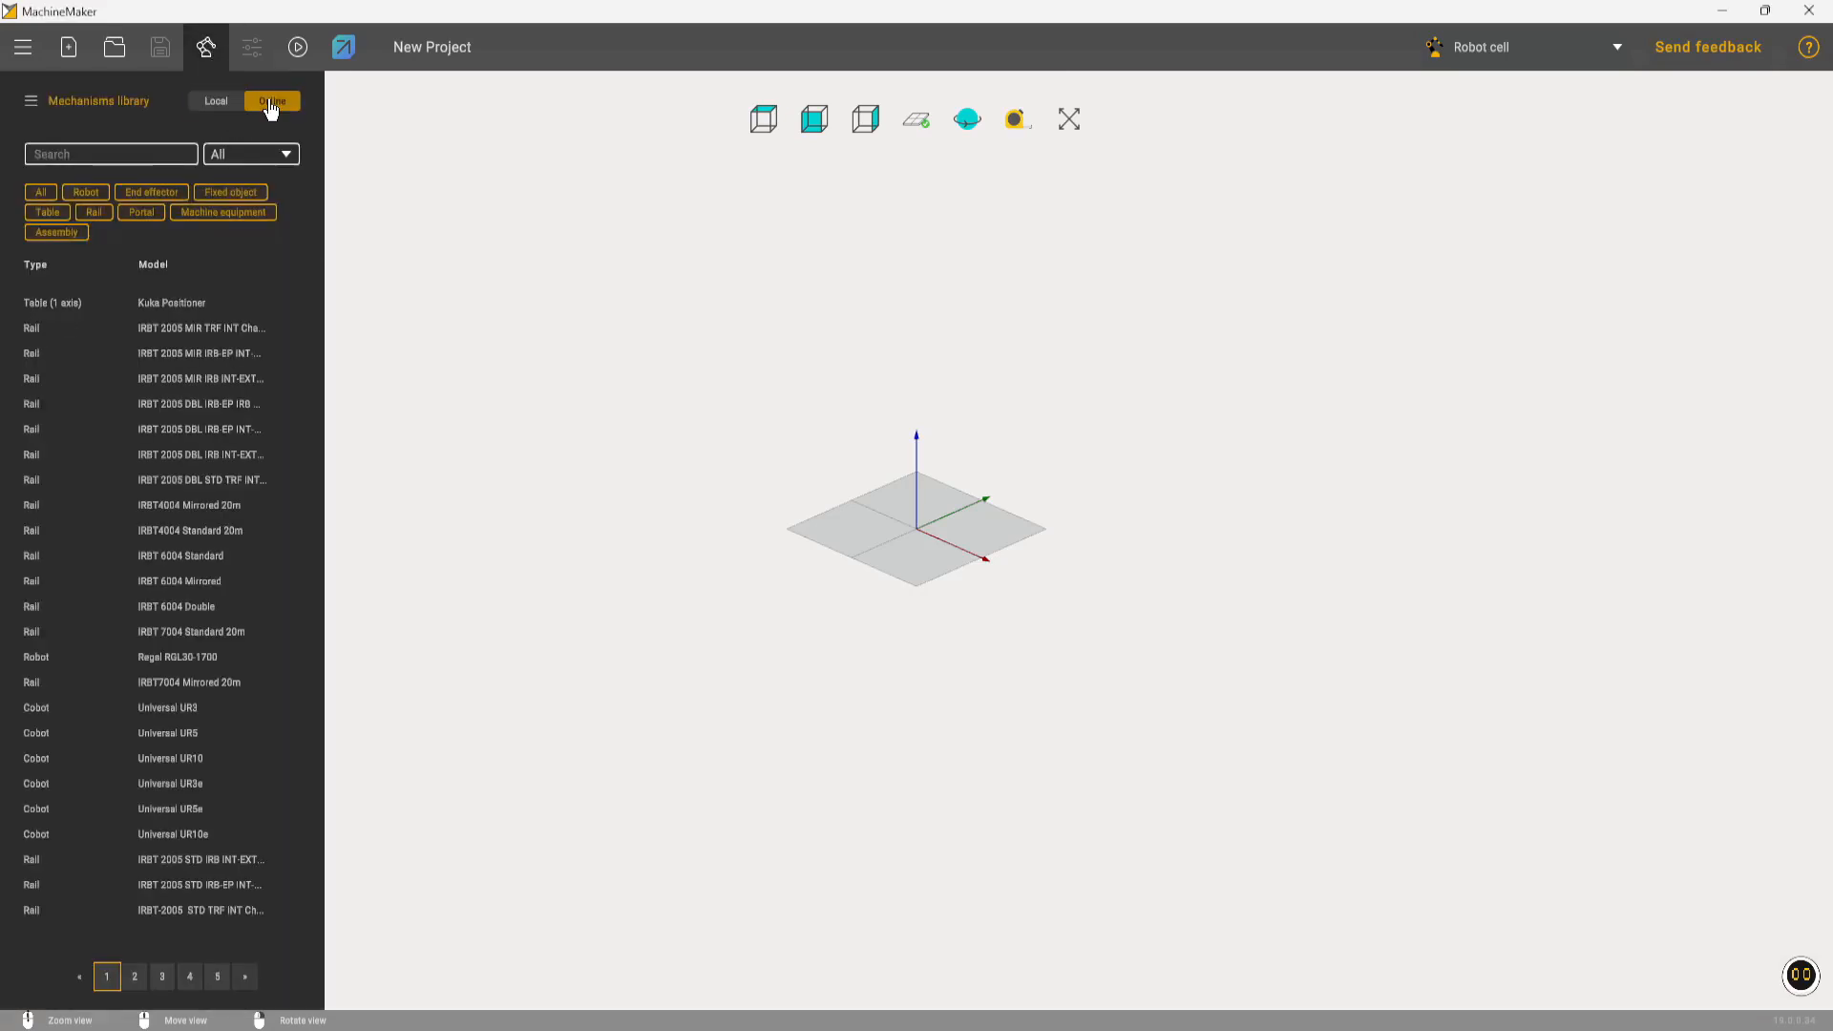
Search the library for FR5 and add the Fairino FR5-V6.0 cobot to the cell
click(141, 151)
text(FR)
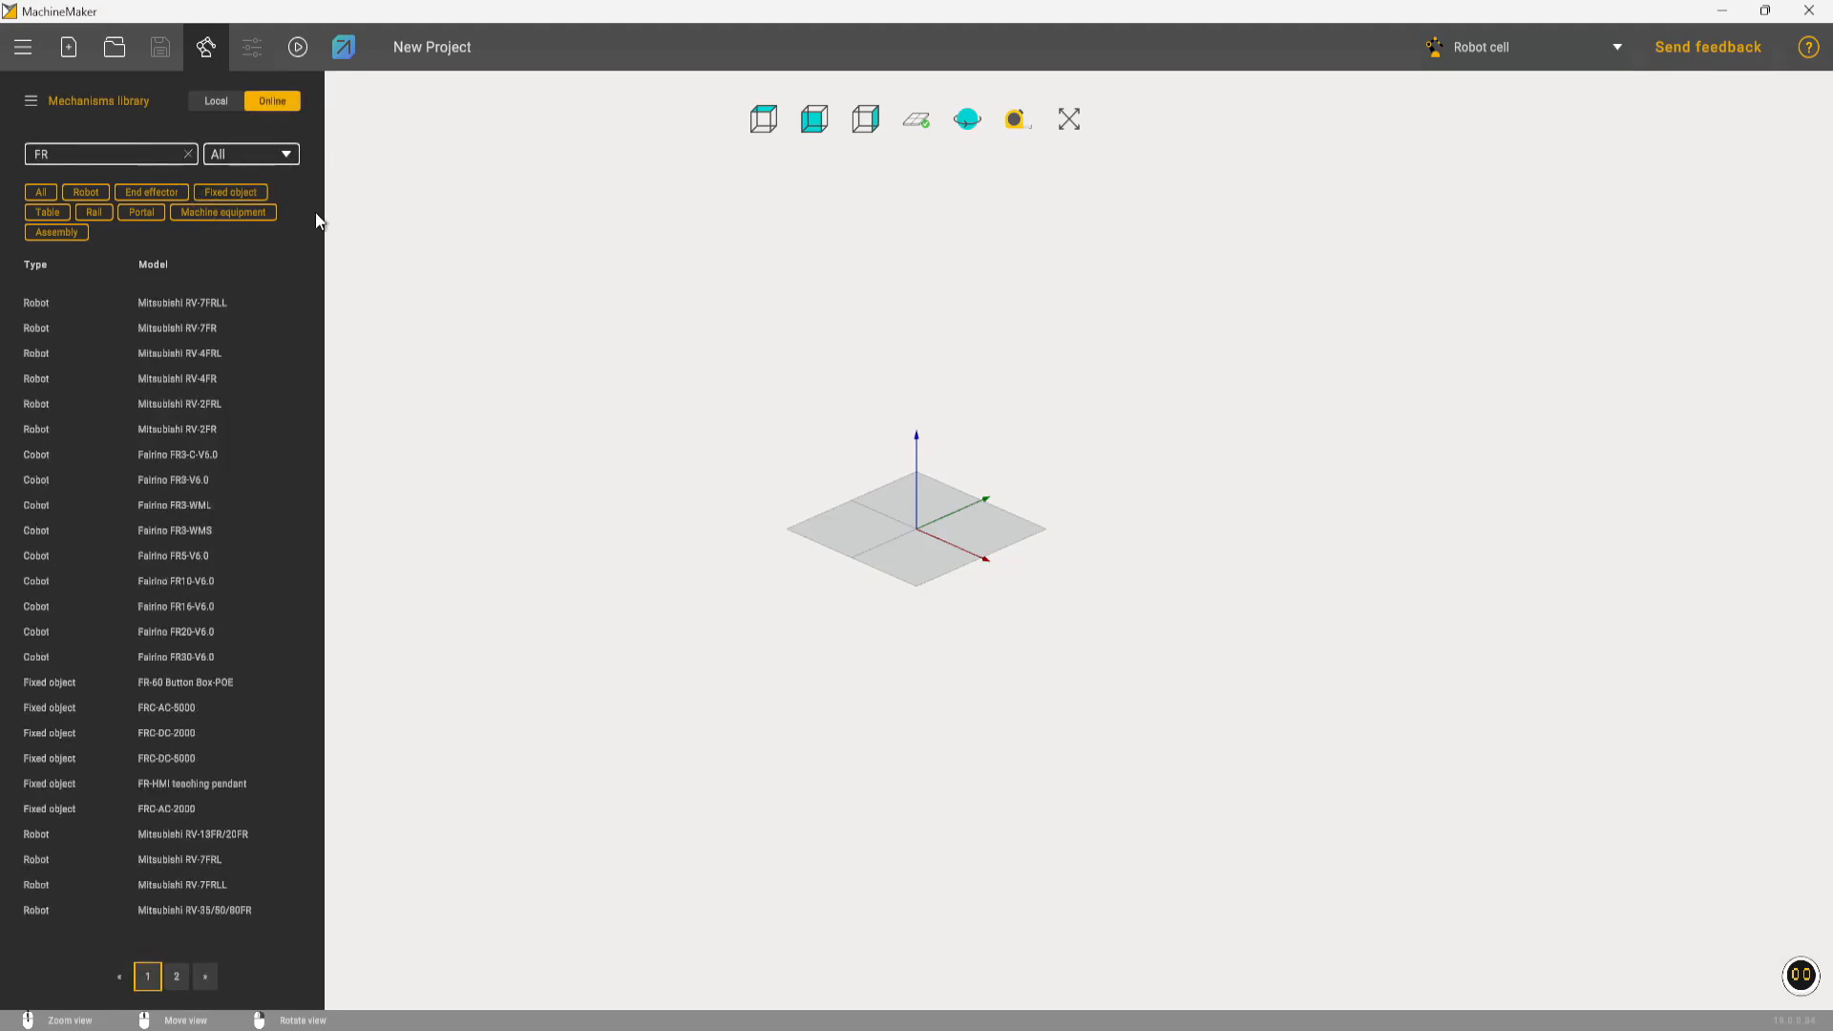
text(5)
click(176, 303)
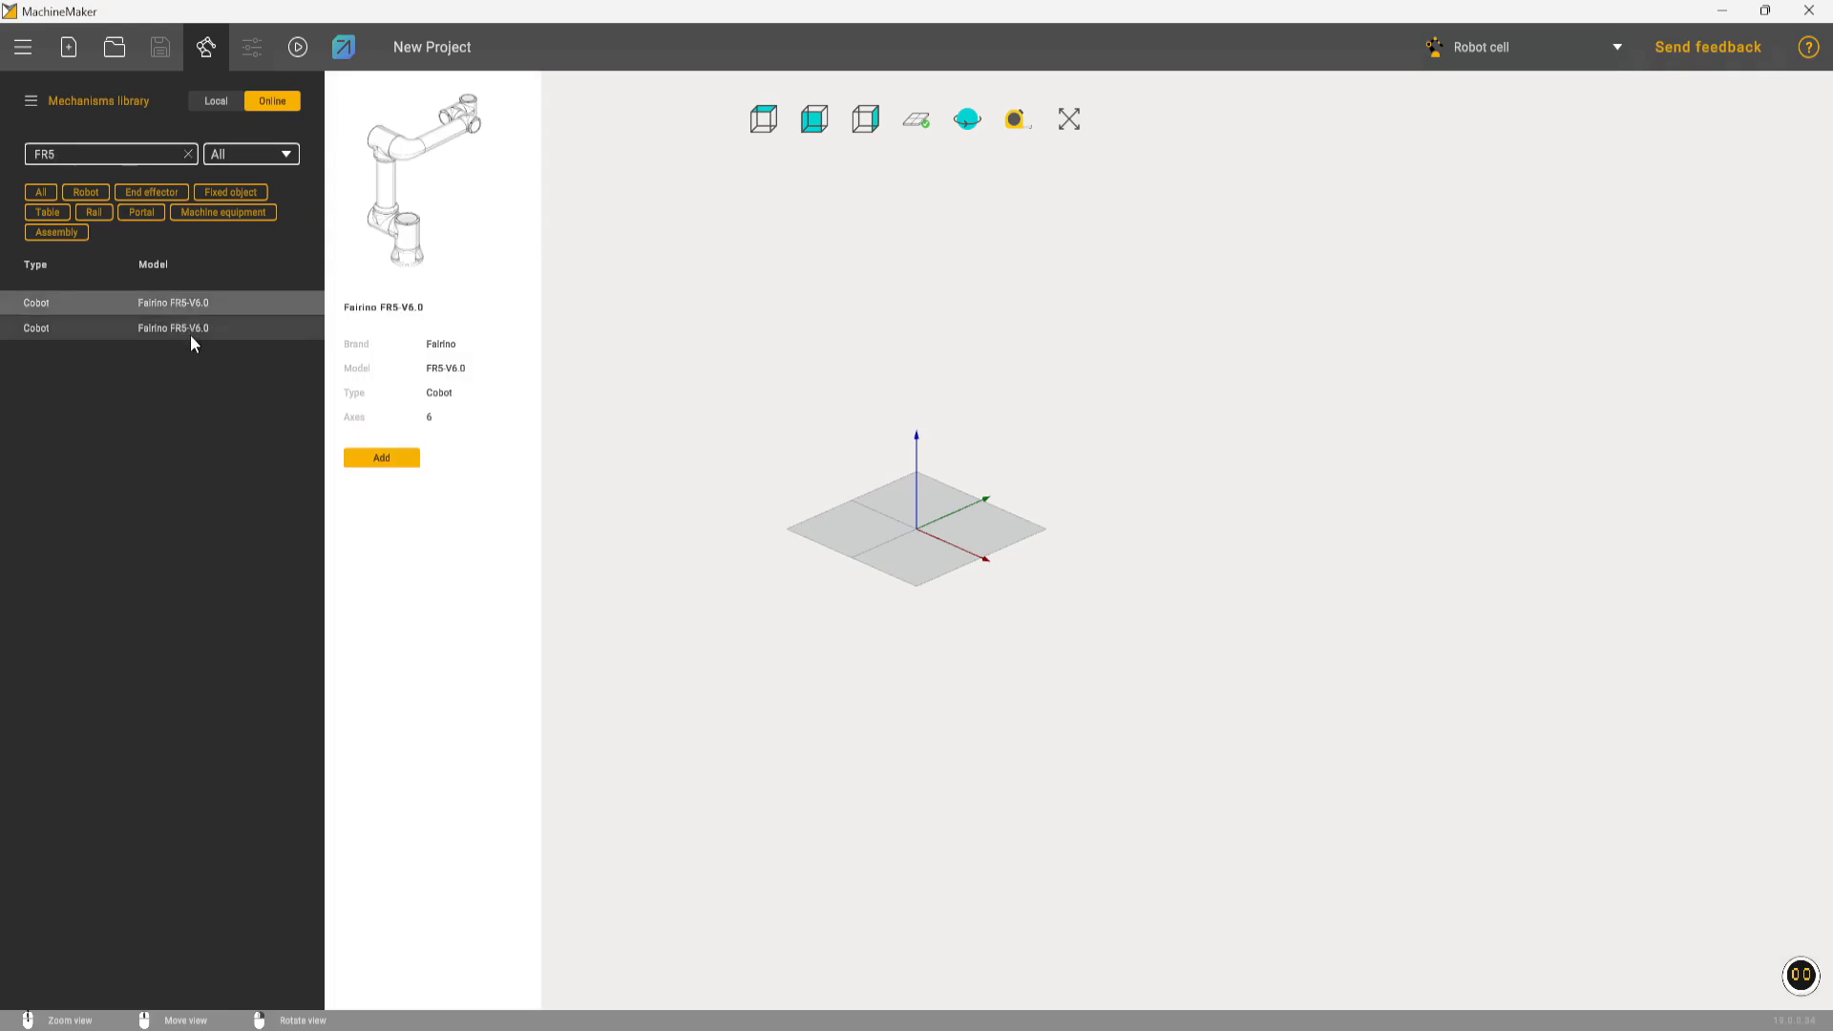
click(379, 458)
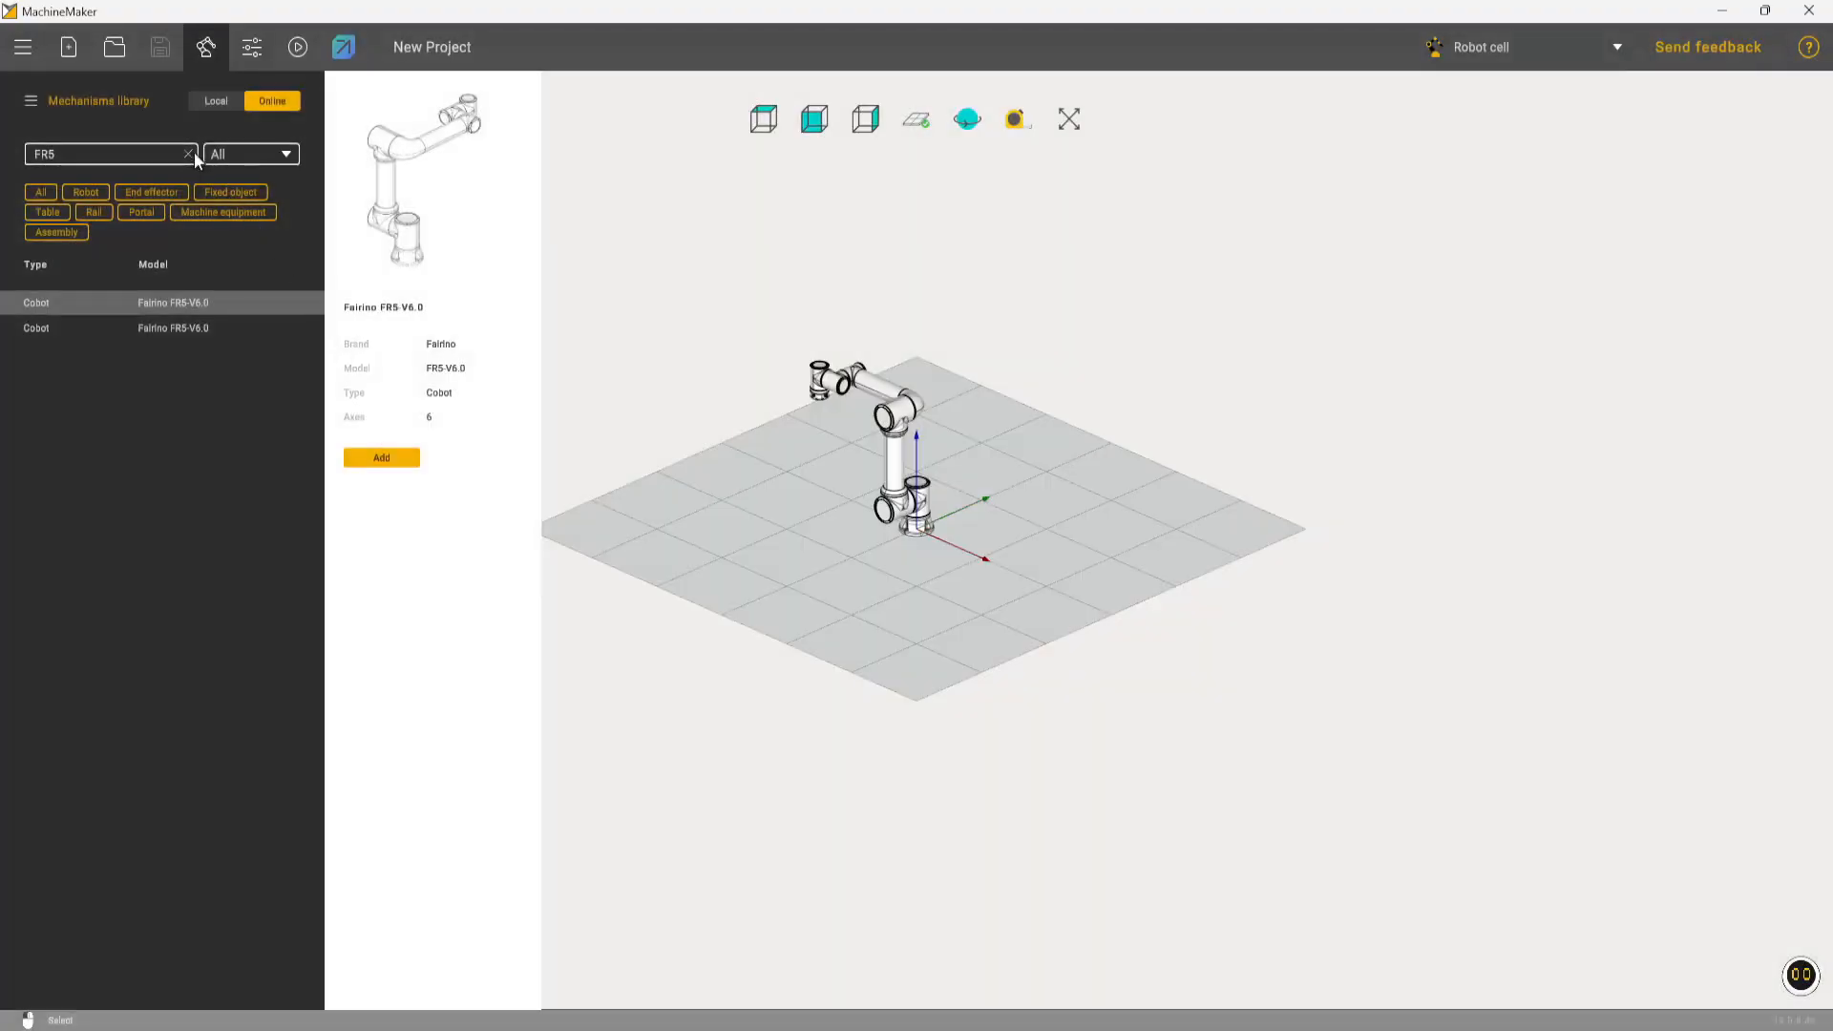
Filter the library to tables, search for "Simpl" and add the Simple Table 1000x1200
click(188, 153)
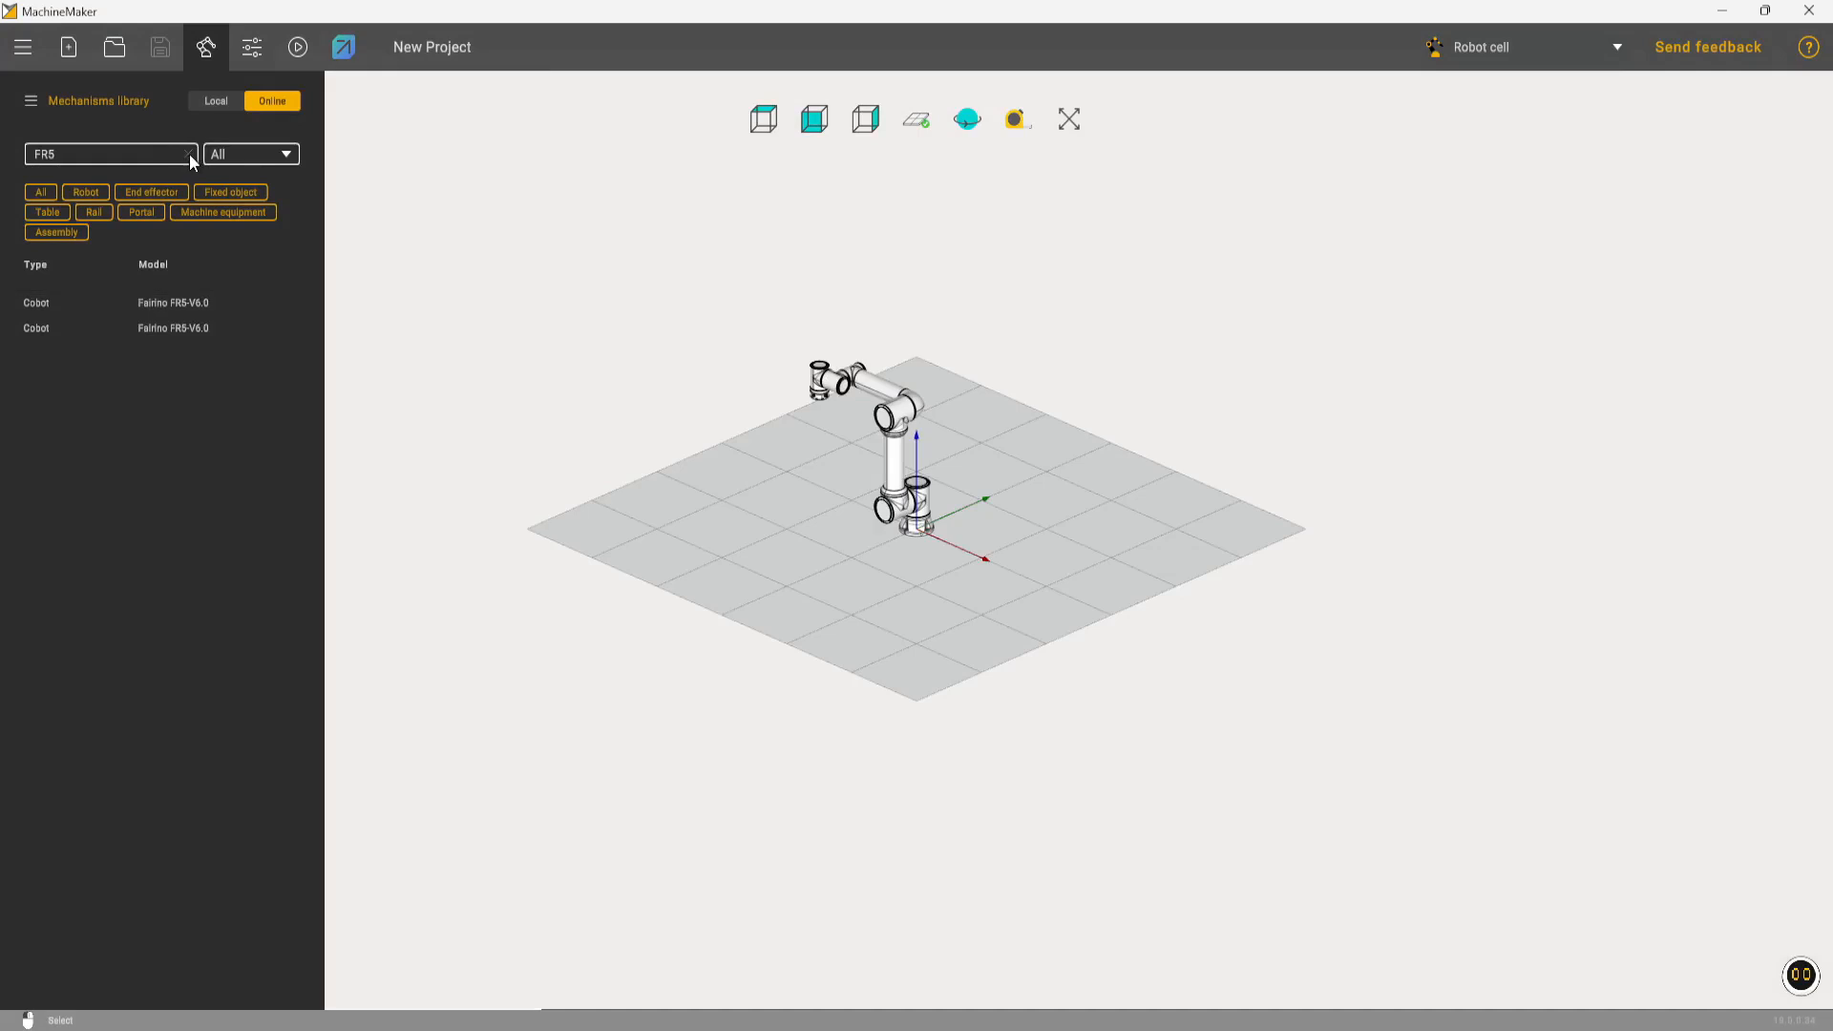
click(61, 215)
text(Simpl)
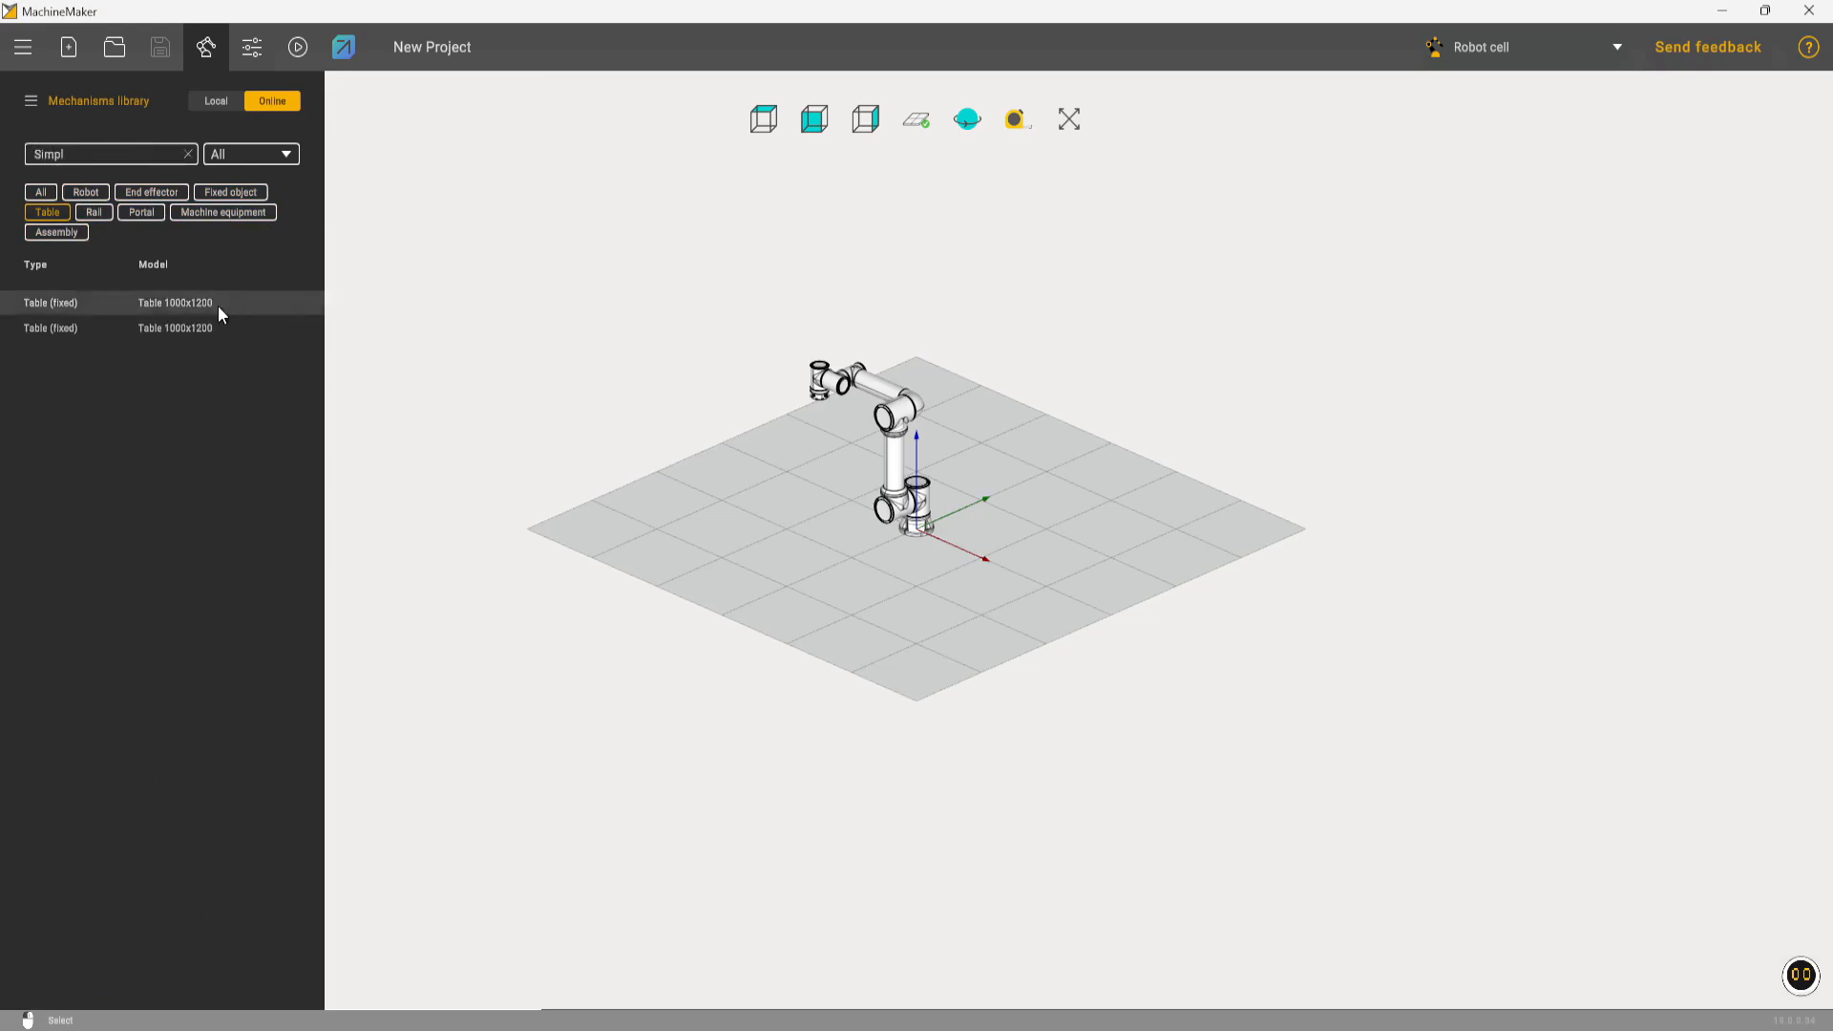
click(219, 307)
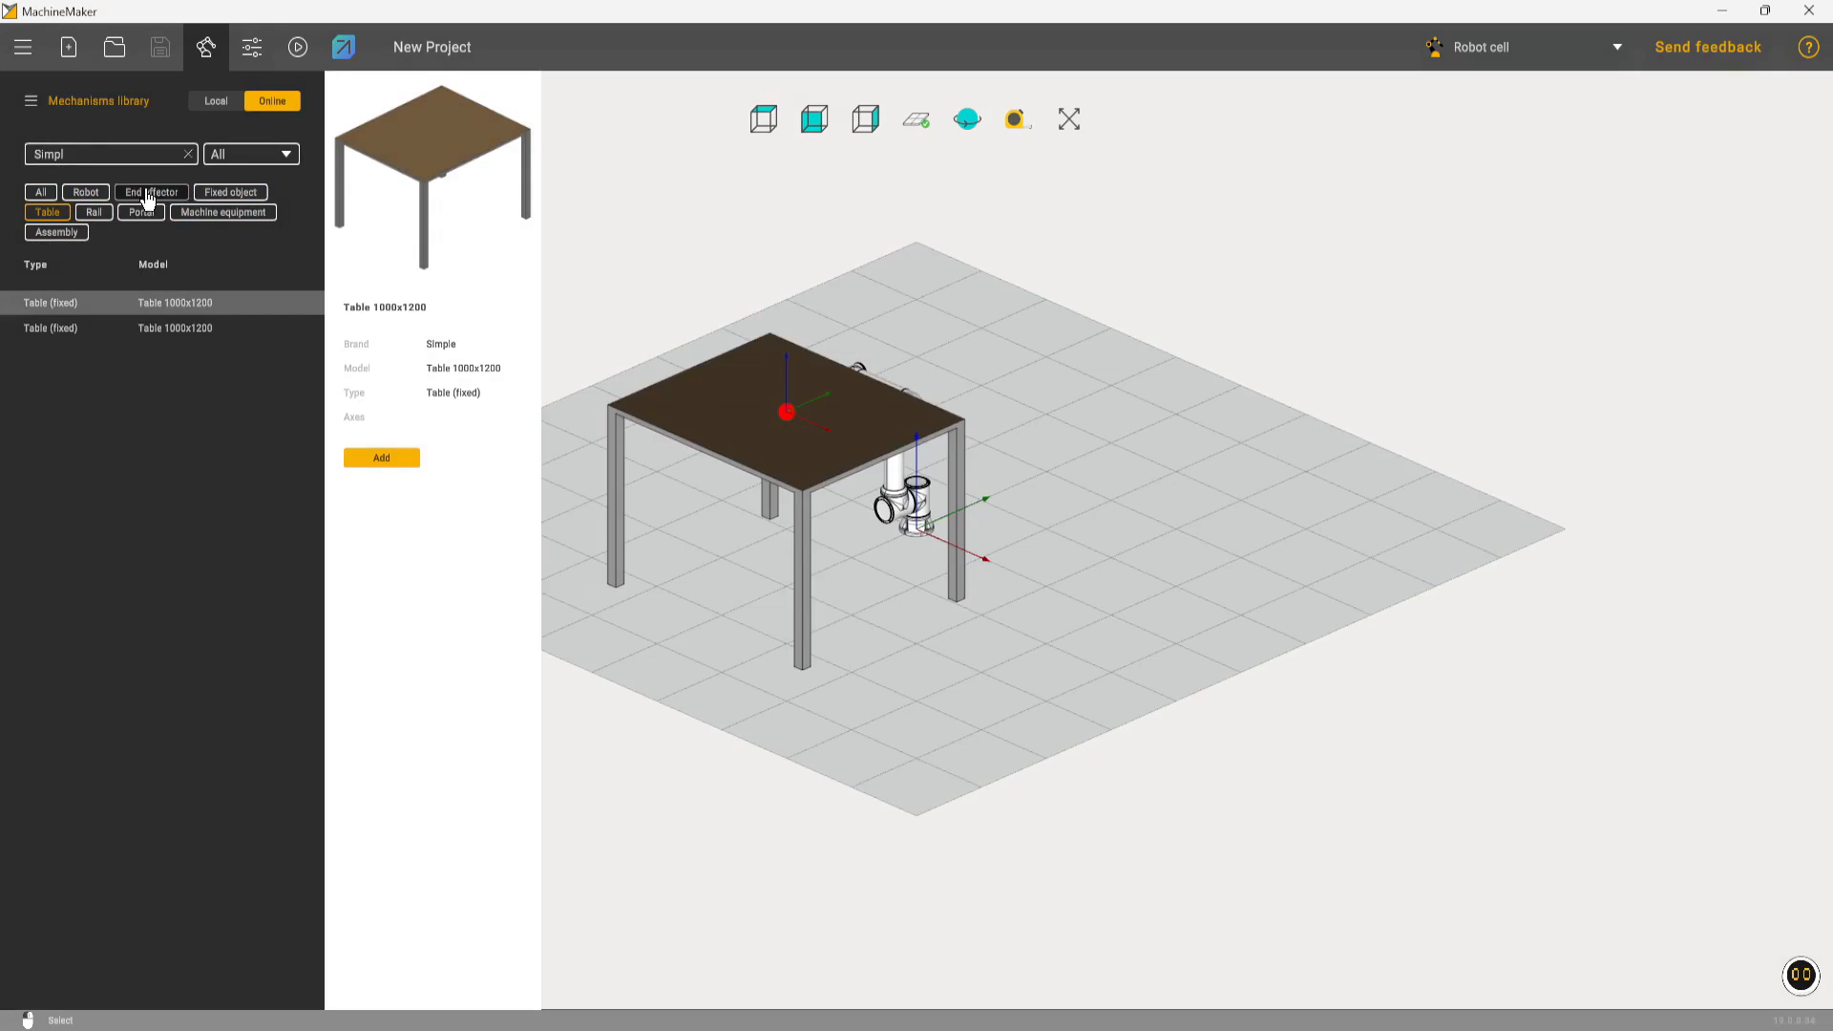
Filter the library to end effectors, sort them by type and add the SCHUNK PR-SK-001-0096 gripper
click(189, 154)
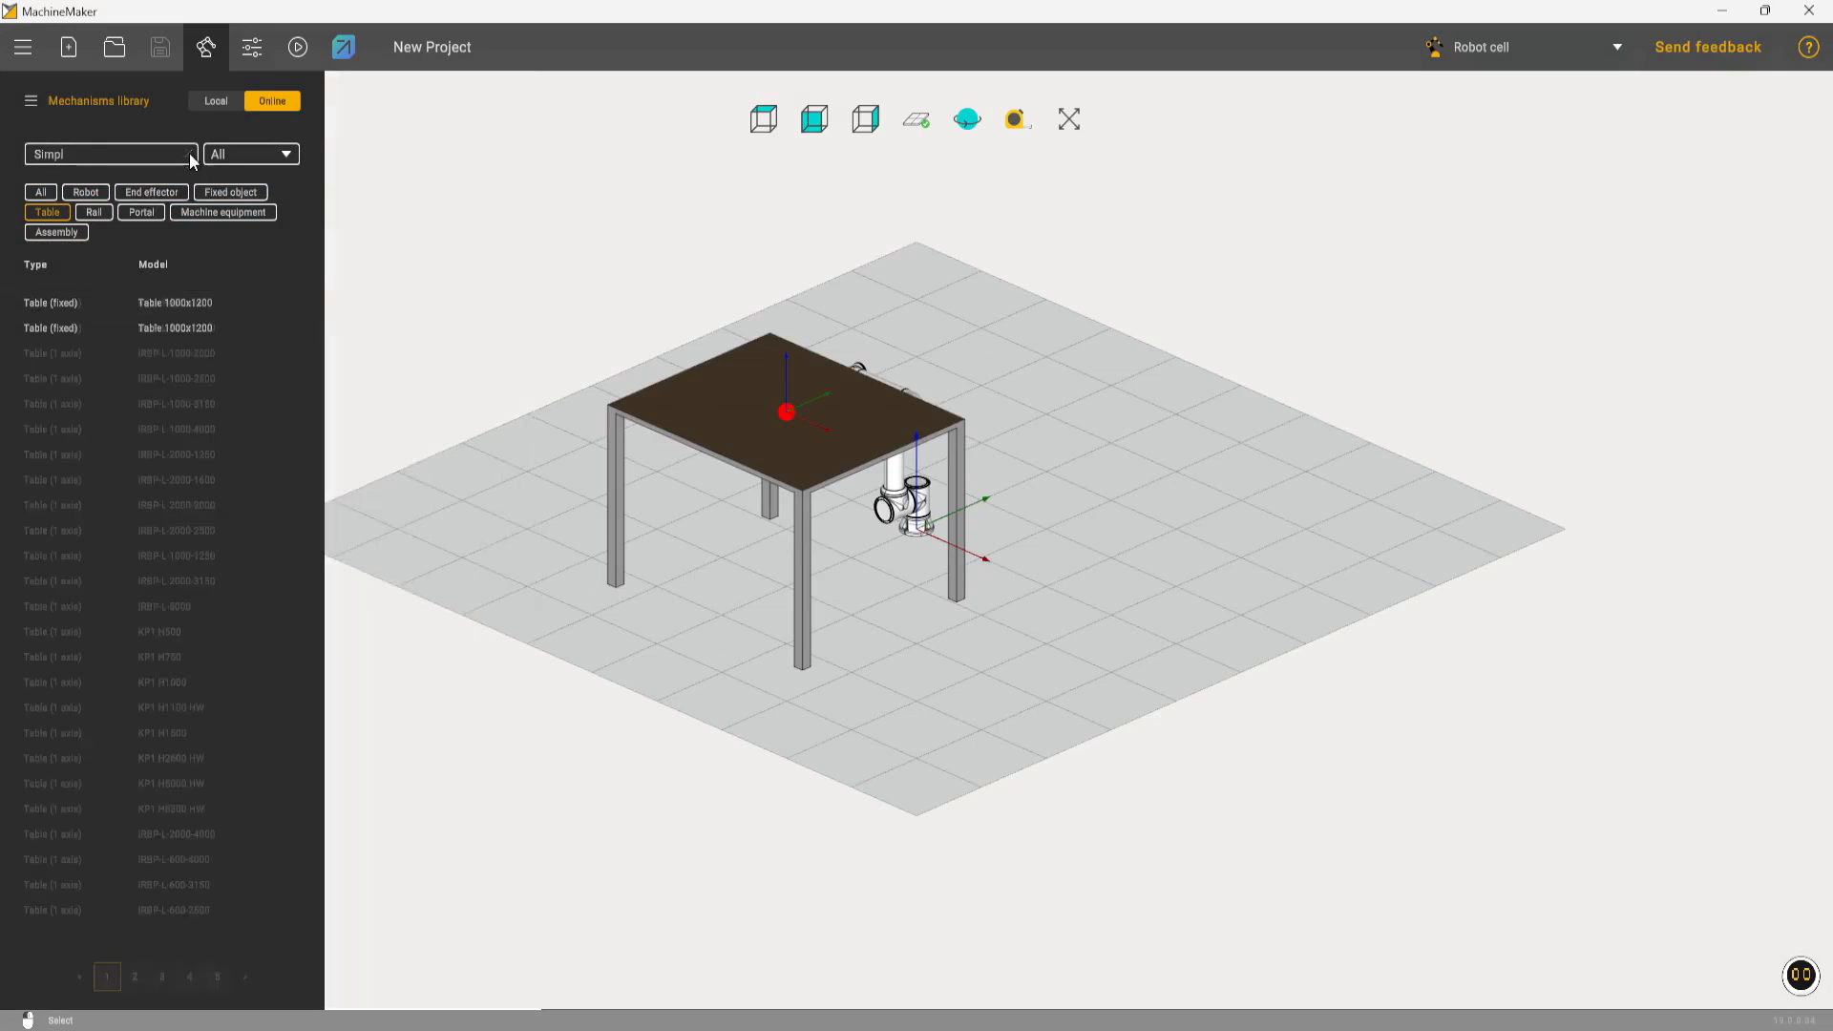
click(154, 194)
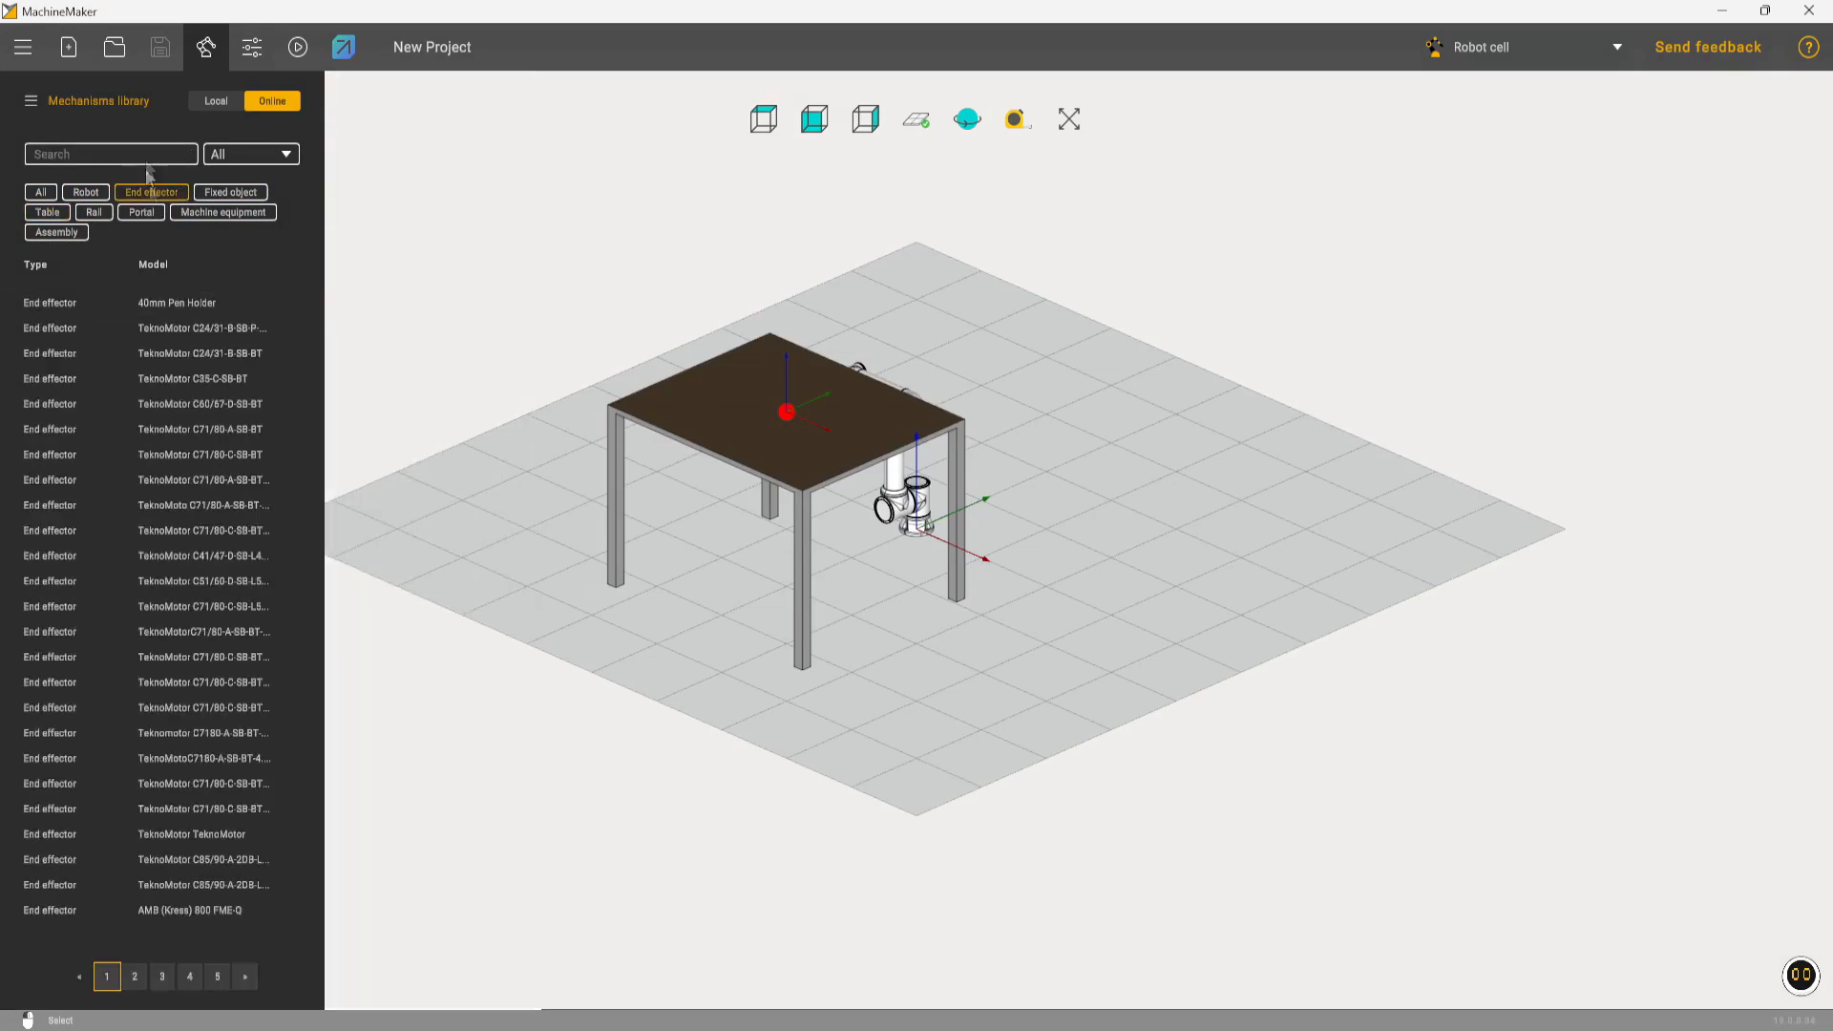
click(35, 265)
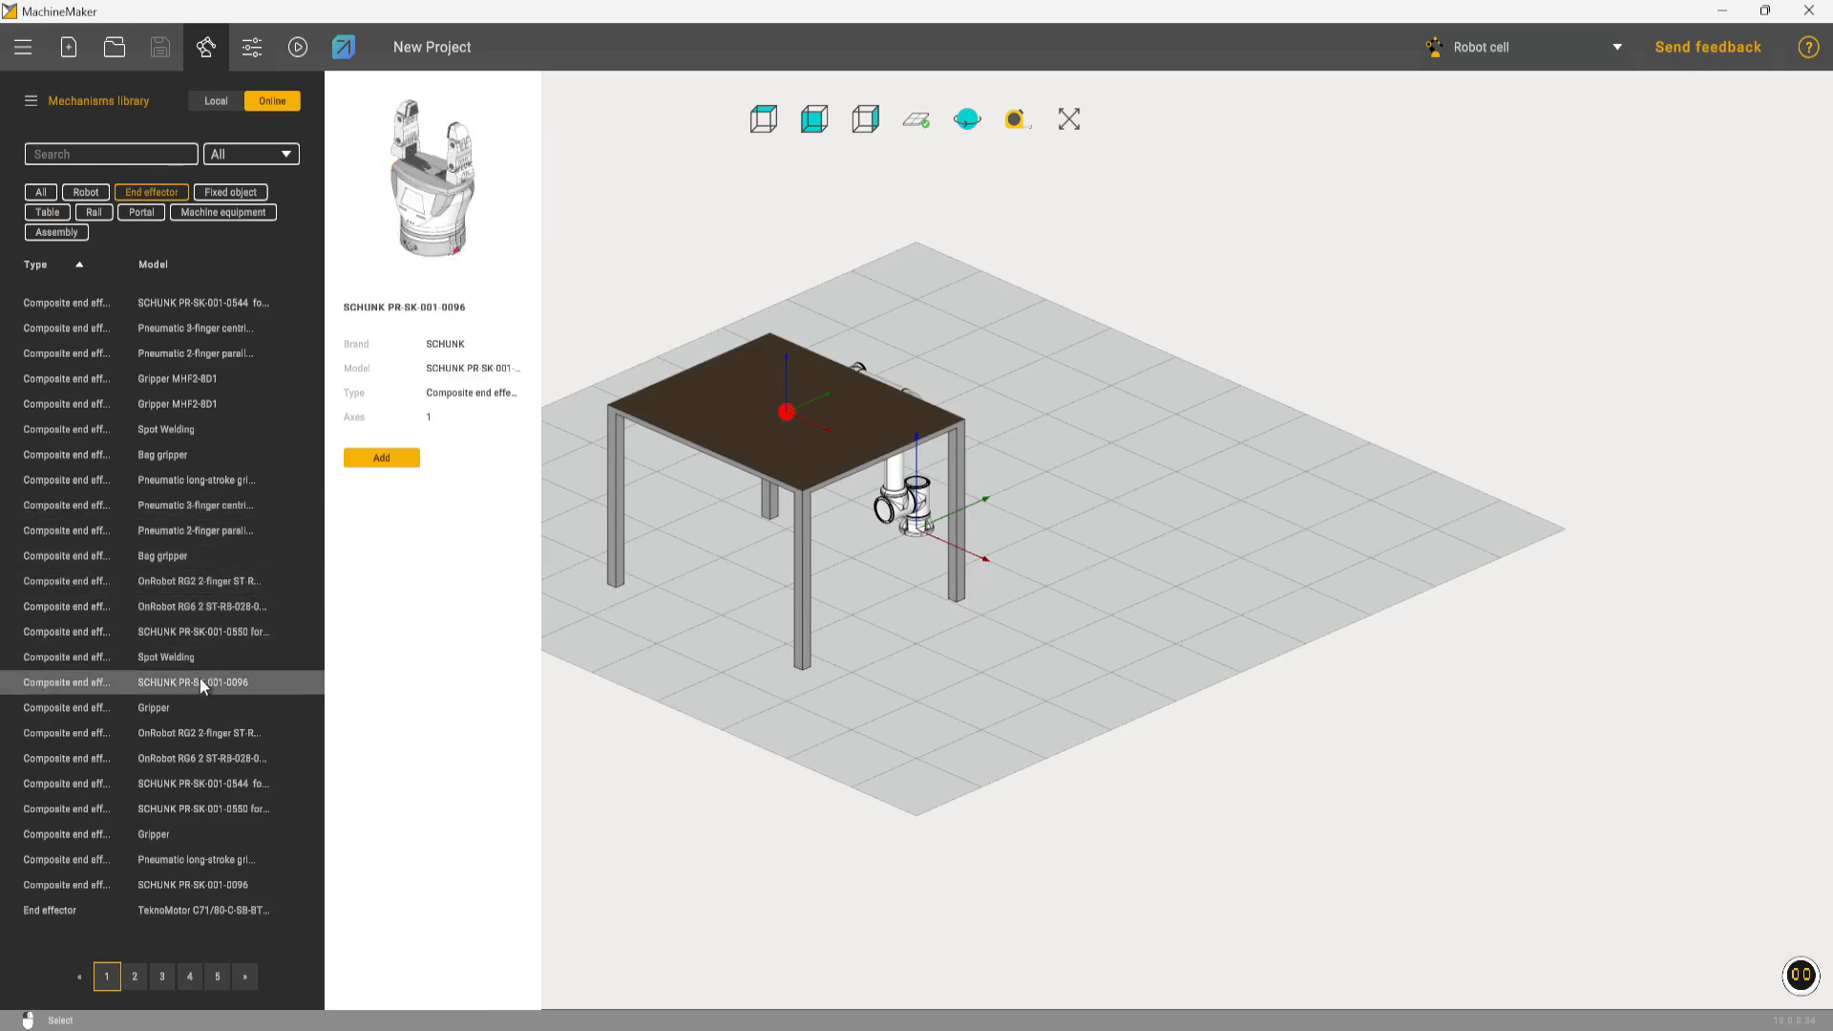
double_click(198, 674)
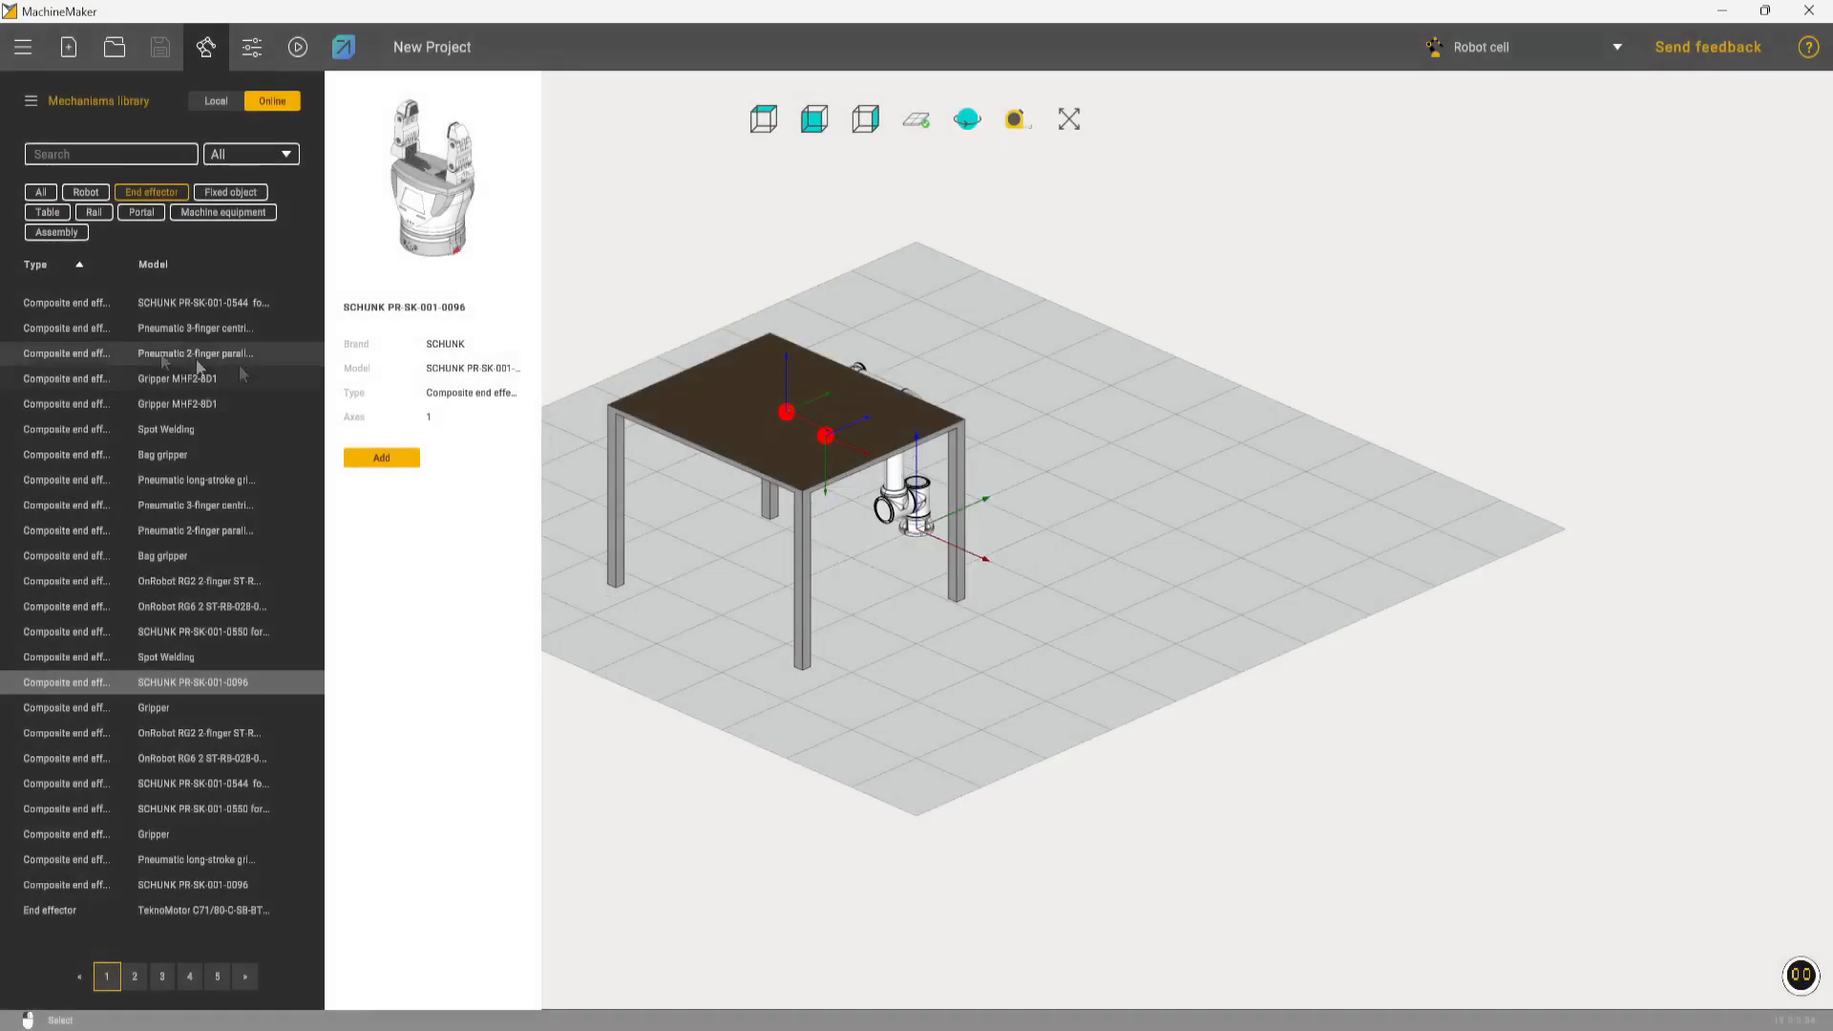
Search all mechanism types for "base" and add the Basement 300x700x210 as the robot's stand
click(53, 196)
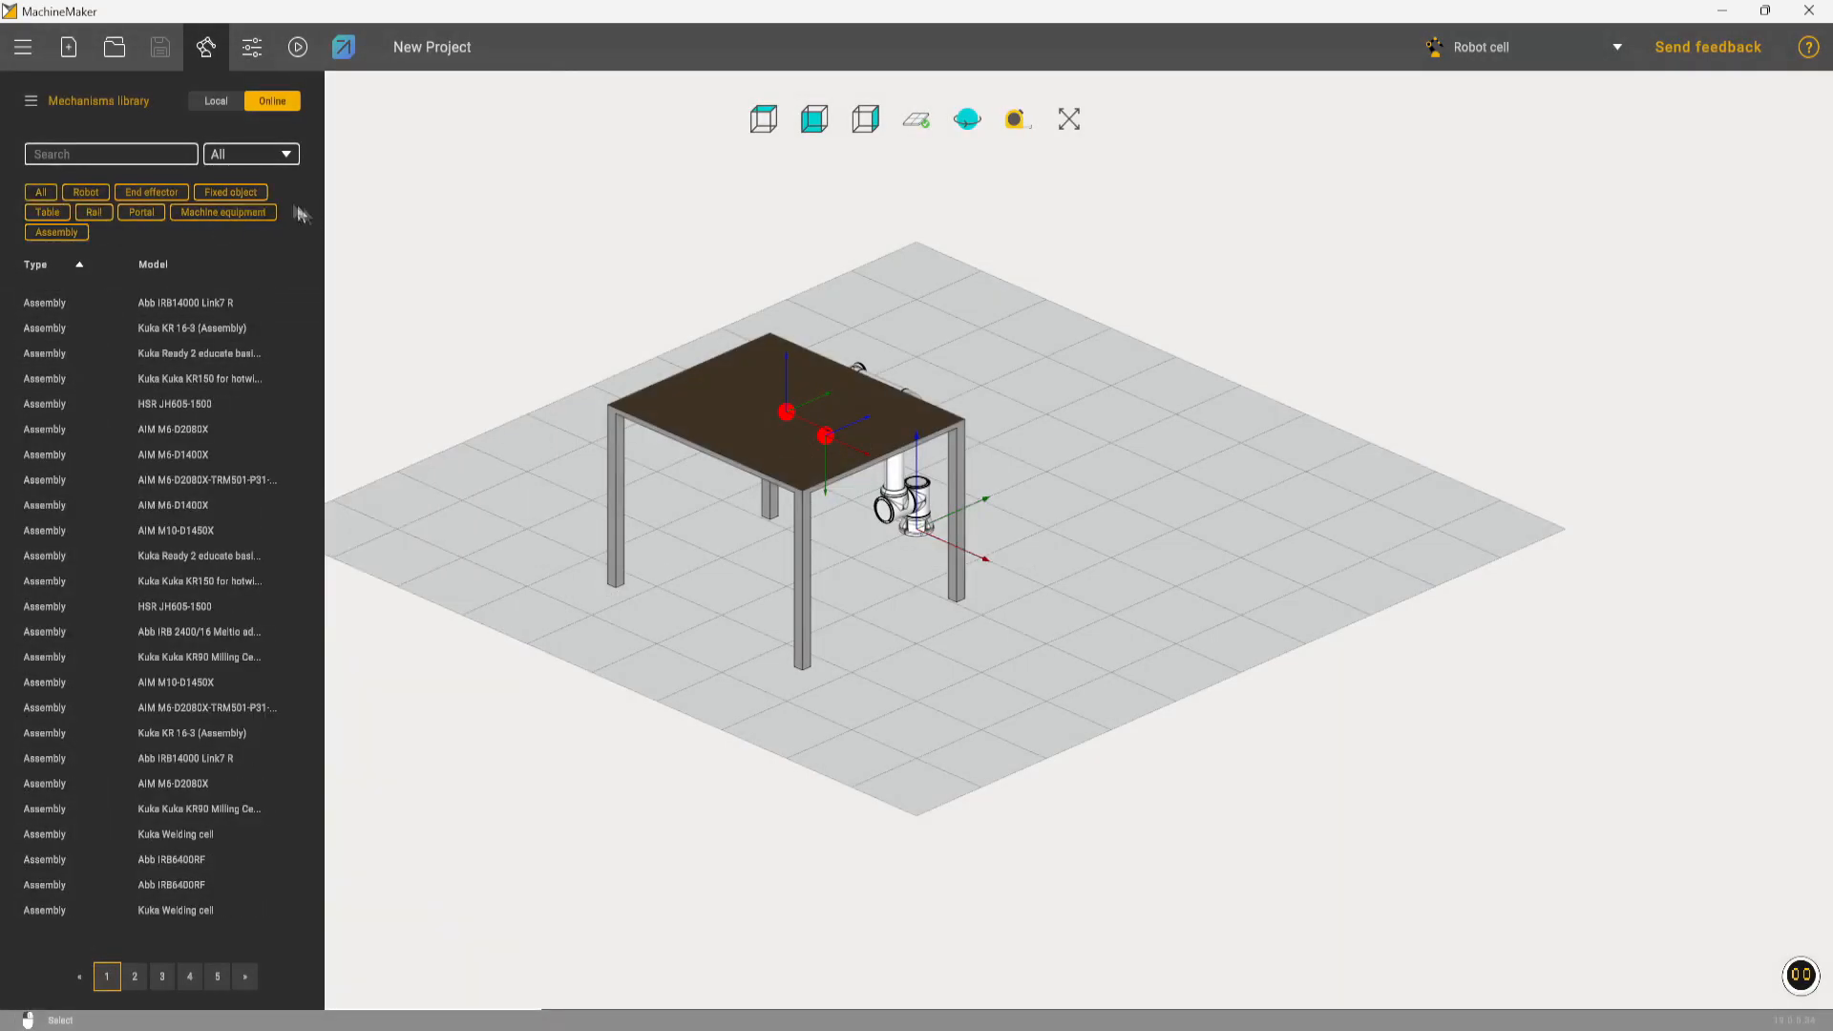
text(base)
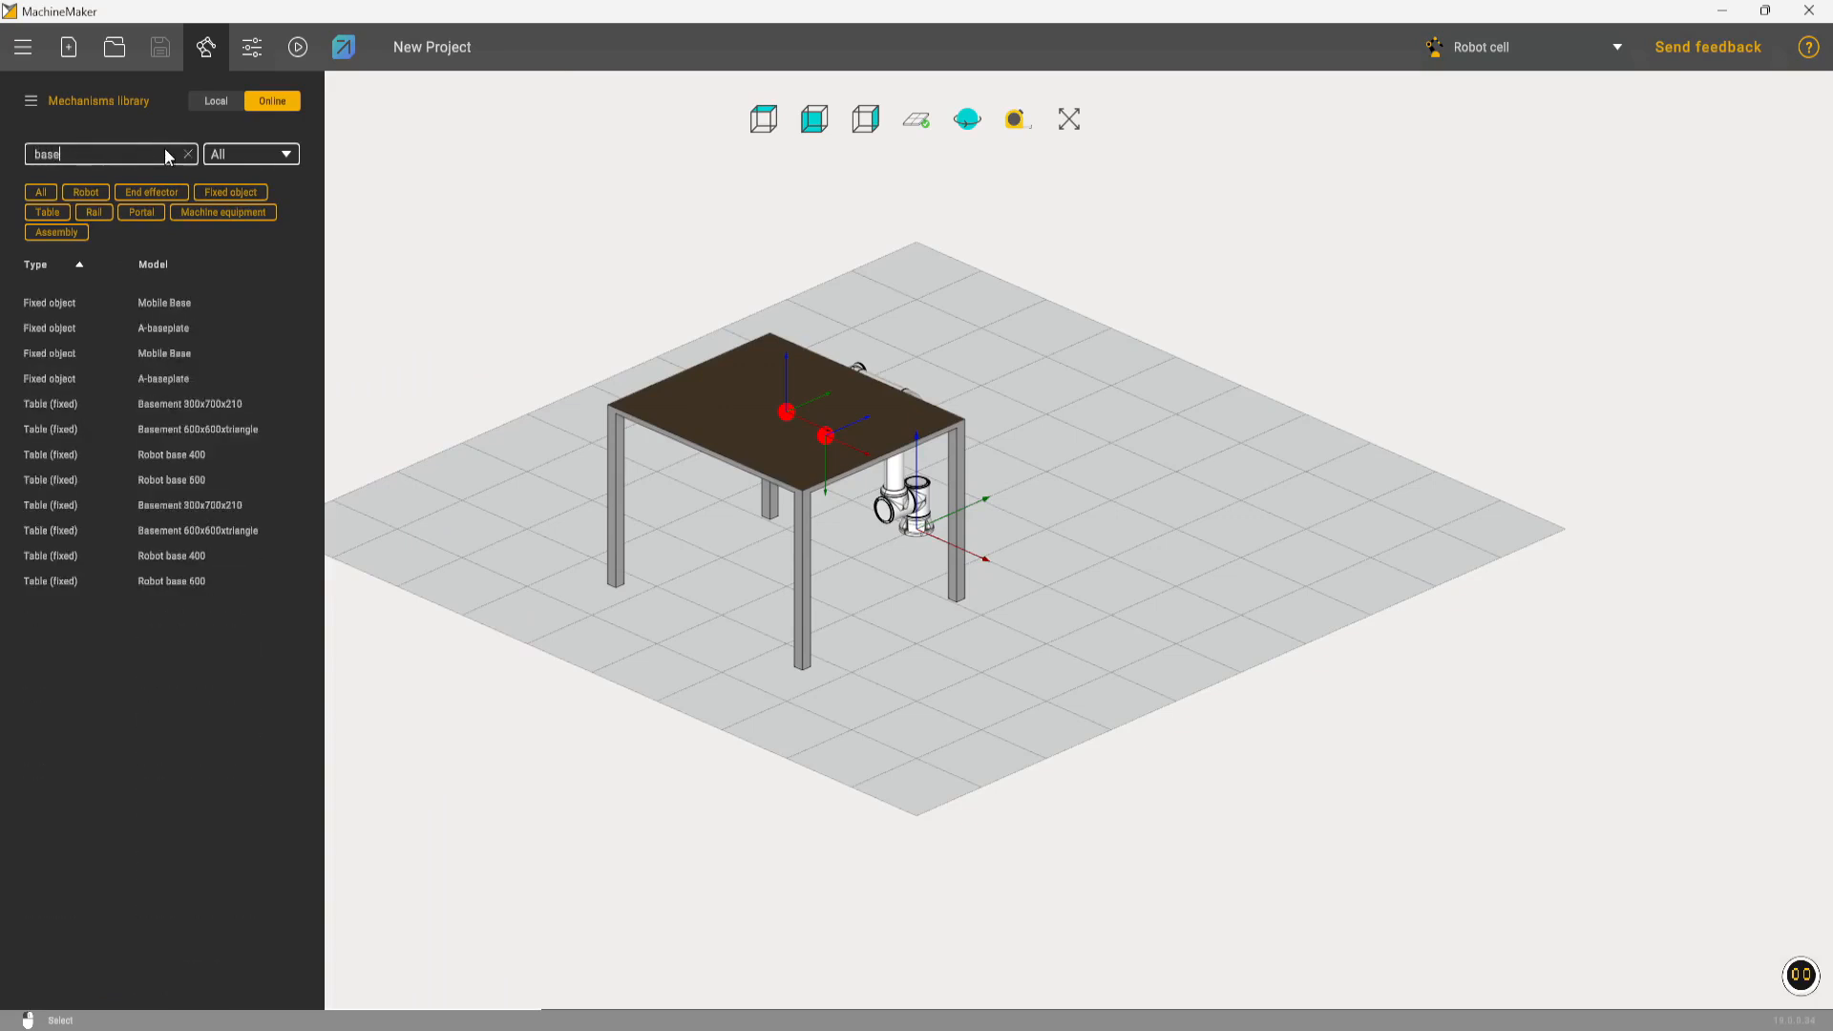
click(196, 584)
click(198, 530)
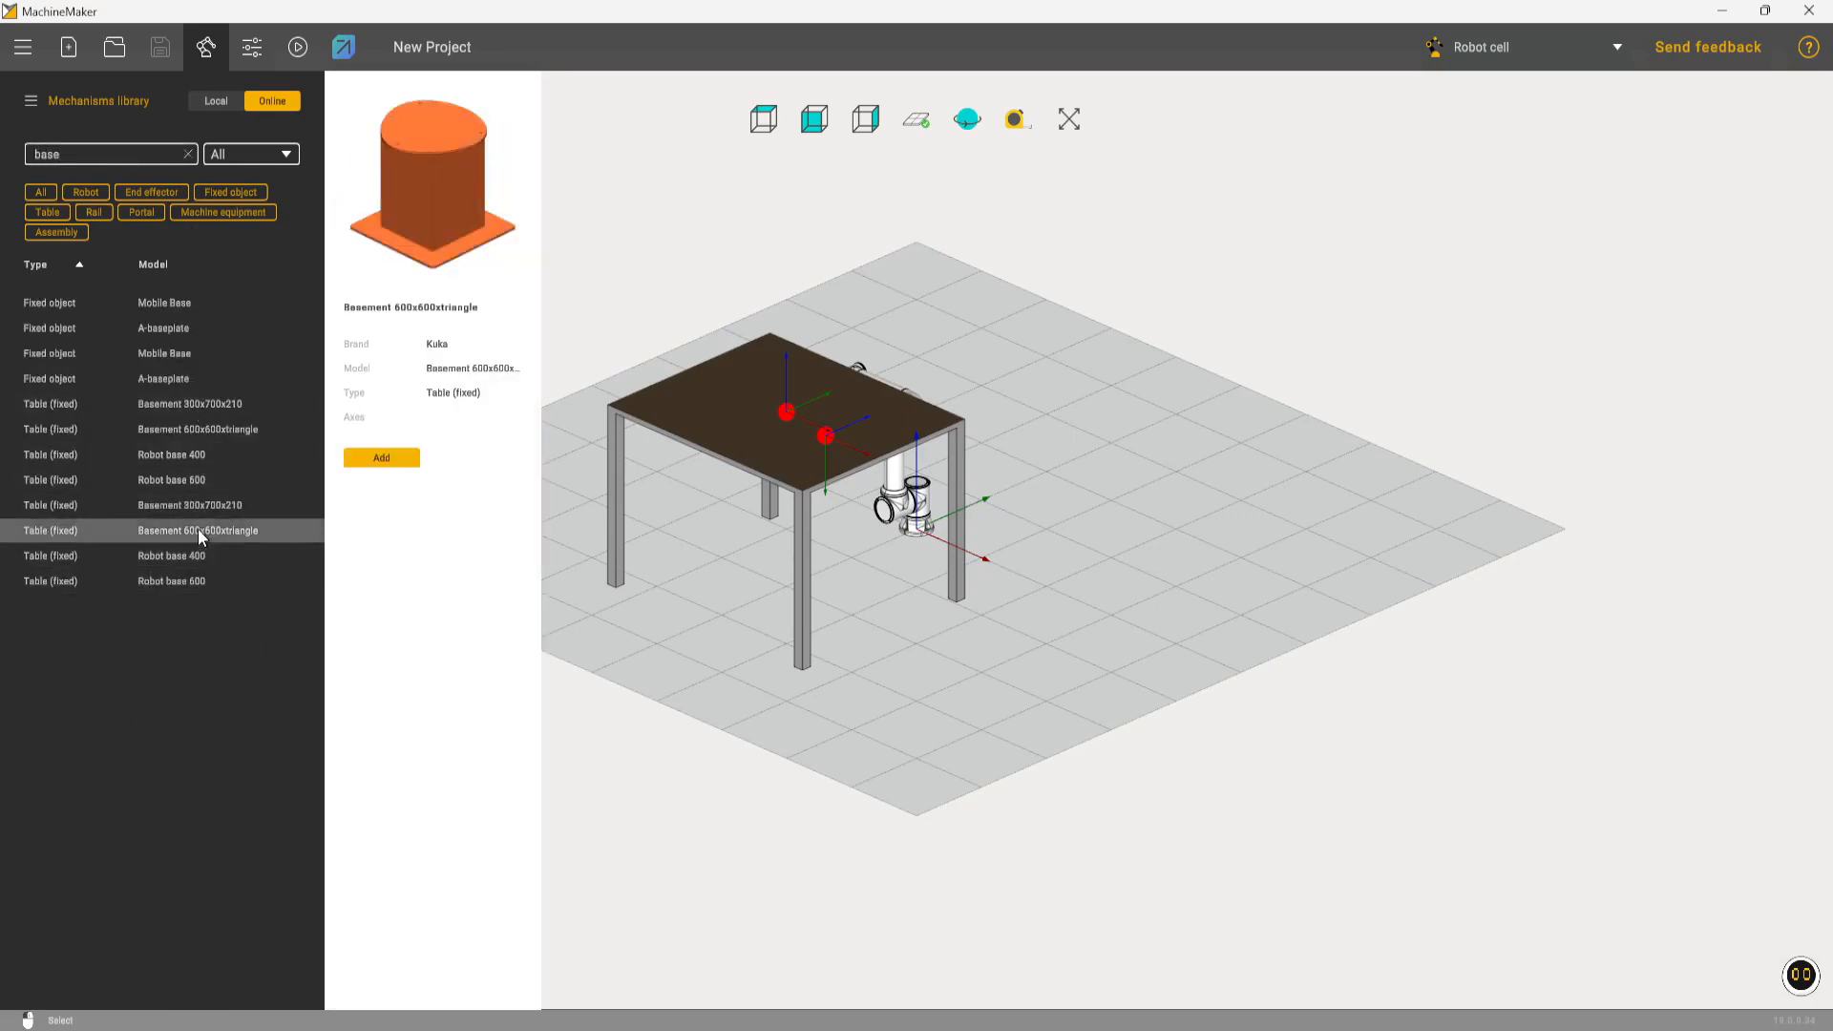
click(192, 501)
click(386, 462)
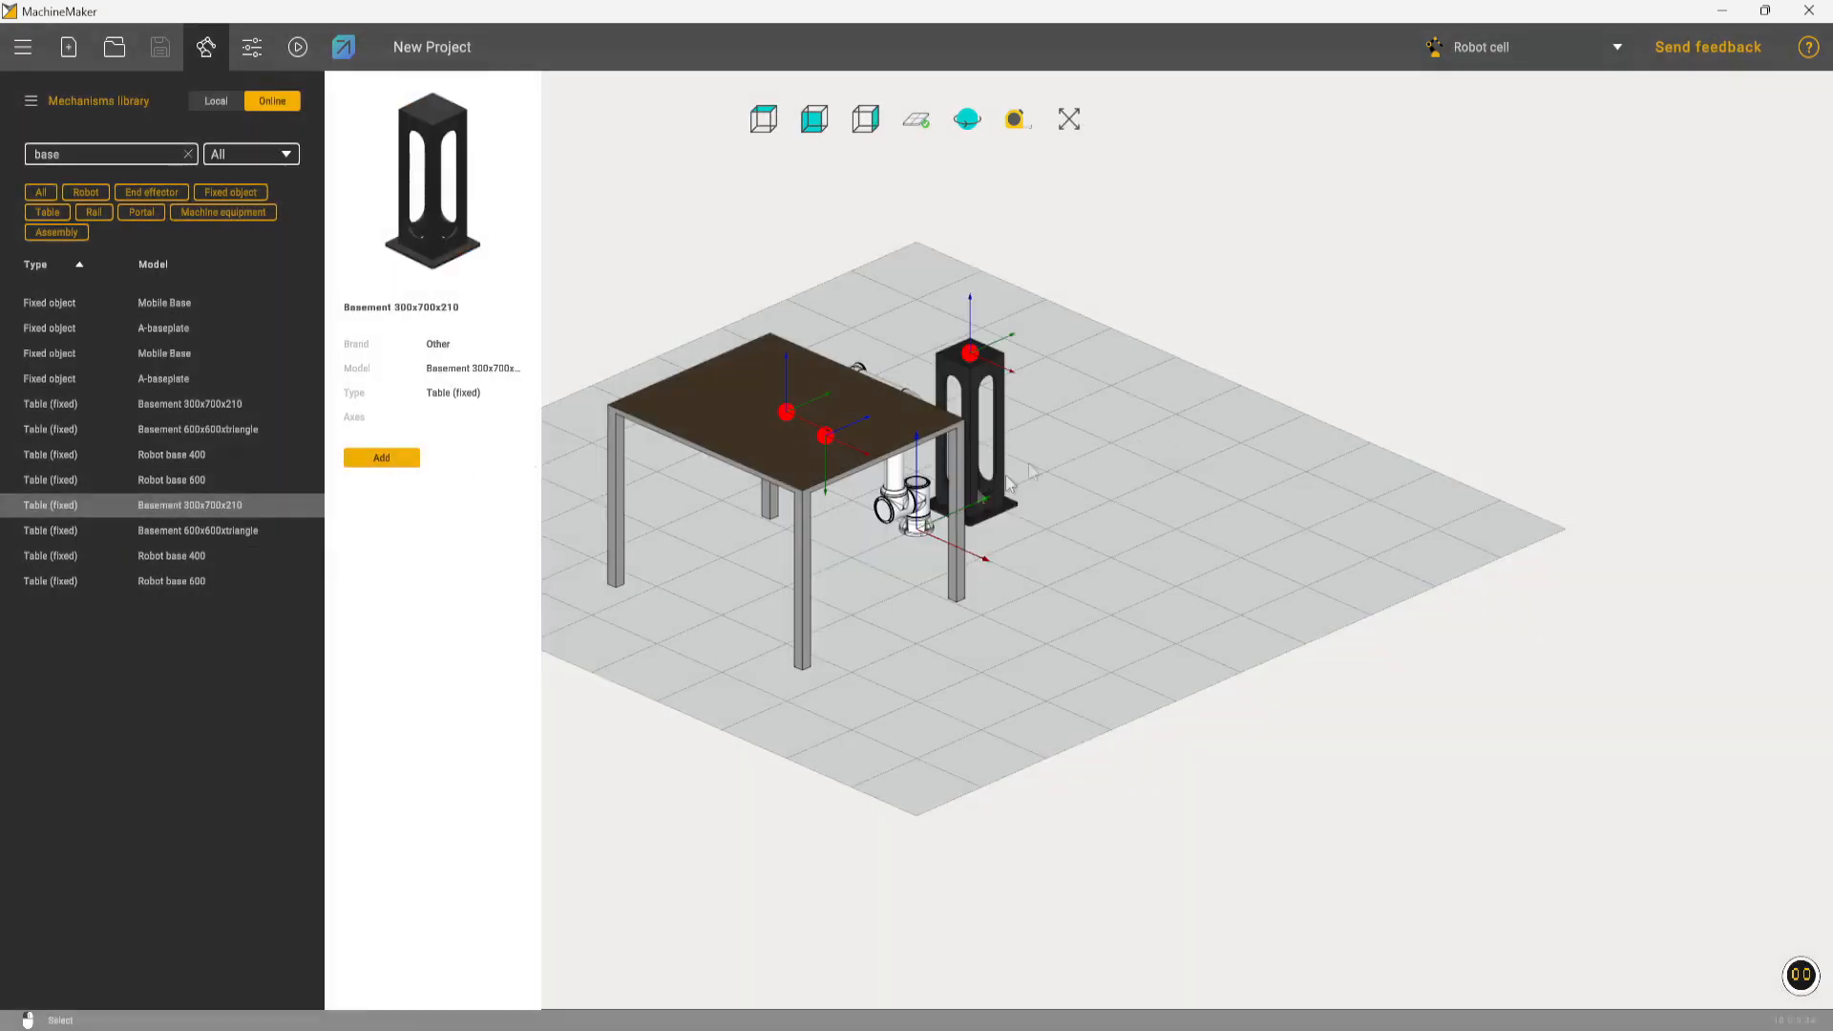
Mount the FR5 robot on top of the basement and set its rotation about Z to 90
click(1166, 425)
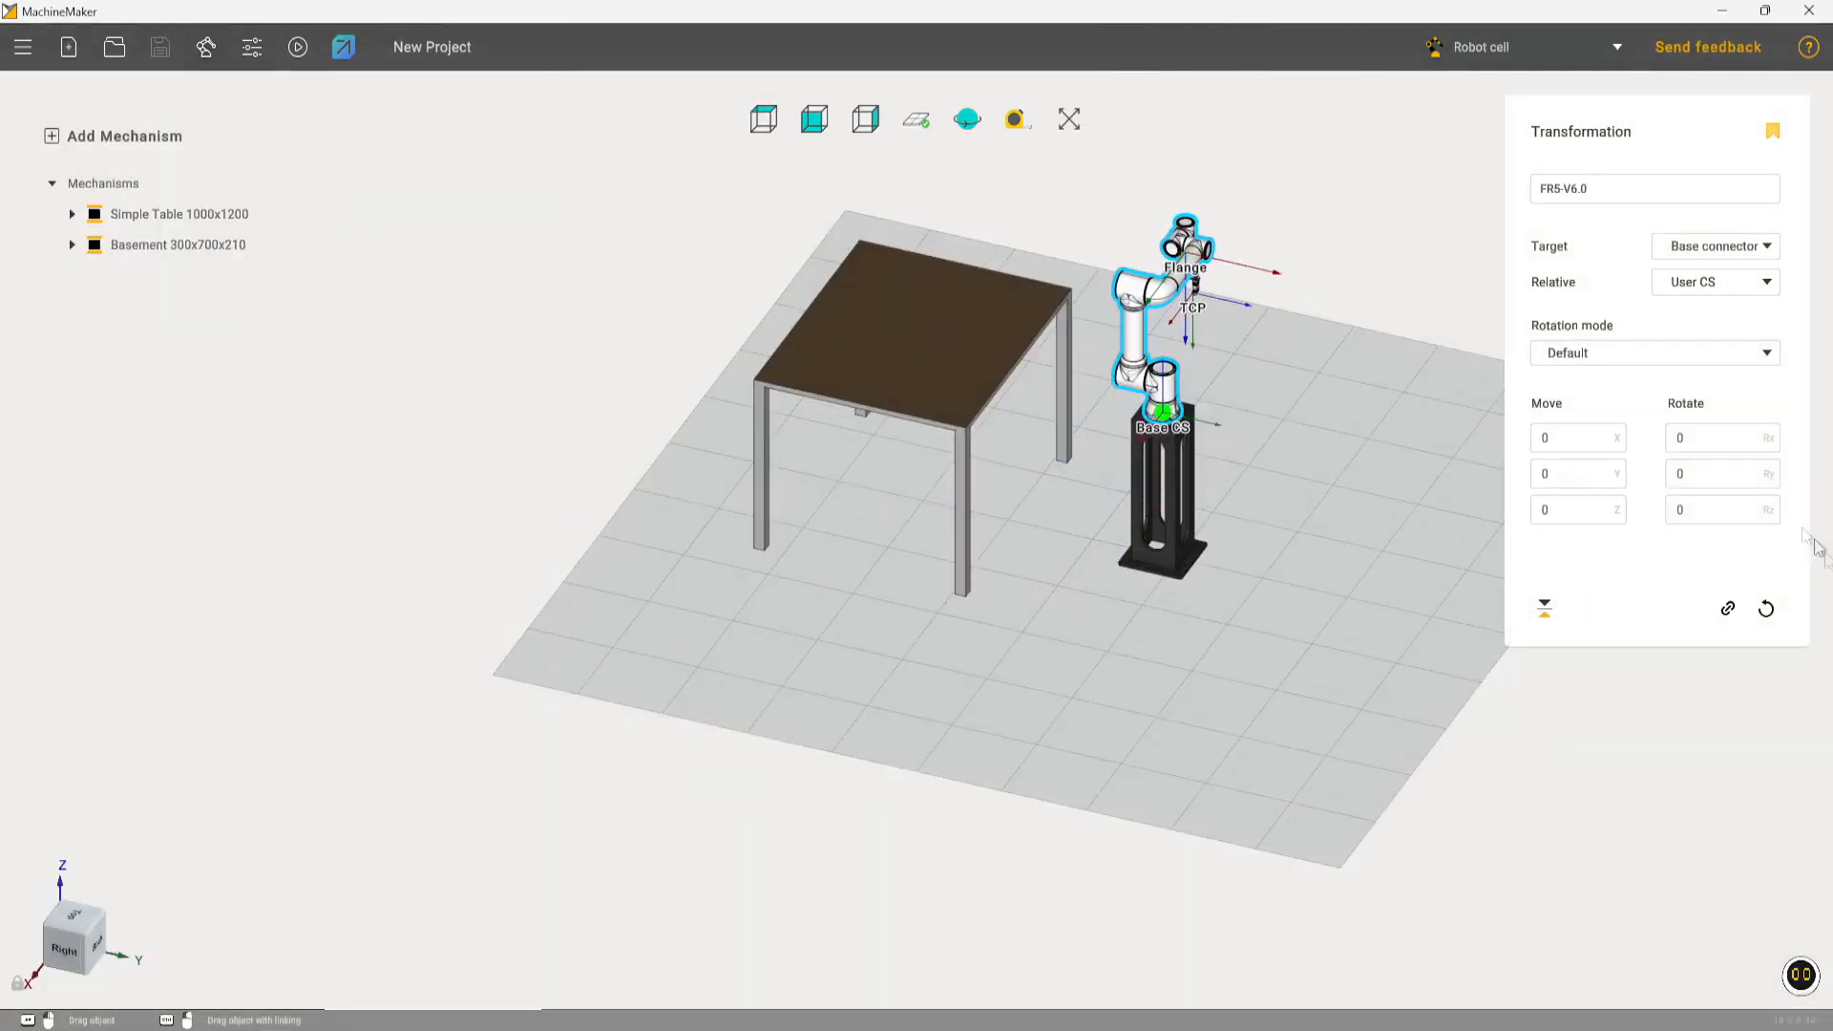
text(90)
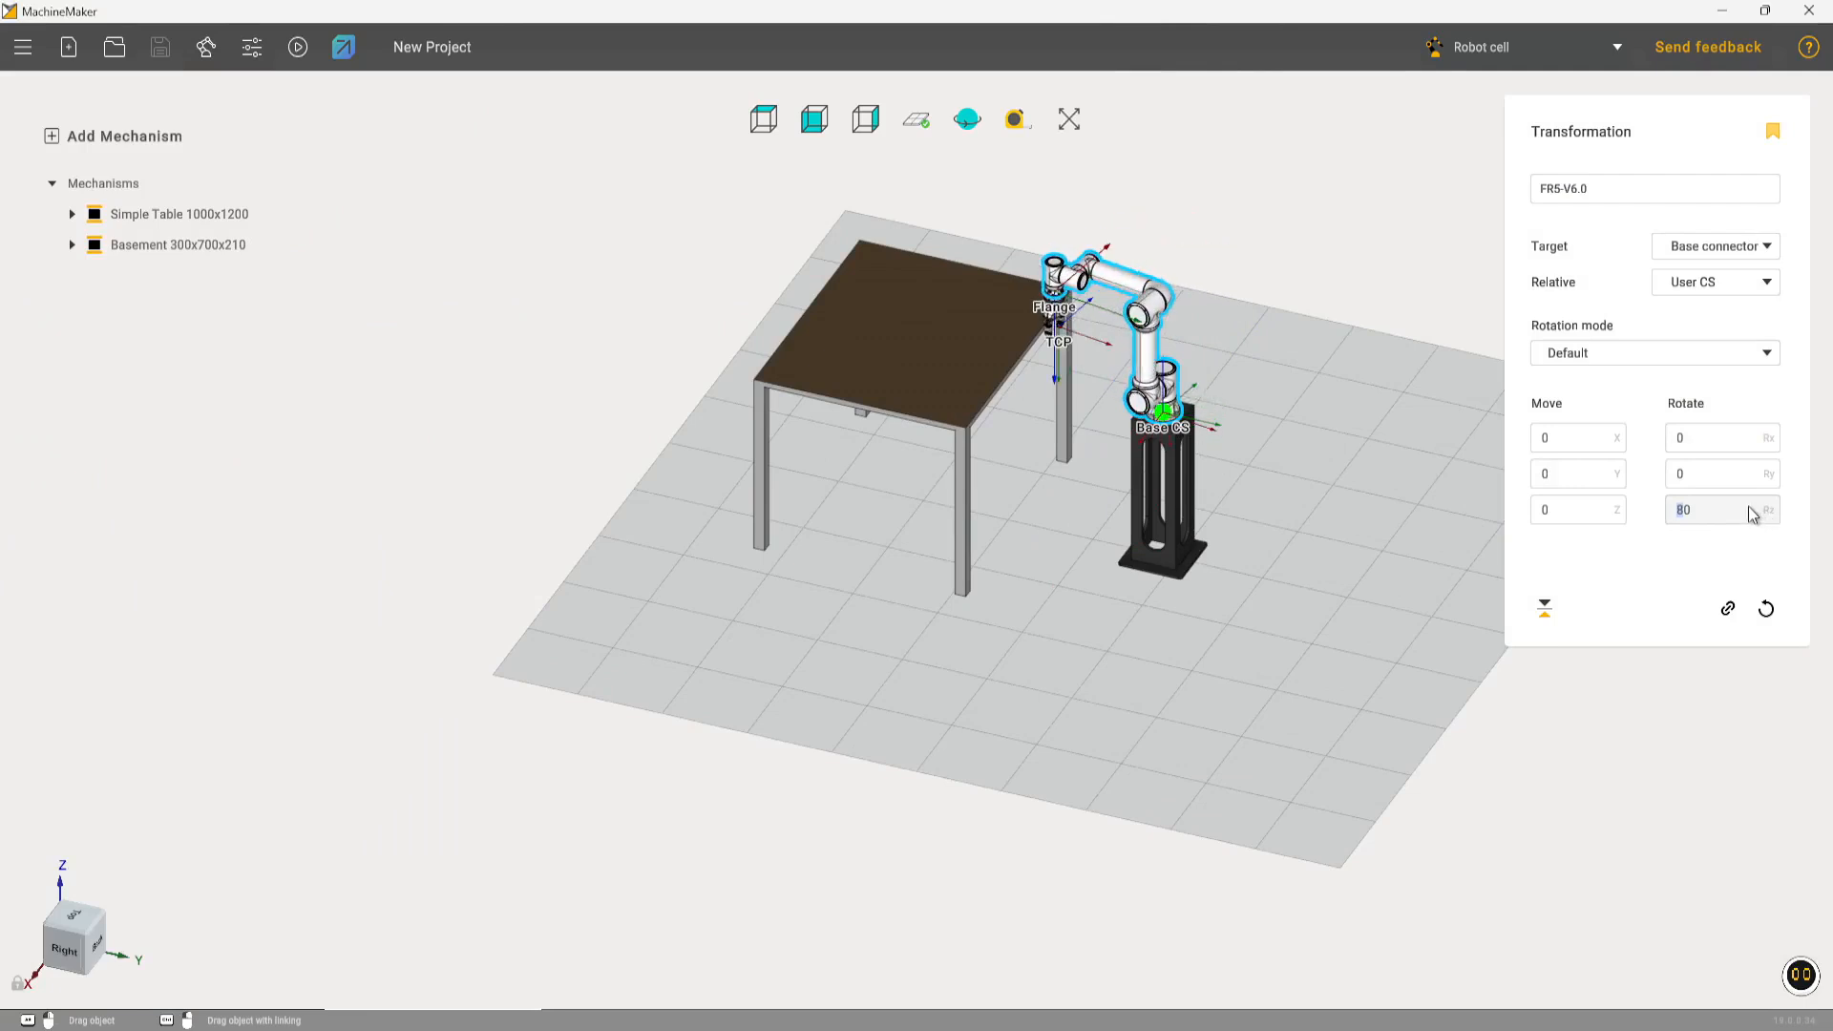
Move the Simple Table 1000x1200 close to the robot's basement, centred under the arm
middle_drag(885, 331, 1276, 442)
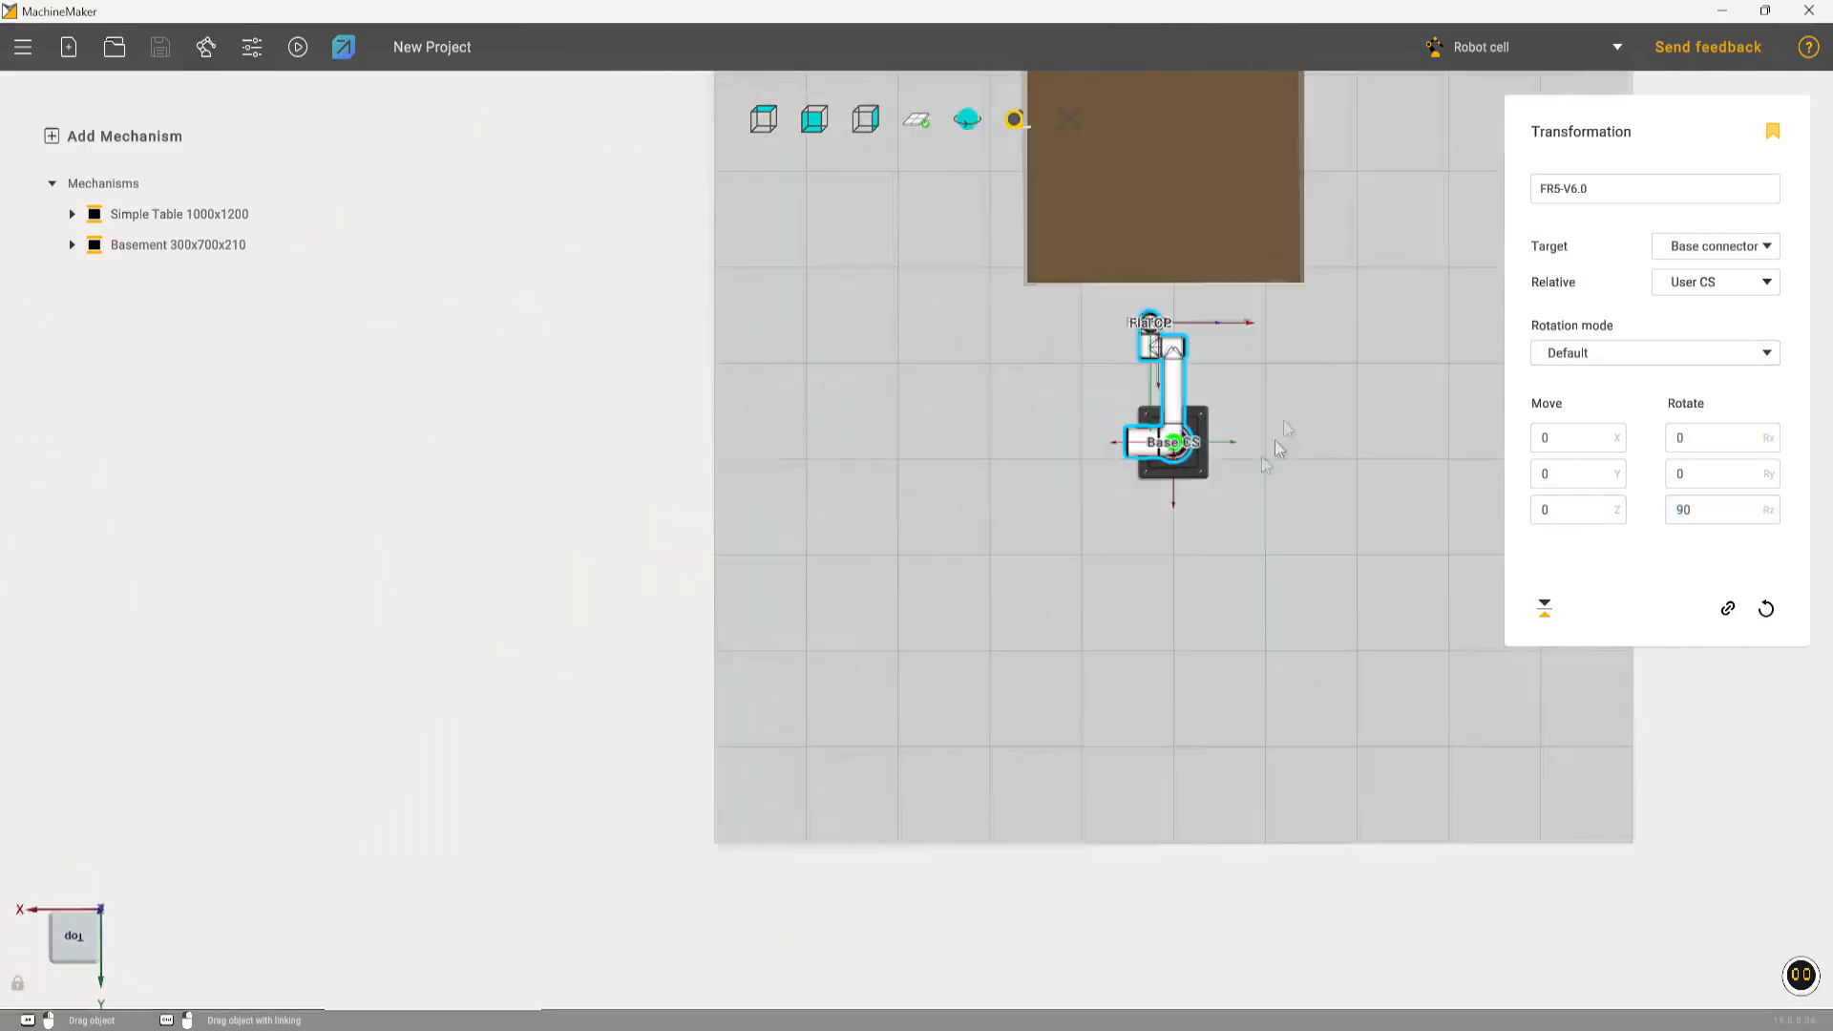
alt+drag(1239, 234, 1183, 257)
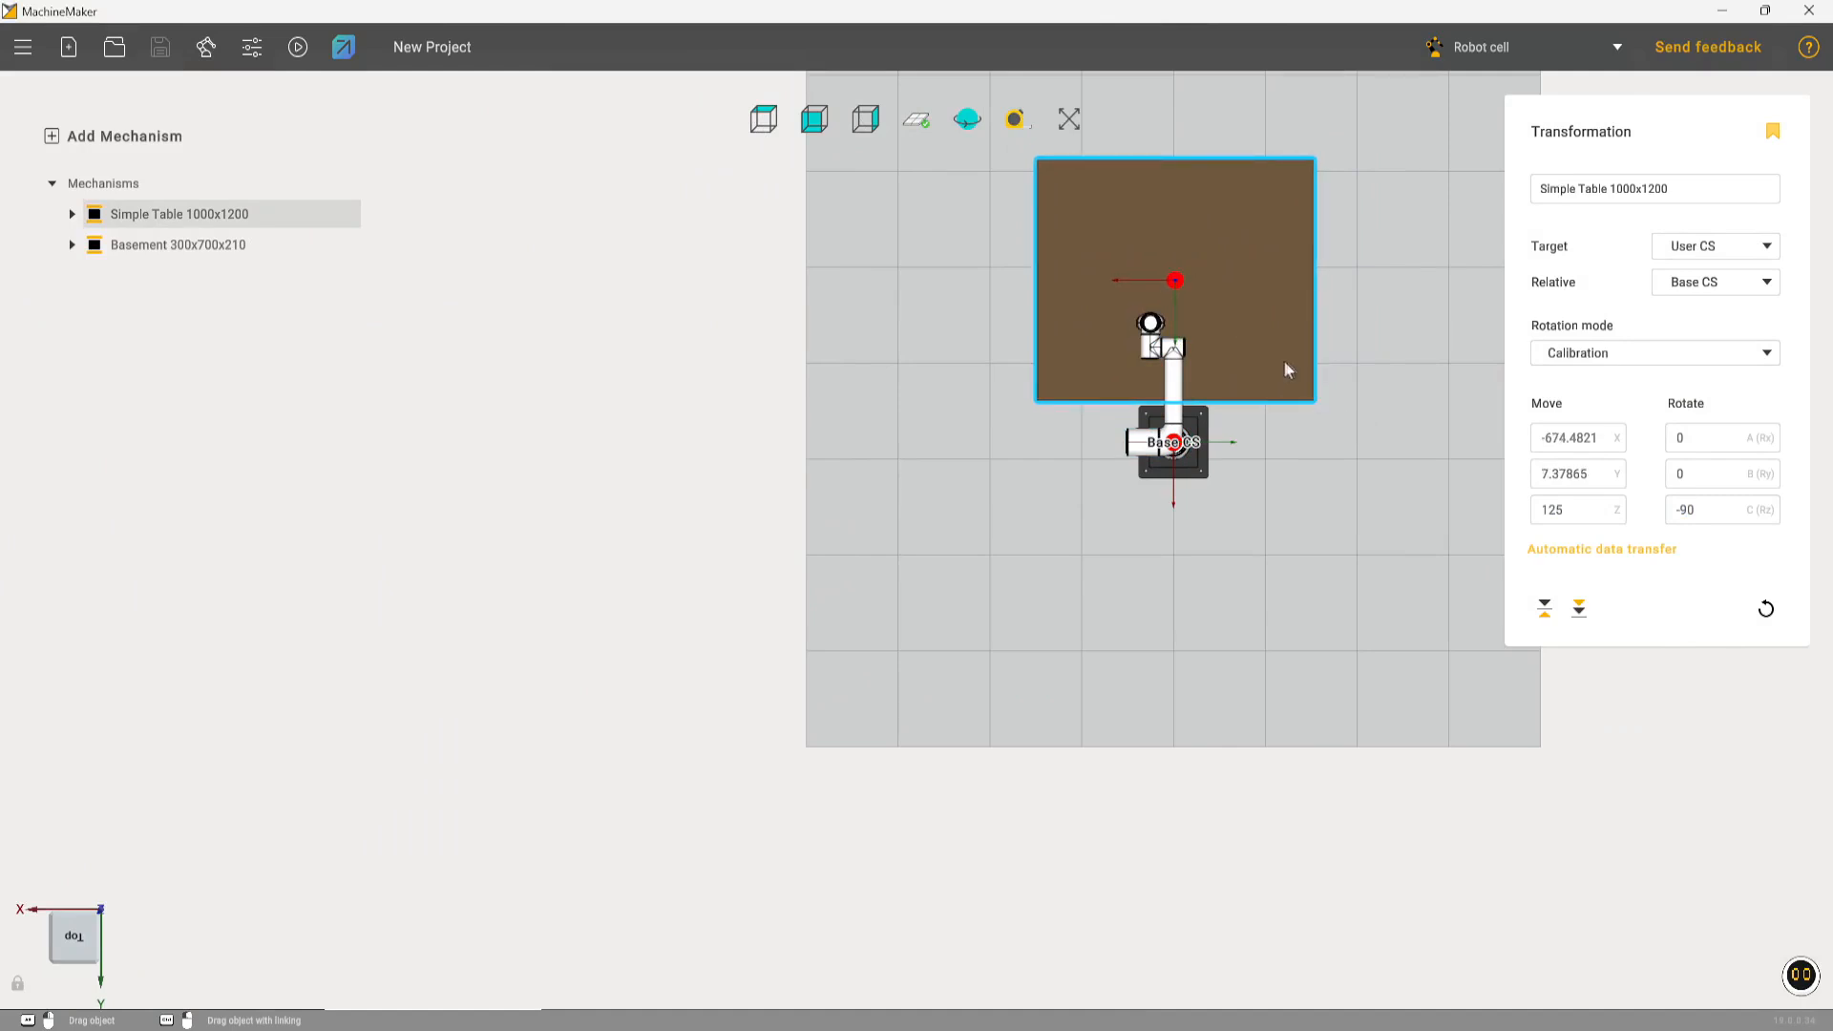
middle_drag(1234, 601, 1519, 394)
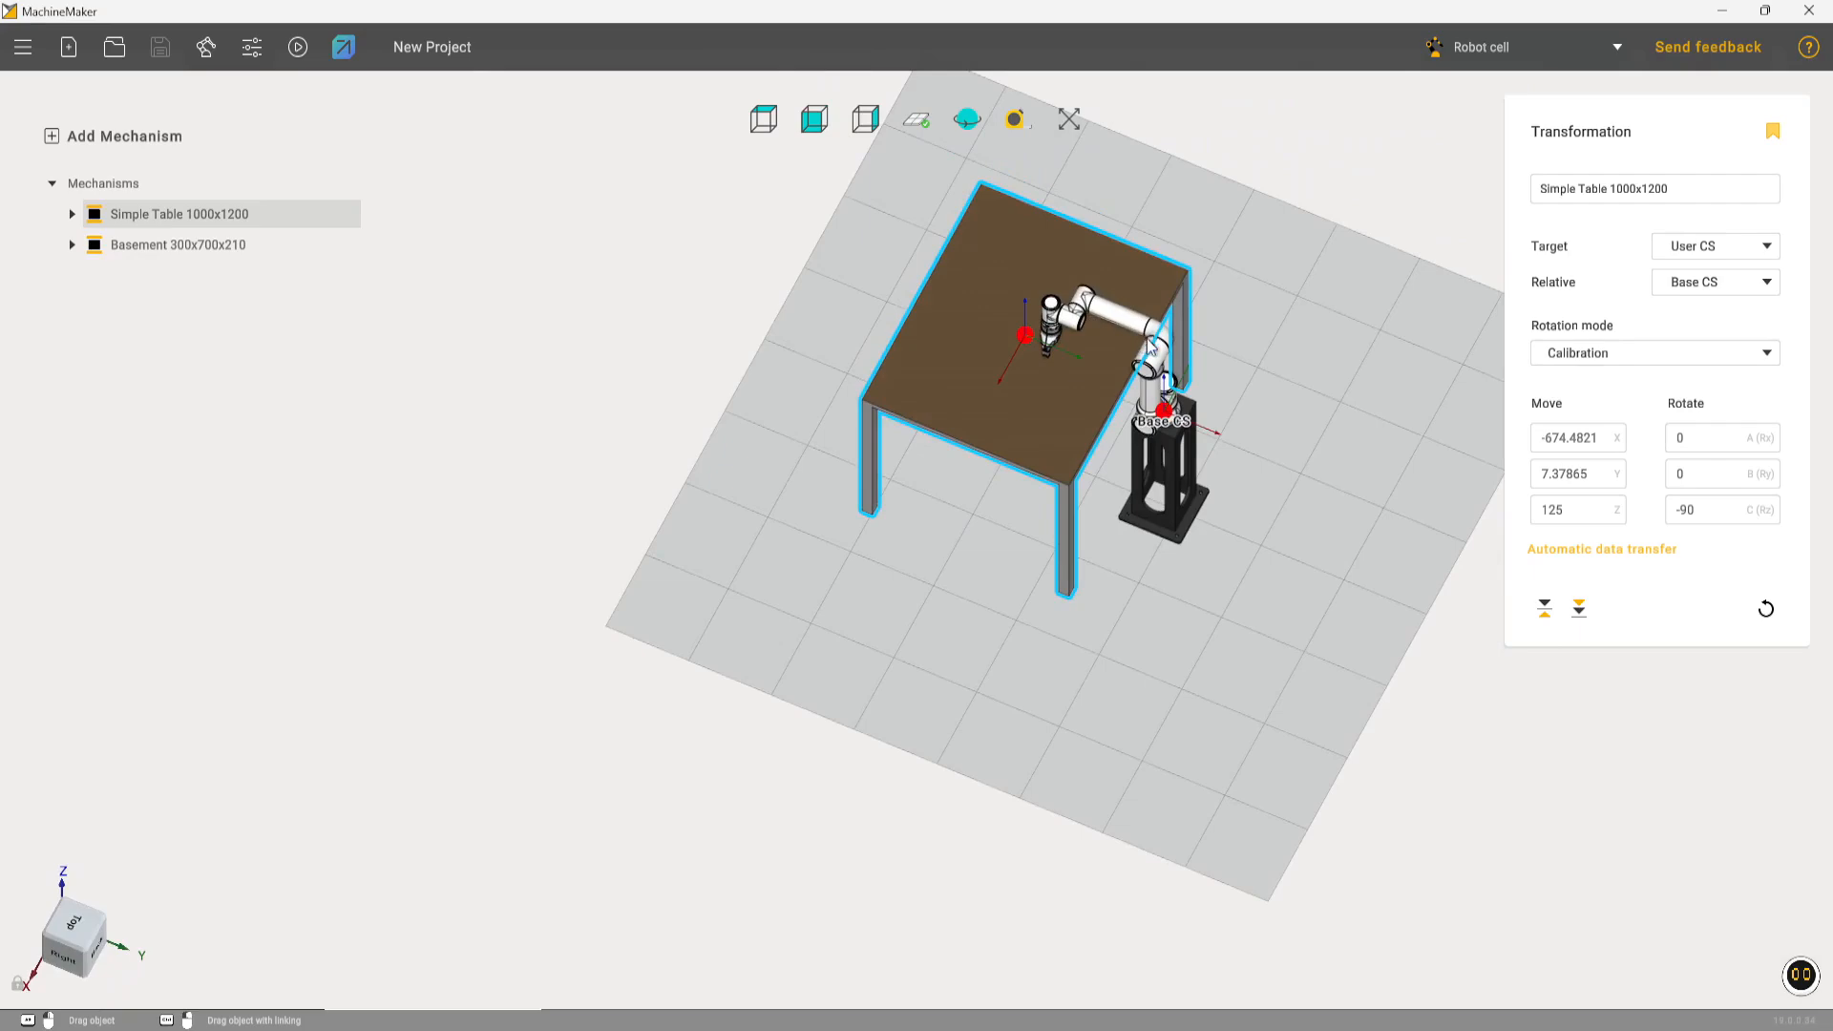
Open the TCP calibration of the SCHUNK gripper mounted on the robot's flange
click(1168, 386)
middle_drag(1232, 387, 1348, 217)
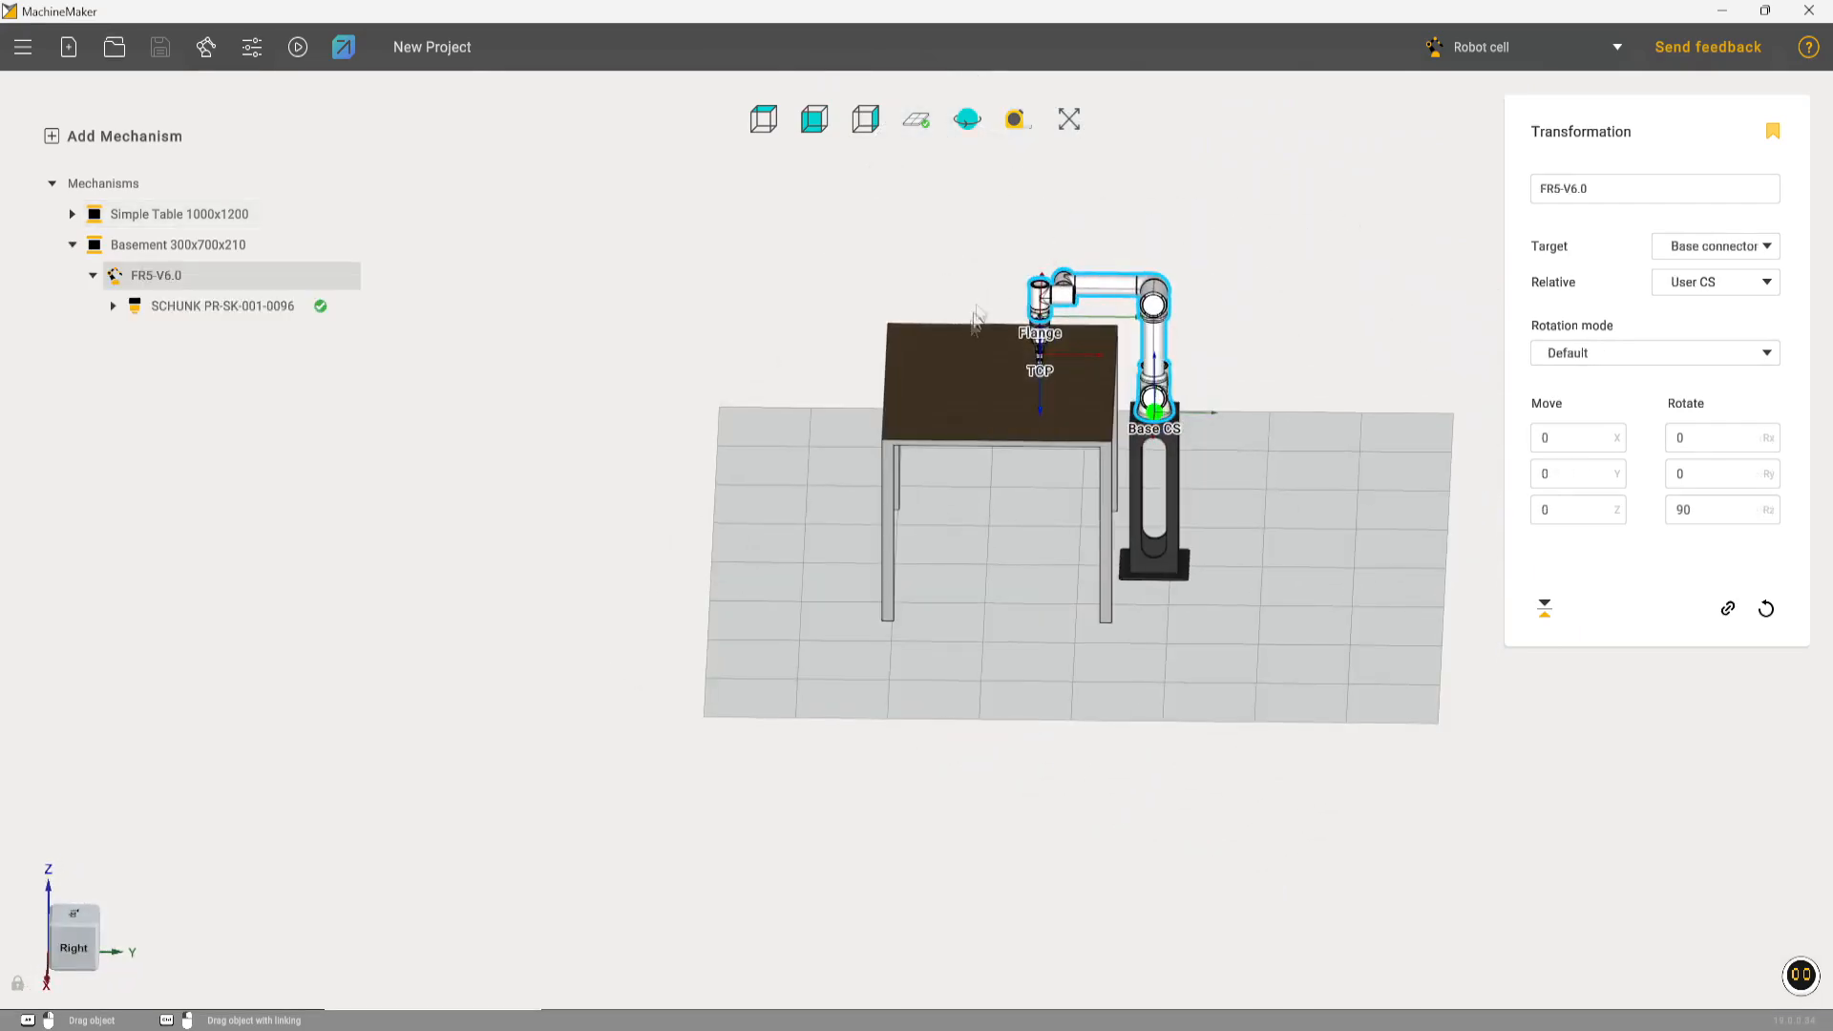
scroll(1084, 318, up, 6)
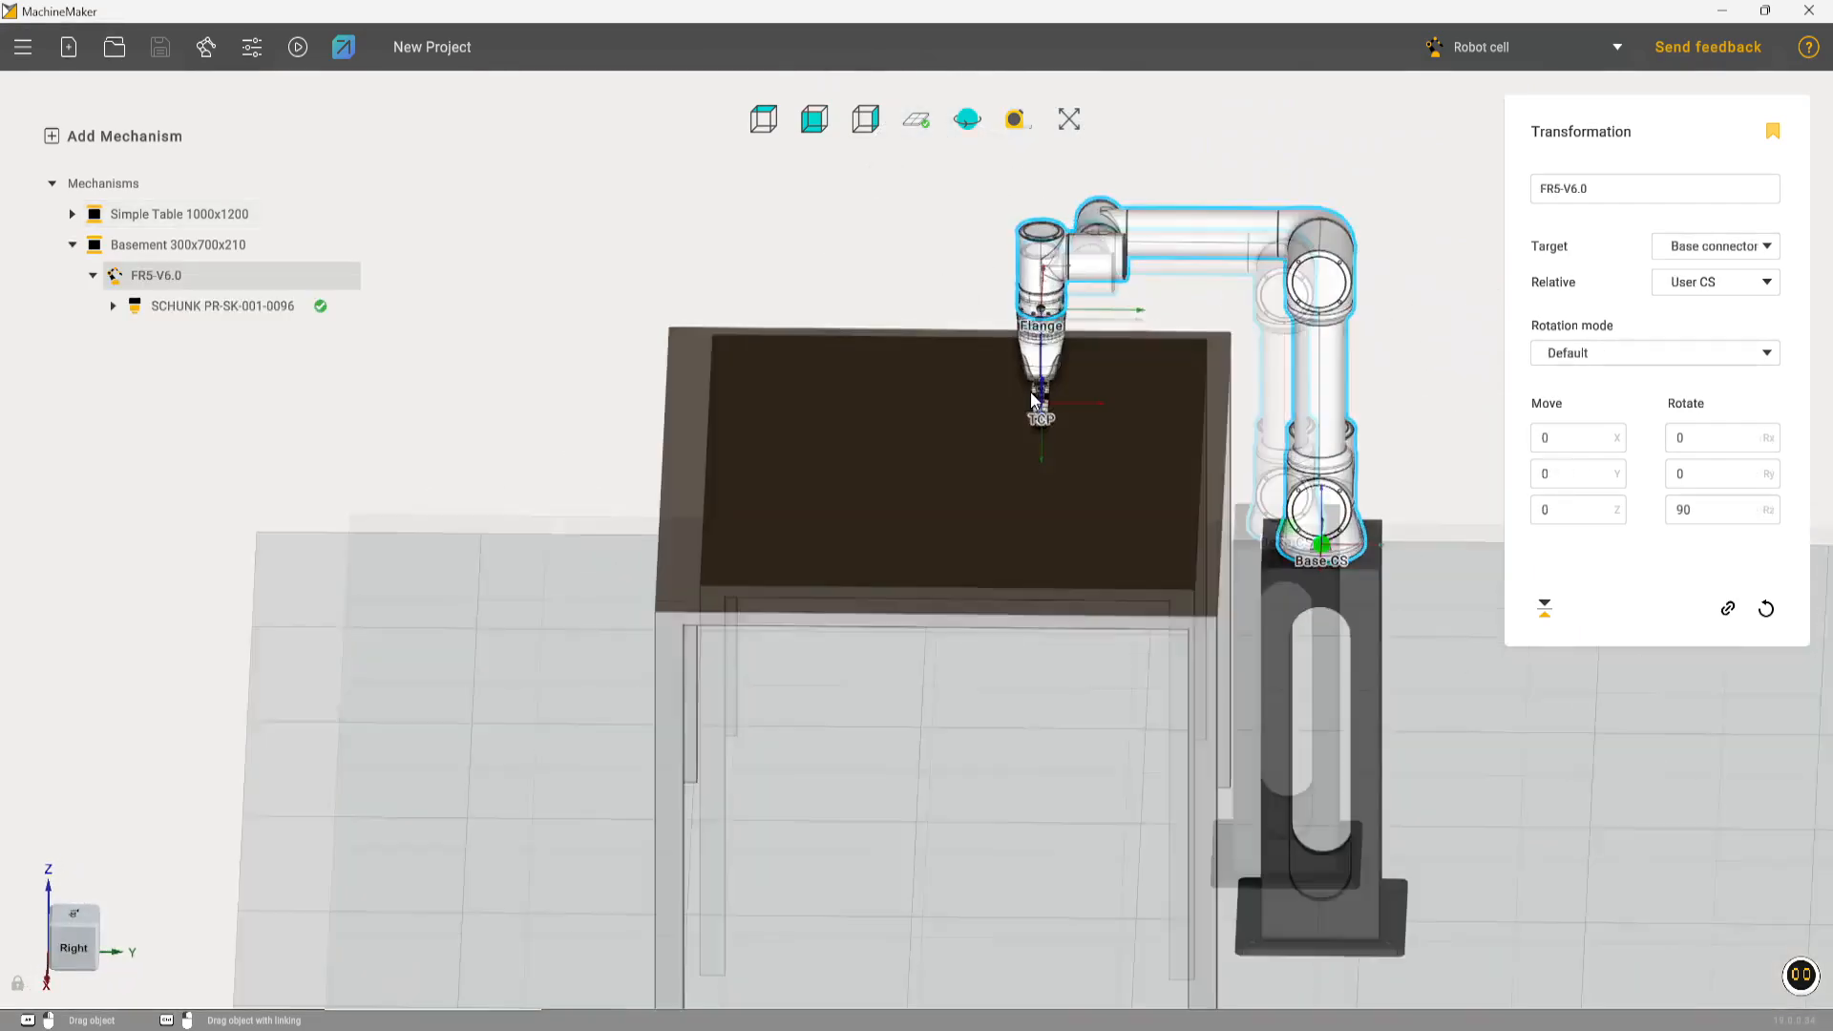
middle_drag(1083, 320, 1201, 431)
double_click(1143, 372)
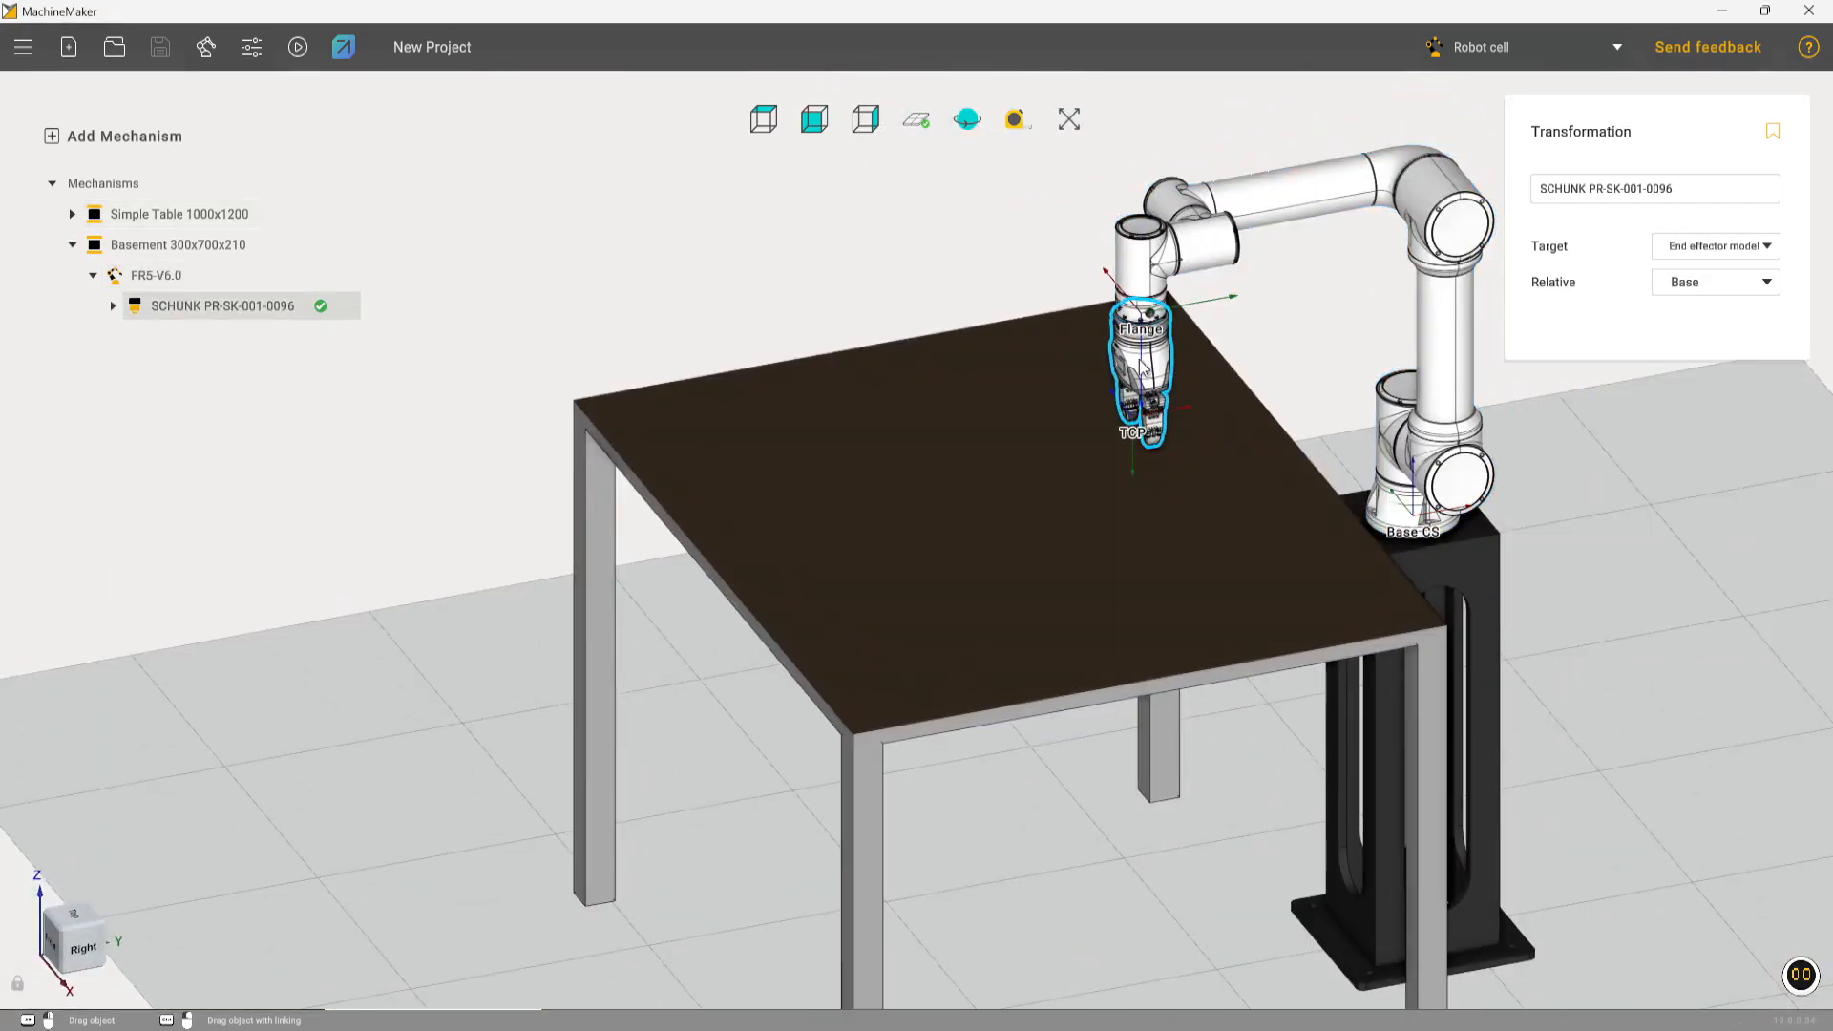
scroll(814, 630, up, 5)
middle_drag(821, 654, 1011, 442)
scroll(889, 497, down, 2)
middle_drag(888, 497, 878, 576)
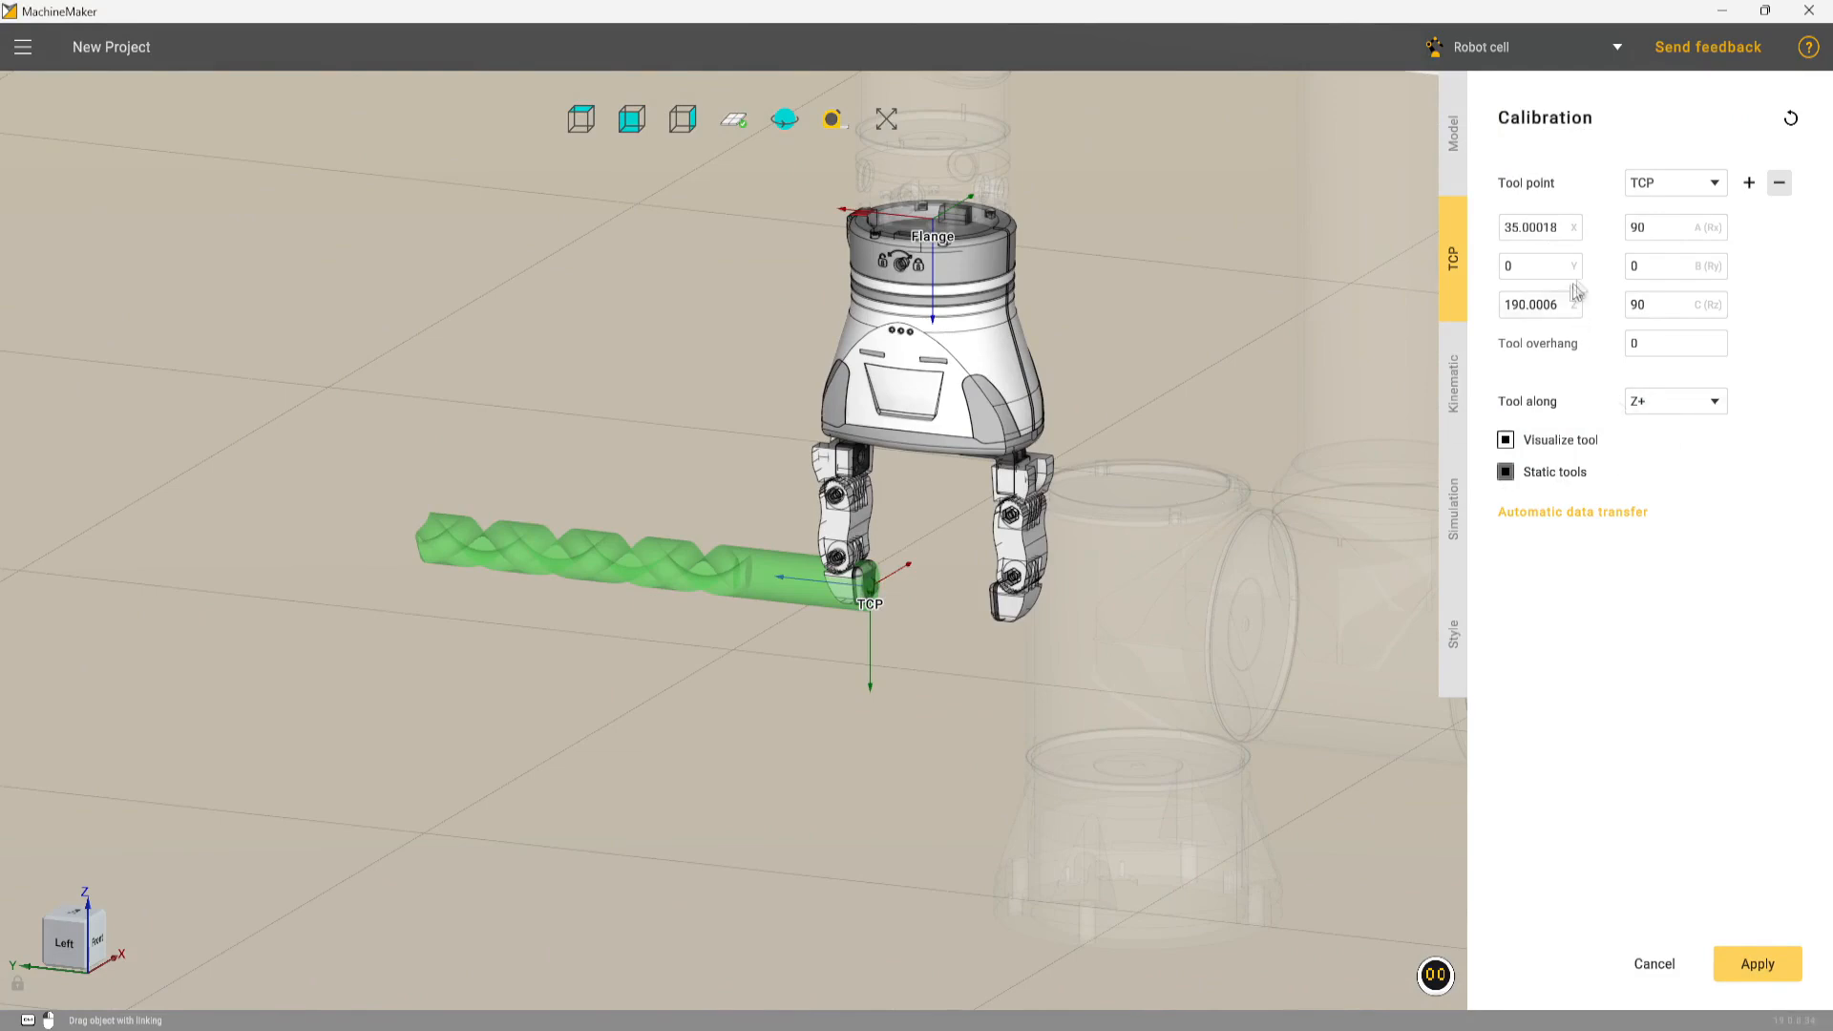
Set the gripper TCP's X offset and its A (Rx) and C (Rz) rotations to 0, and apply the calibration
click(1546, 229)
double_click(1546, 229)
text(0)
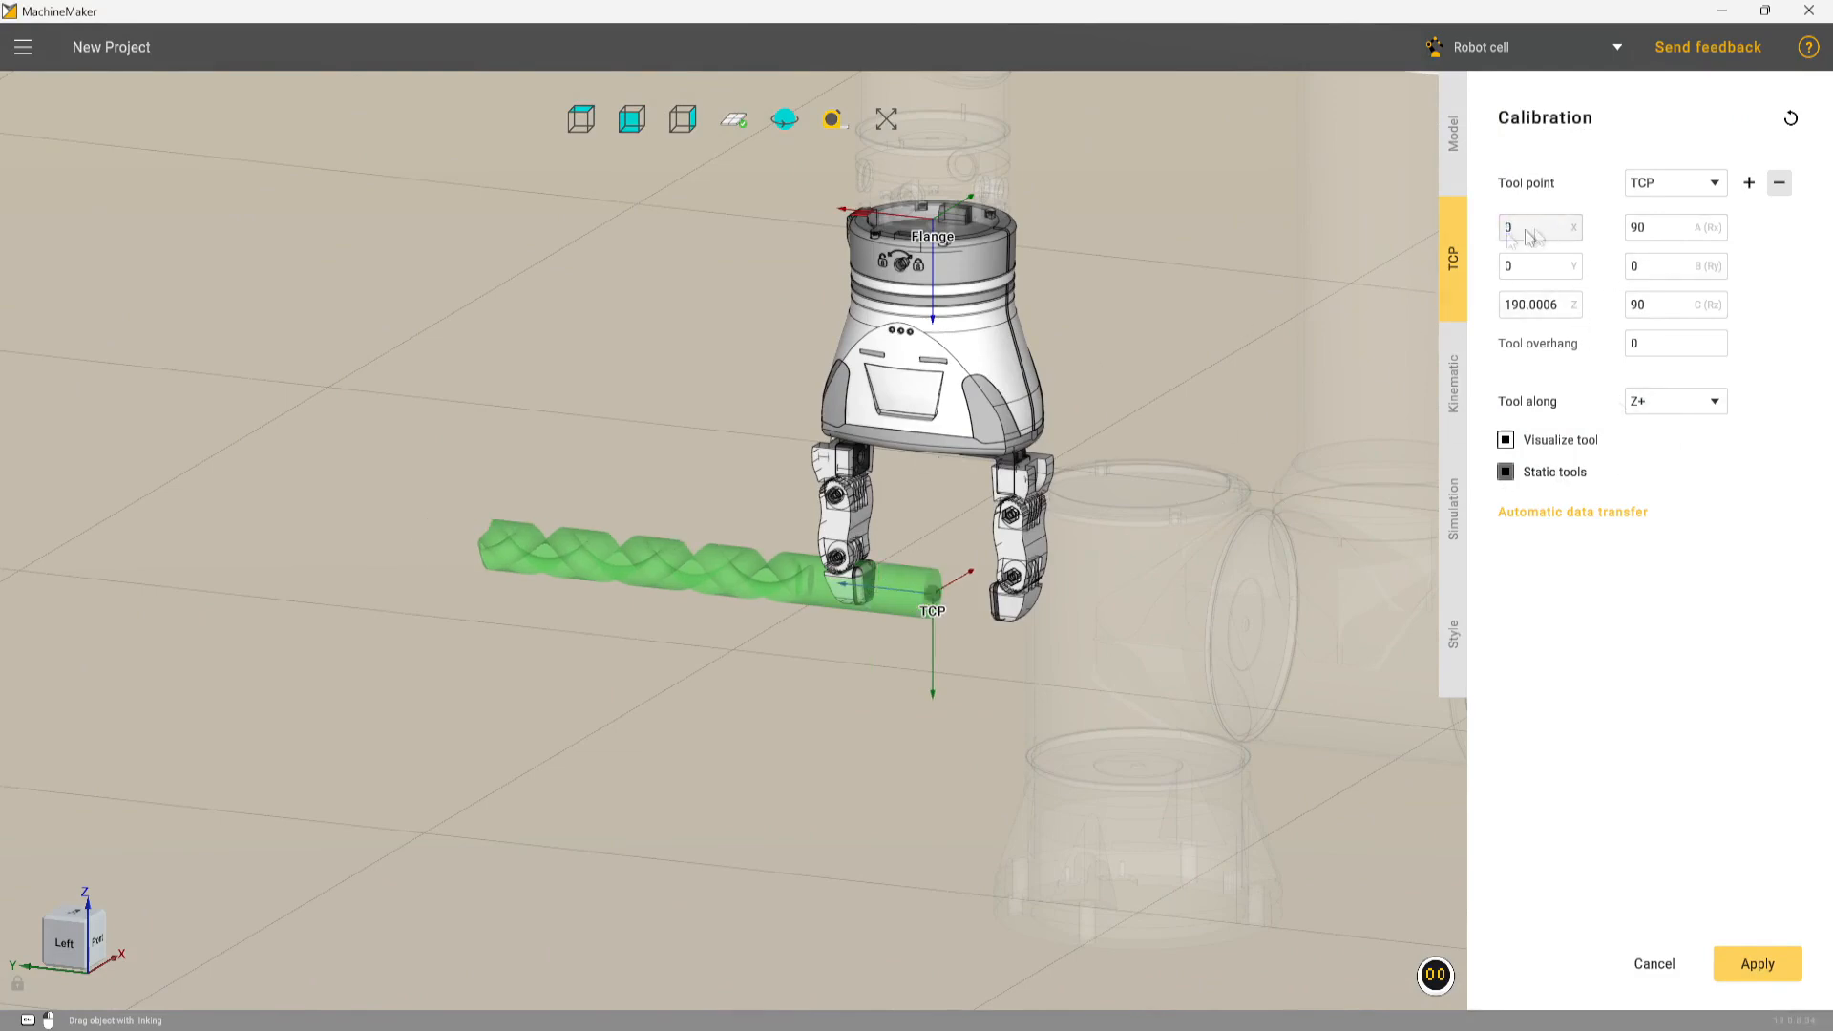
double_click(1656, 304)
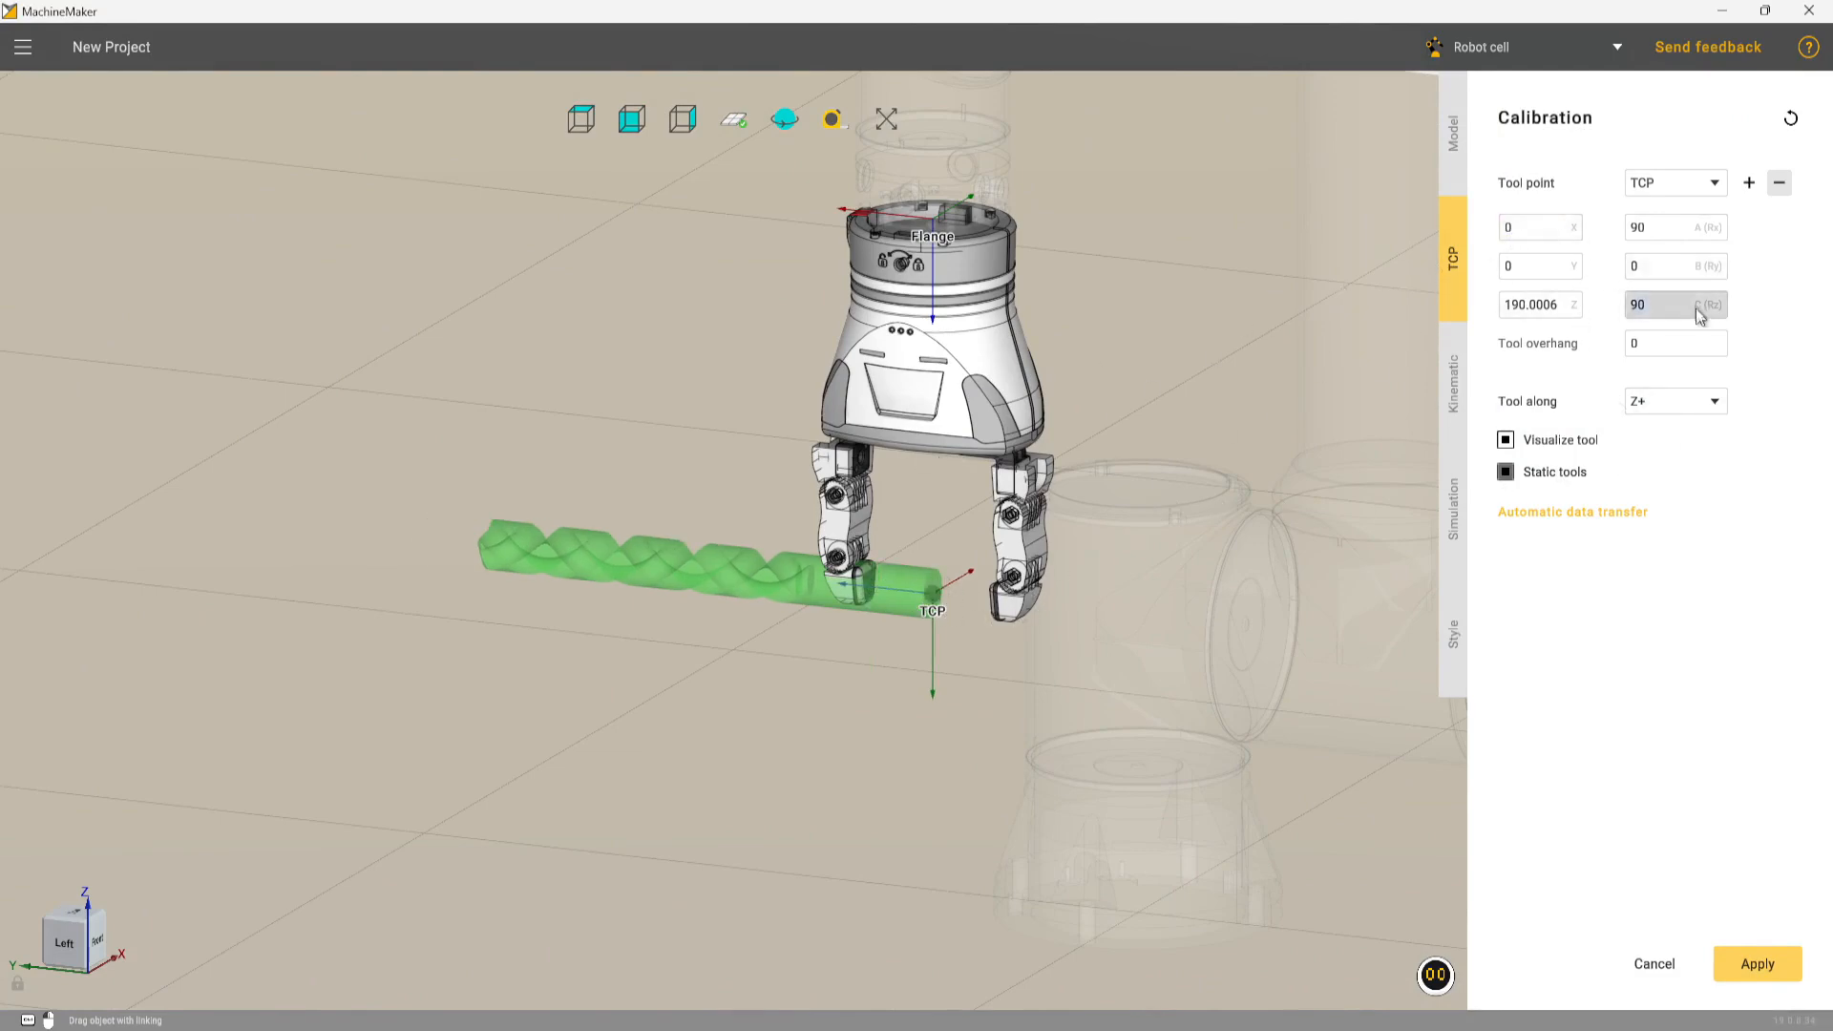
text(0)
double_click(1657, 227)
text(0)
middle_drag(1092, 507, 1025, 484)
scroll(1024, 484, up, 4)
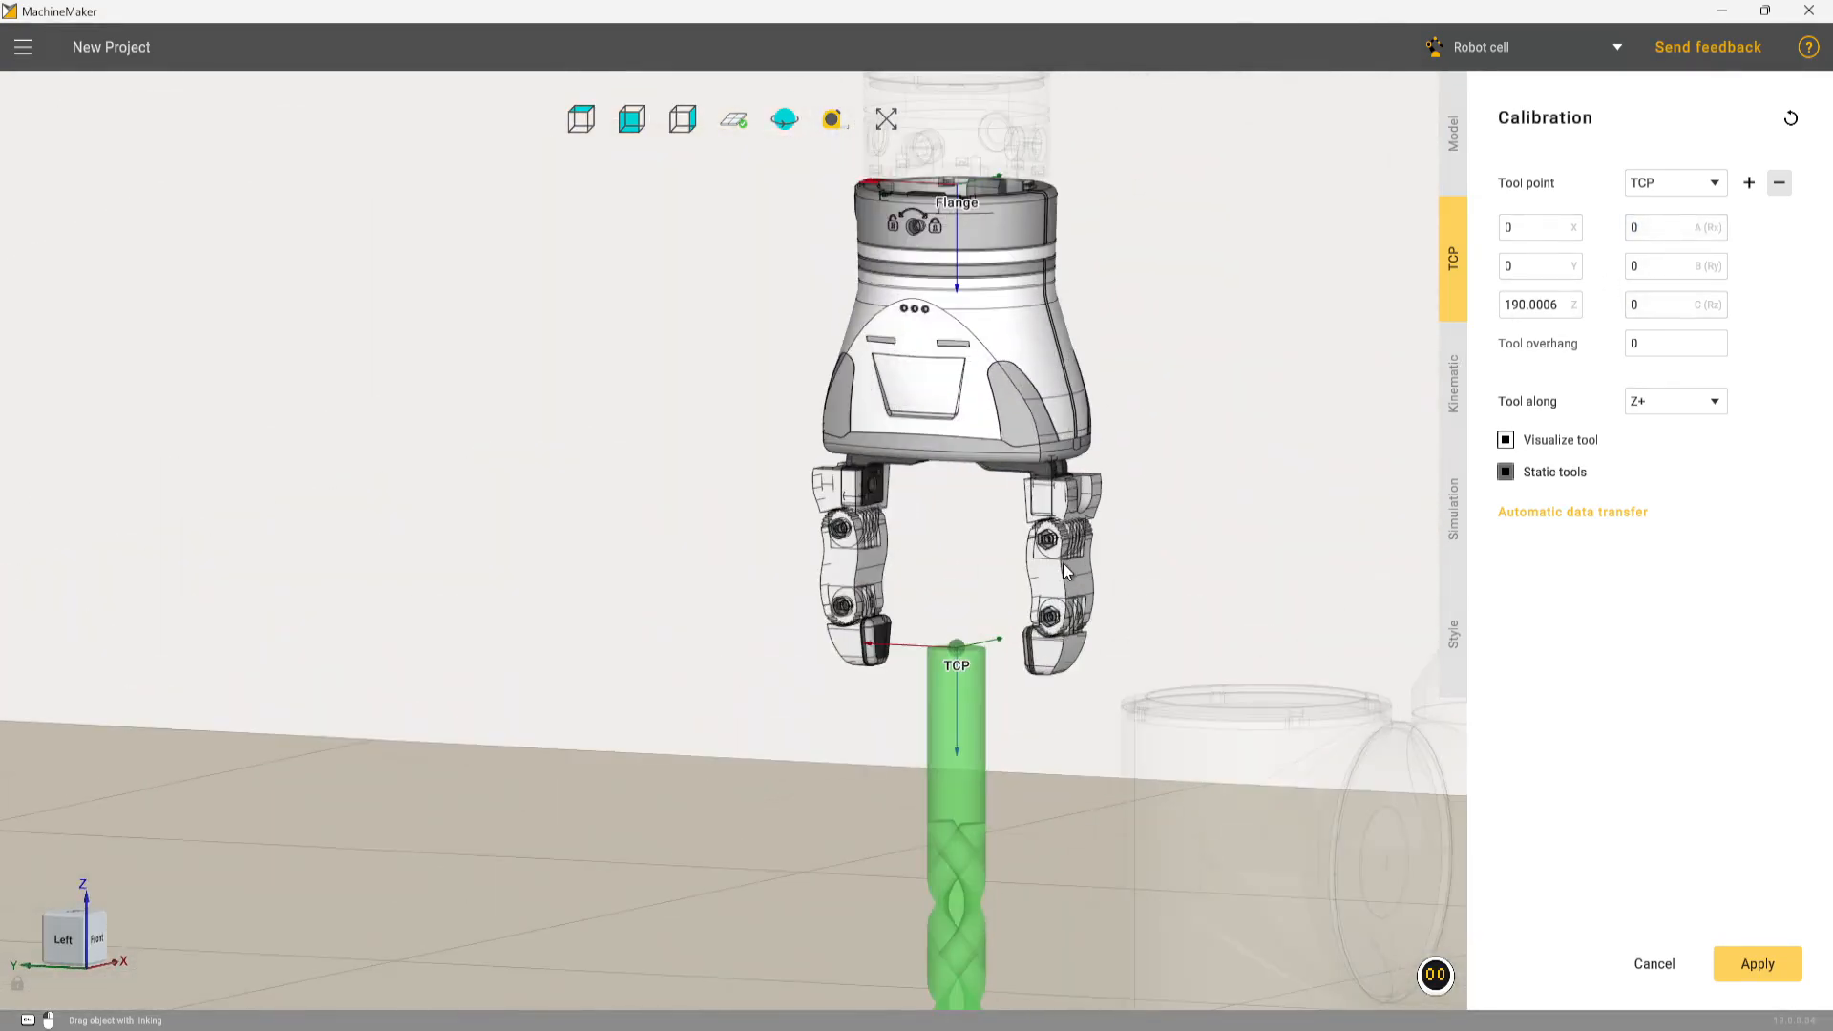
middle_drag(1063, 565, 948, 573)
scroll(1058, 642, down, 4)
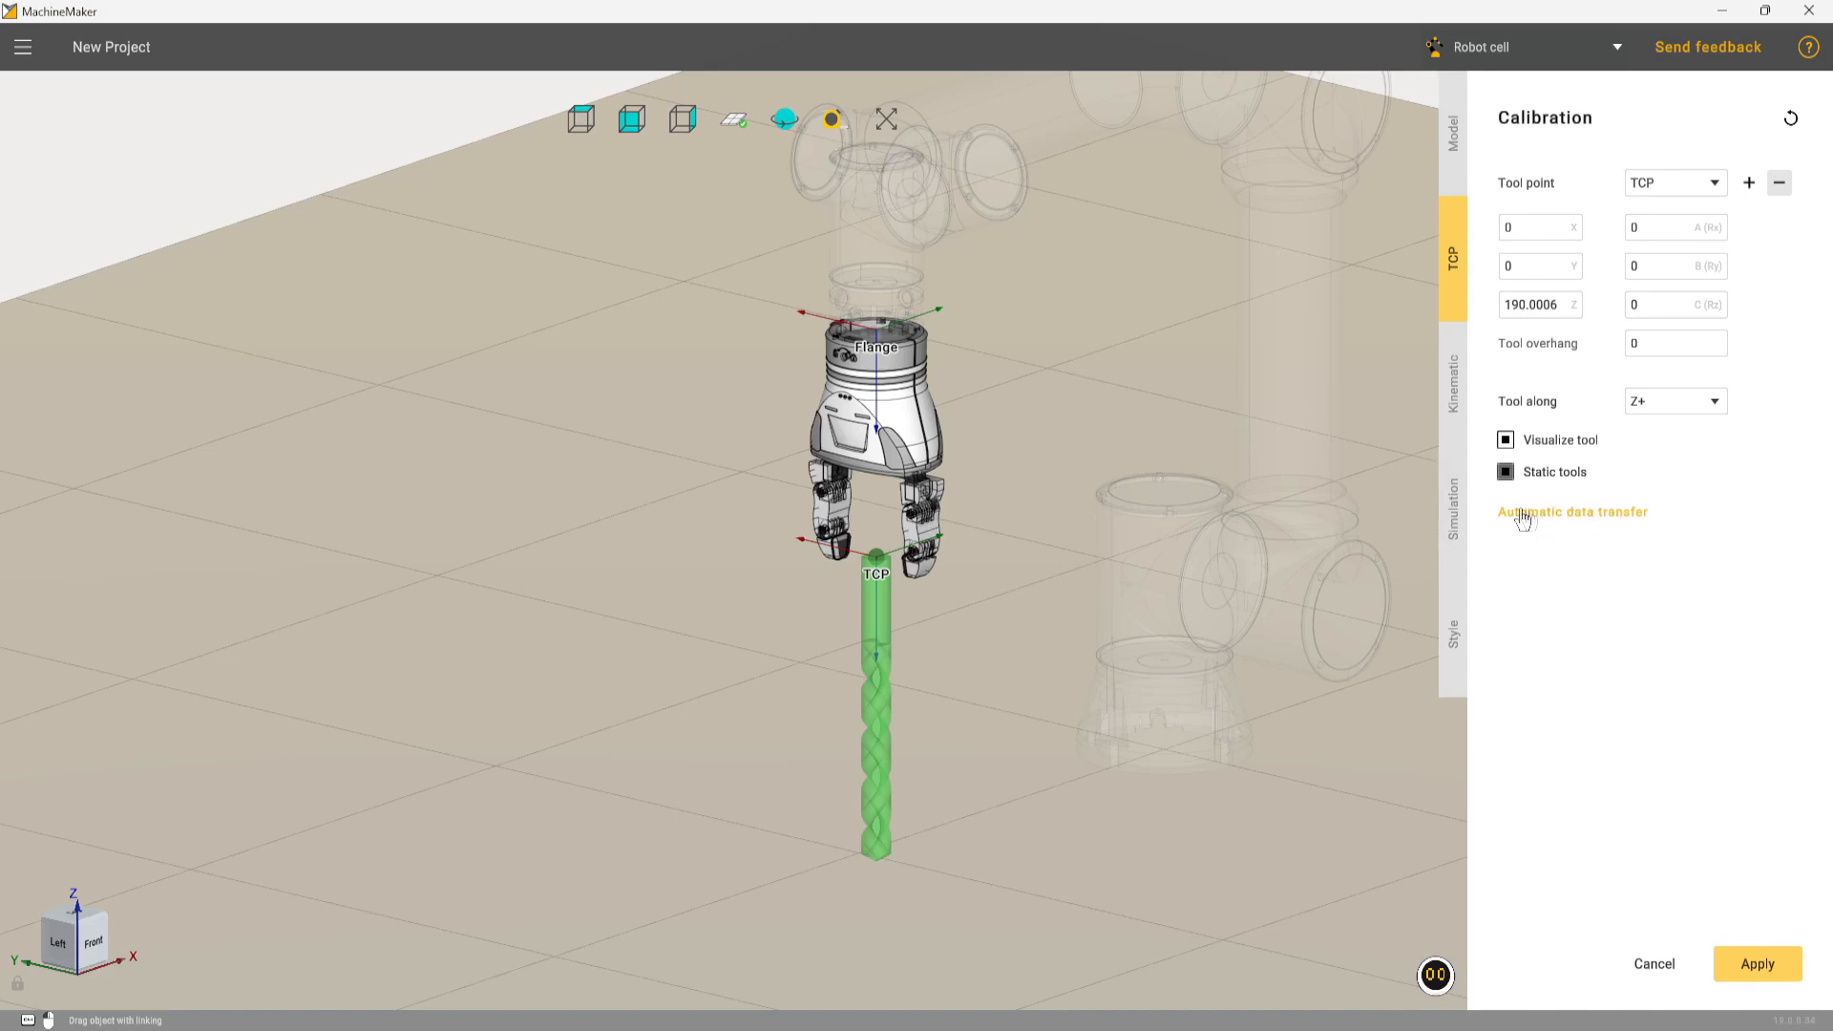
middle_drag(1061, 574, 892, 496)
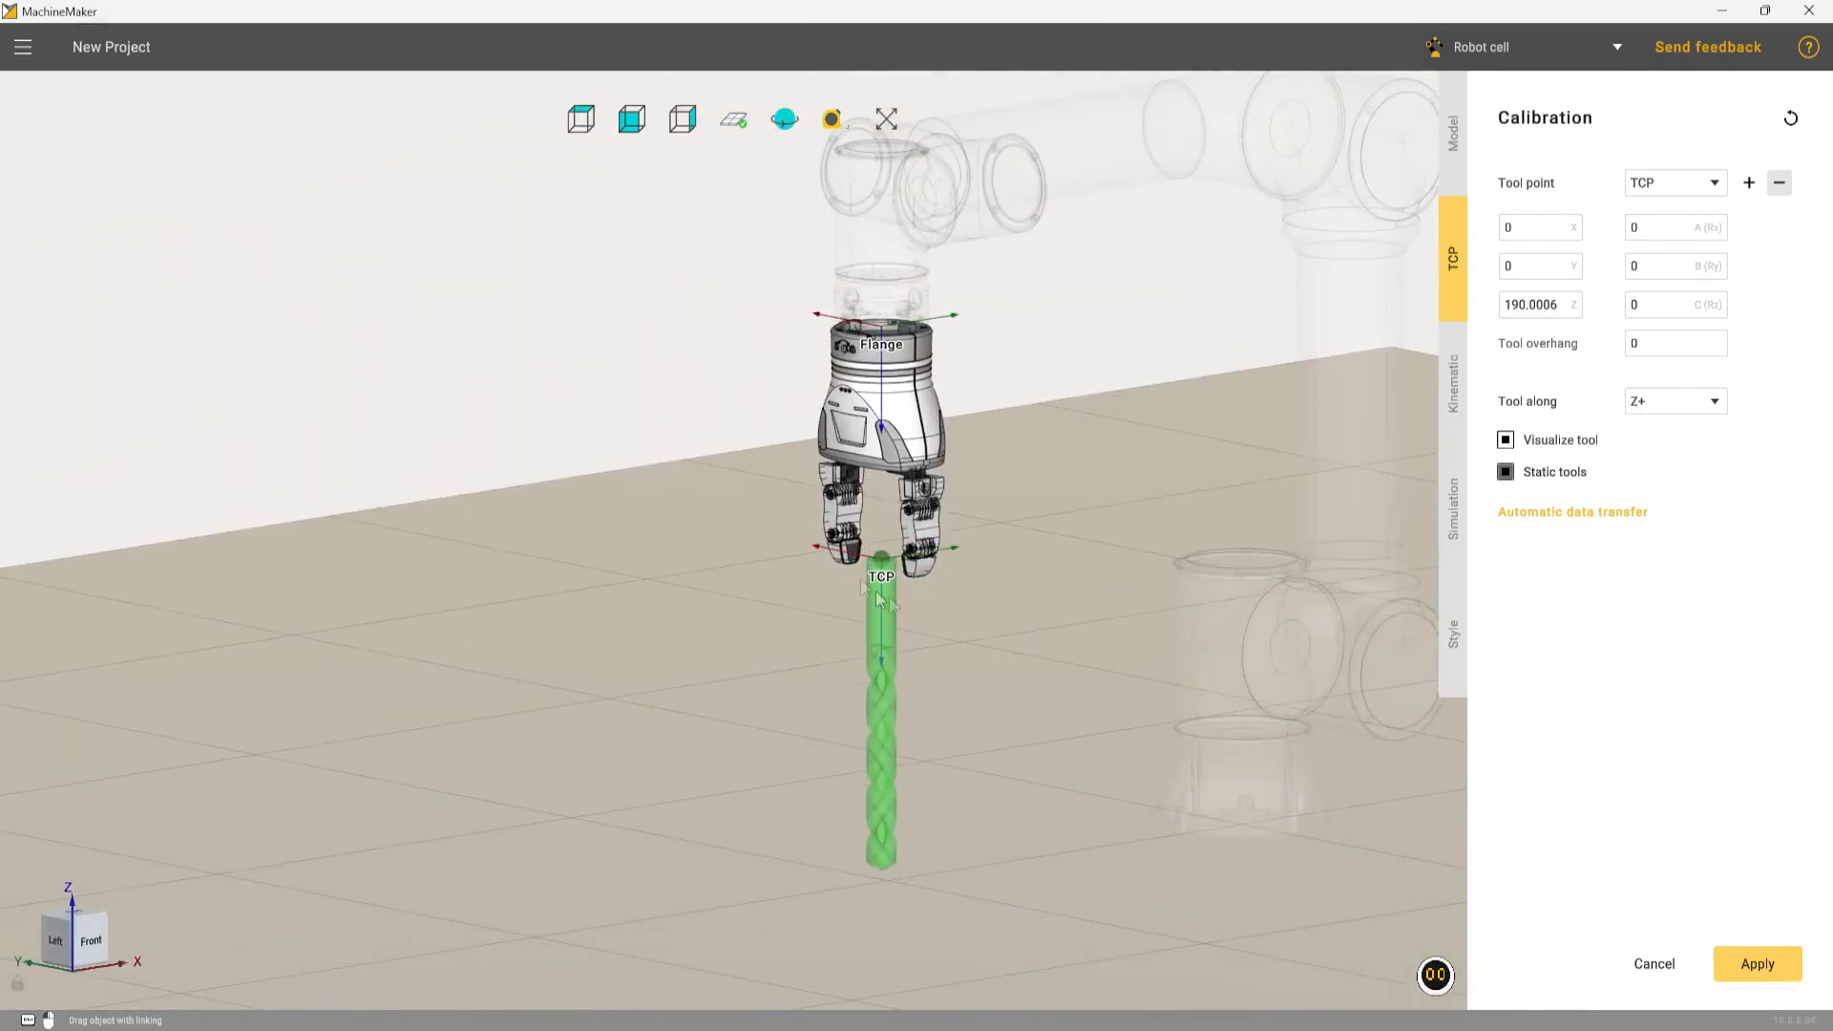
click(1769, 970)
Add a fixed object to the cell from the file CoffeeMachine.osd in the FAIRINO folder
middle_drag(932, 569, 966, 611)
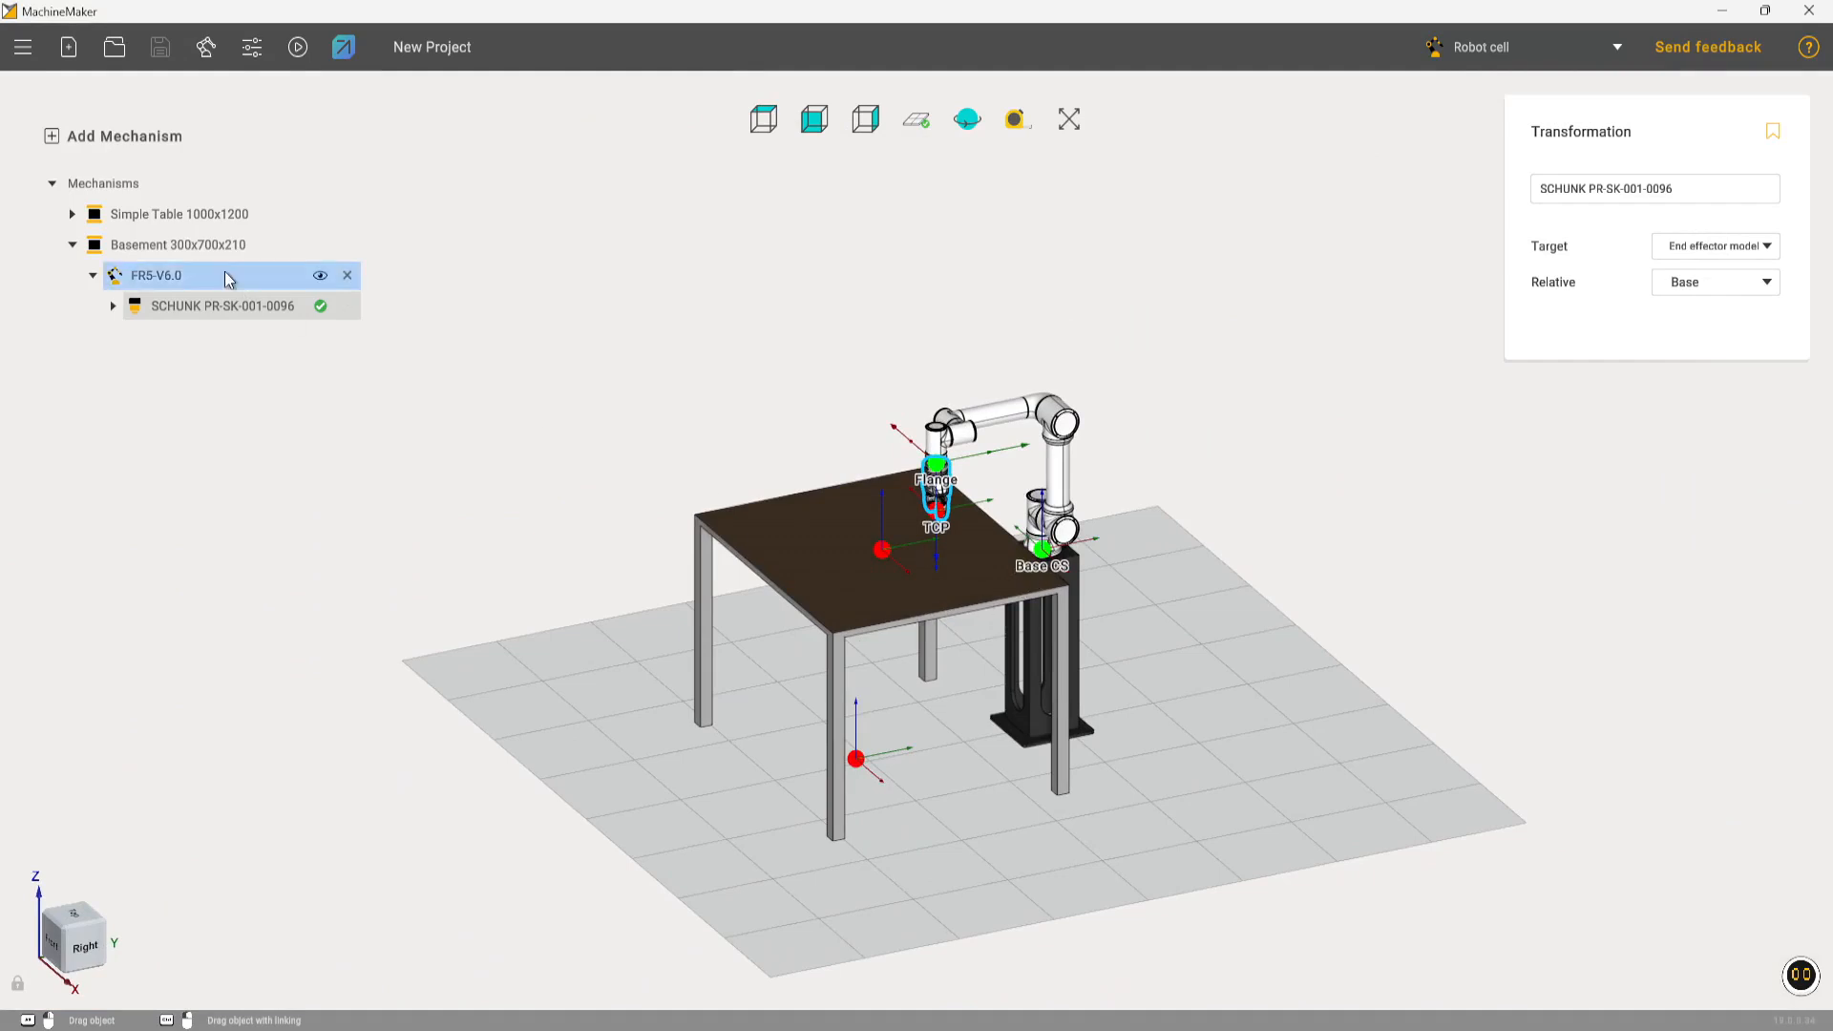
click(176, 136)
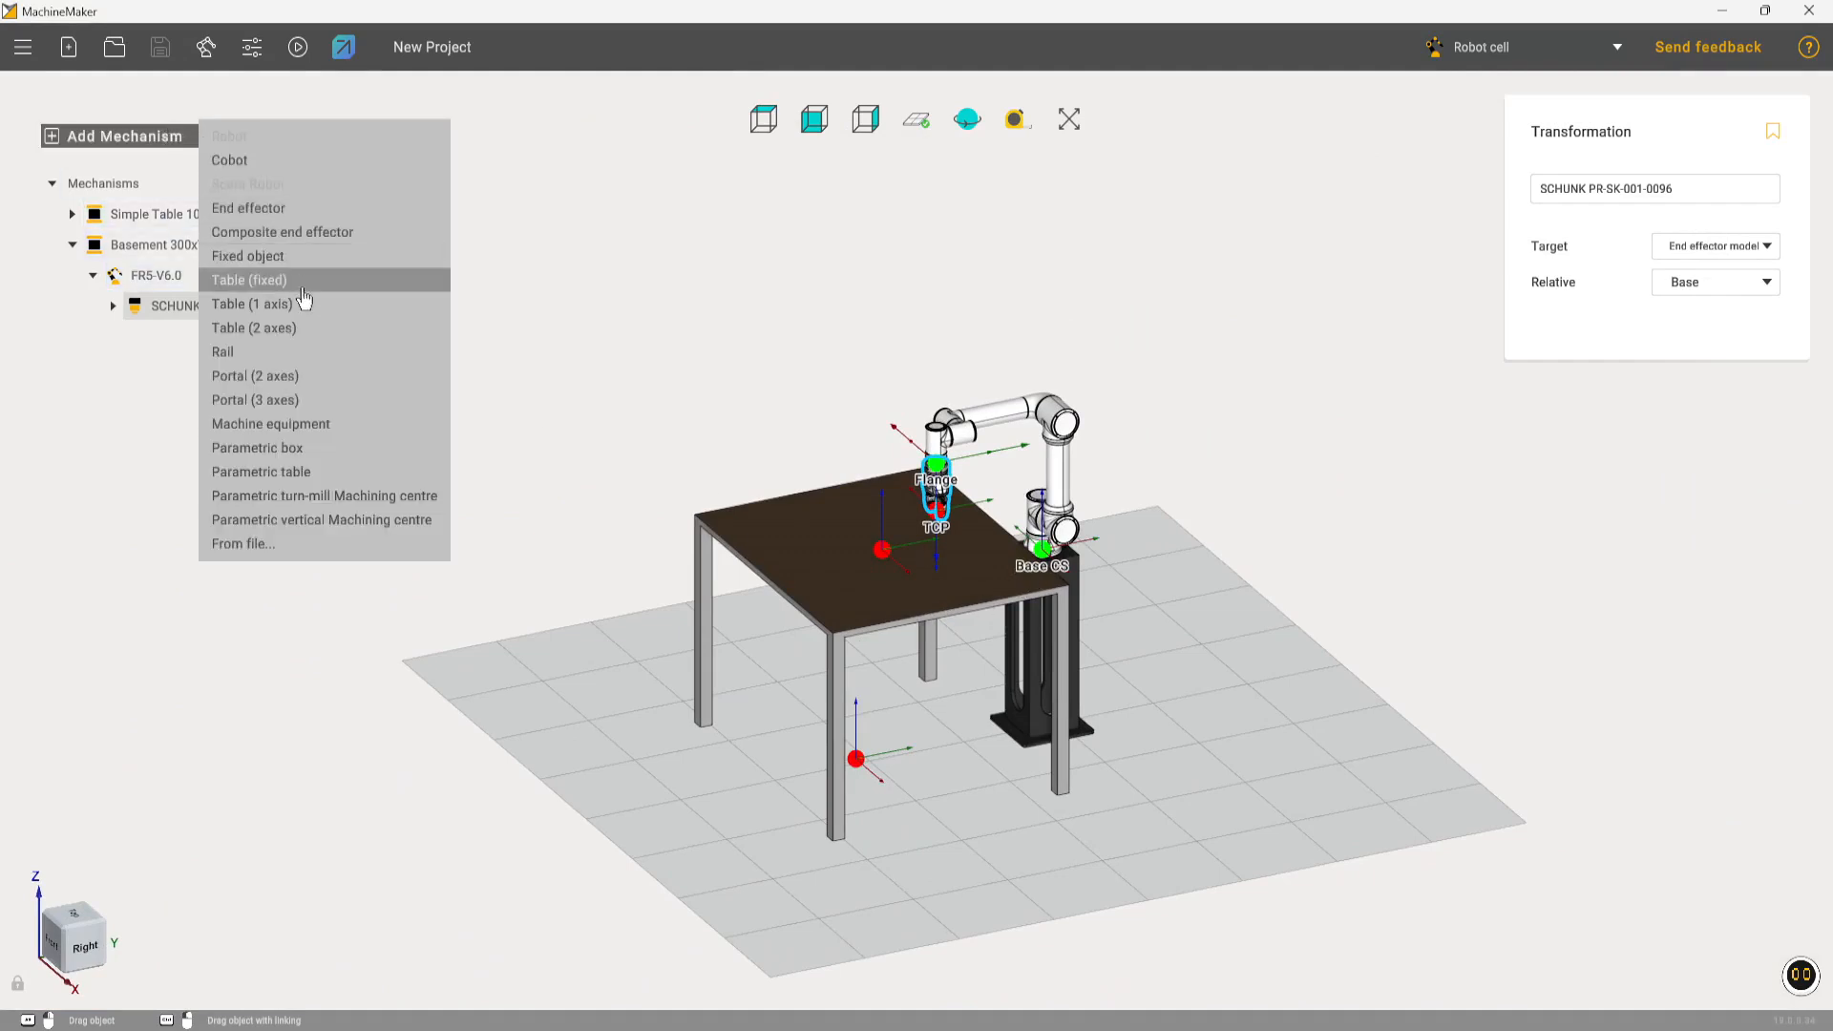
click(298, 256)
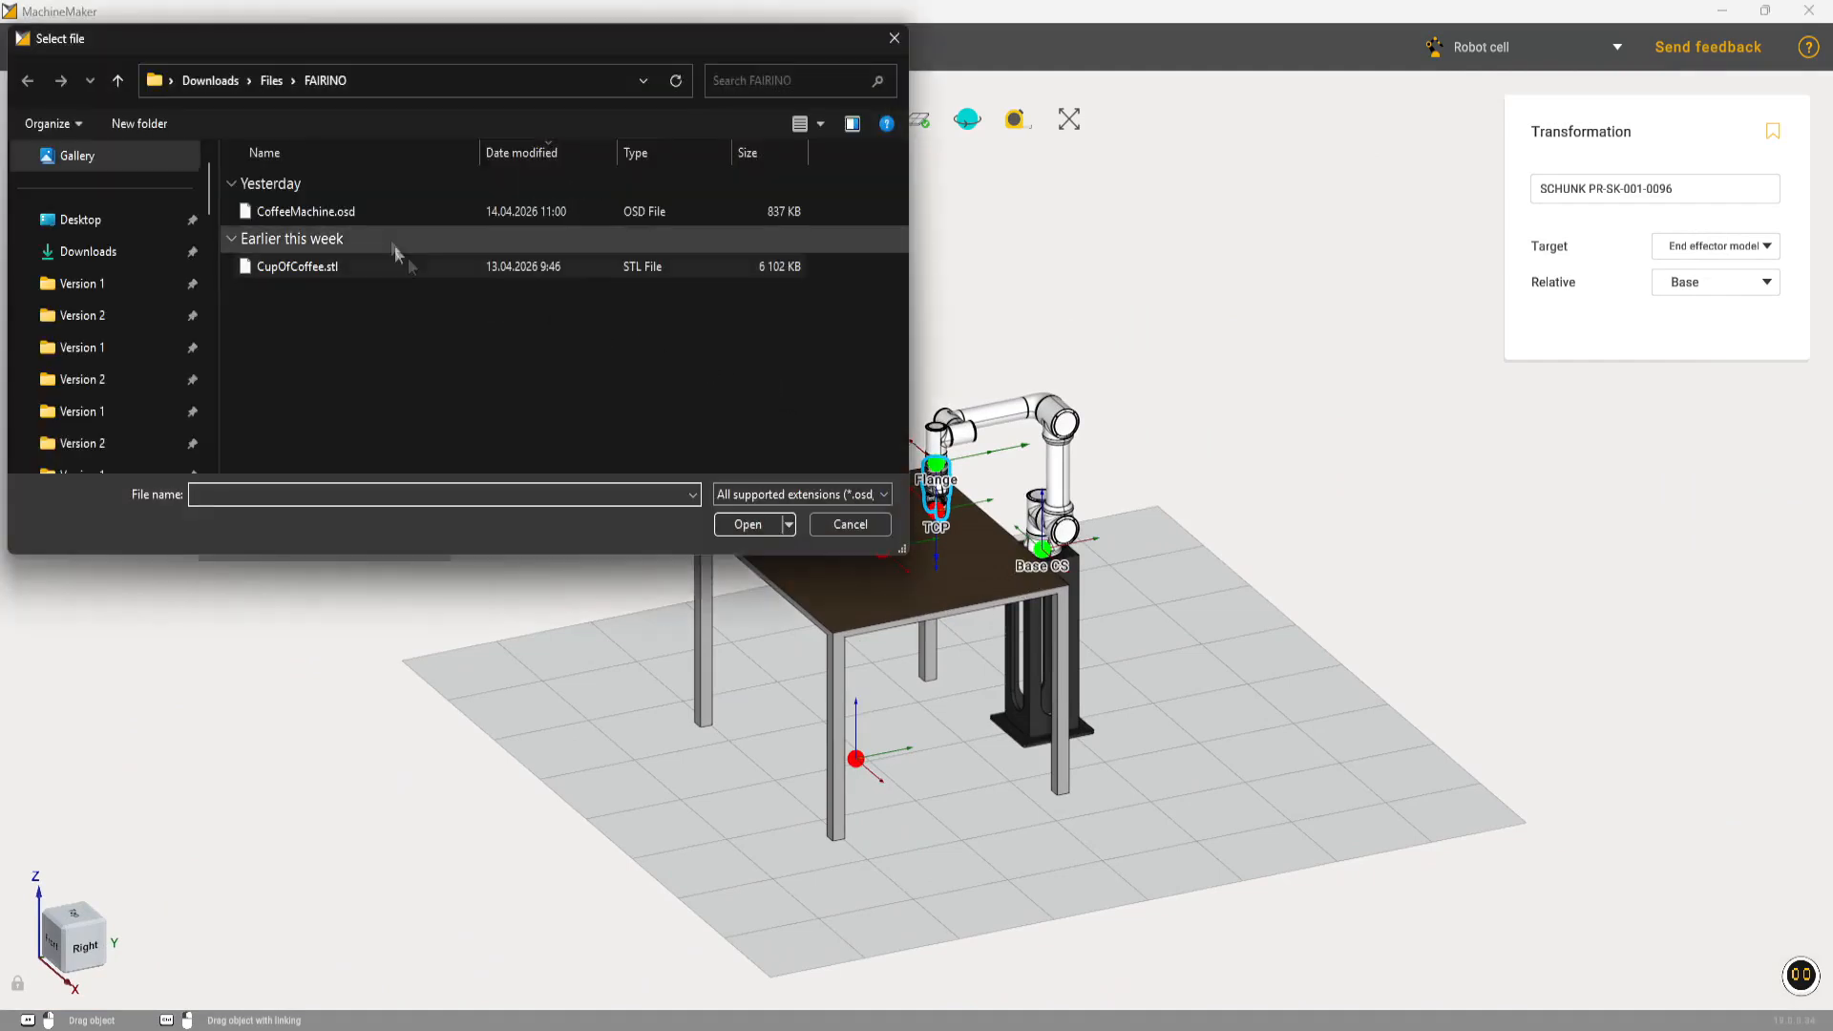
double_click(387, 214)
Select the whole imported coffee machine model and assign it to the Base joint
middle_drag(675, 458, 1443, 398)
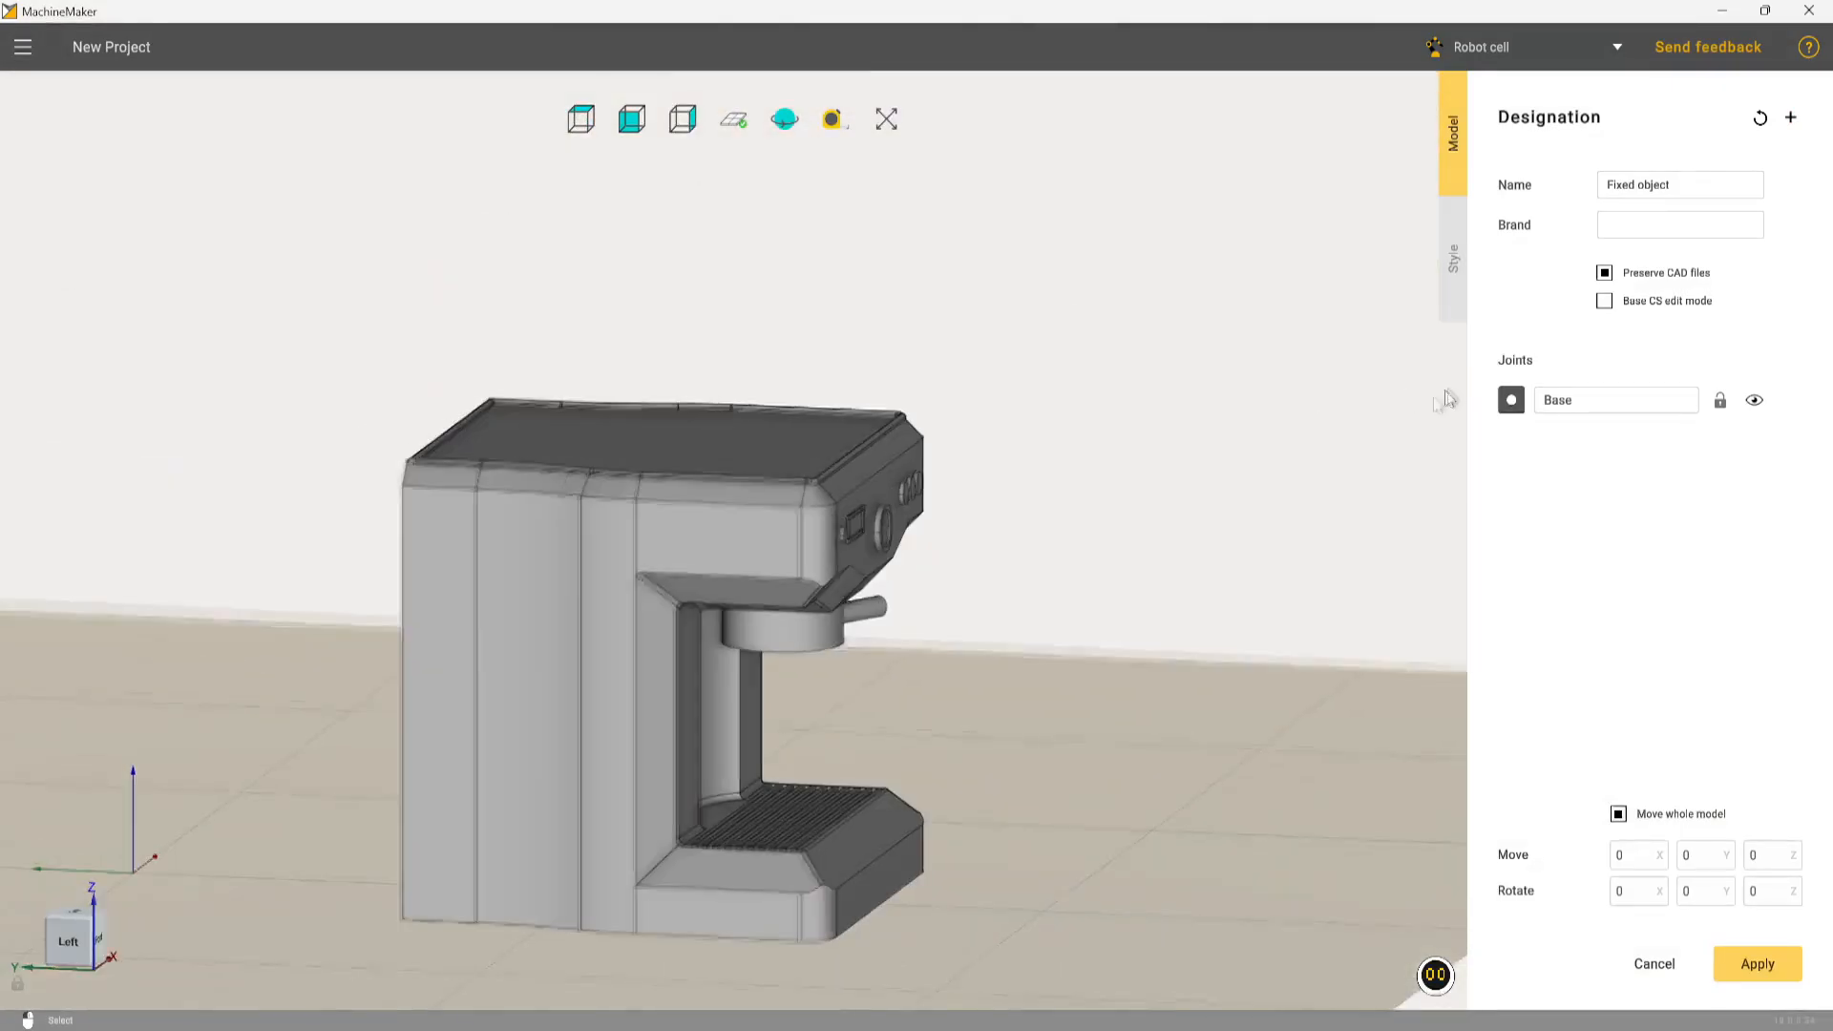
scroll(734, 542, down, 5)
click(732, 541)
middle_drag(733, 550, 1494, 420)
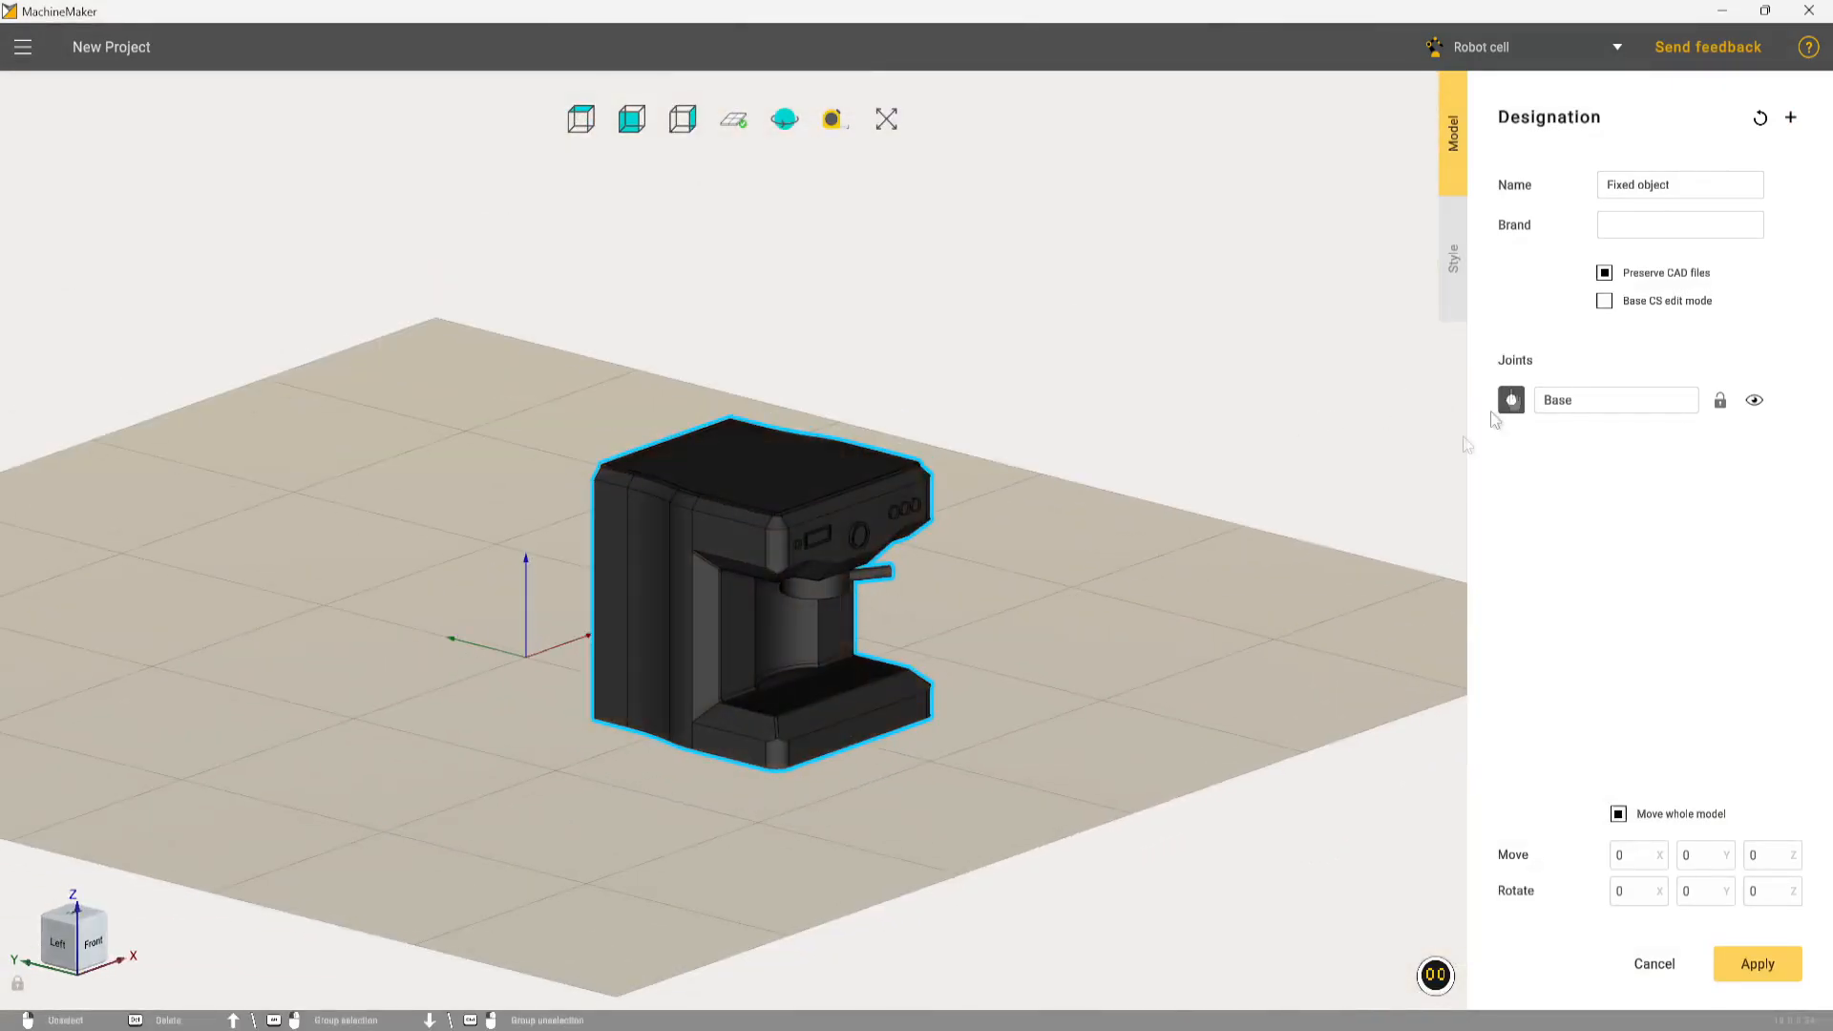
Enable base coordinate system editing and place the coffee machine's base coordinate system on its underside
click(1611, 302)
scroll(821, 745, down, 3)
middle_drag(817, 744, 836, 286)
scroll(776, 709, up, 4)
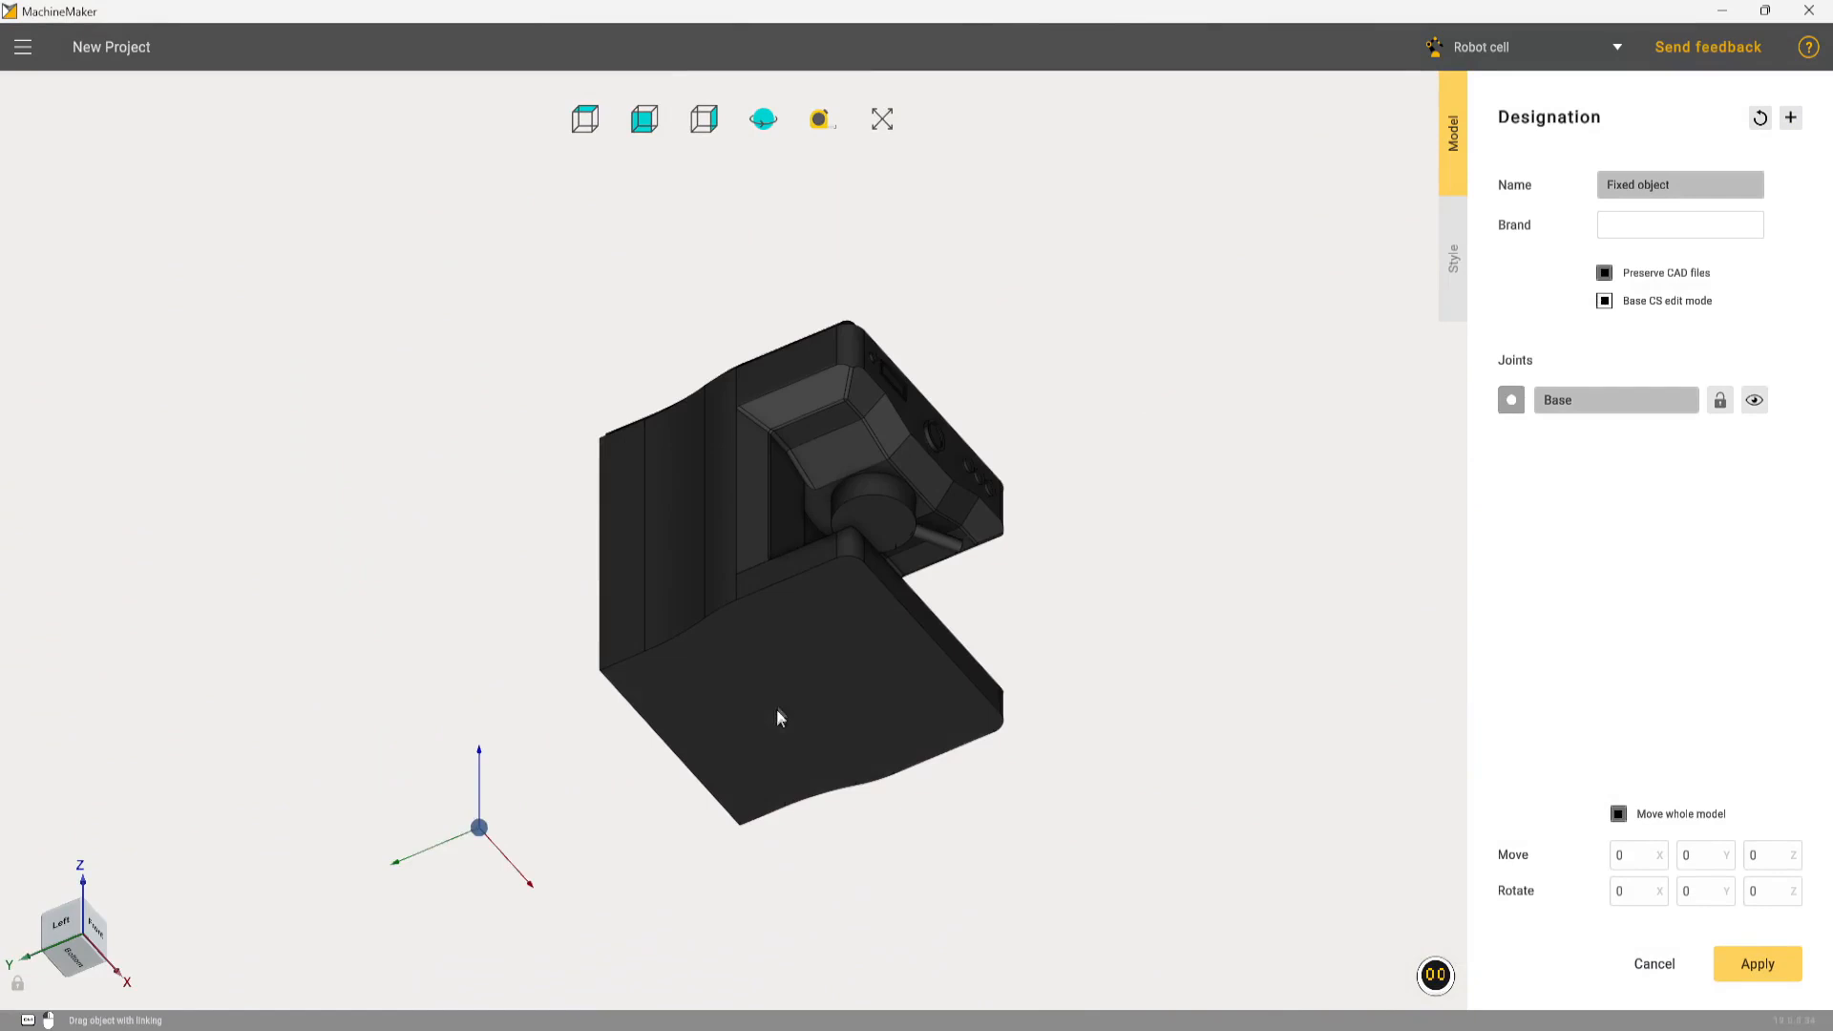
ctrl+drag(478, 827, 799, 693)
Set the X and Z rotations of the coffee machine's base coordinate system to 0
double_click(1640, 895)
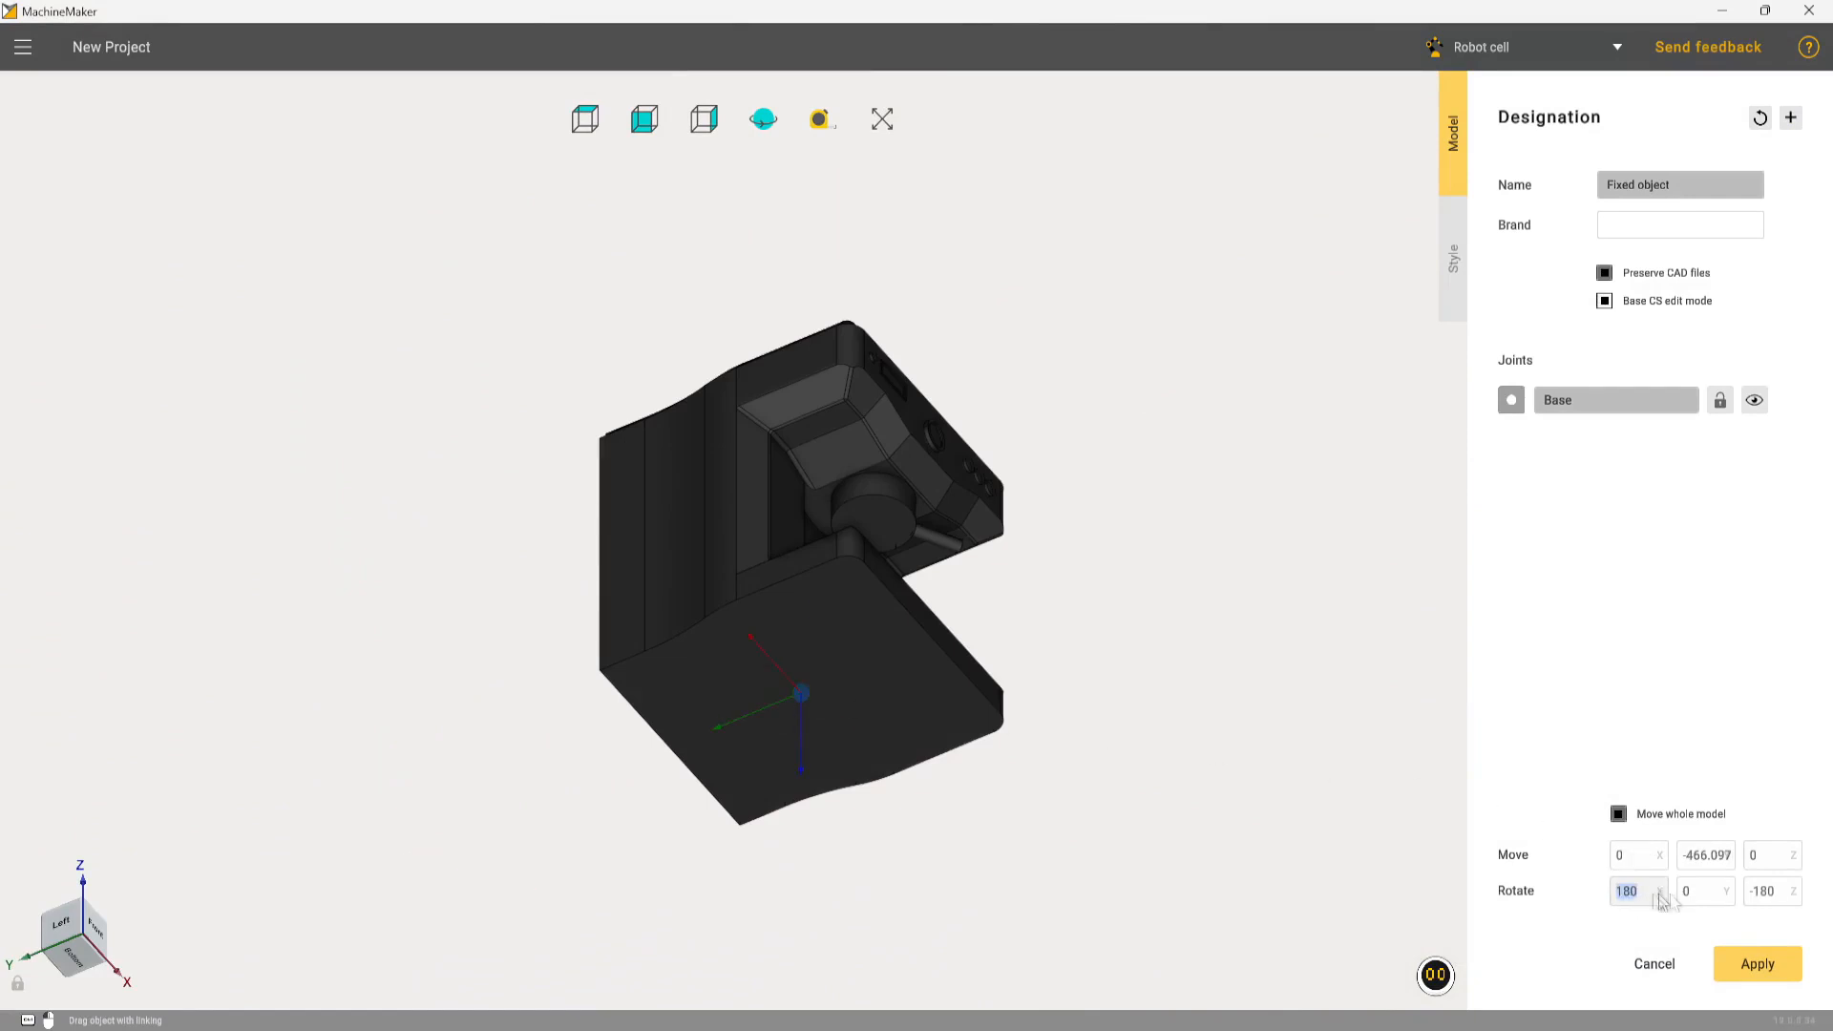
text(0)
double_click(1777, 897)
text(0)
middle_drag(1056, 573, 971, 775)
scroll(983, 740, down, 3)
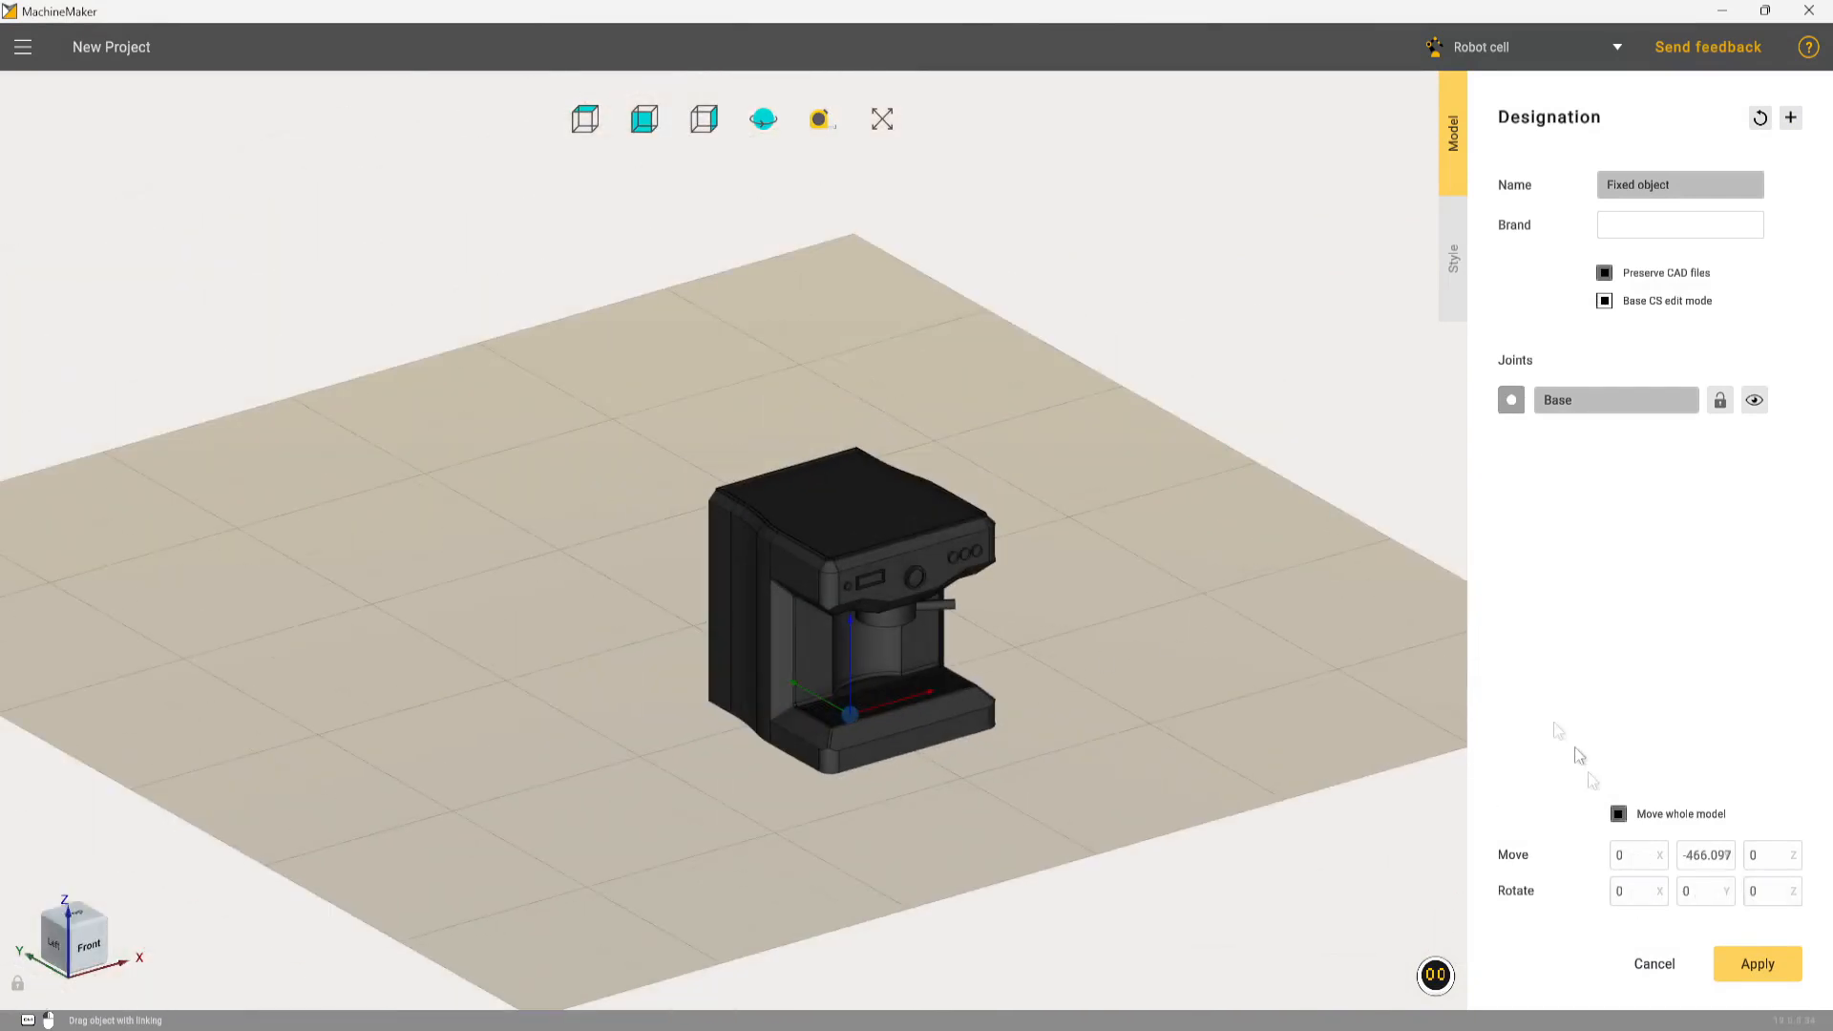
Leave base coordinate system editing, name the fixed object Coffee Machine and apply the designation
click(1609, 302)
click(1726, 187)
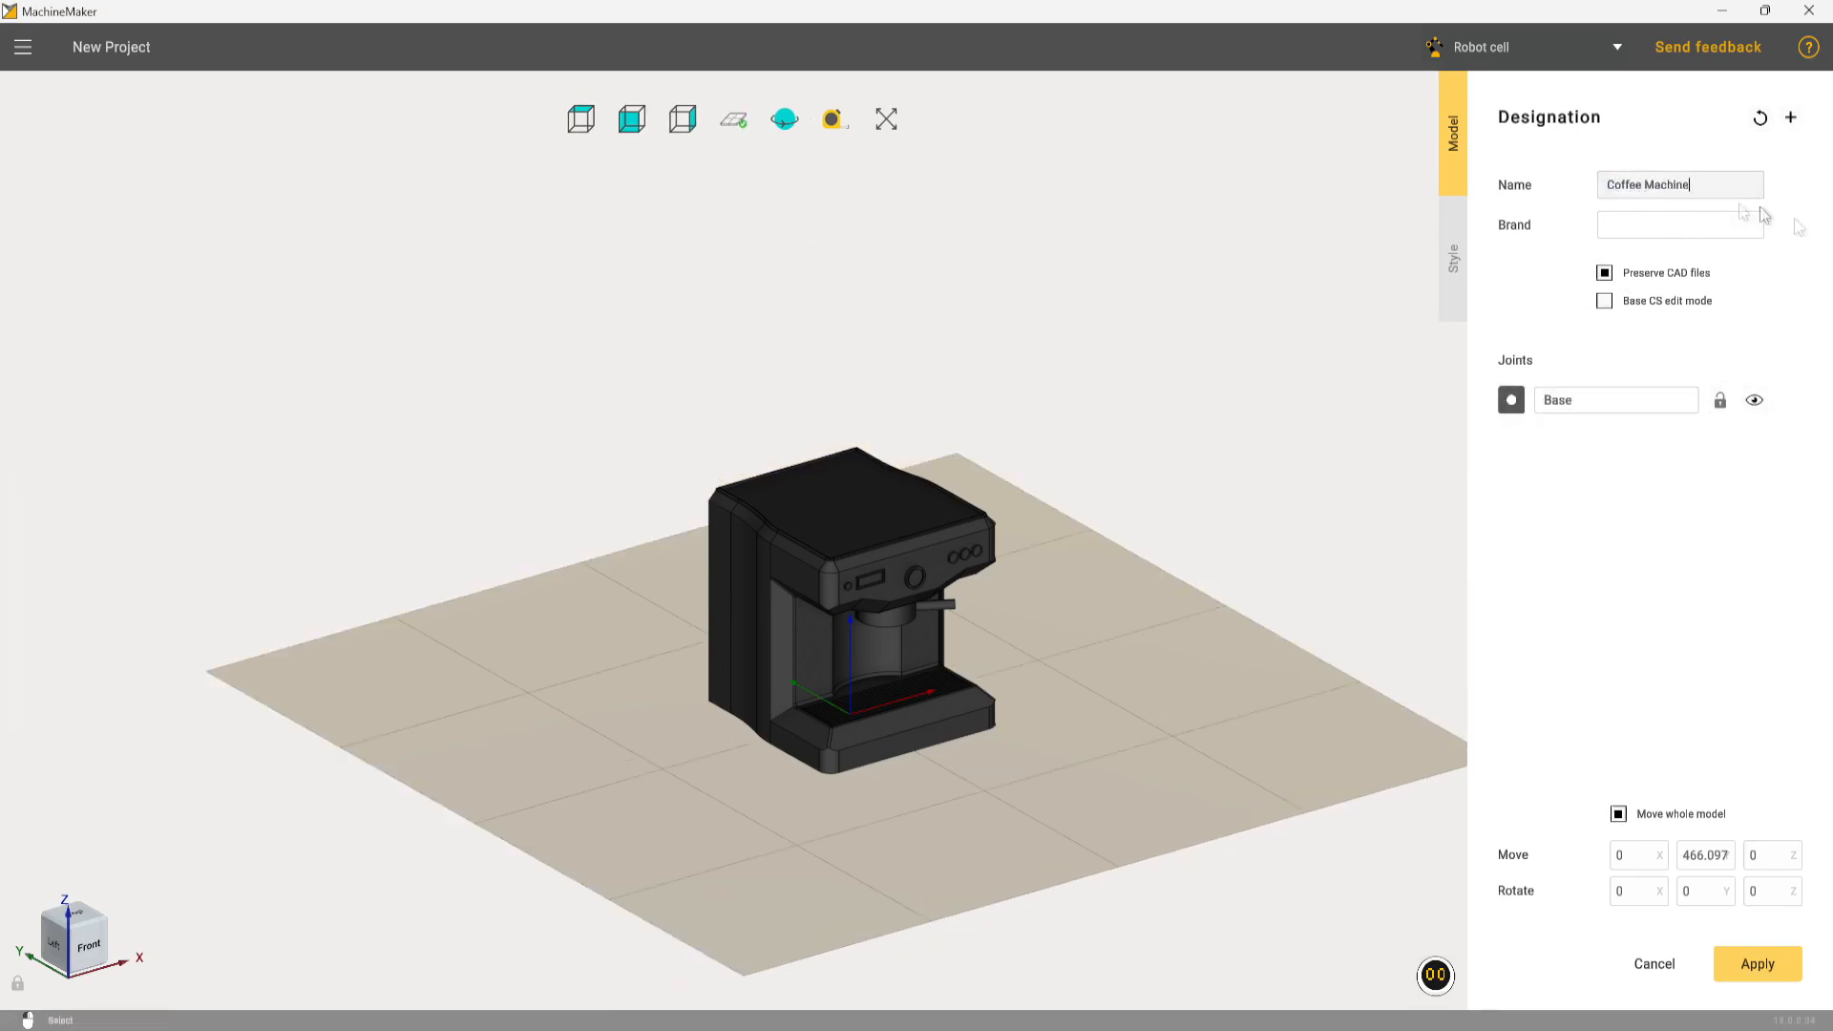
click(1756, 964)
Place a user coordinate system on the tabletop at X 33.621, Y 93.518, Z 825, and set its type to Assembly equipment
click(962, 526)
middle_drag(1264, 580, 932, 621)
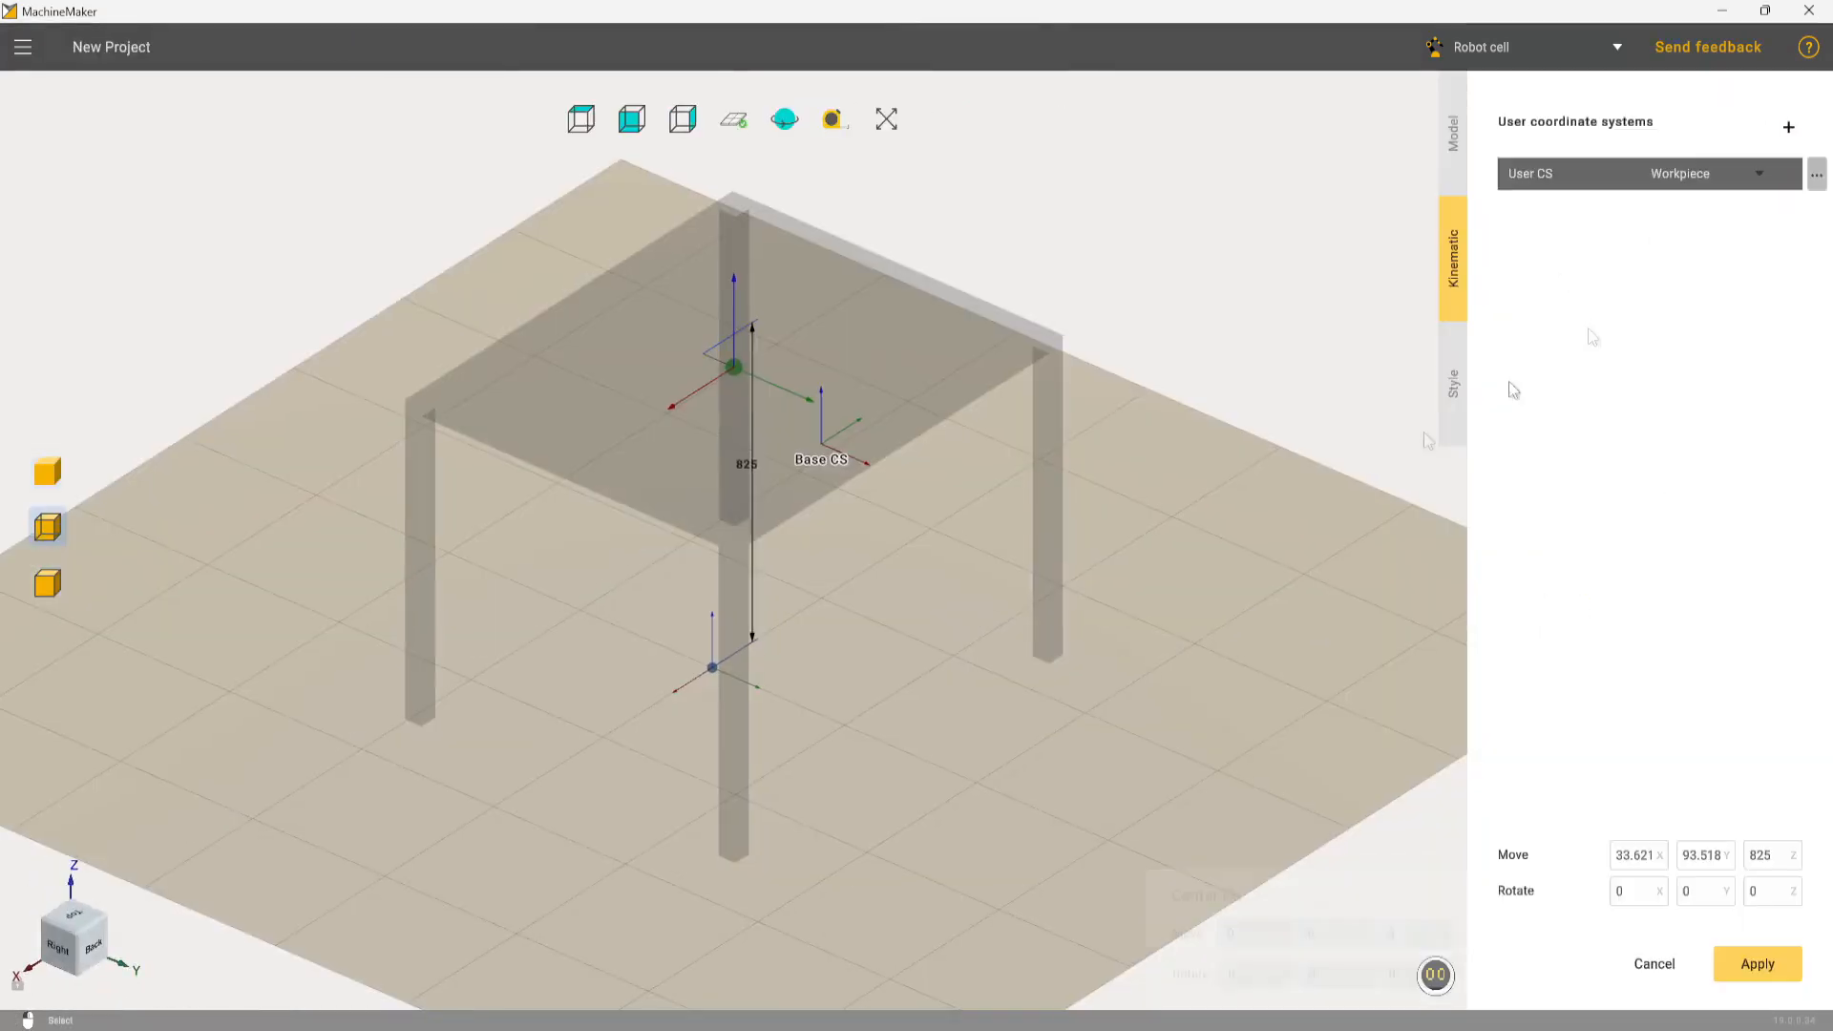
click(1758, 173)
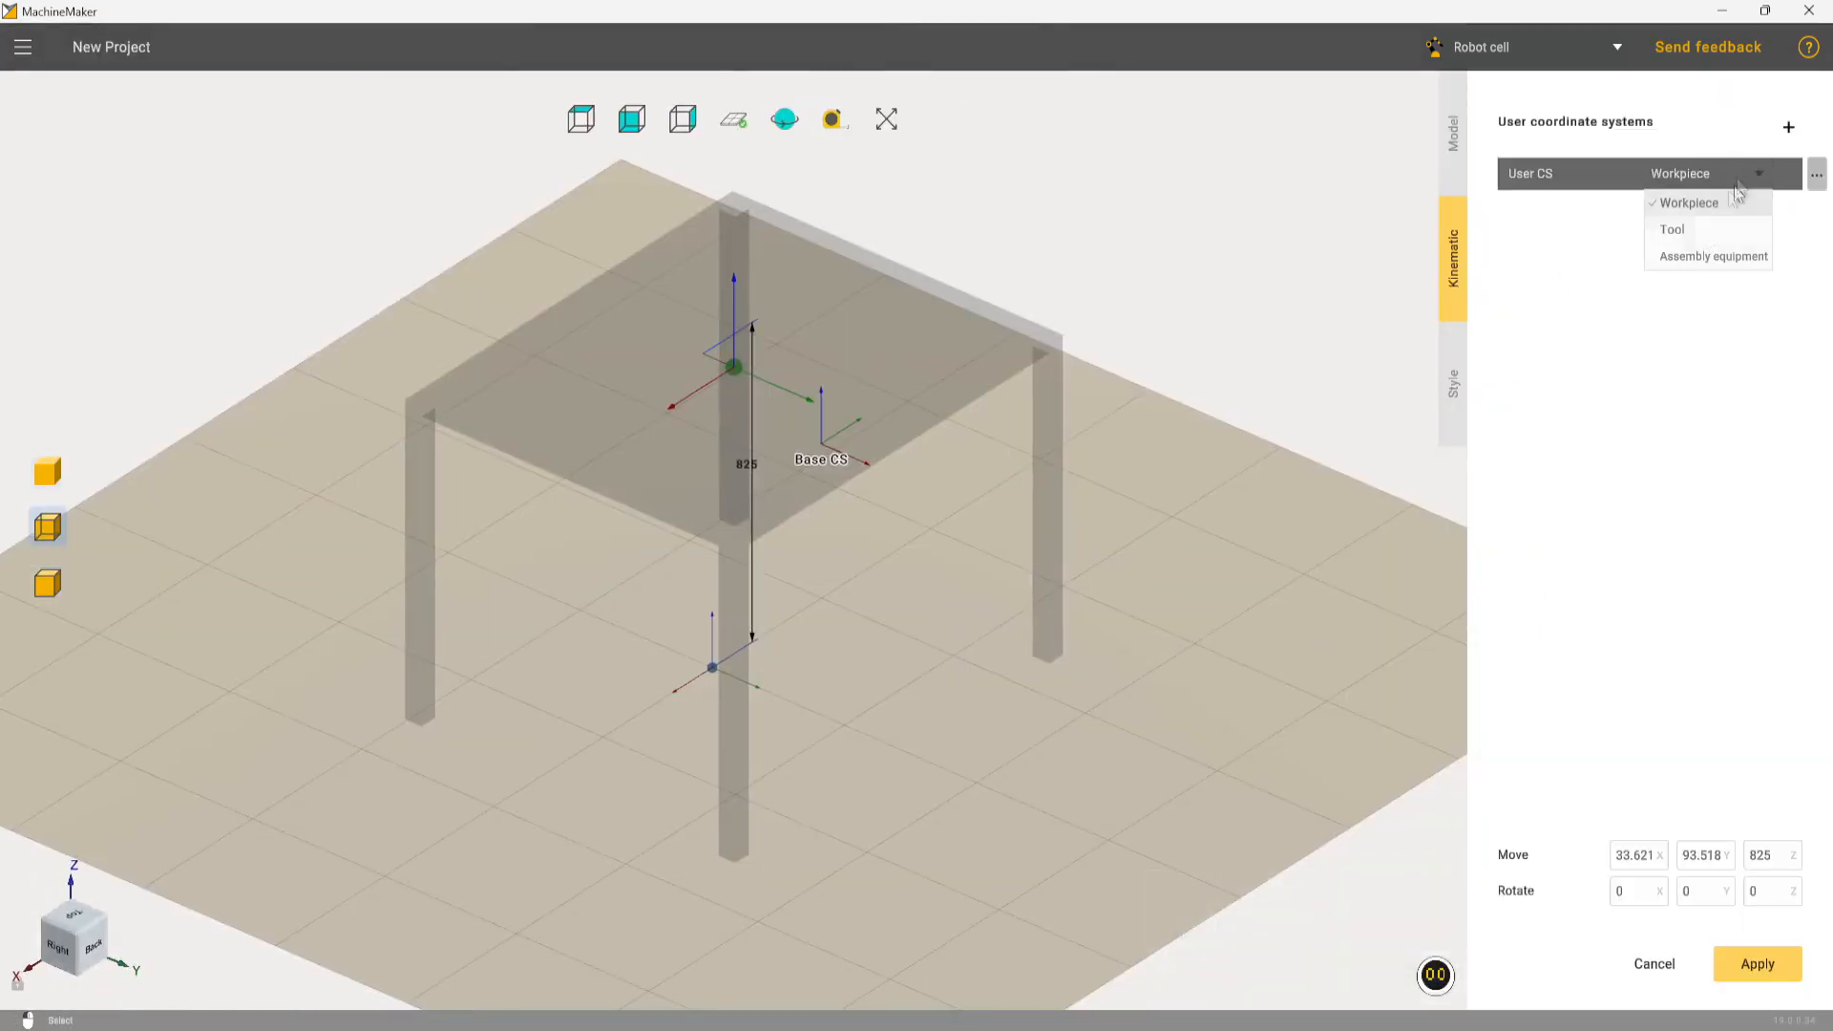
click(1703, 254)
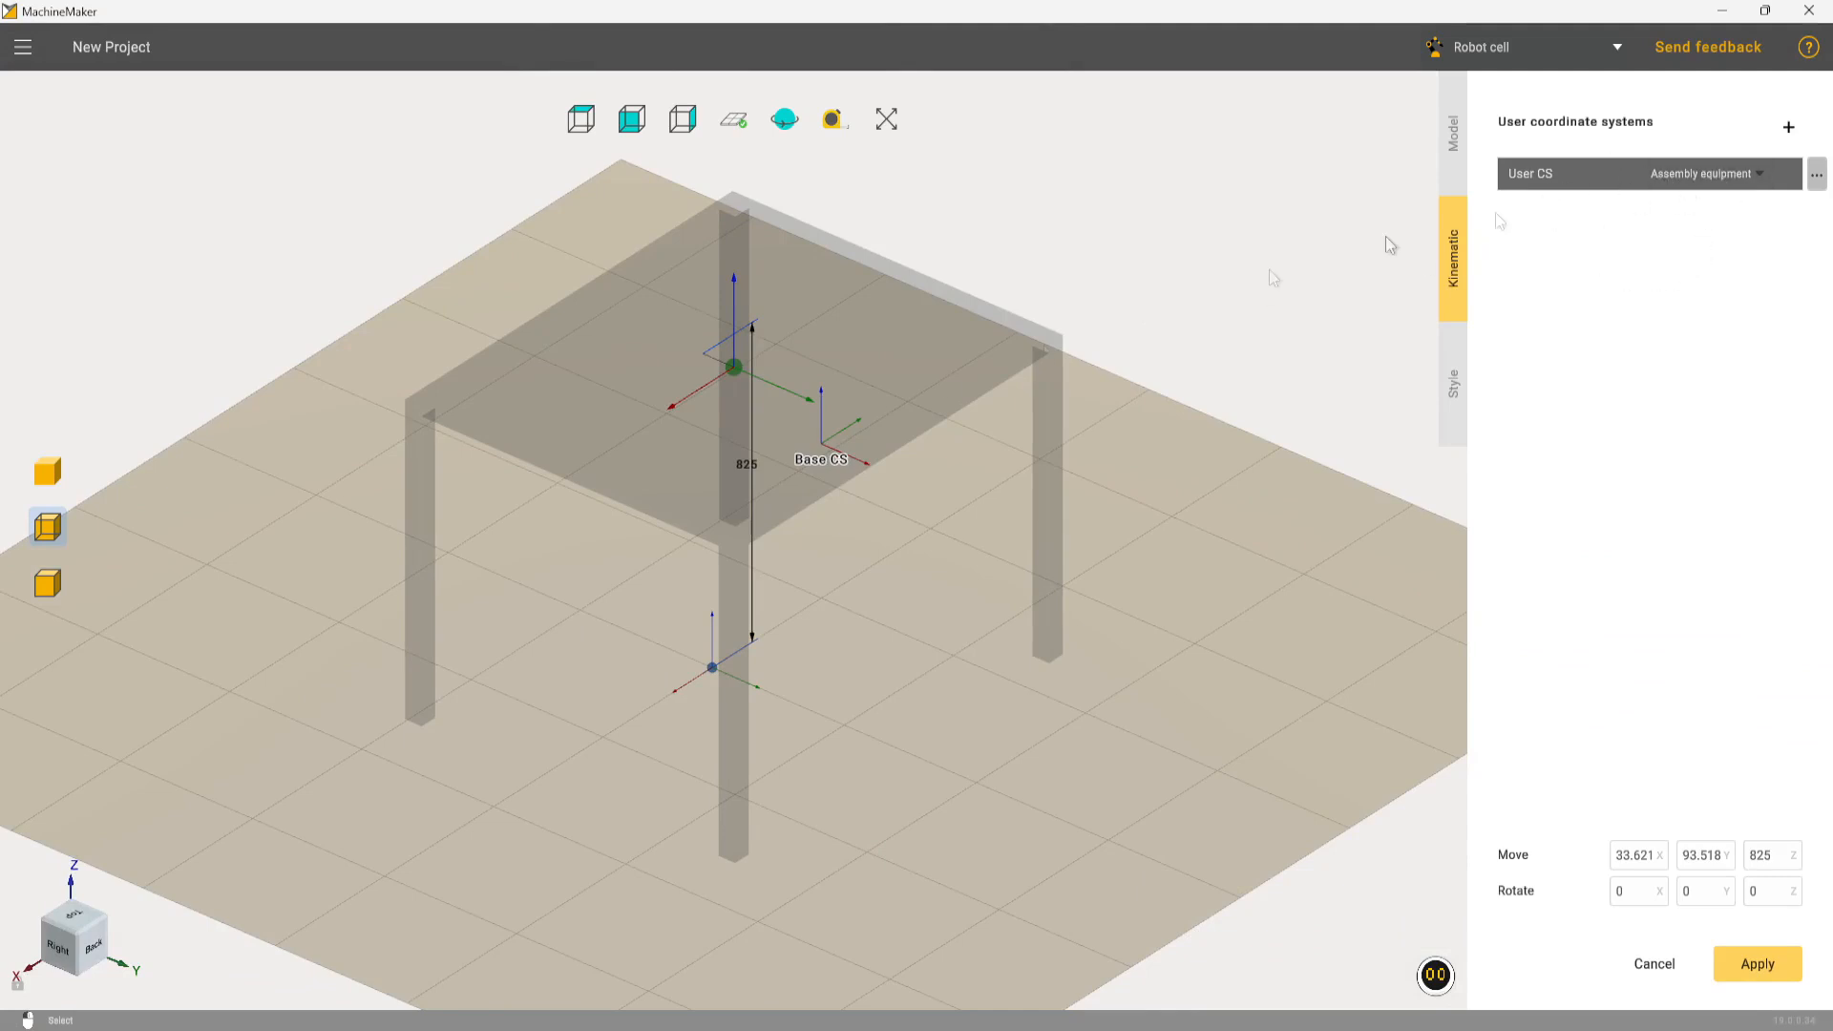
middle_drag(1097, 353, 851, 534)
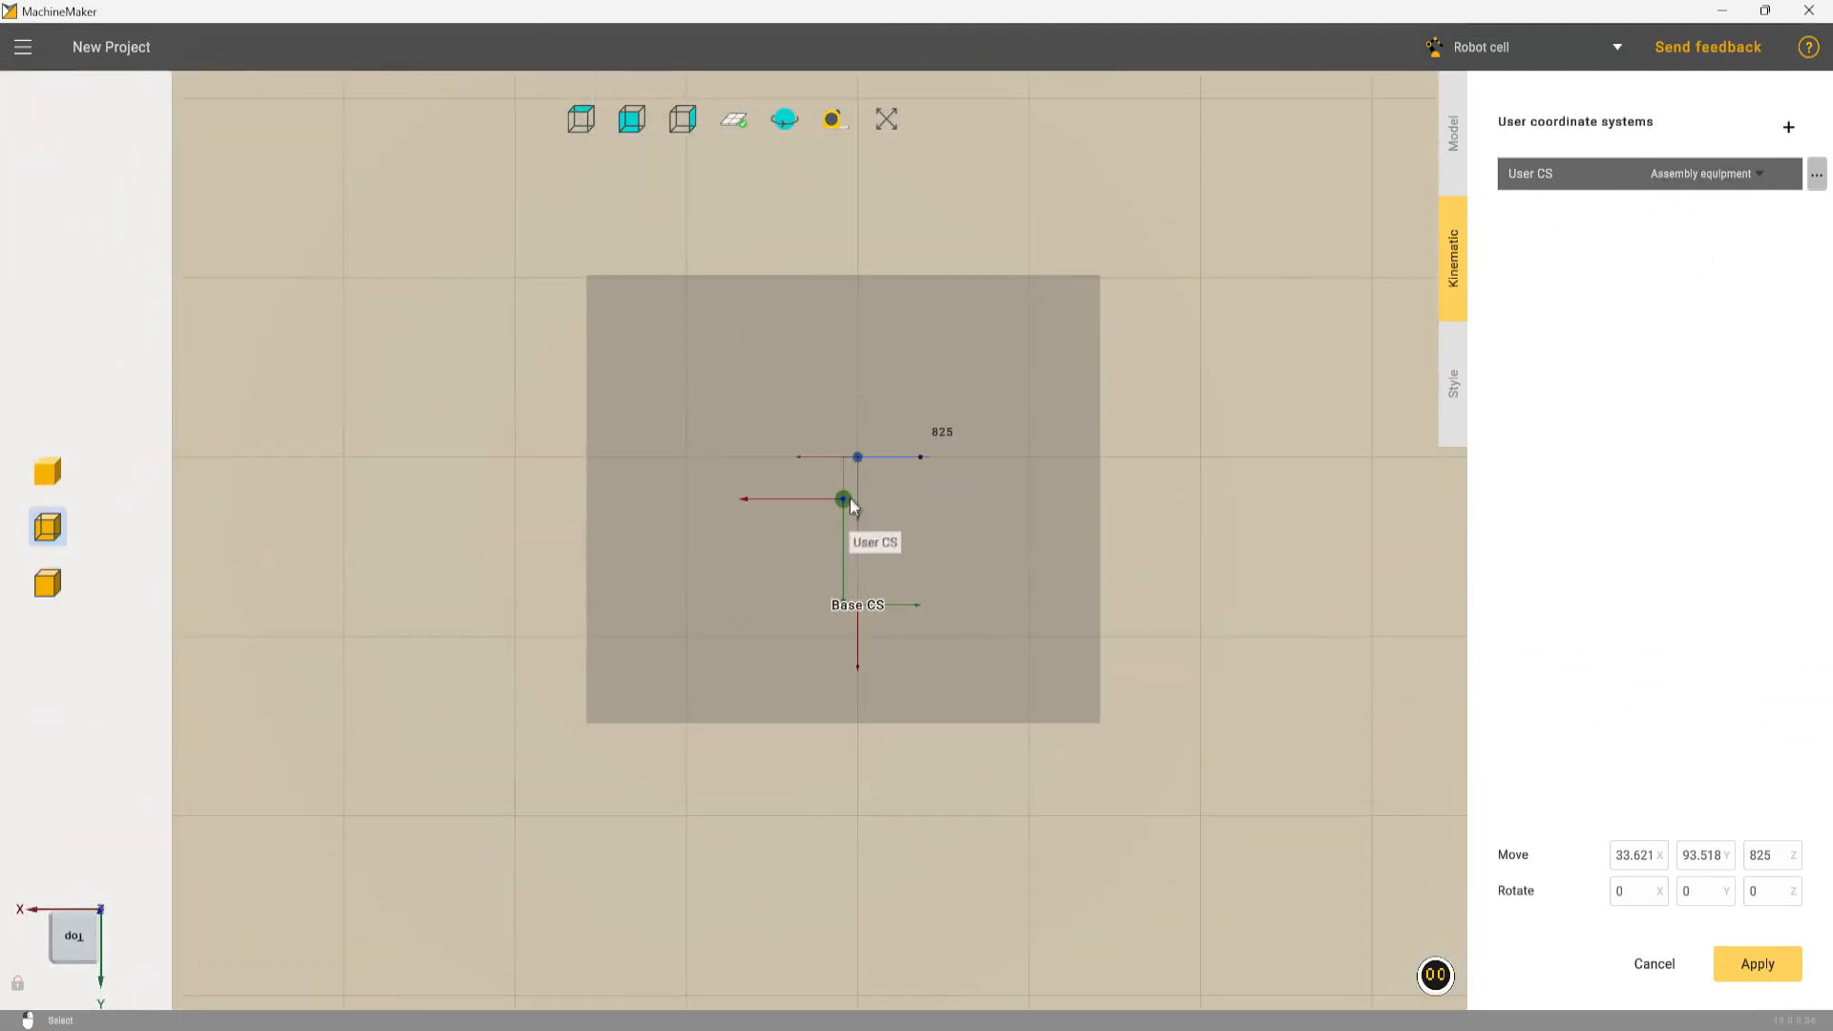
drag(850, 494, 852, 467)
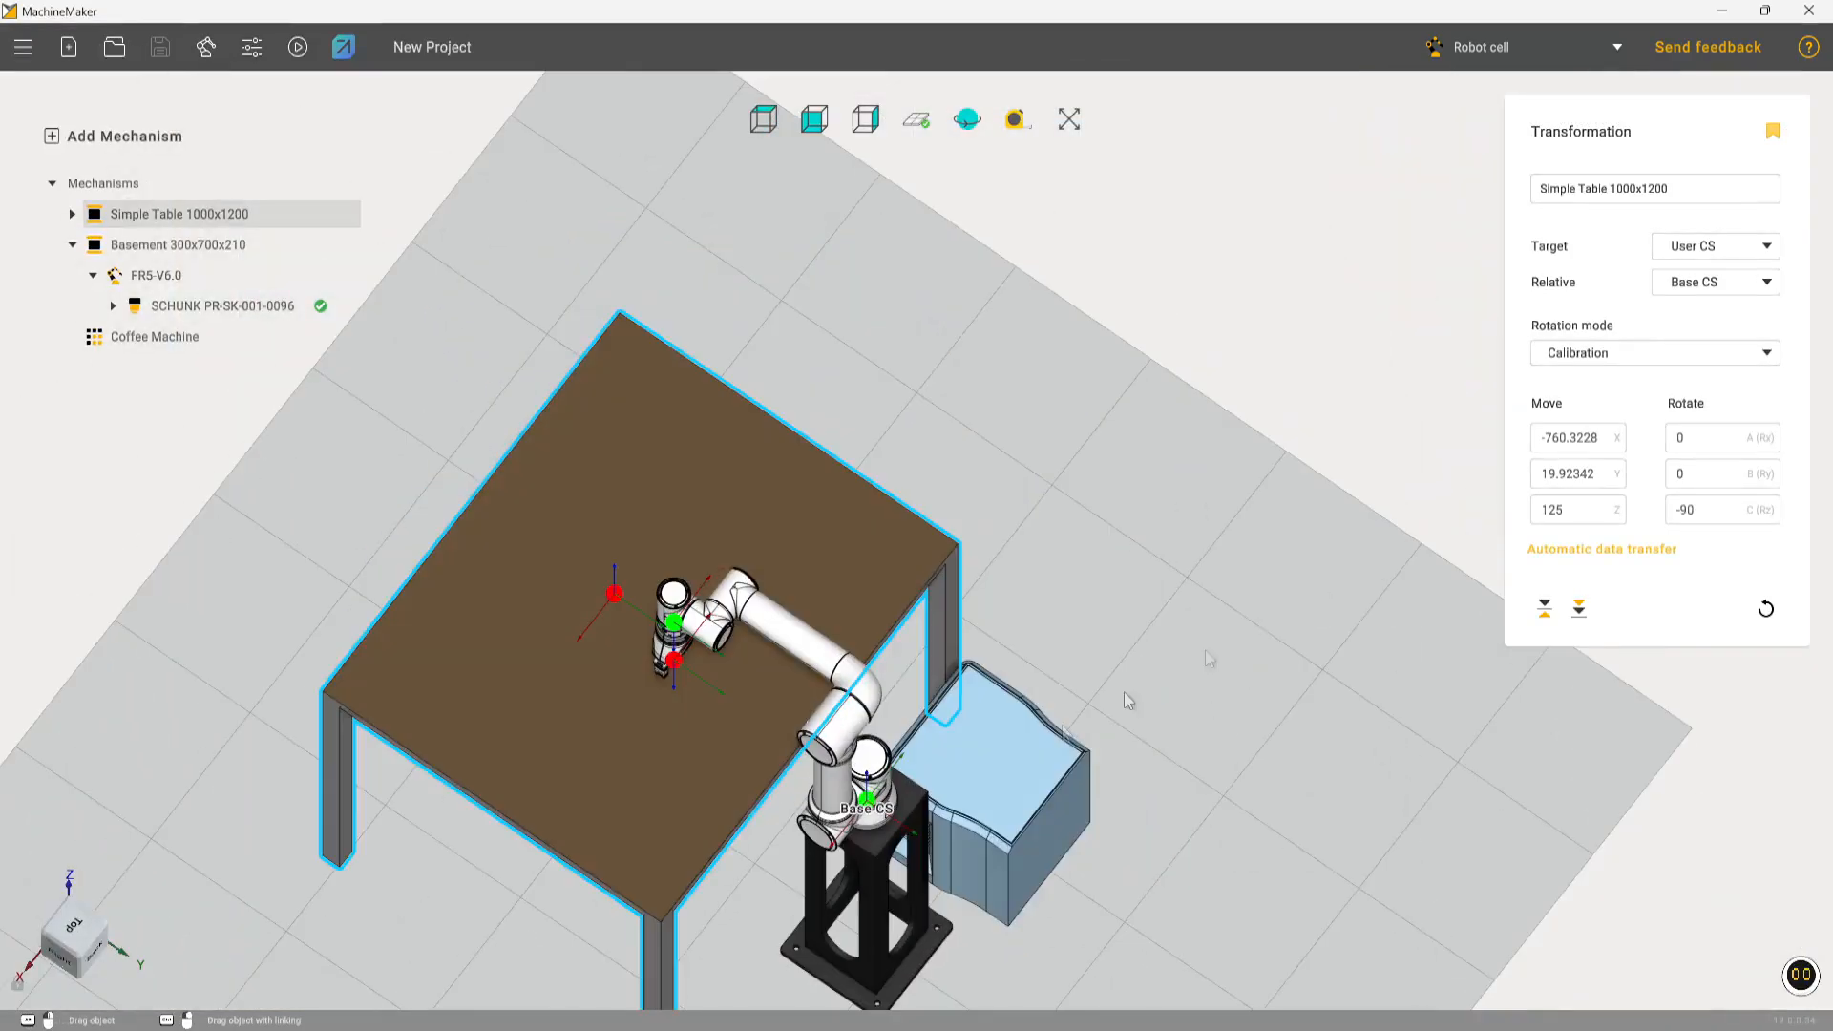
Attach the coffee machine to the table's user coordinate system and set its C (Rz) rotation to -270
middle_drag(758, 687, 1059, 555)
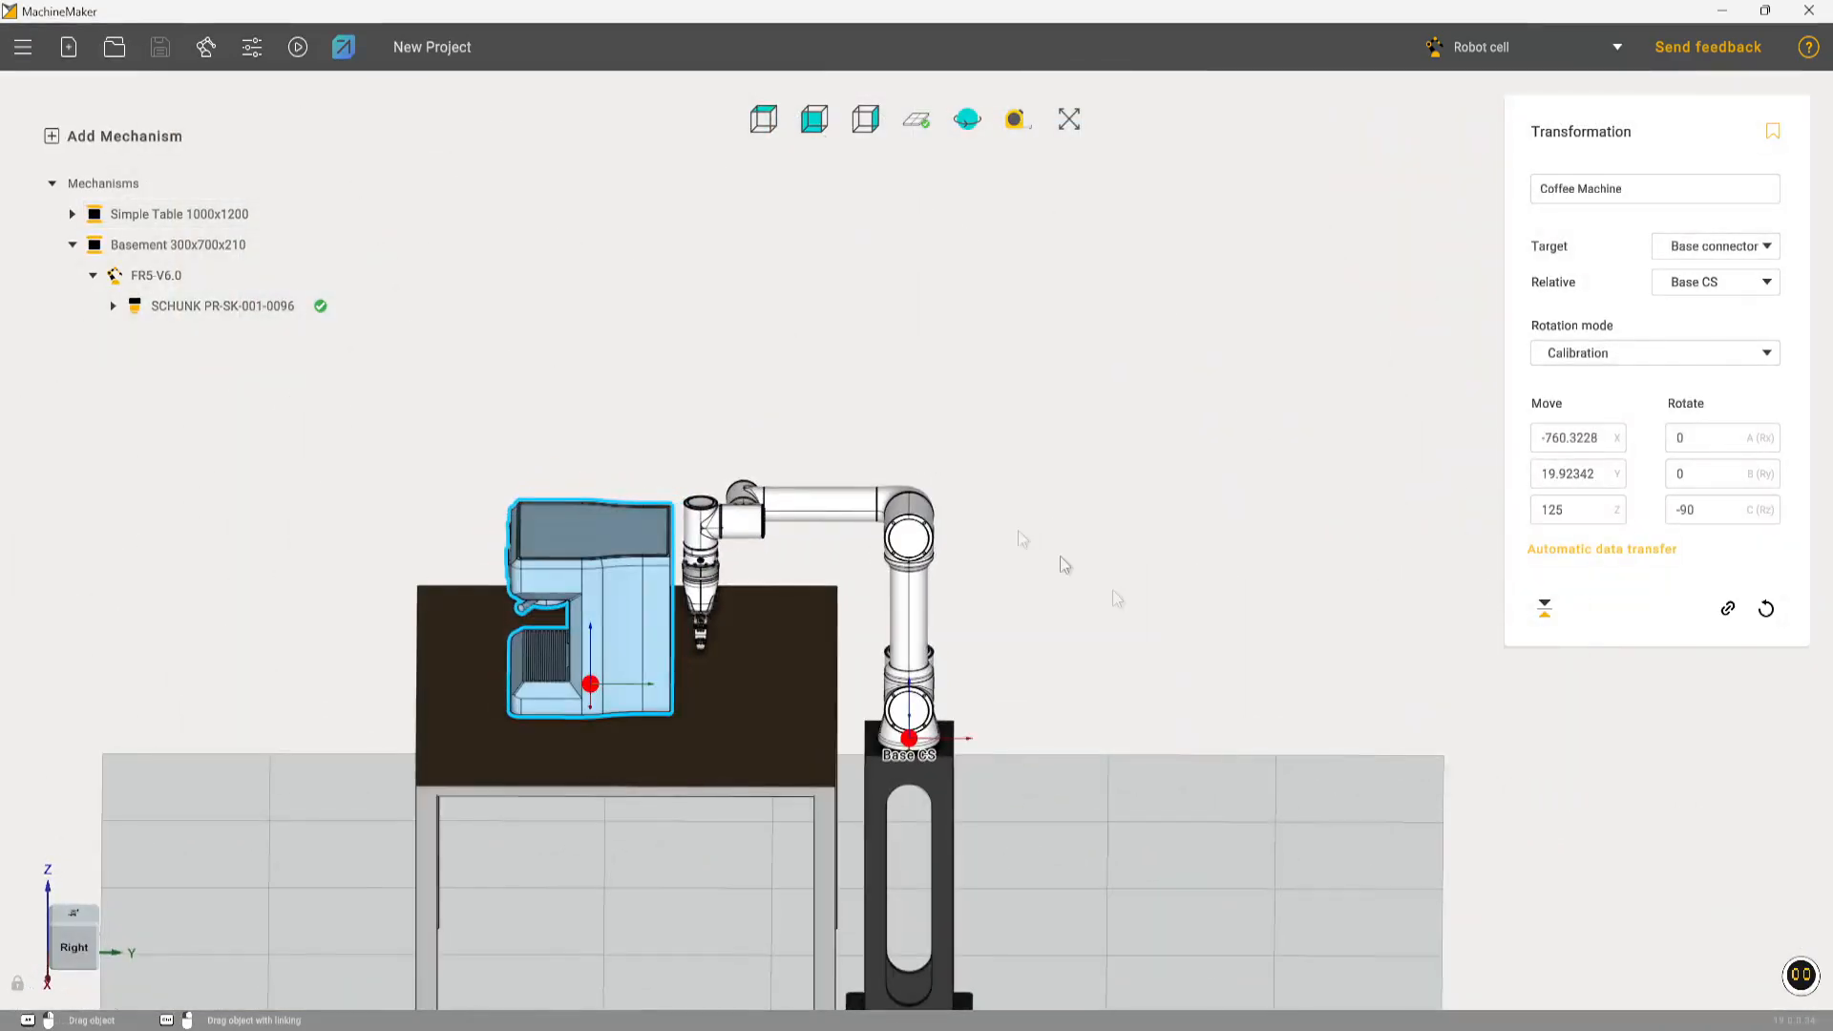
scroll(1733, 519, down, 17)
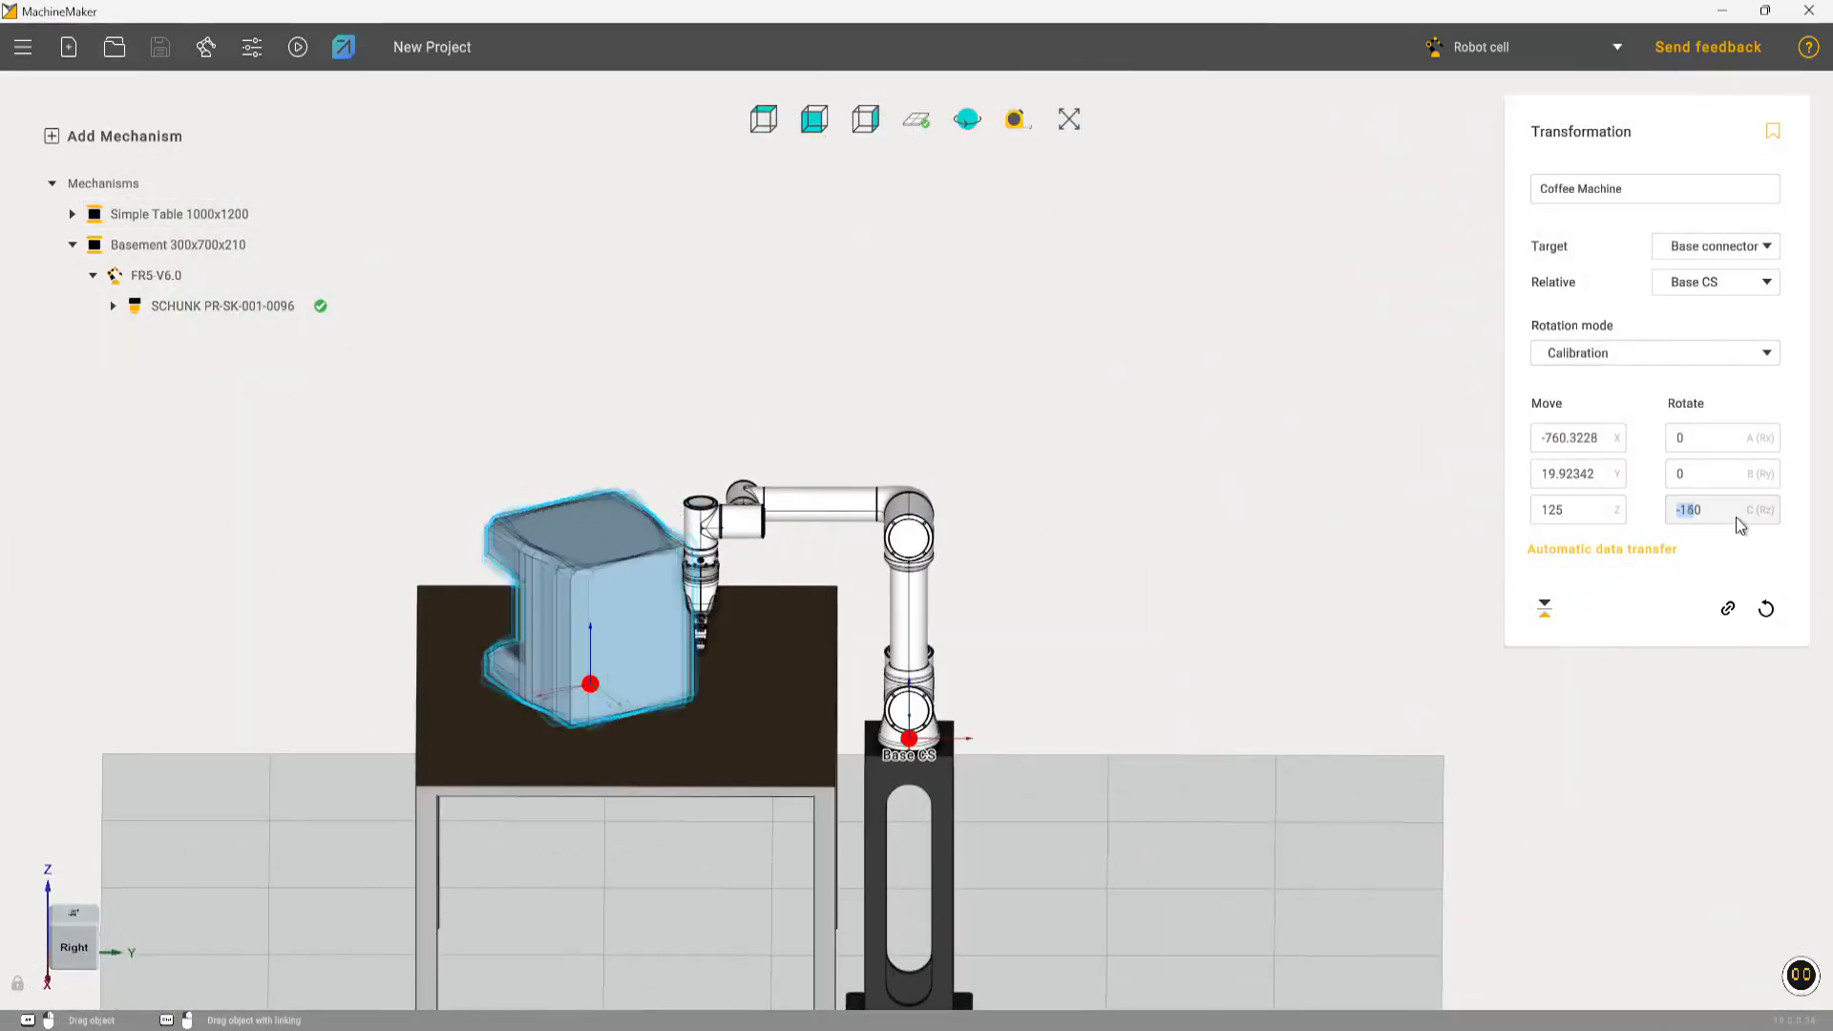
scroll(1737, 513, down, 1)
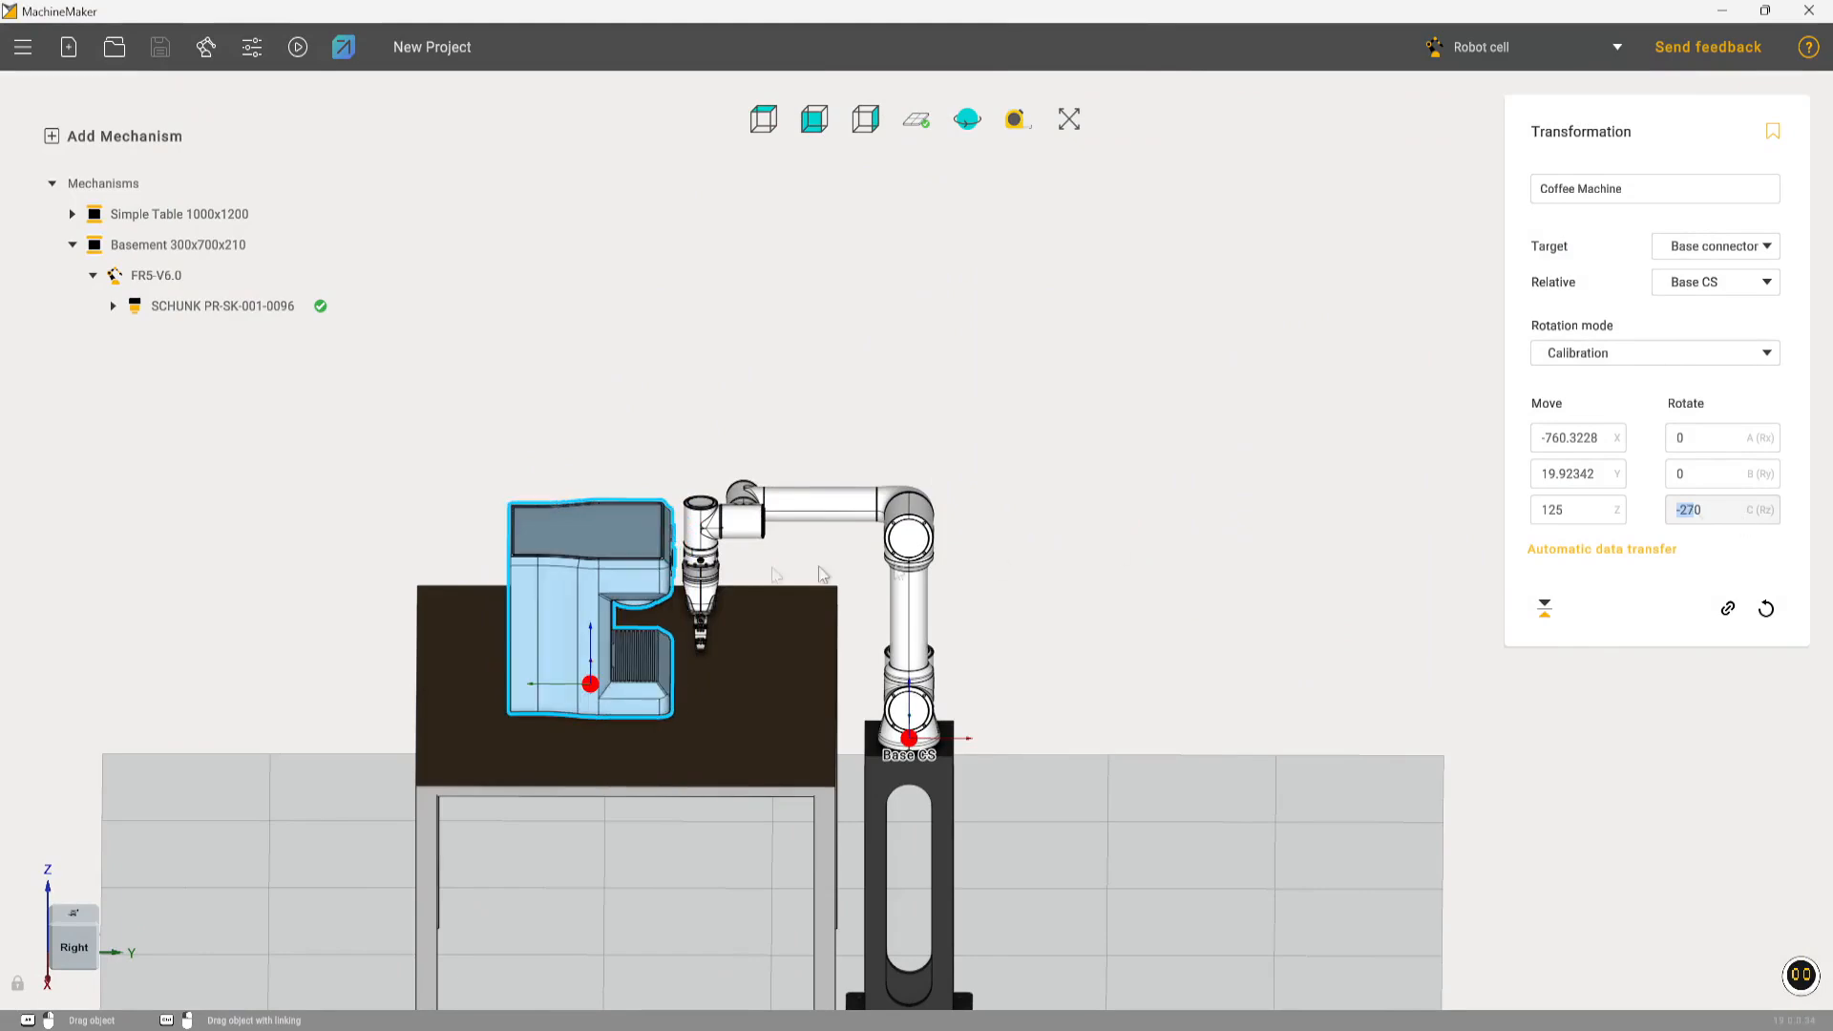
Inspect the coffee machine's placement on the table relative to the robot from above and in perspective
middle_drag(819, 568, 894, 674)
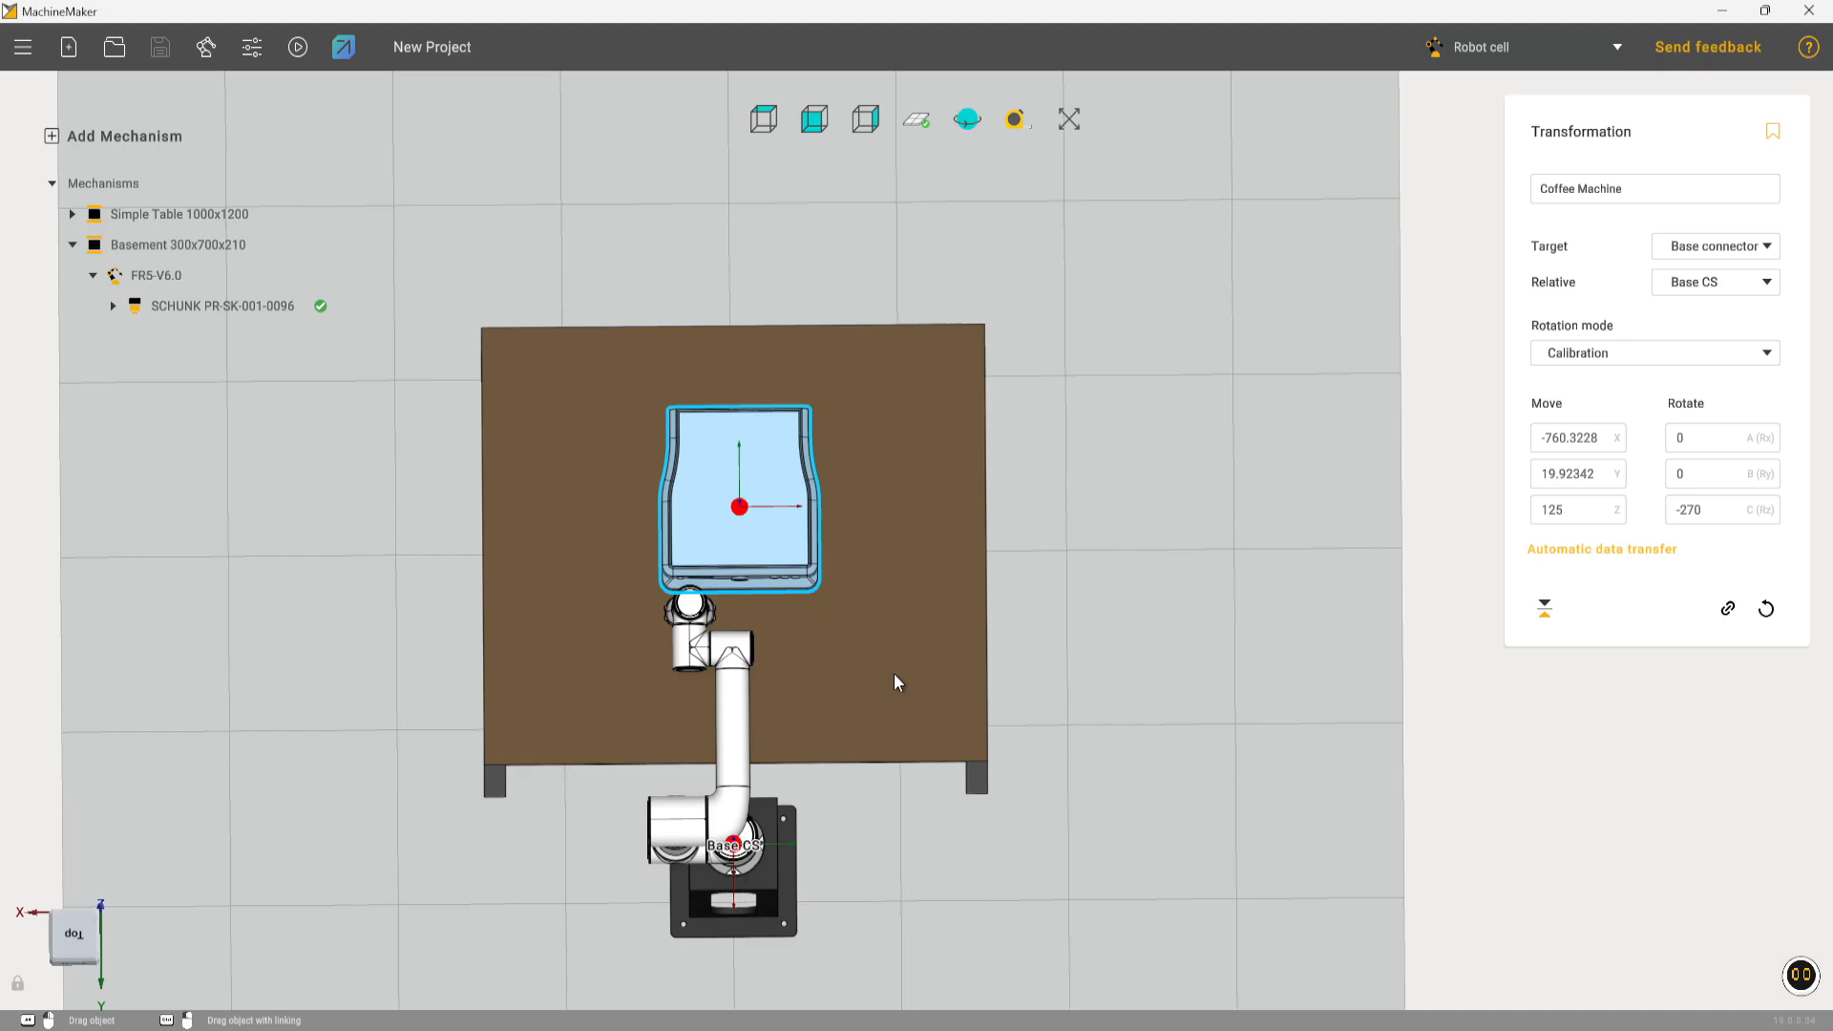
middle_drag(887, 662, 892, 683)
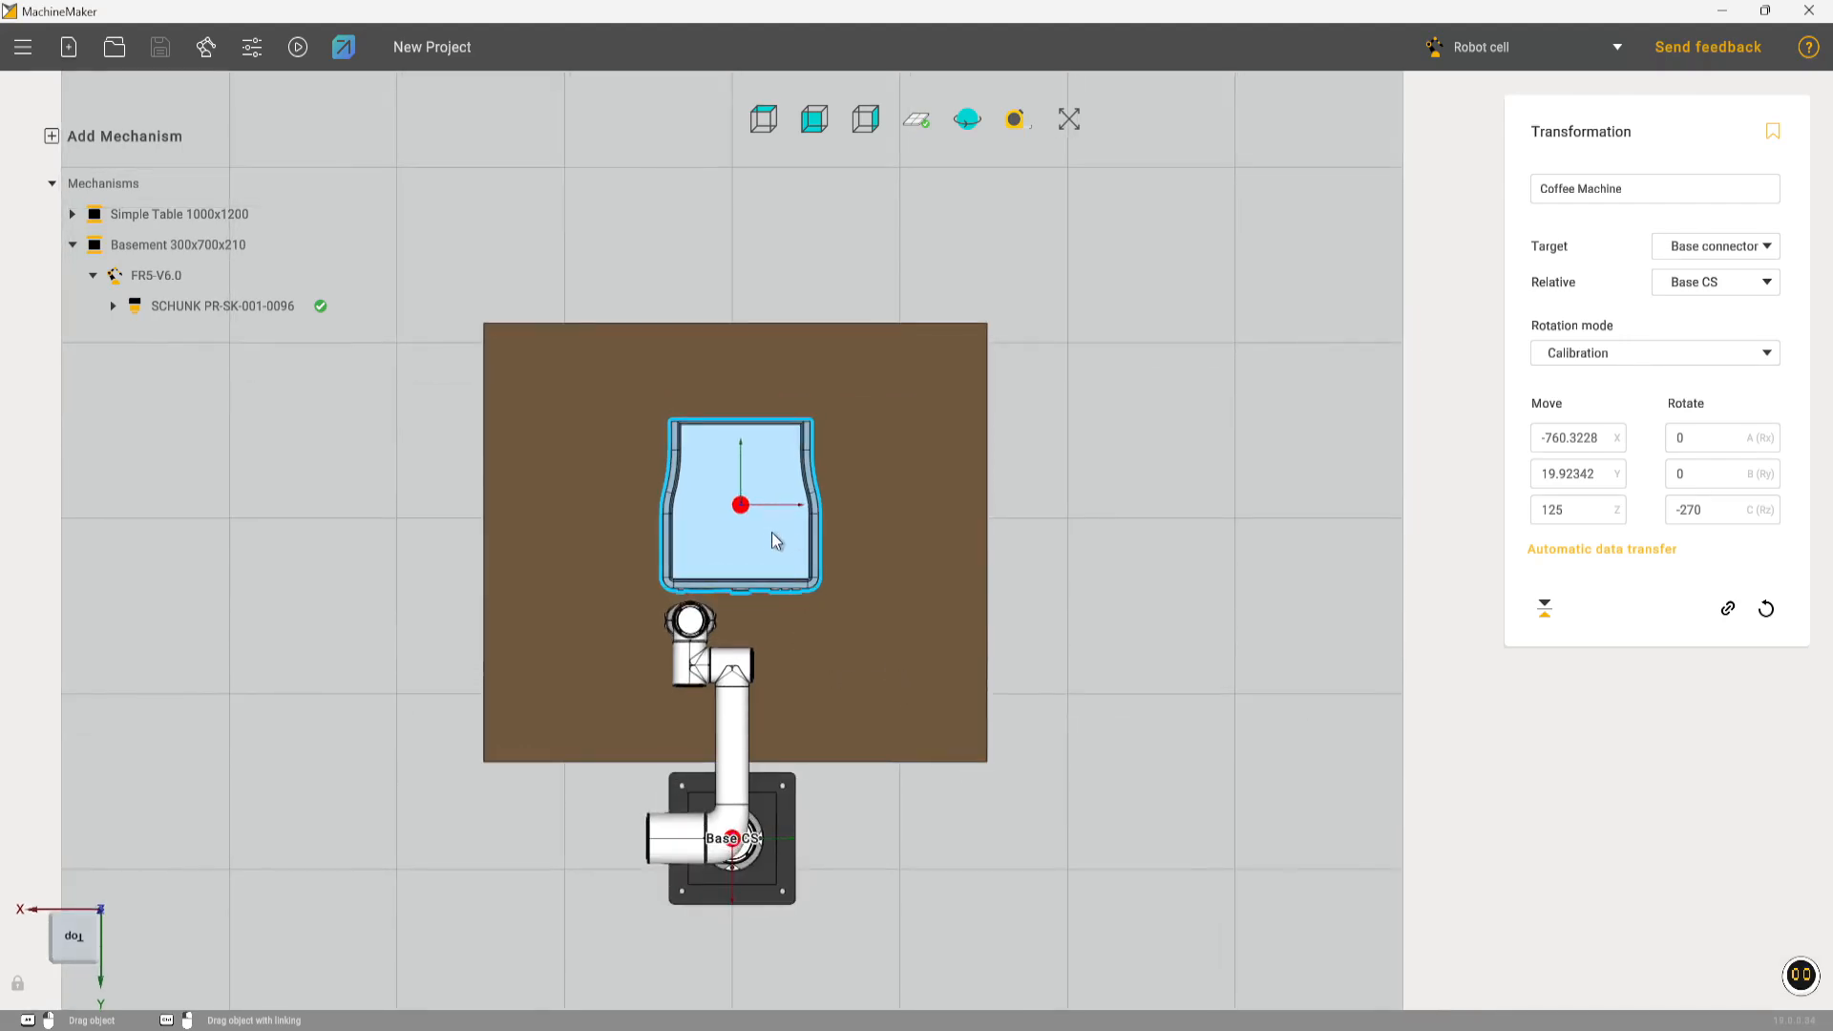
middle_drag(771, 530, 1044, 275)
scroll(998, 462, down, 5)
scroll(998, 462, down, 2)
middle_drag(993, 552, 964, 523)
scroll(940, 516, up, 4)
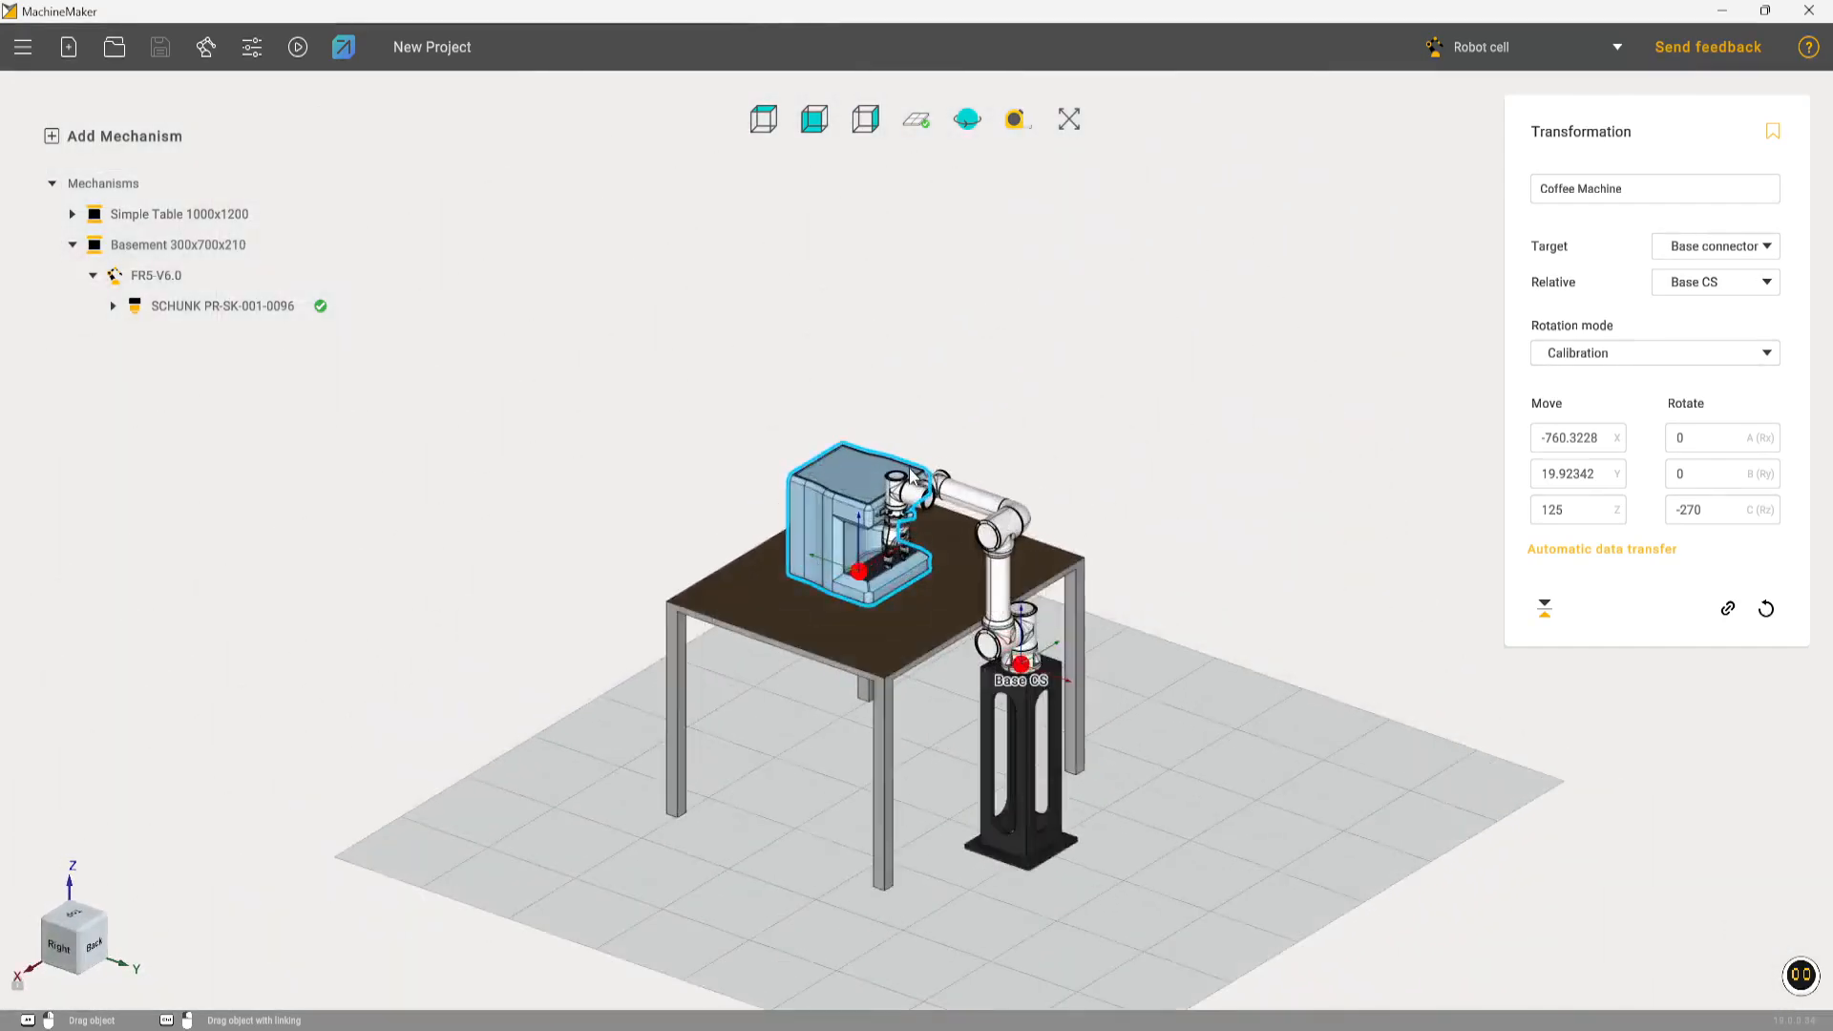
scroll(1088, 572, down, 2)
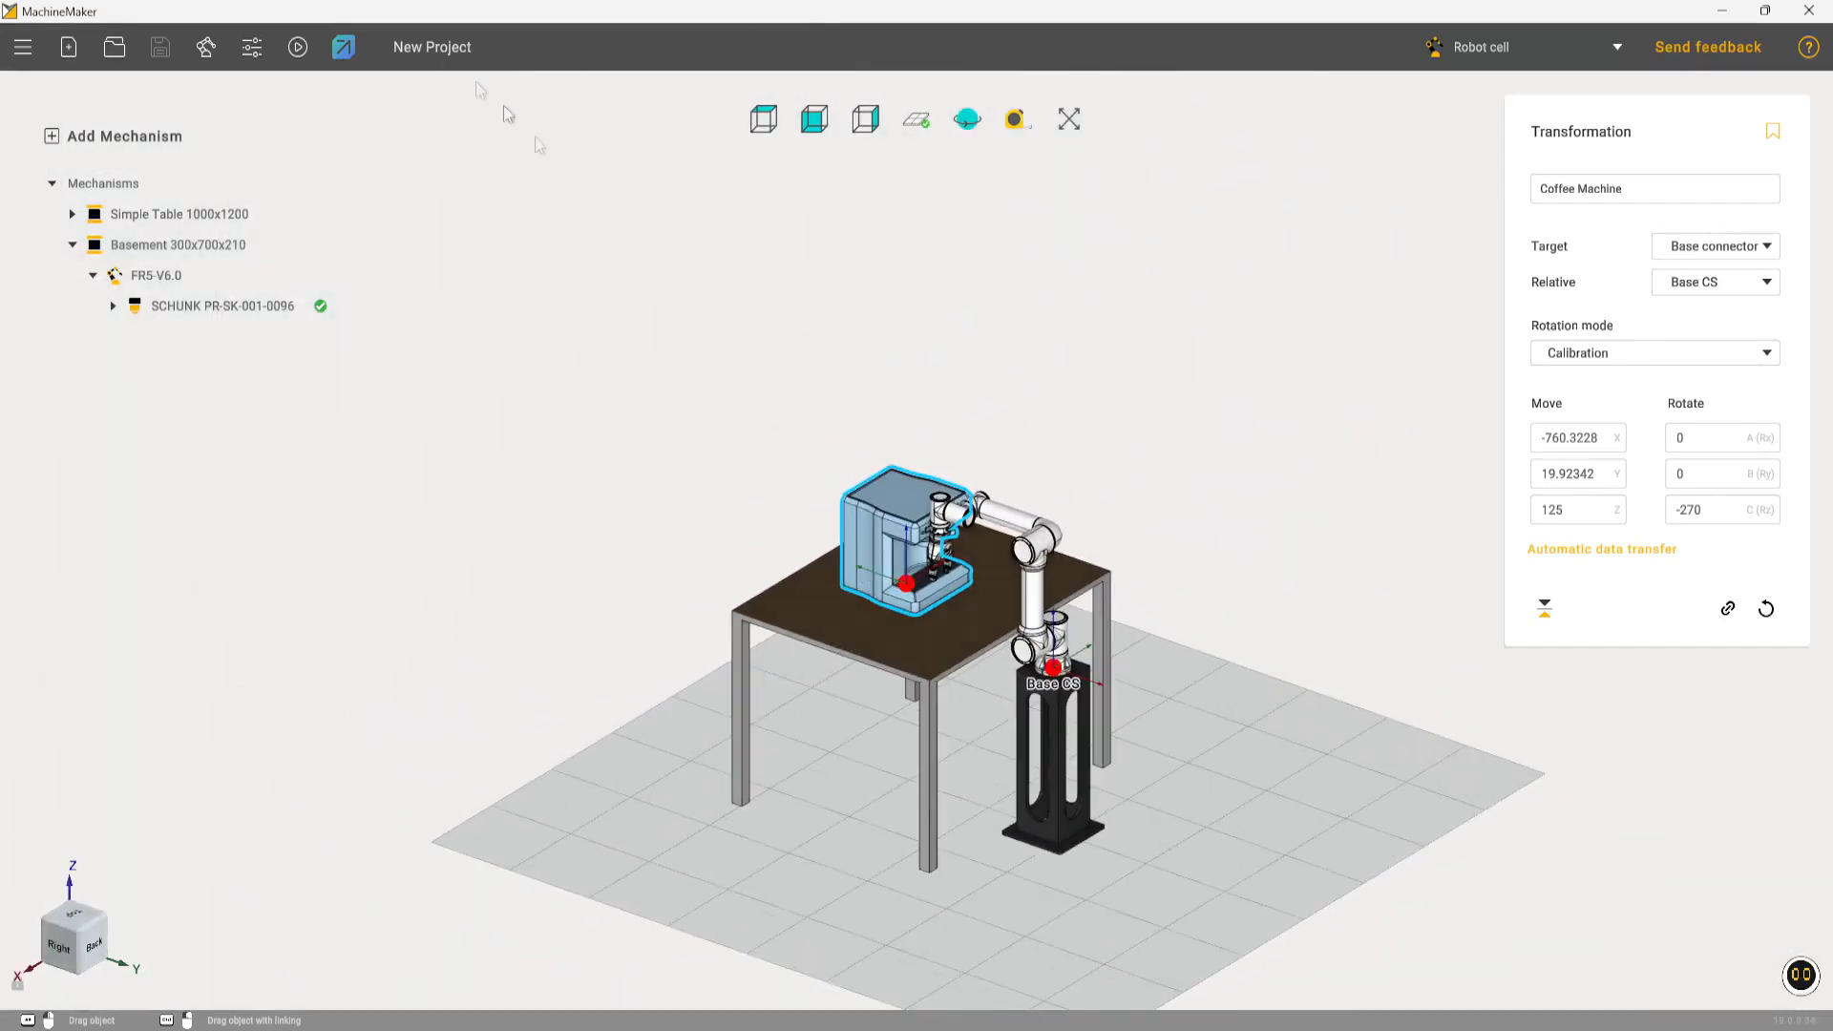
Switch to HYPER with the finished robot cell and view it from the robot's side
click(342, 45)
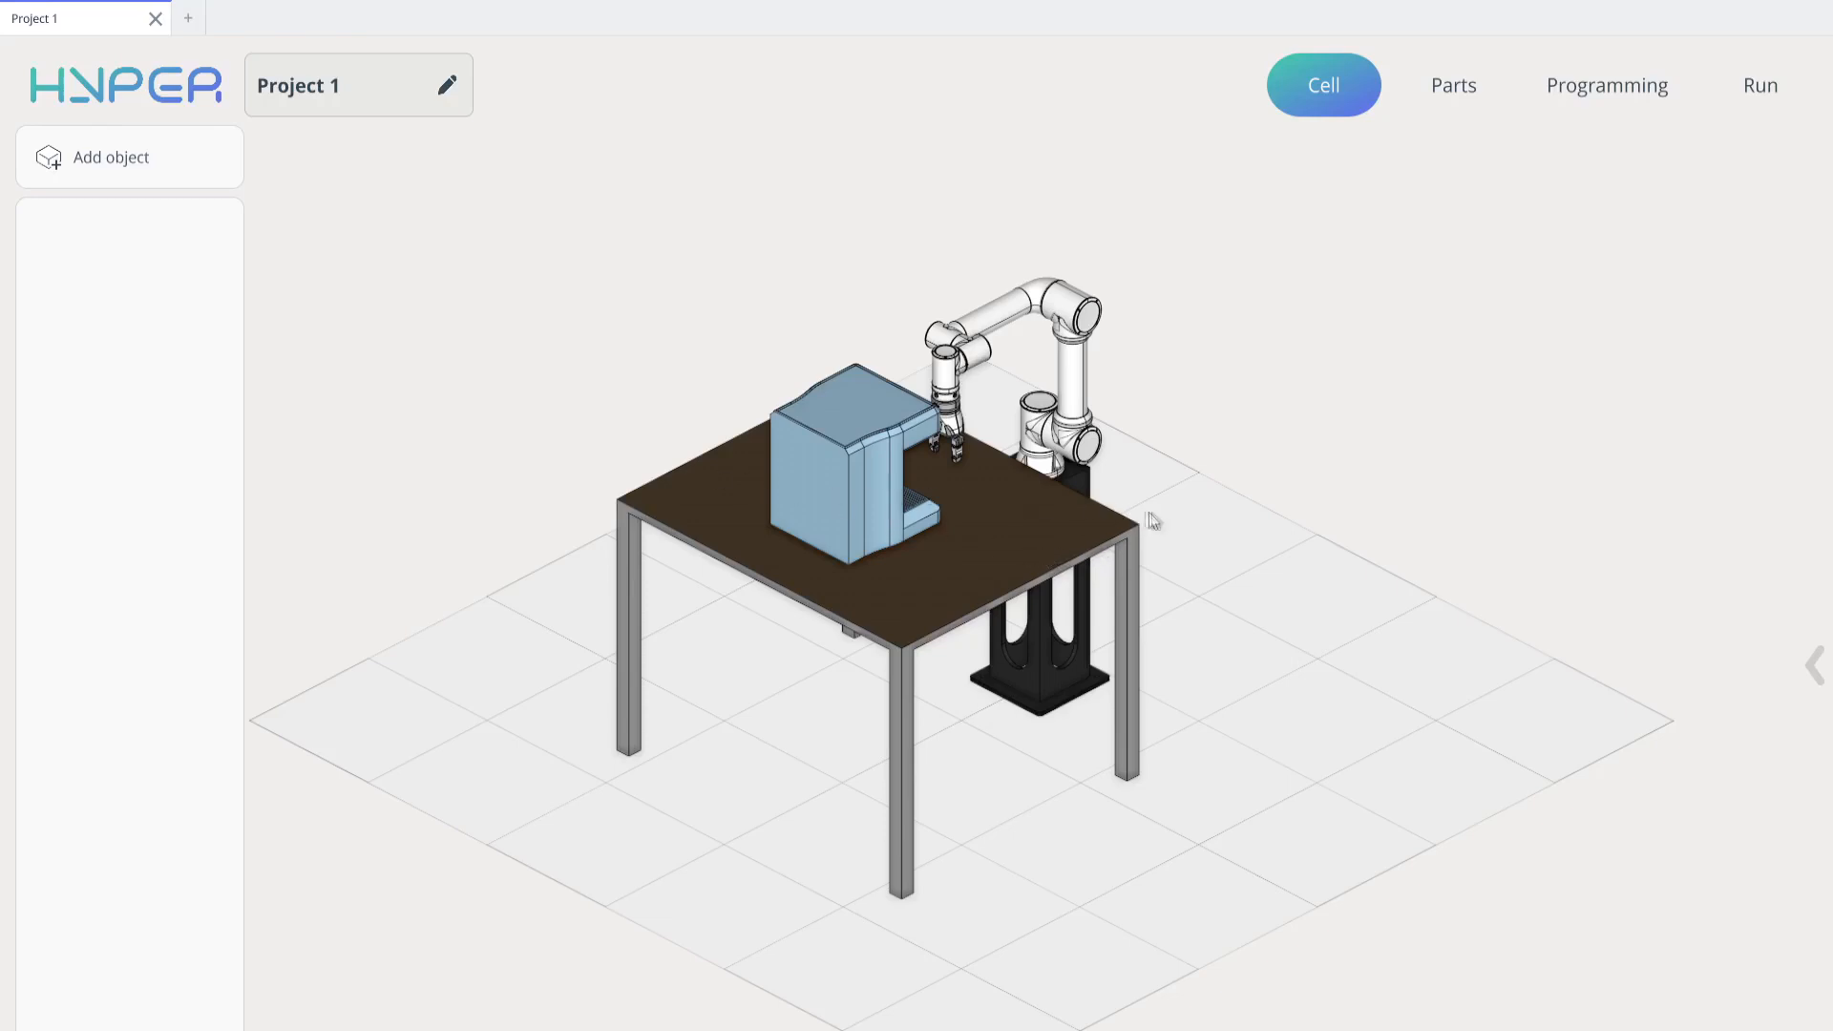
middle_drag(1189, 491, 754, 412)
middle_drag(754, 412, 840, 449)
middle_drag(988, 339, 1044, 392)
Add a cell object of the Empty type and apply it
click(138, 162)
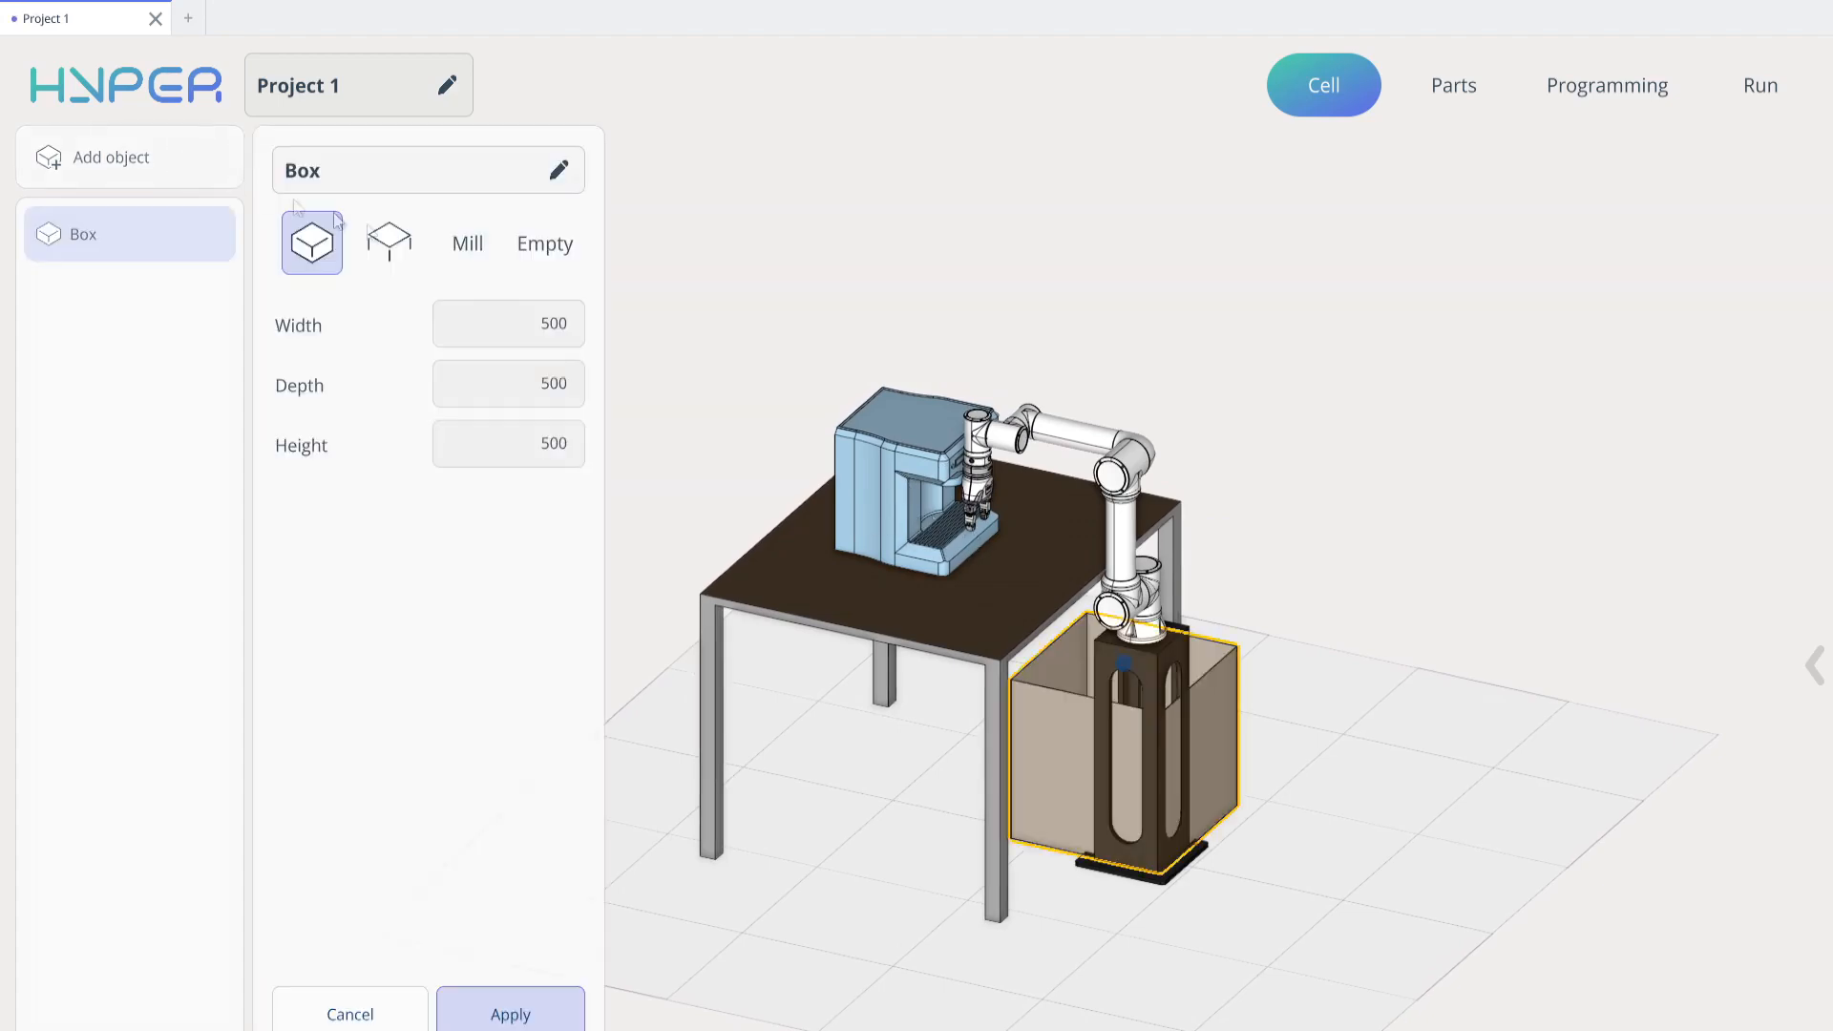
click(548, 250)
click(547, 1012)
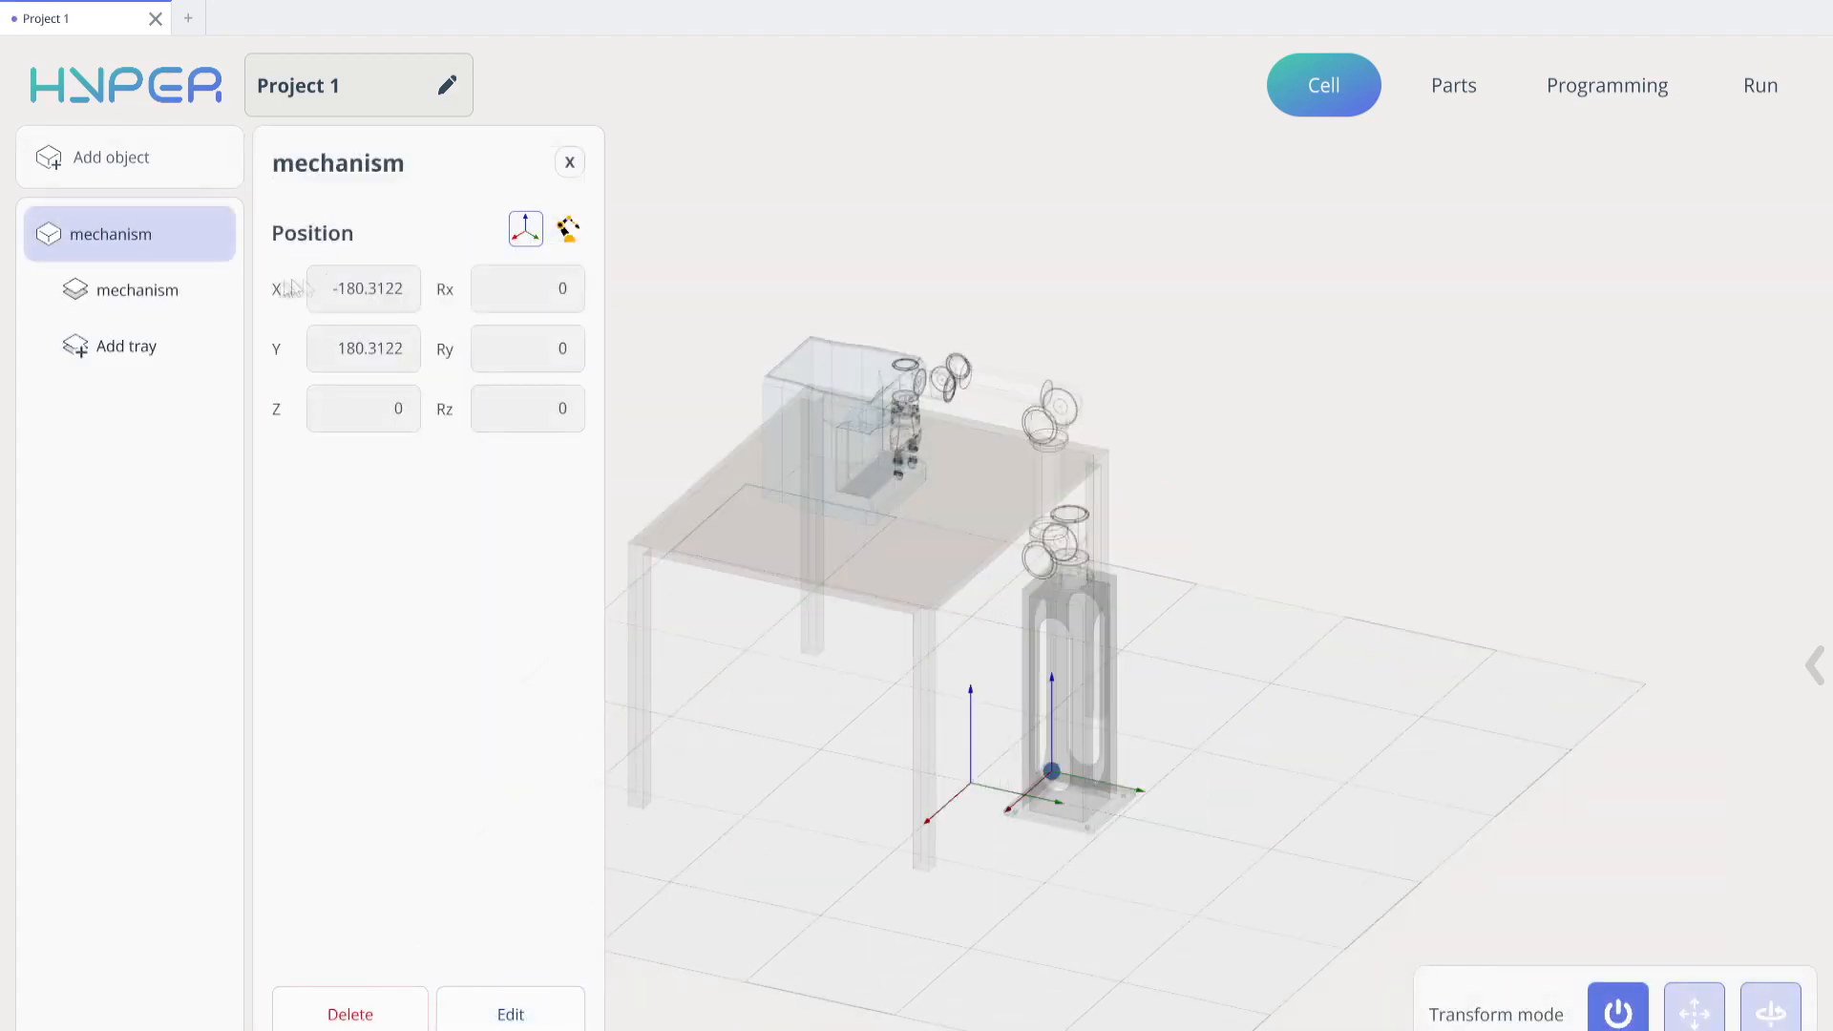
Set the empty object's tray to a single point and raise it to Z 807
click(159, 292)
click(387, 239)
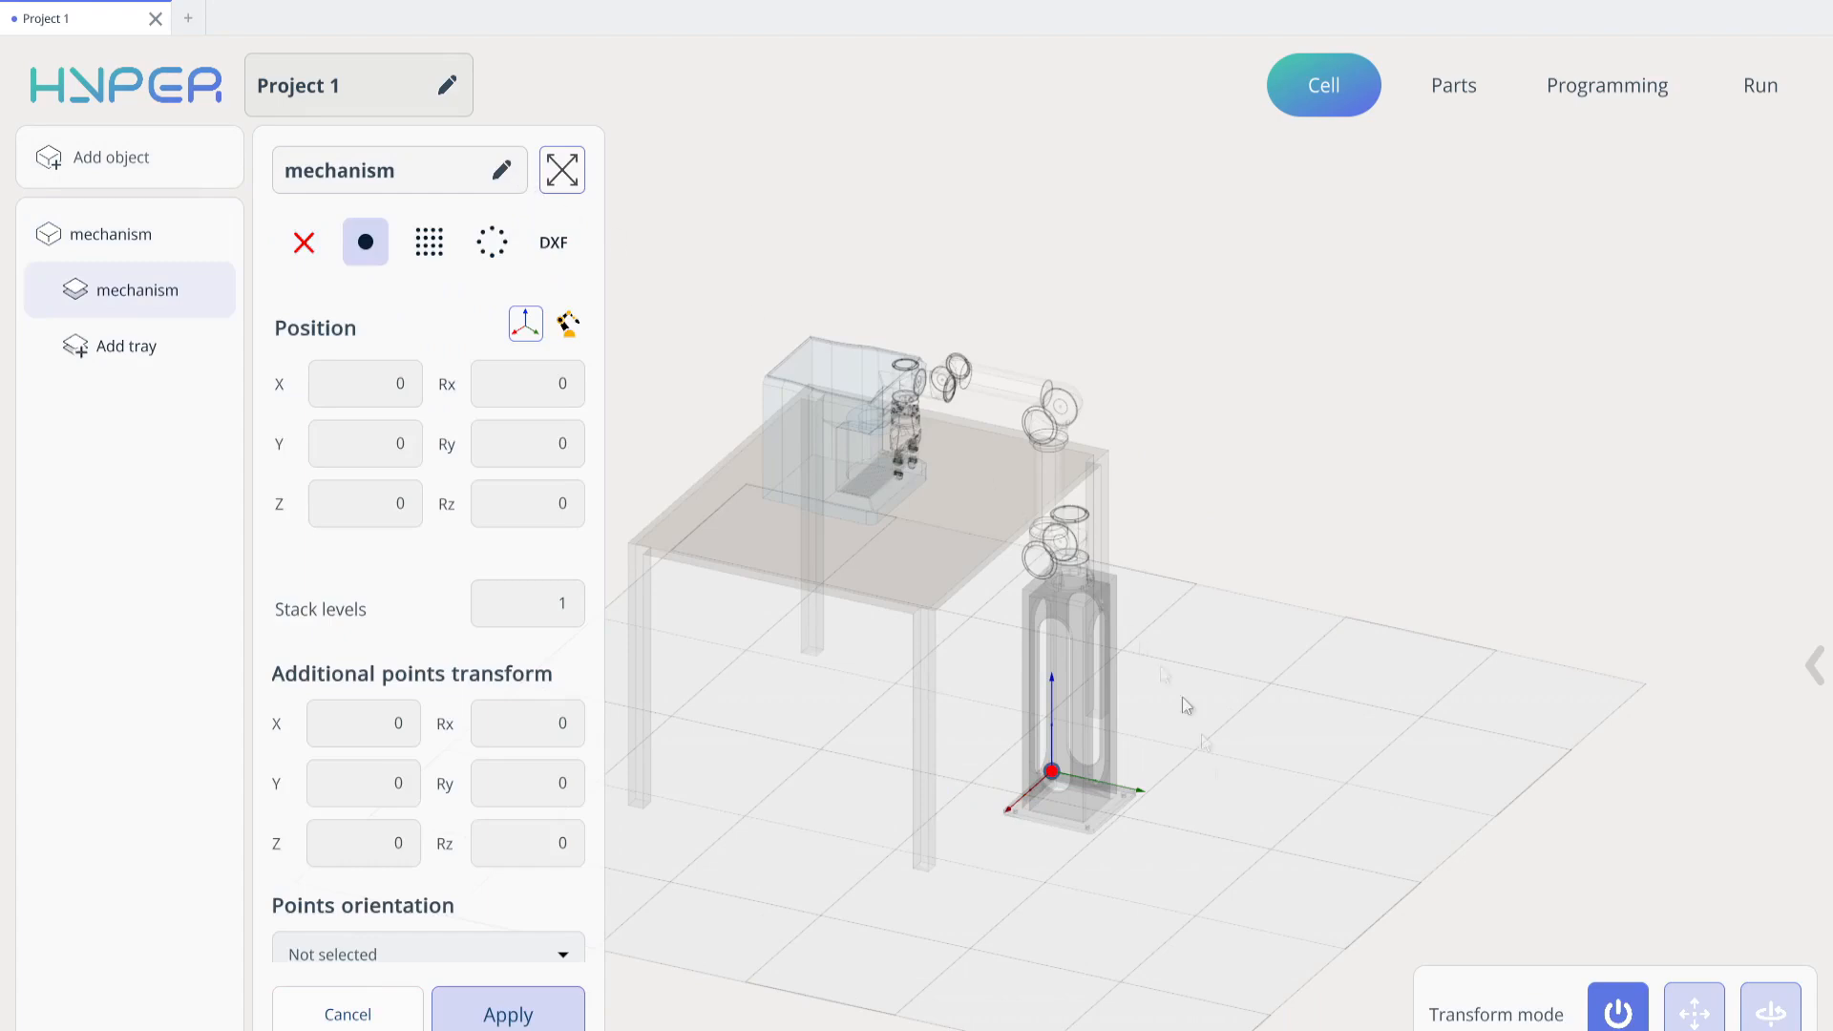
click(1695, 1012)
drag(1065, 659, 879, 348)
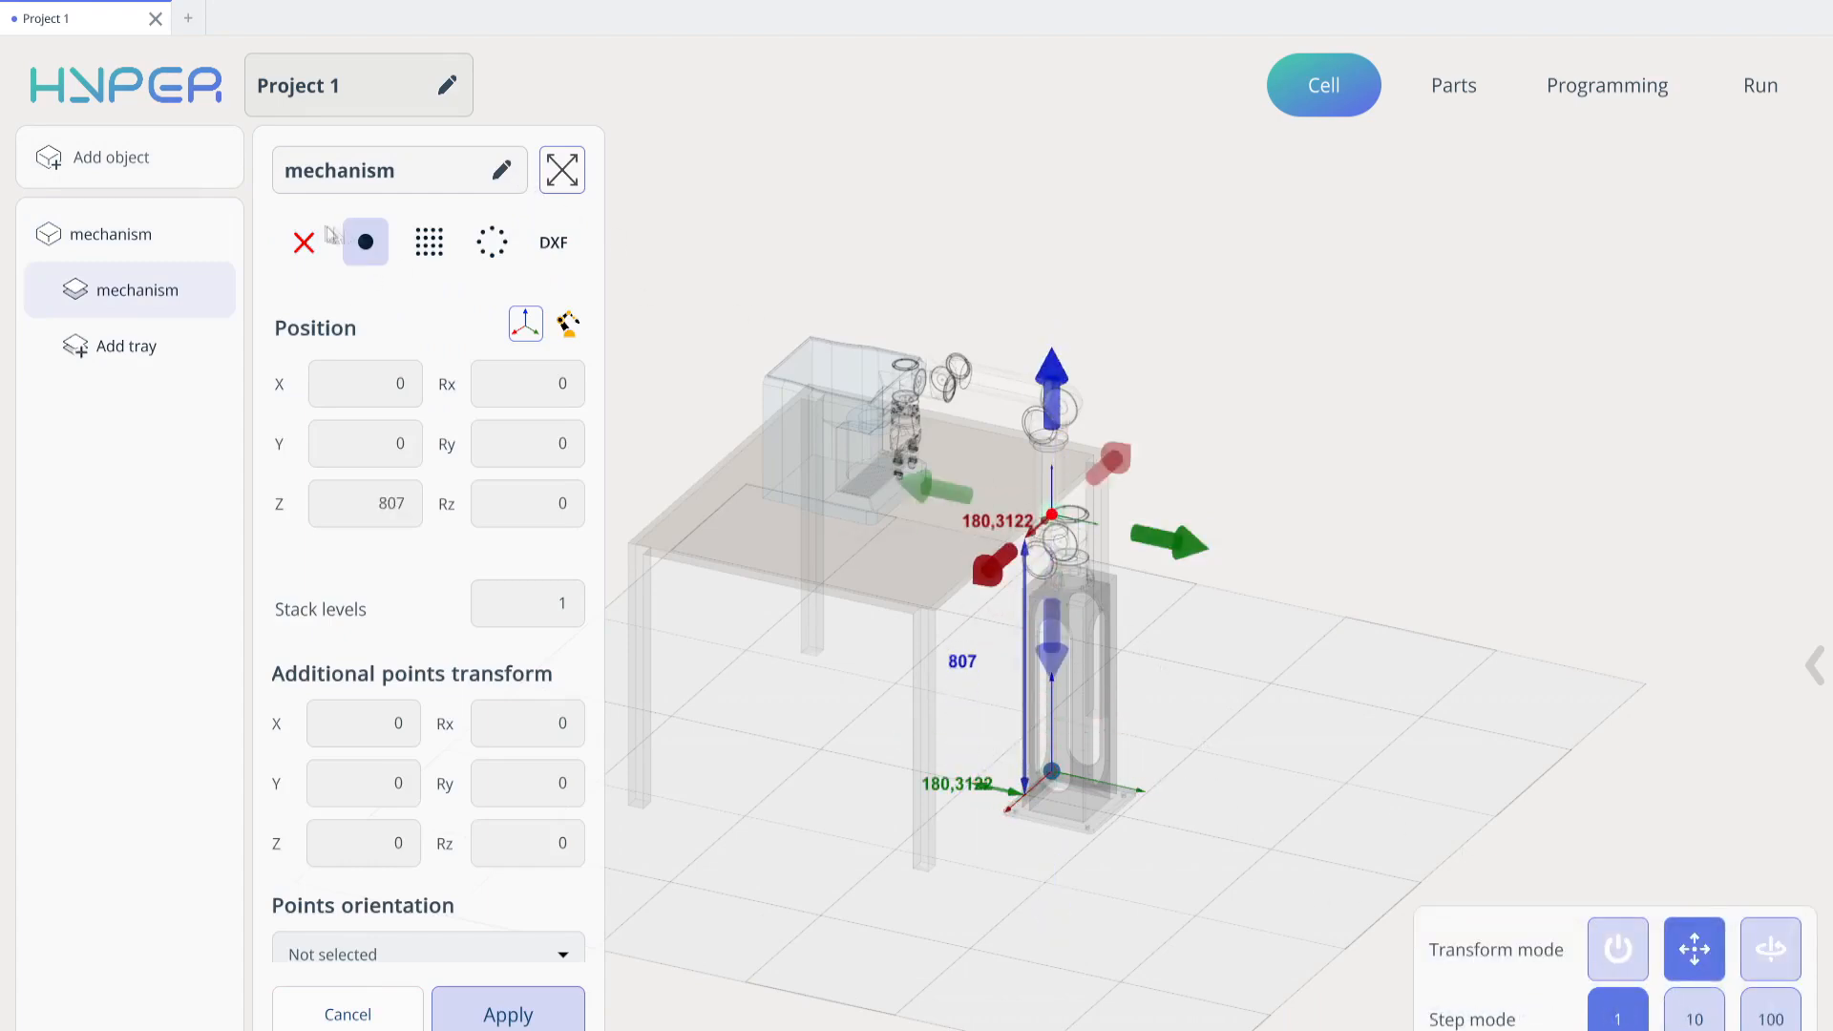
Move the single-point tray across to the front of the coffee machine, at X 155 and Y -506
drag(1170, 542, 1000, 506)
middle_drag(1001, 506, 969, 669)
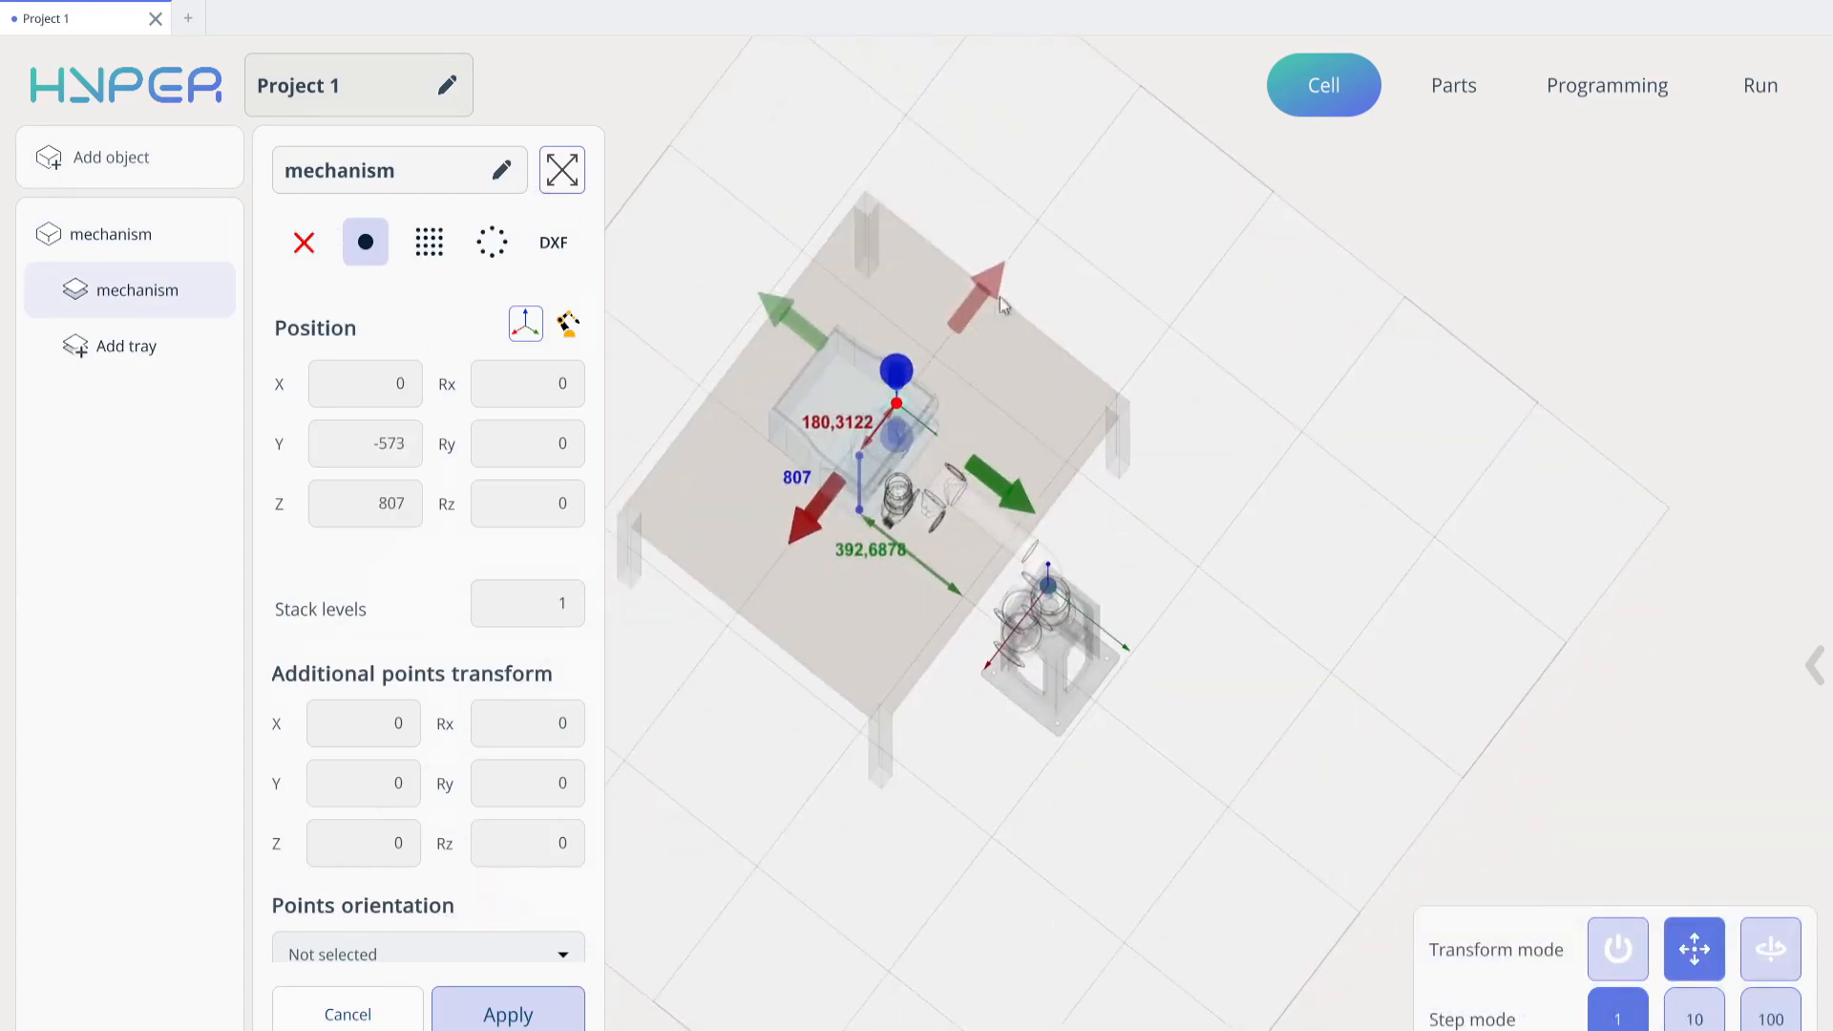
drag(991, 301, 972, 339)
middle_drag(973, 339, 973, 459)
scroll(973, 382, up, 5)
drag(982, 160, 986, 232)
middle_drag(955, 381, 964, 125)
scroll(917, 143, up, 5)
middle_drag(830, 57, 1066, 369)
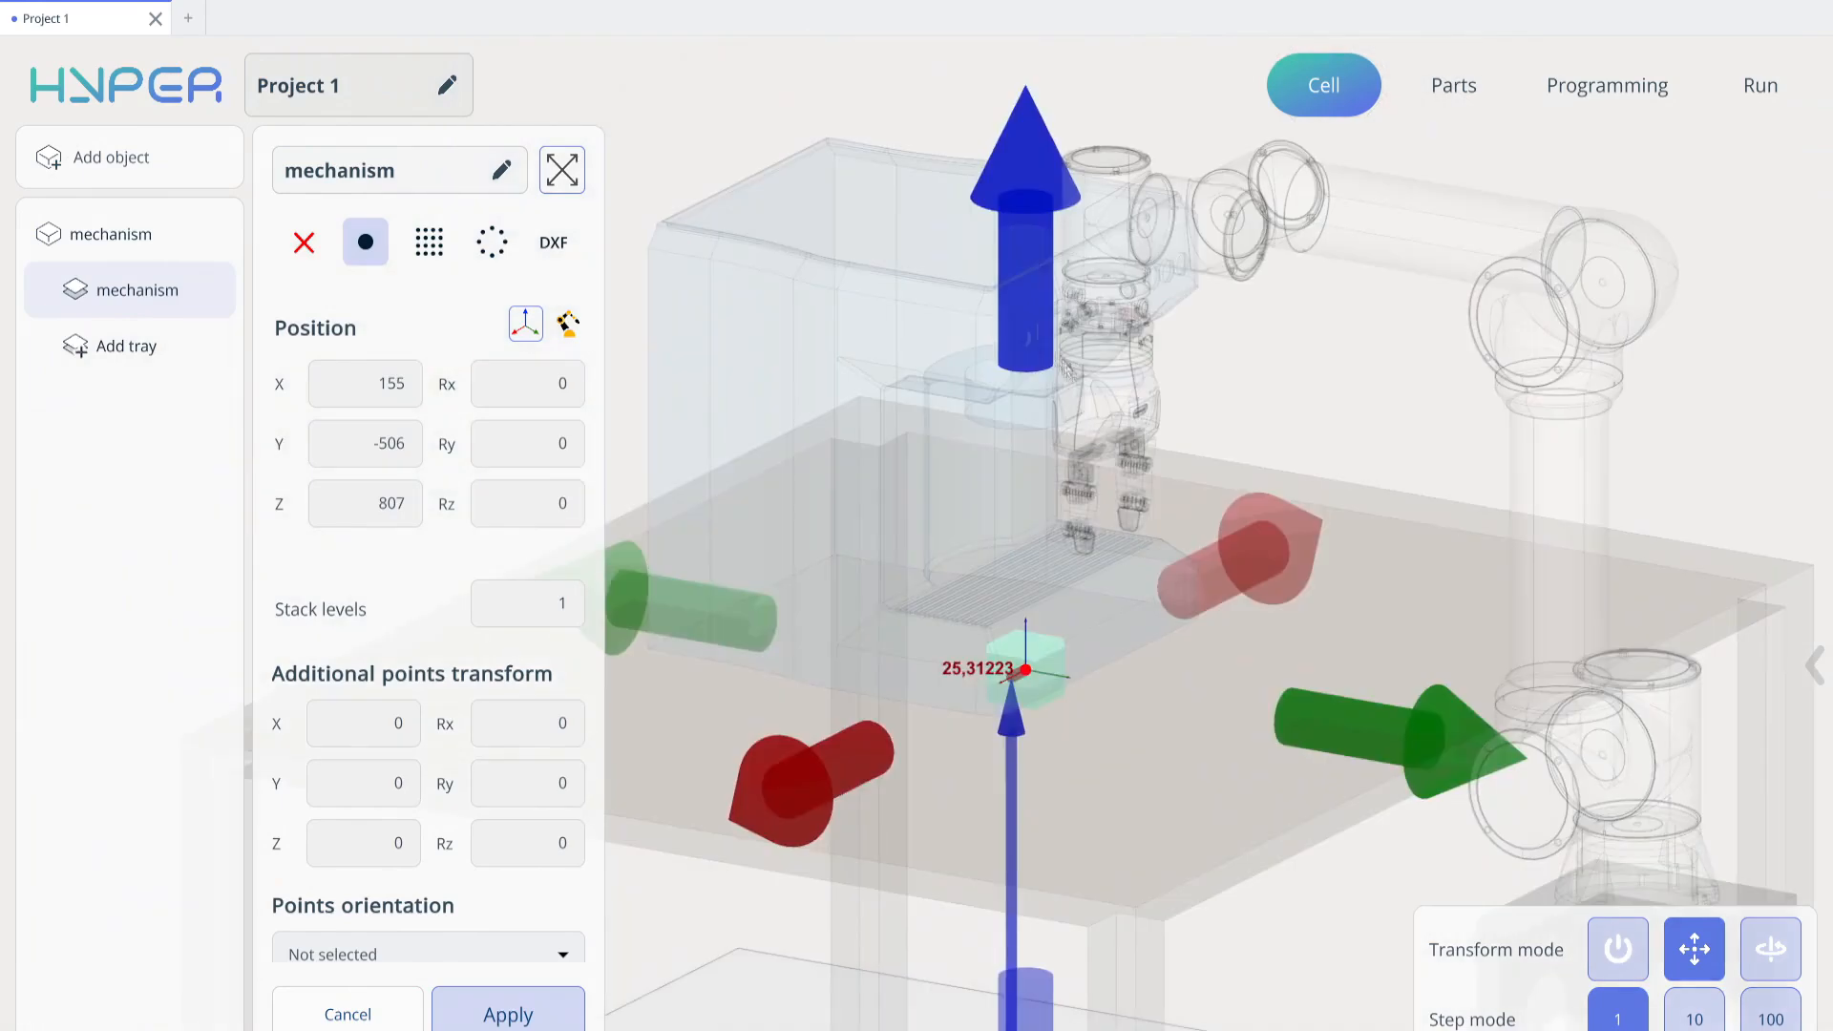
Raise the single-point tray to Z 903 and shift it to X 148, above the coffee machine's drip tray
drag(1040, 344, 1039, 246)
middle_drag(1040, 754, 902, 611)
drag(1136, 262, 1137, 254)
middle_drag(1115, 590, 1356, 263)
drag(1354, 265, 1363, 255)
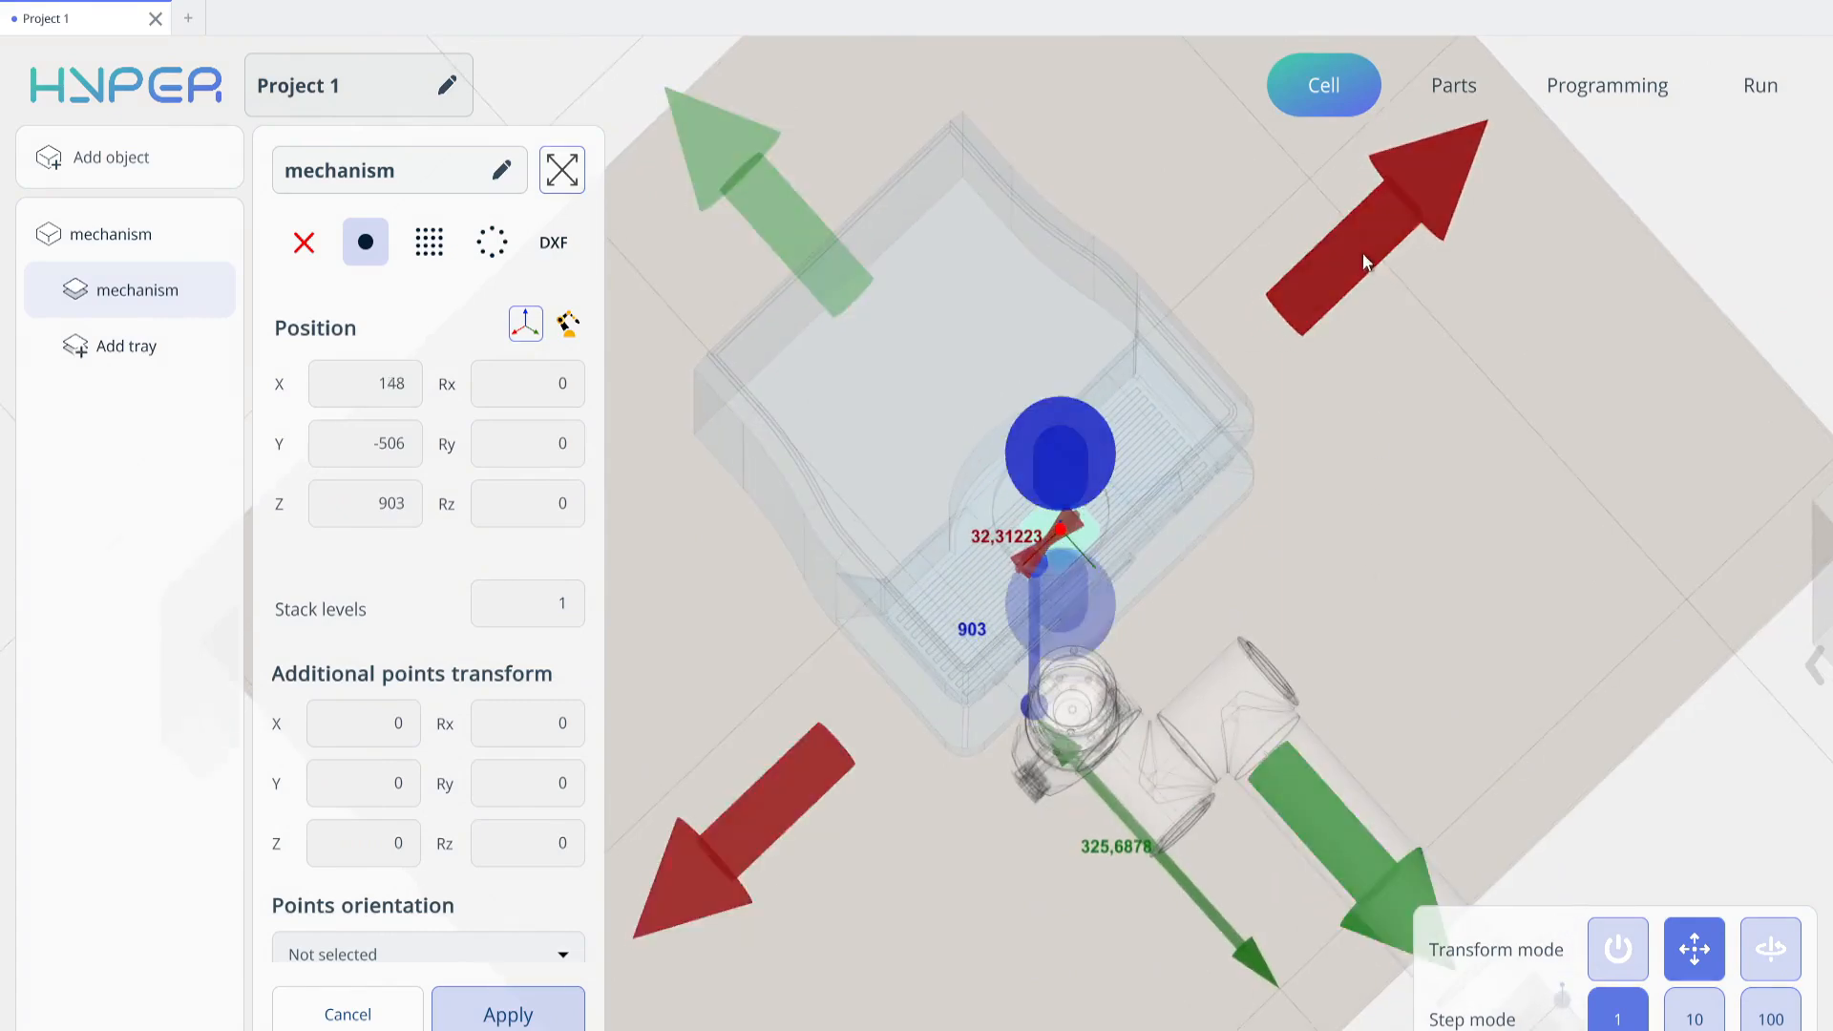
Fine-tune the single-point tray's position to X 144 and Y -487, and apply it
middle_drag(1385, 497, 1550, 338)
drag(1394, 590, 1421, 601)
middle_drag(1231, 635, 991, 905)
drag(1526, 212, 1378, 315)
middle_drag(1288, 742, 1321, 438)
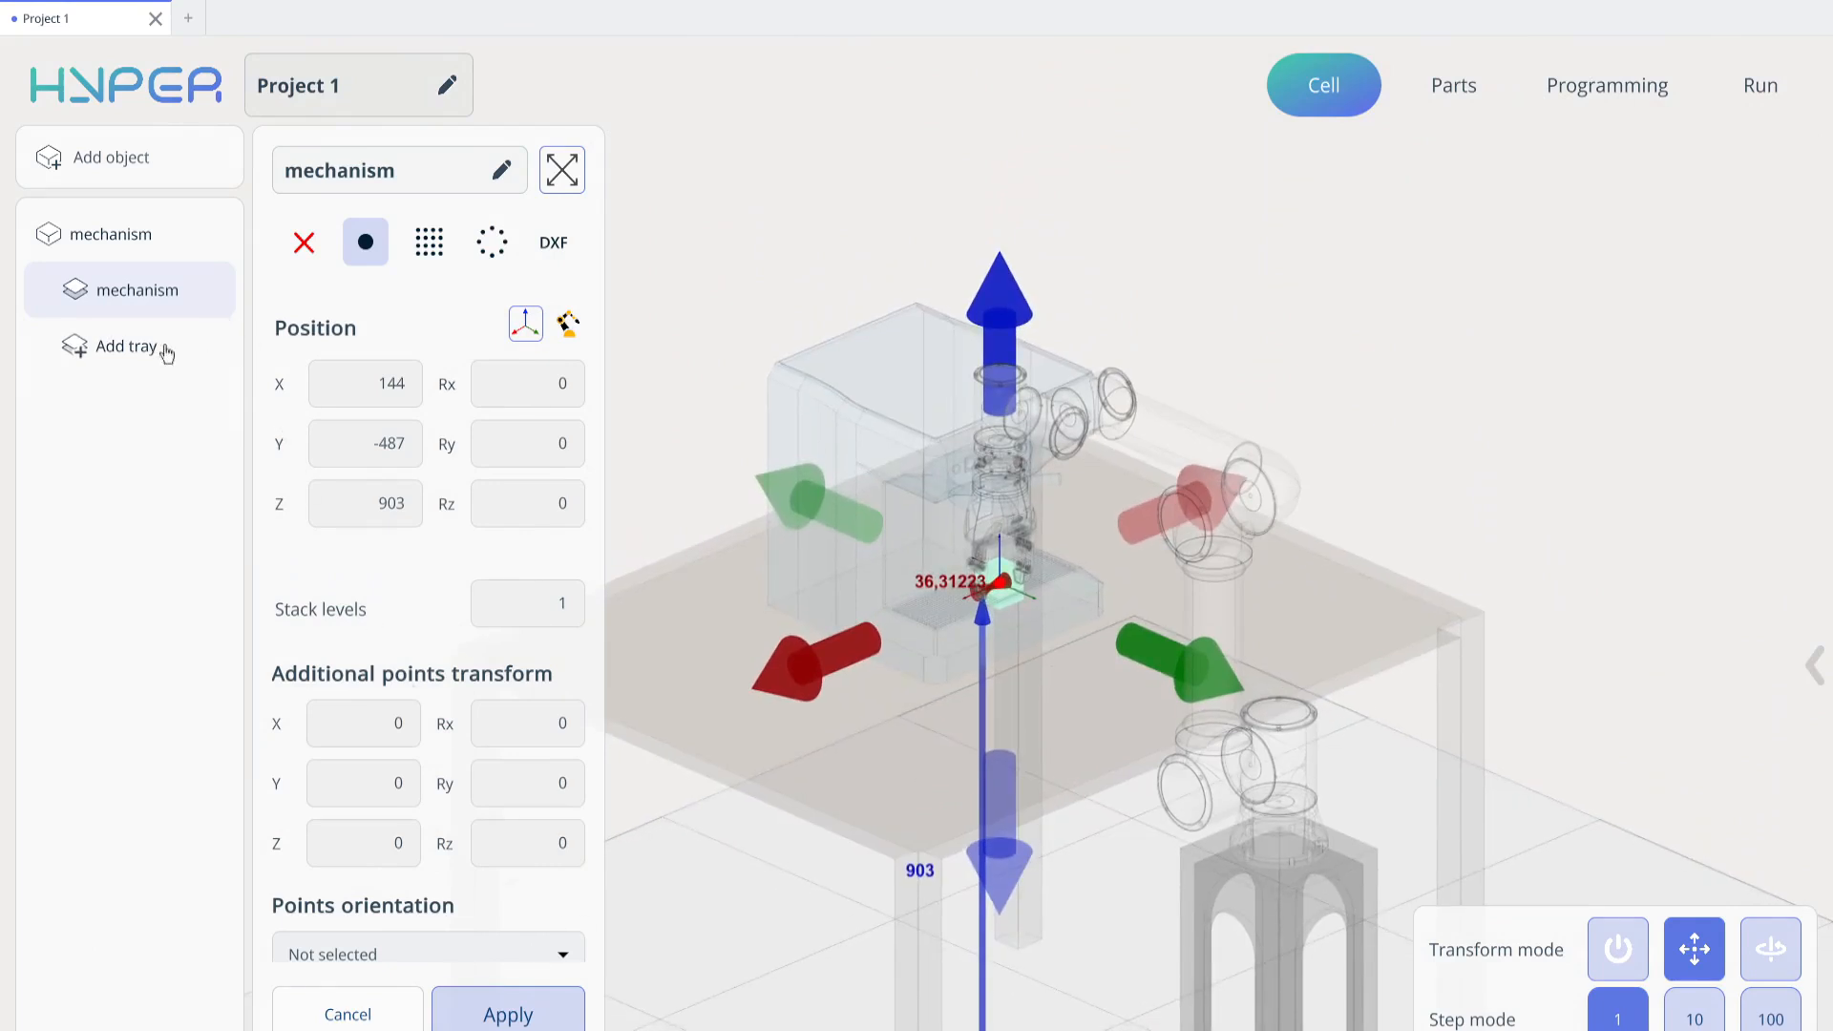
click(508, 1014)
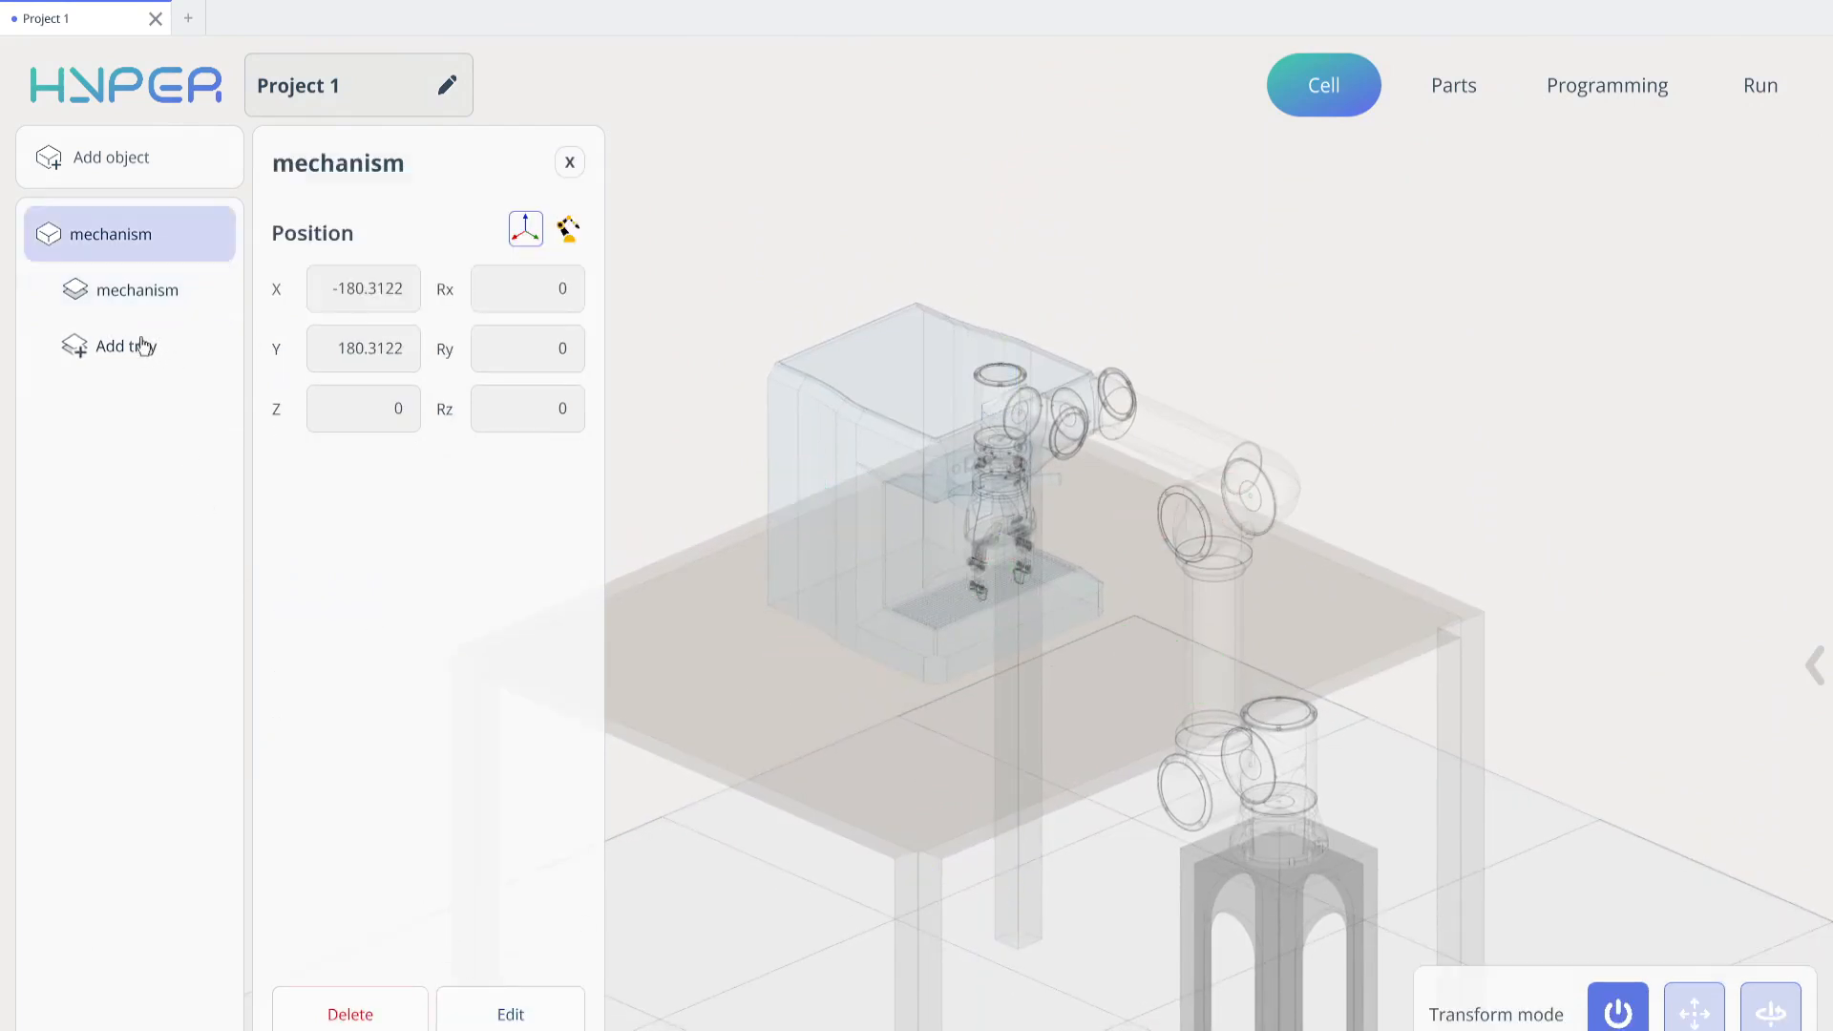
Add a second tray to the object as a grid with 2 rows and 2 columns
click(143, 346)
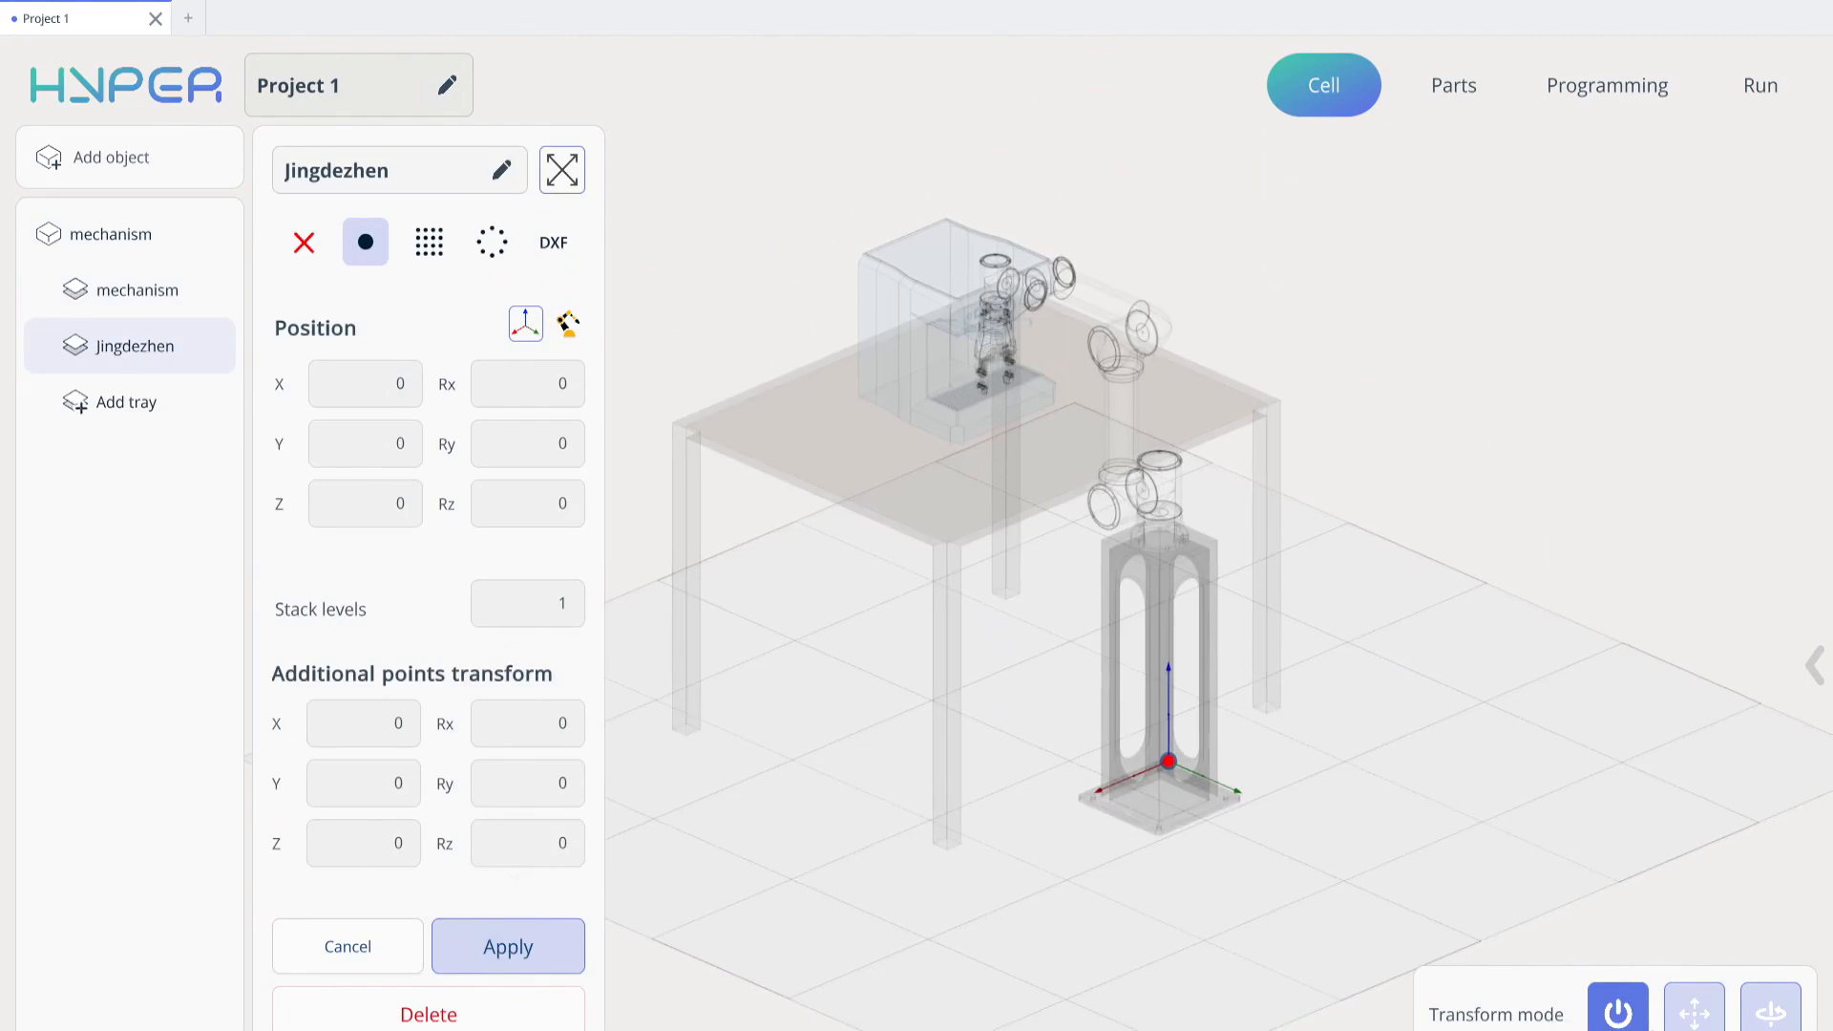
click(429, 241)
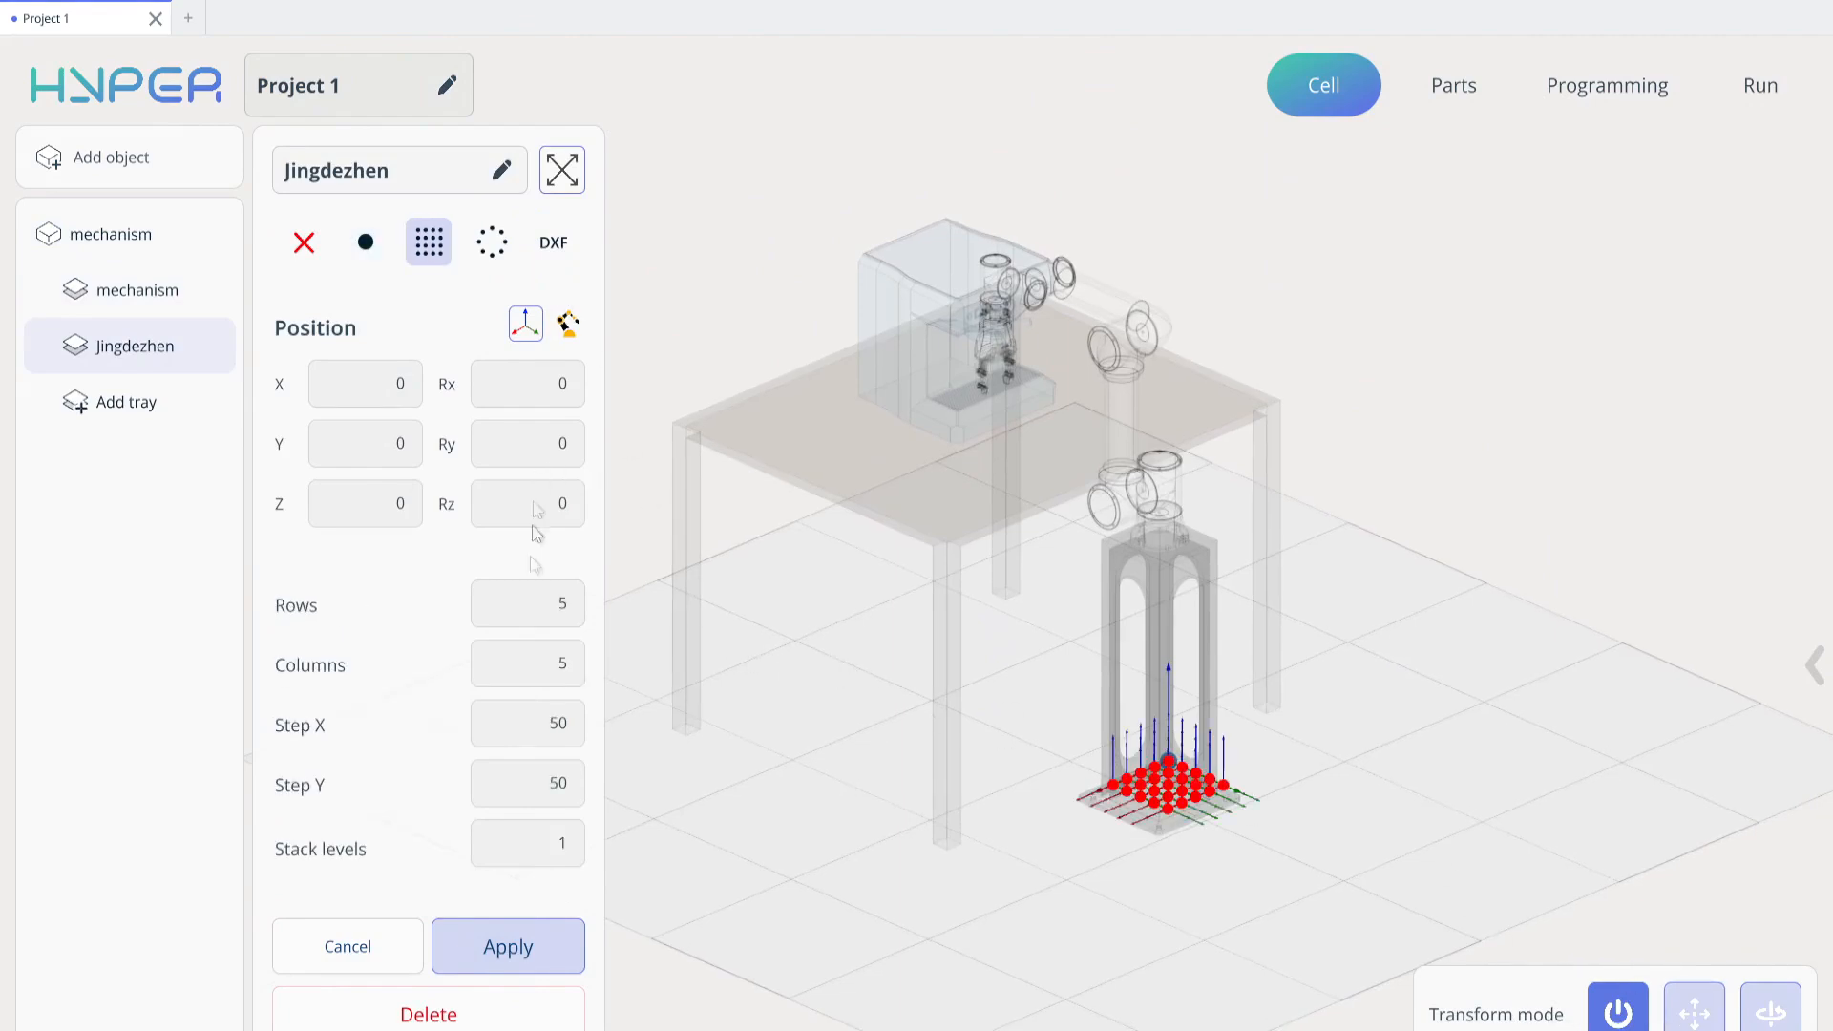
click(528, 604)
click(707, 668)
click(552, 664)
text(2)
click(734, 739)
Set the grid tray's Step X and Step Y to 100
click(523, 730)
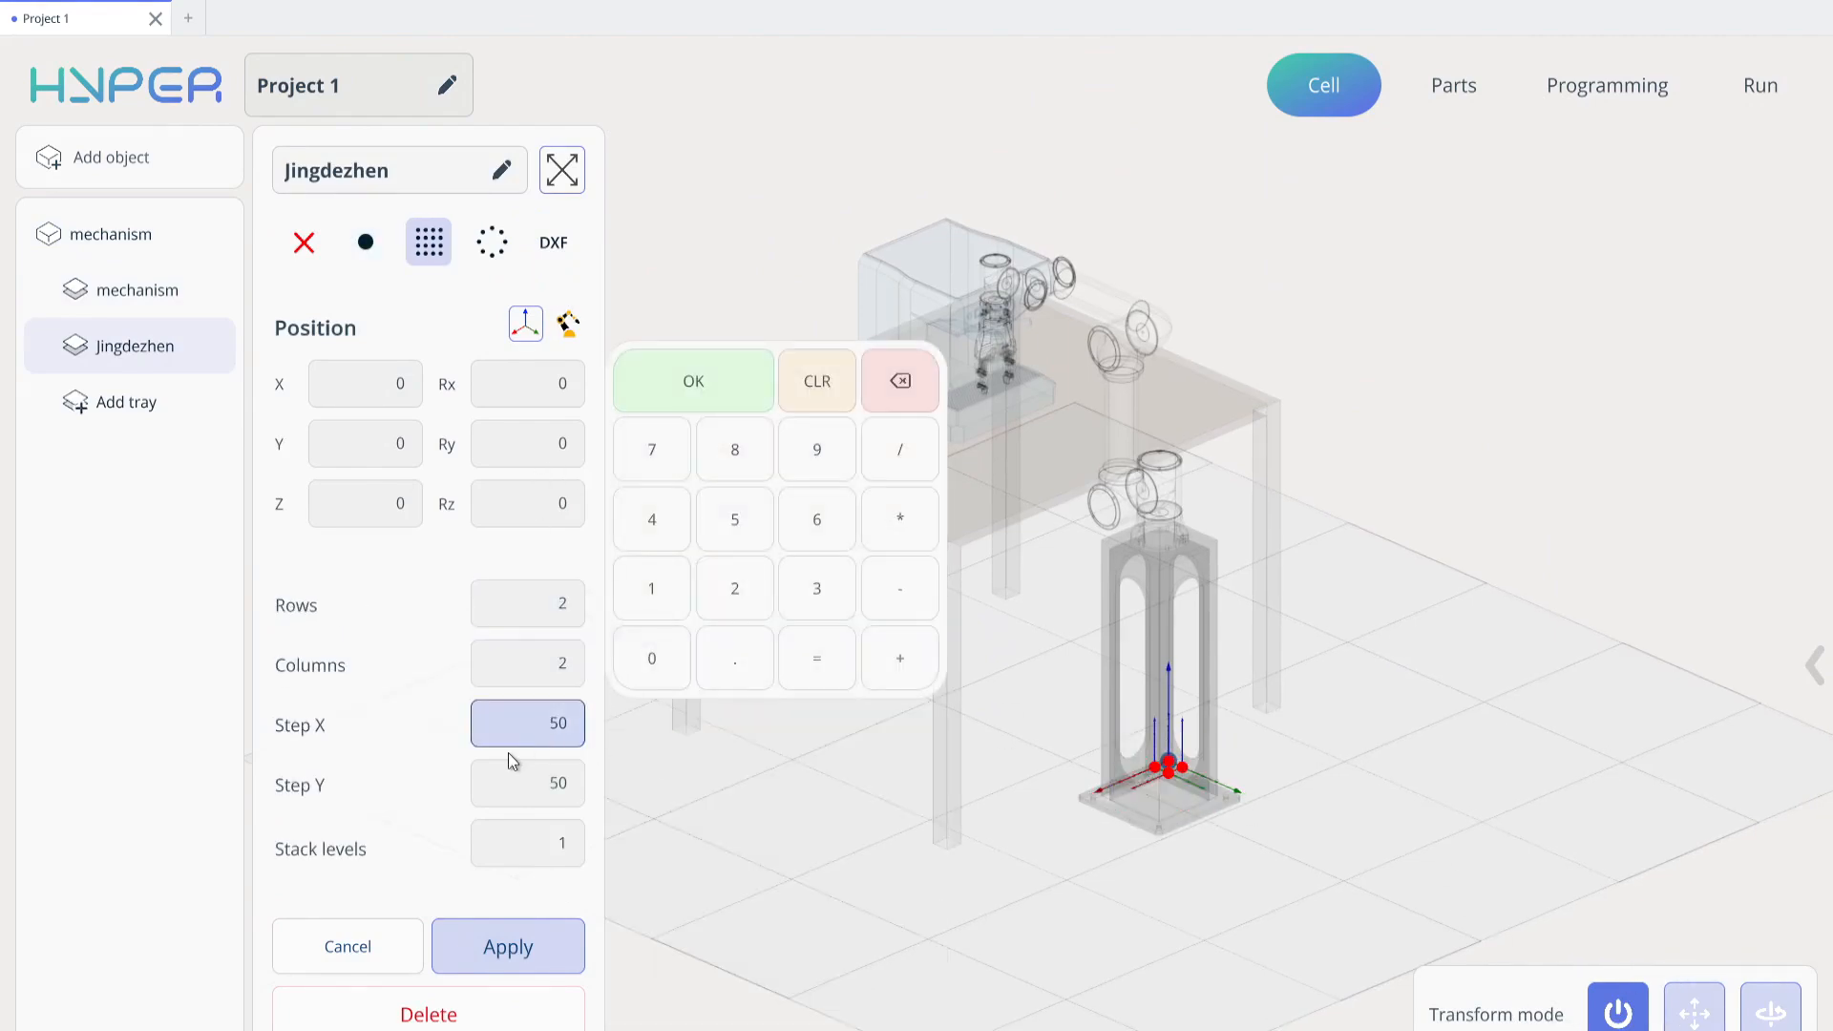
text(100)
key(Return)
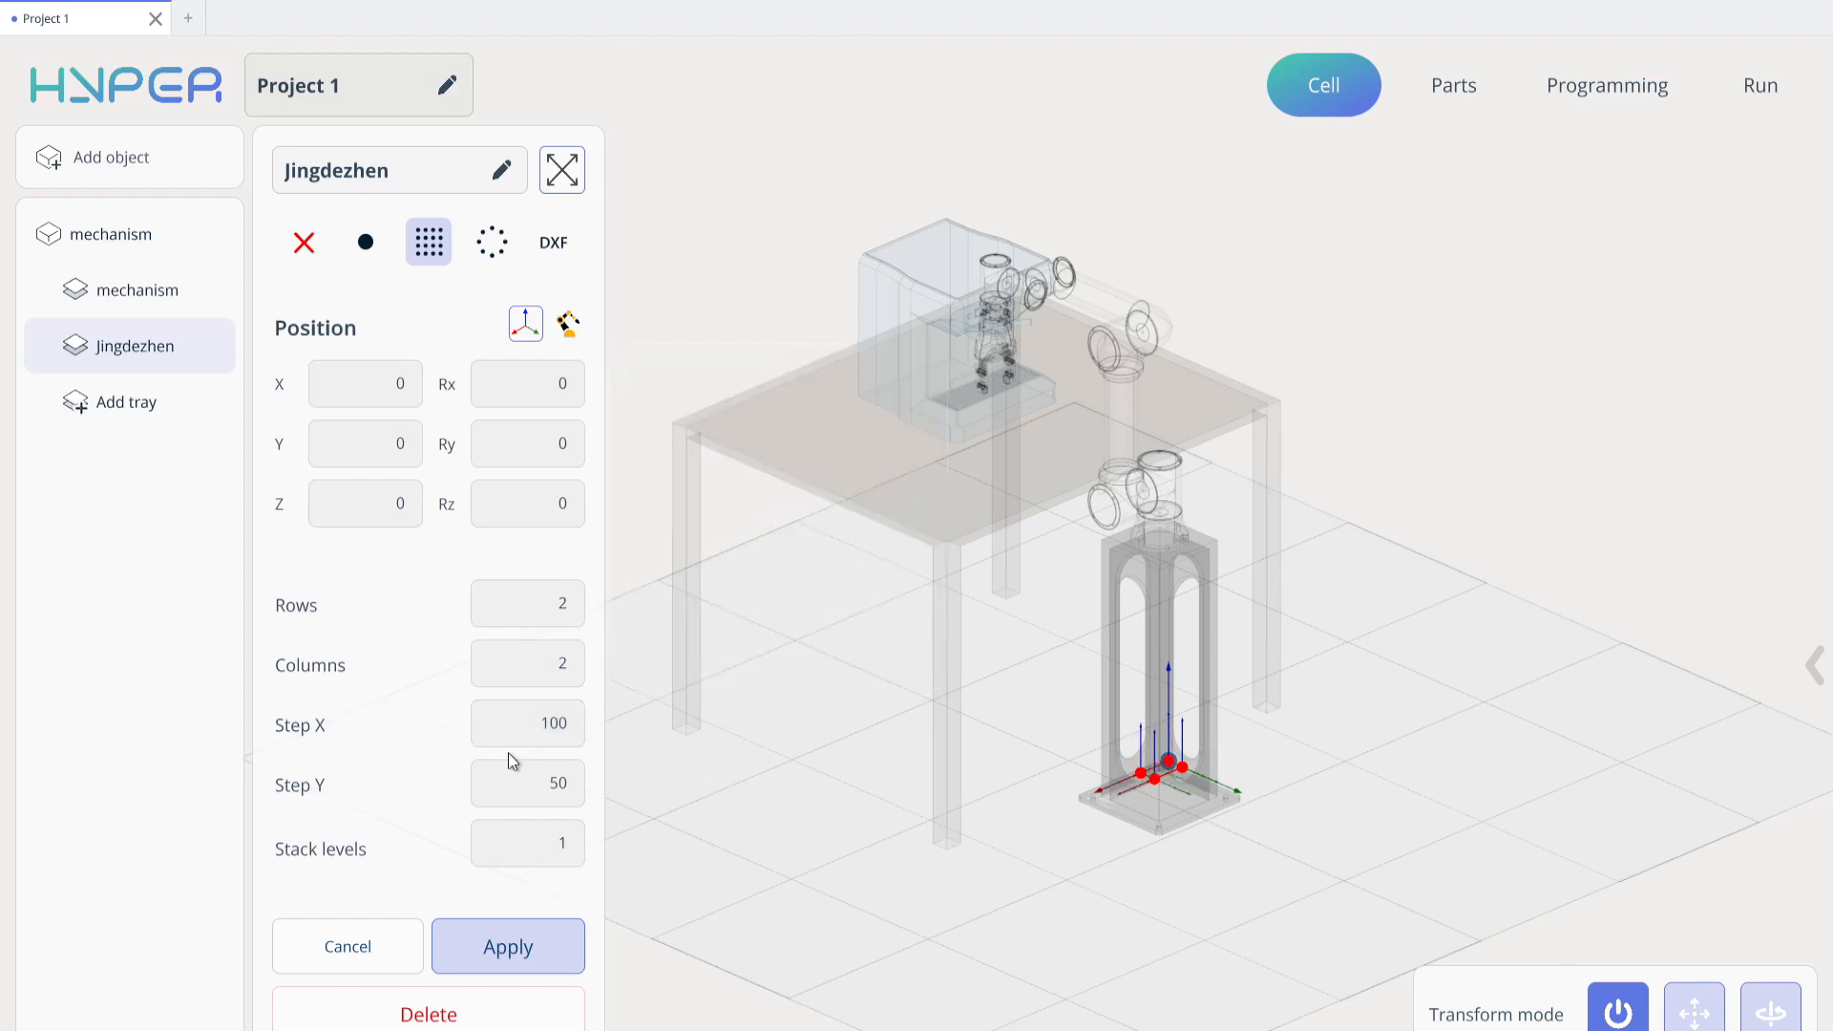
click(576, 783)
text(100)
key(Return)
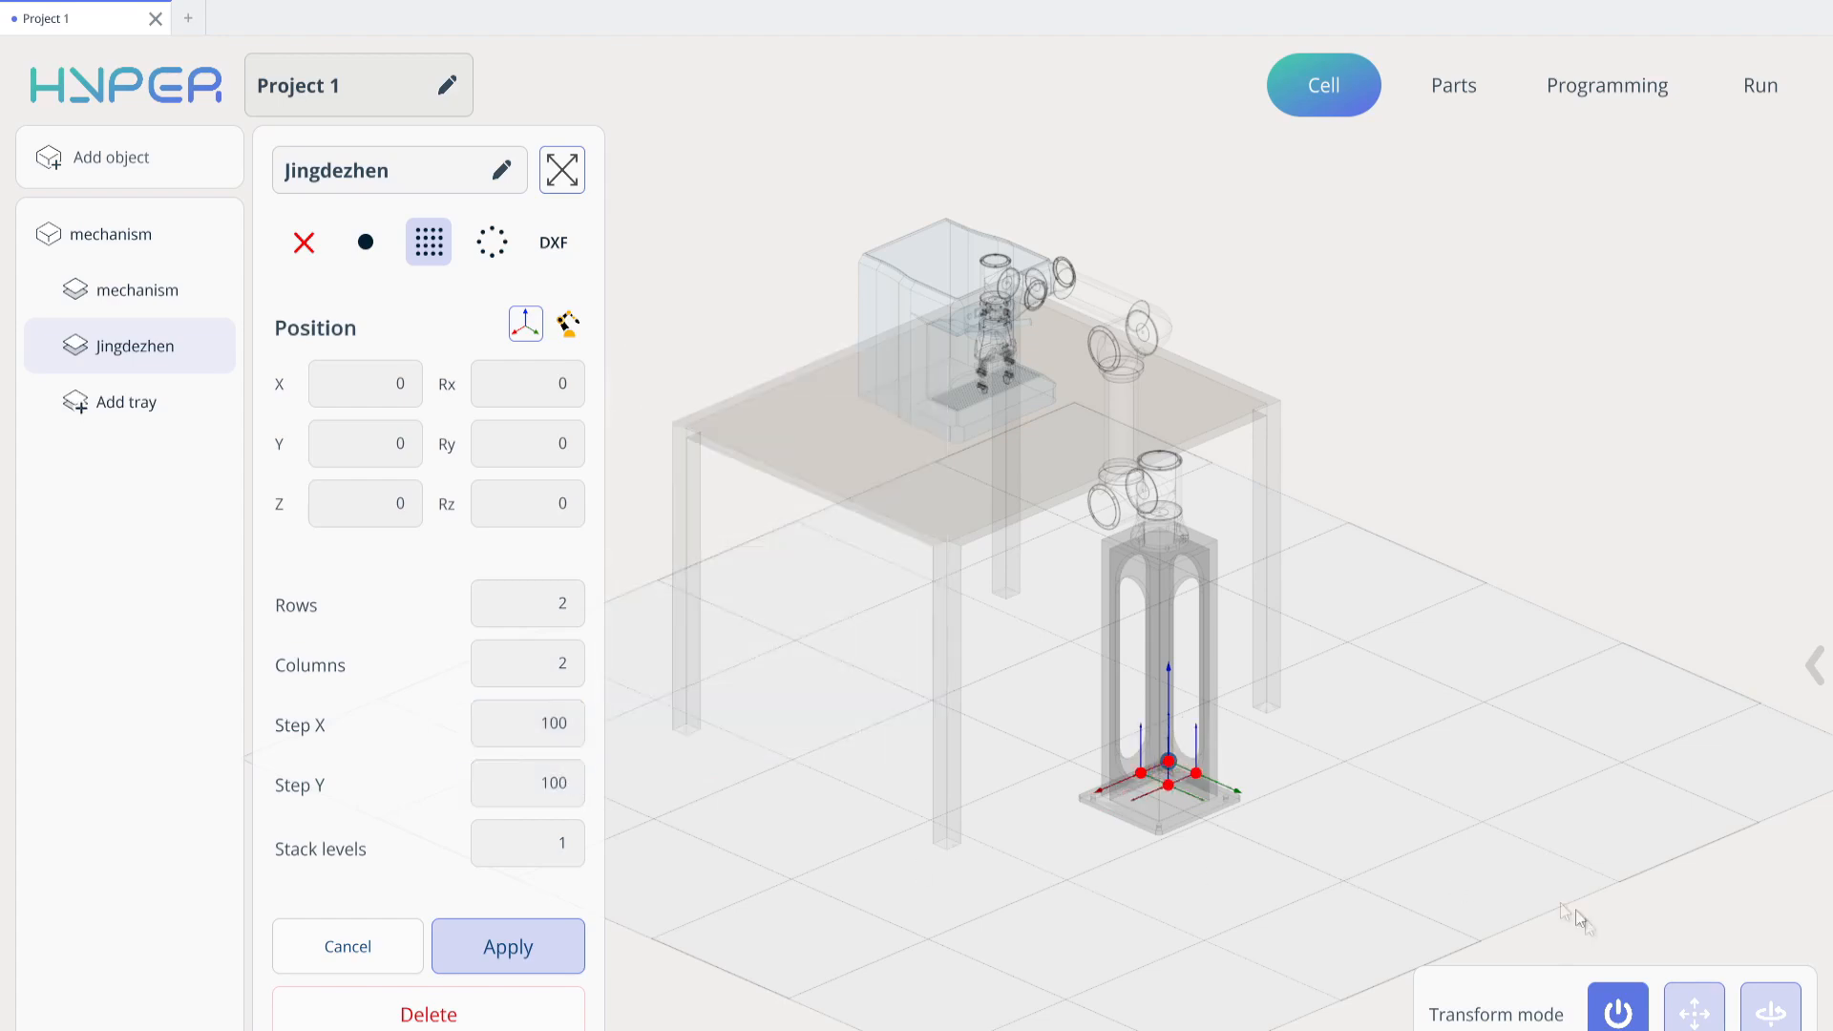
Move the grid tray onto the tabletop in front of the coffee machine, at X 451, Y -342 and Z 842
click(1694, 1004)
drag(1155, 653, 1160, 353)
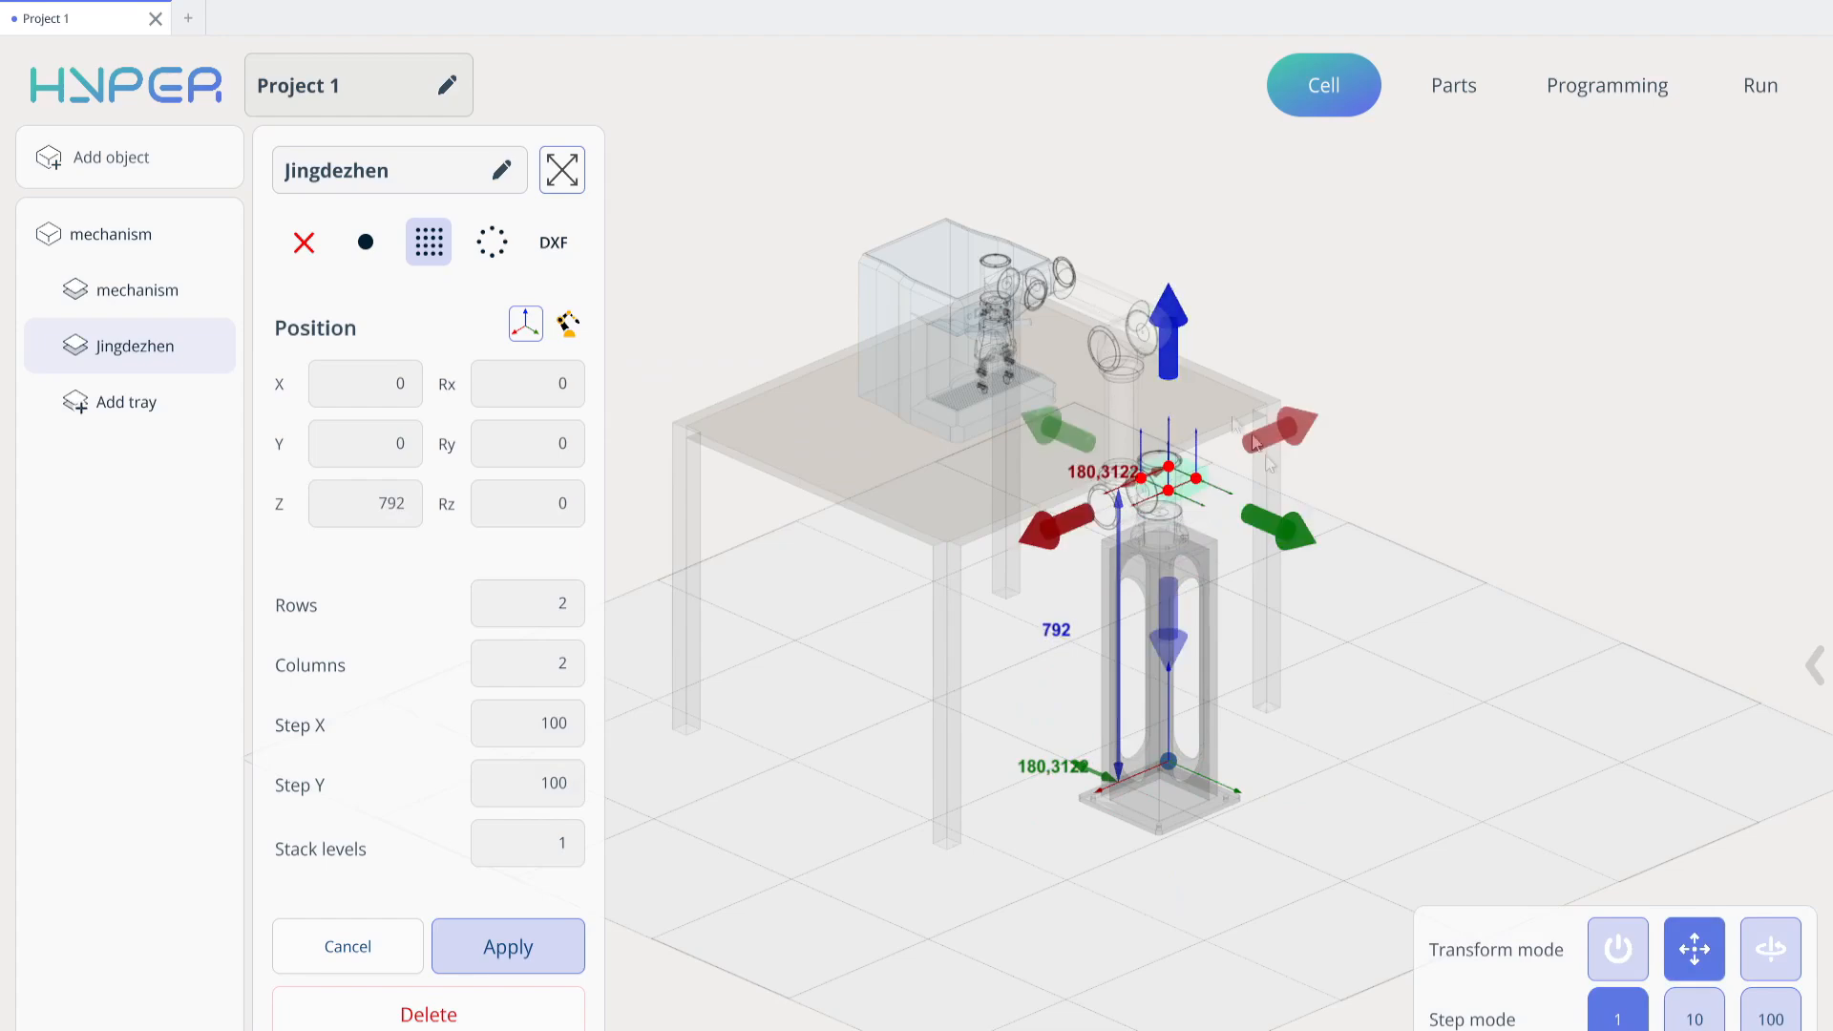
drag(1264, 439, 1068, 443)
middle_drag(1122, 611, 1365, 382)
scroll(1084, 418, up, 3)
scroll(1084, 421, up, 3)
middle_drag(1085, 422, 972, 611)
mouse_move(1006, 326)
mouse_down()
mouse_move(1007, 293)
mouse_move(1020, 336)
mouse_up()
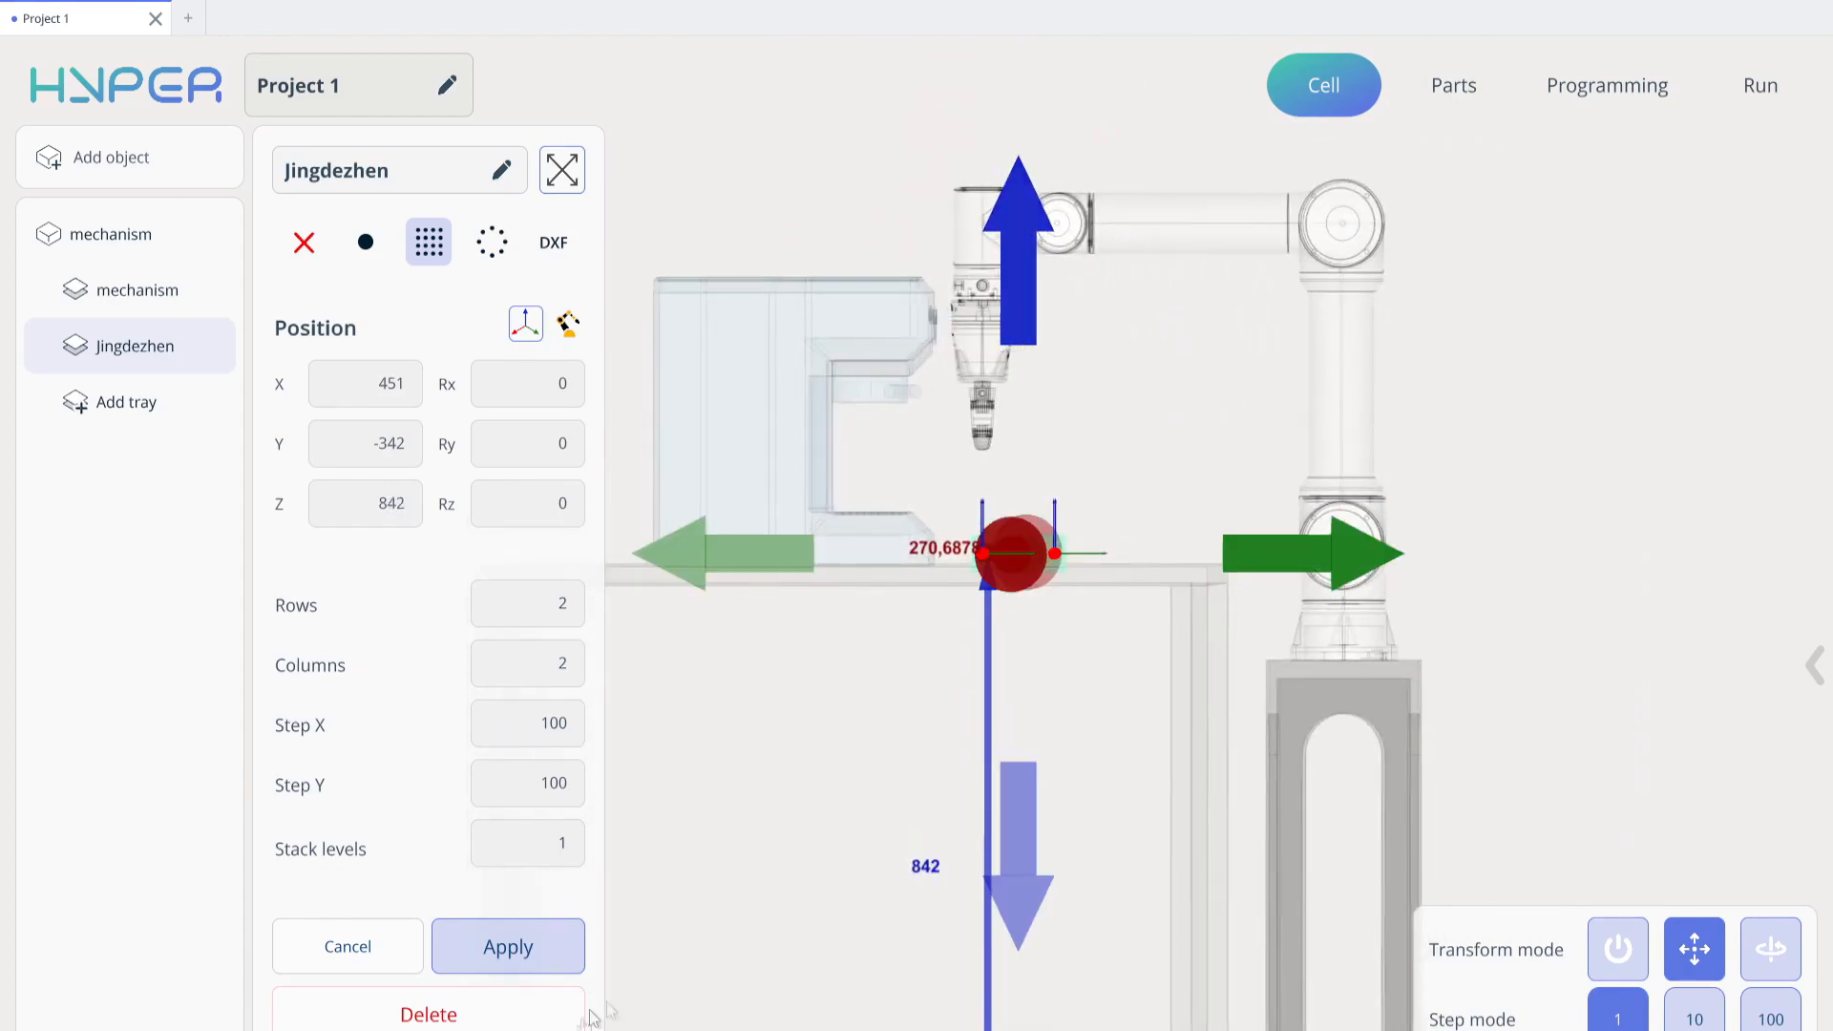
Shift the grid tray to Y -332 and apply its settings
middle_drag(1252, 603, 1088, 811)
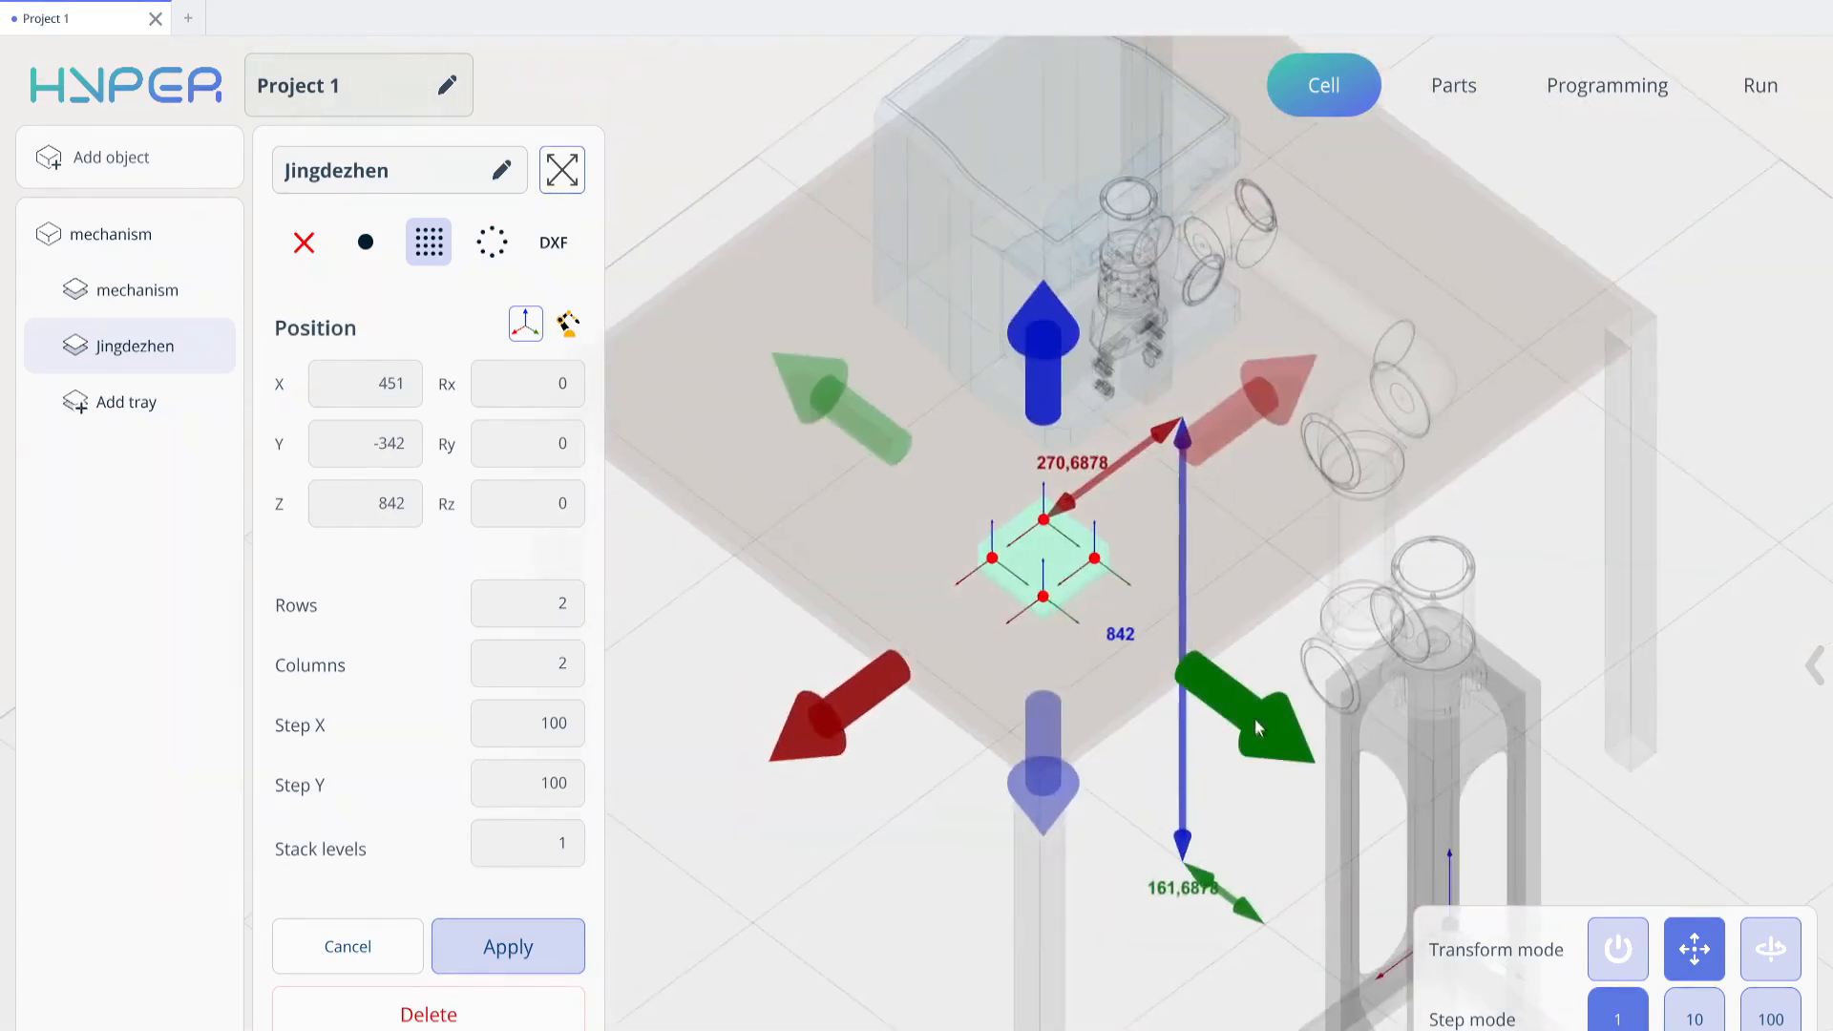
click(508, 946)
scroll(1096, 618, down, 5)
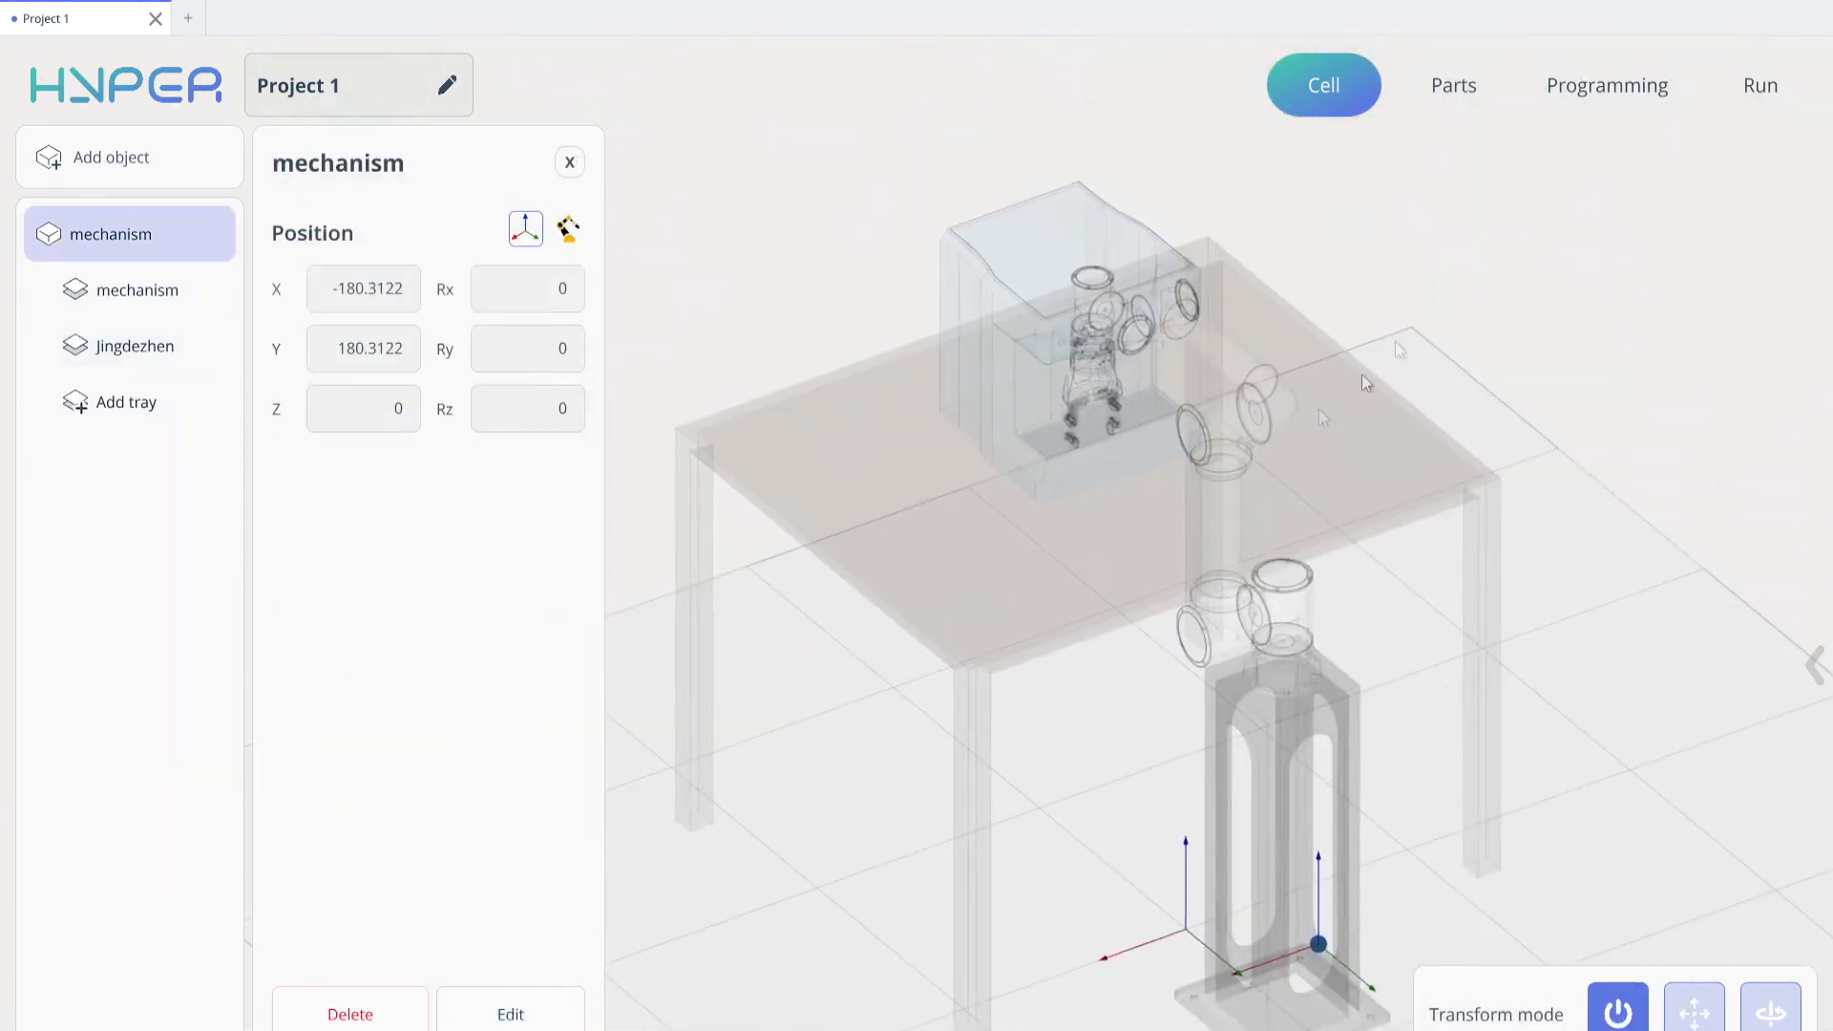
scroll(1336, 253, down, 5)
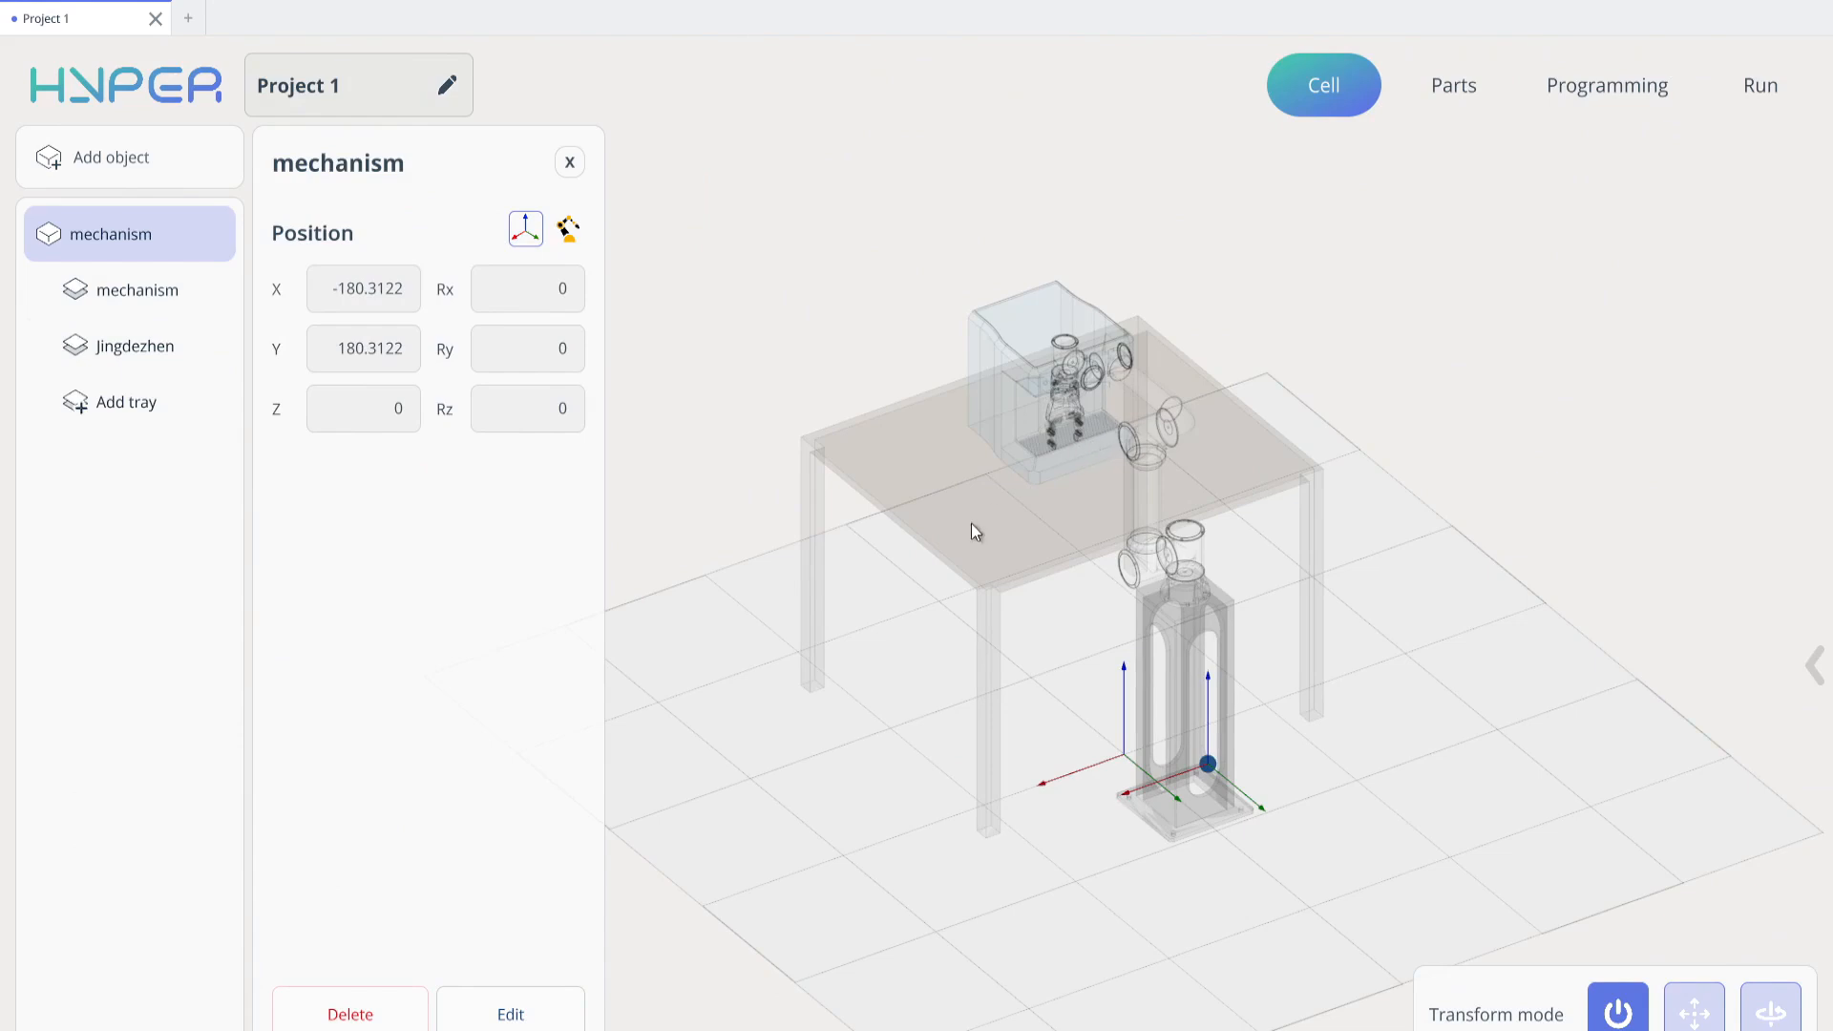
Import CupOfCoffee.stl as a 3D part and apply it with the default base and pick points
click(1454, 86)
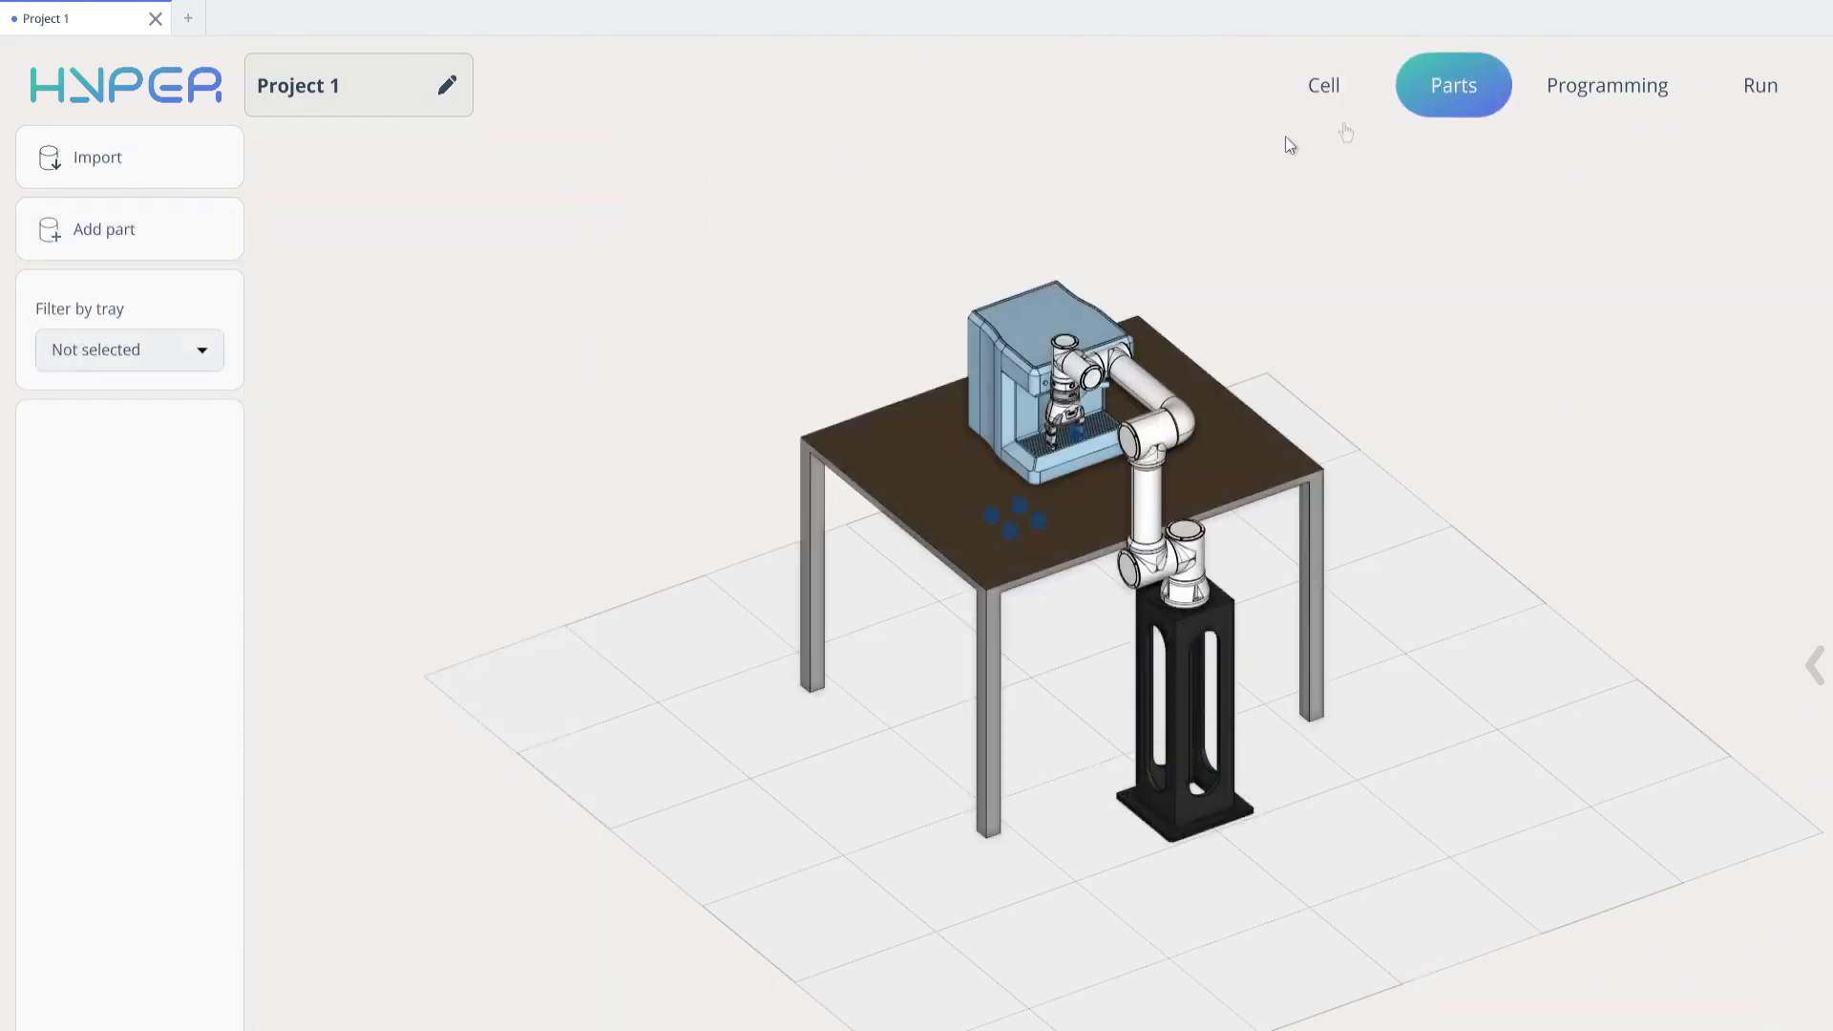
click(194, 142)
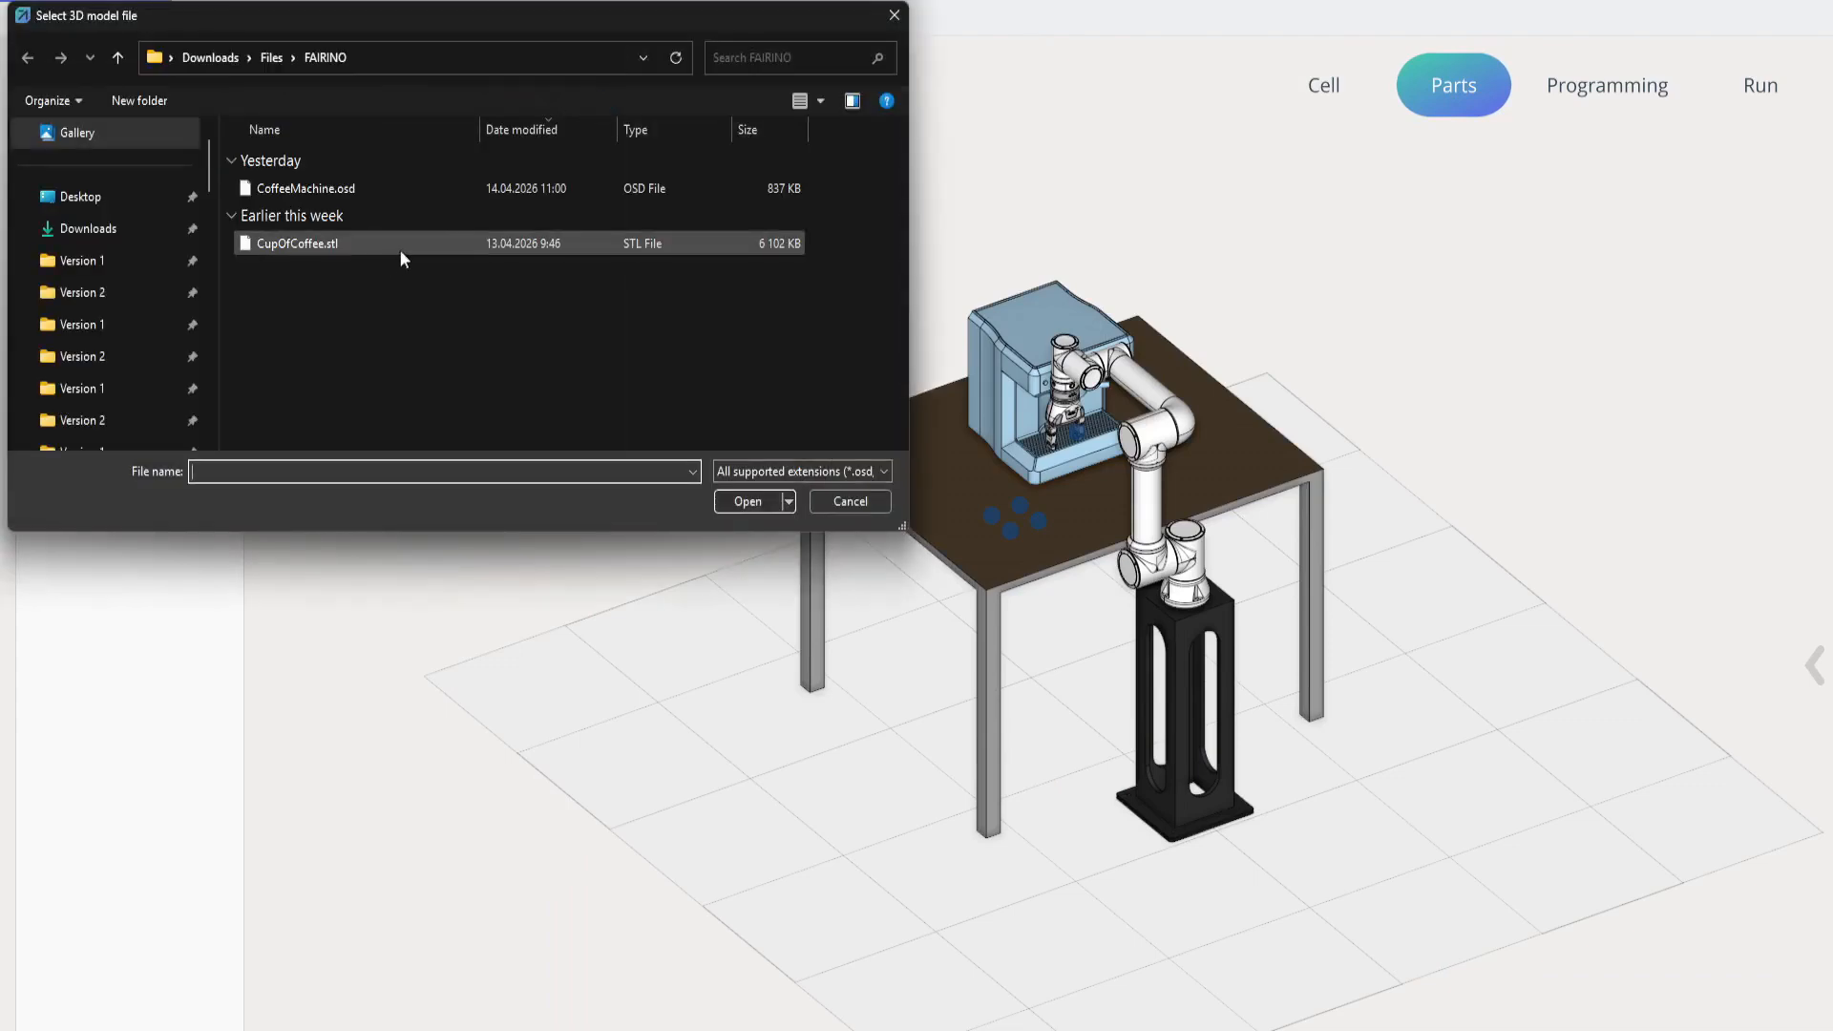
double_click(441, 243)
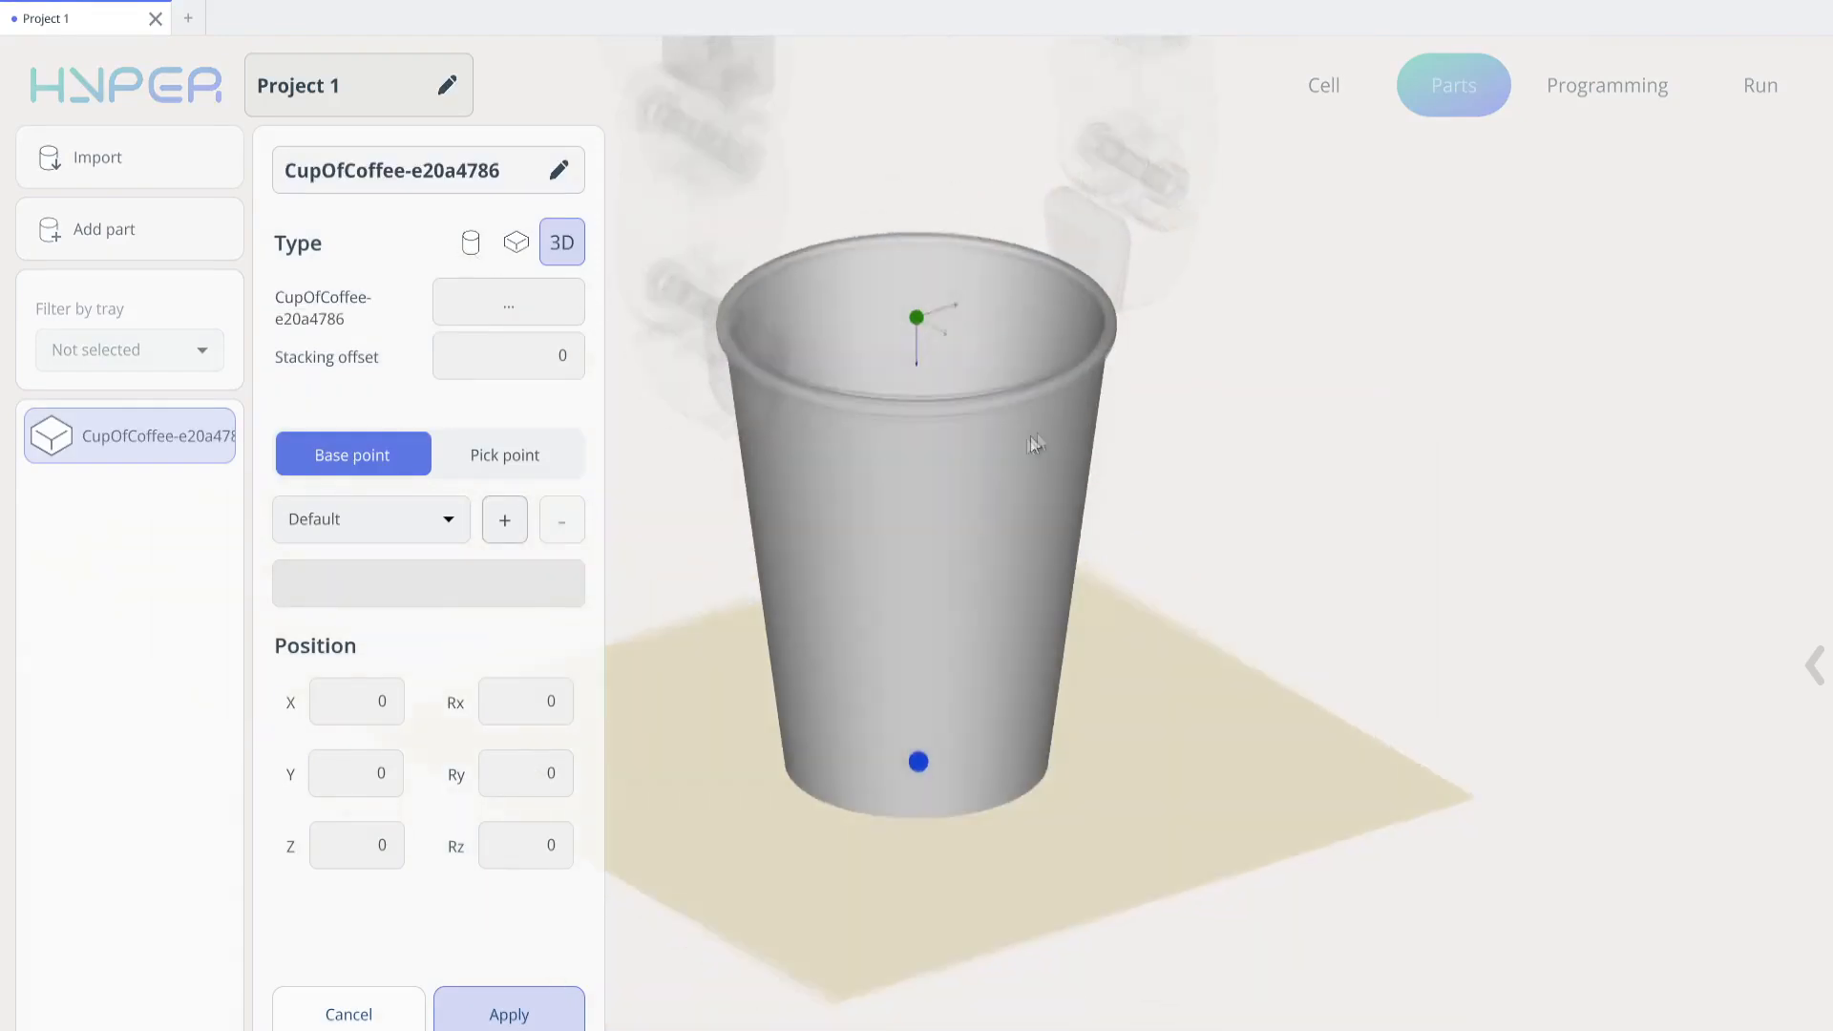
drag(1362, 360, 1050, 433)
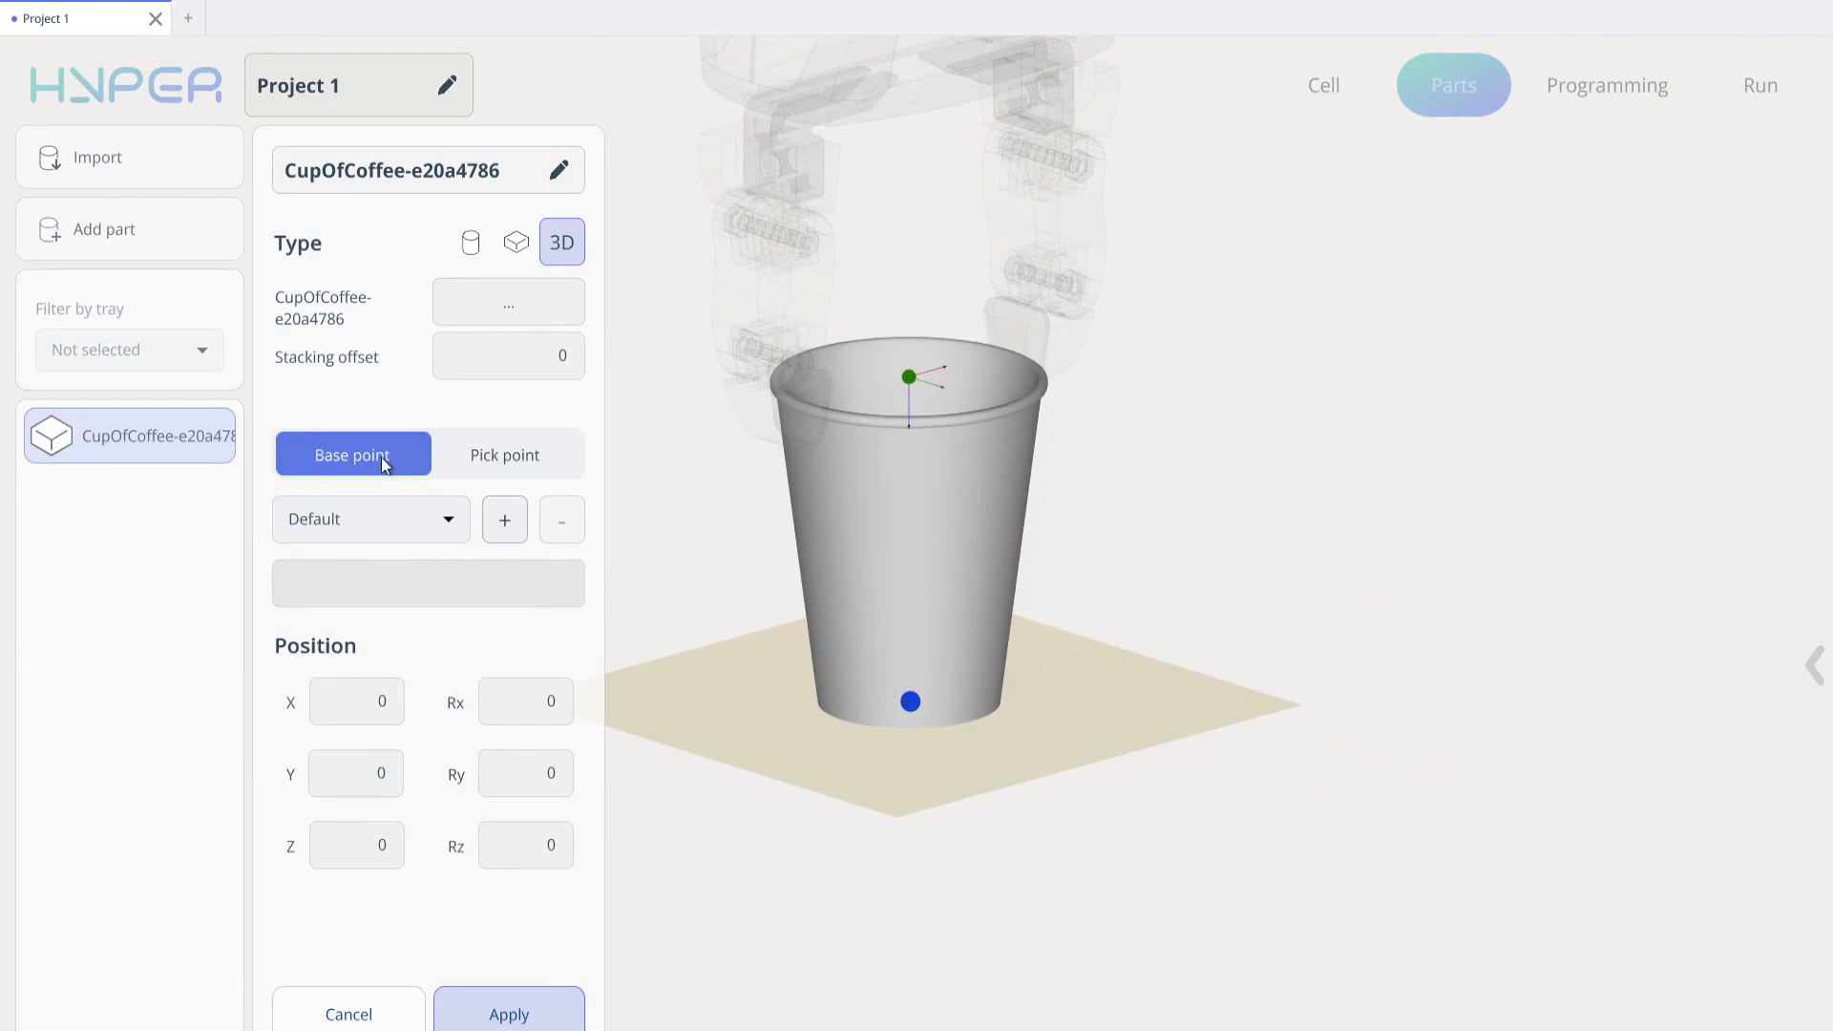
click(513, 455)
click(331, 453)
drag(966, 390, 1102, 457)
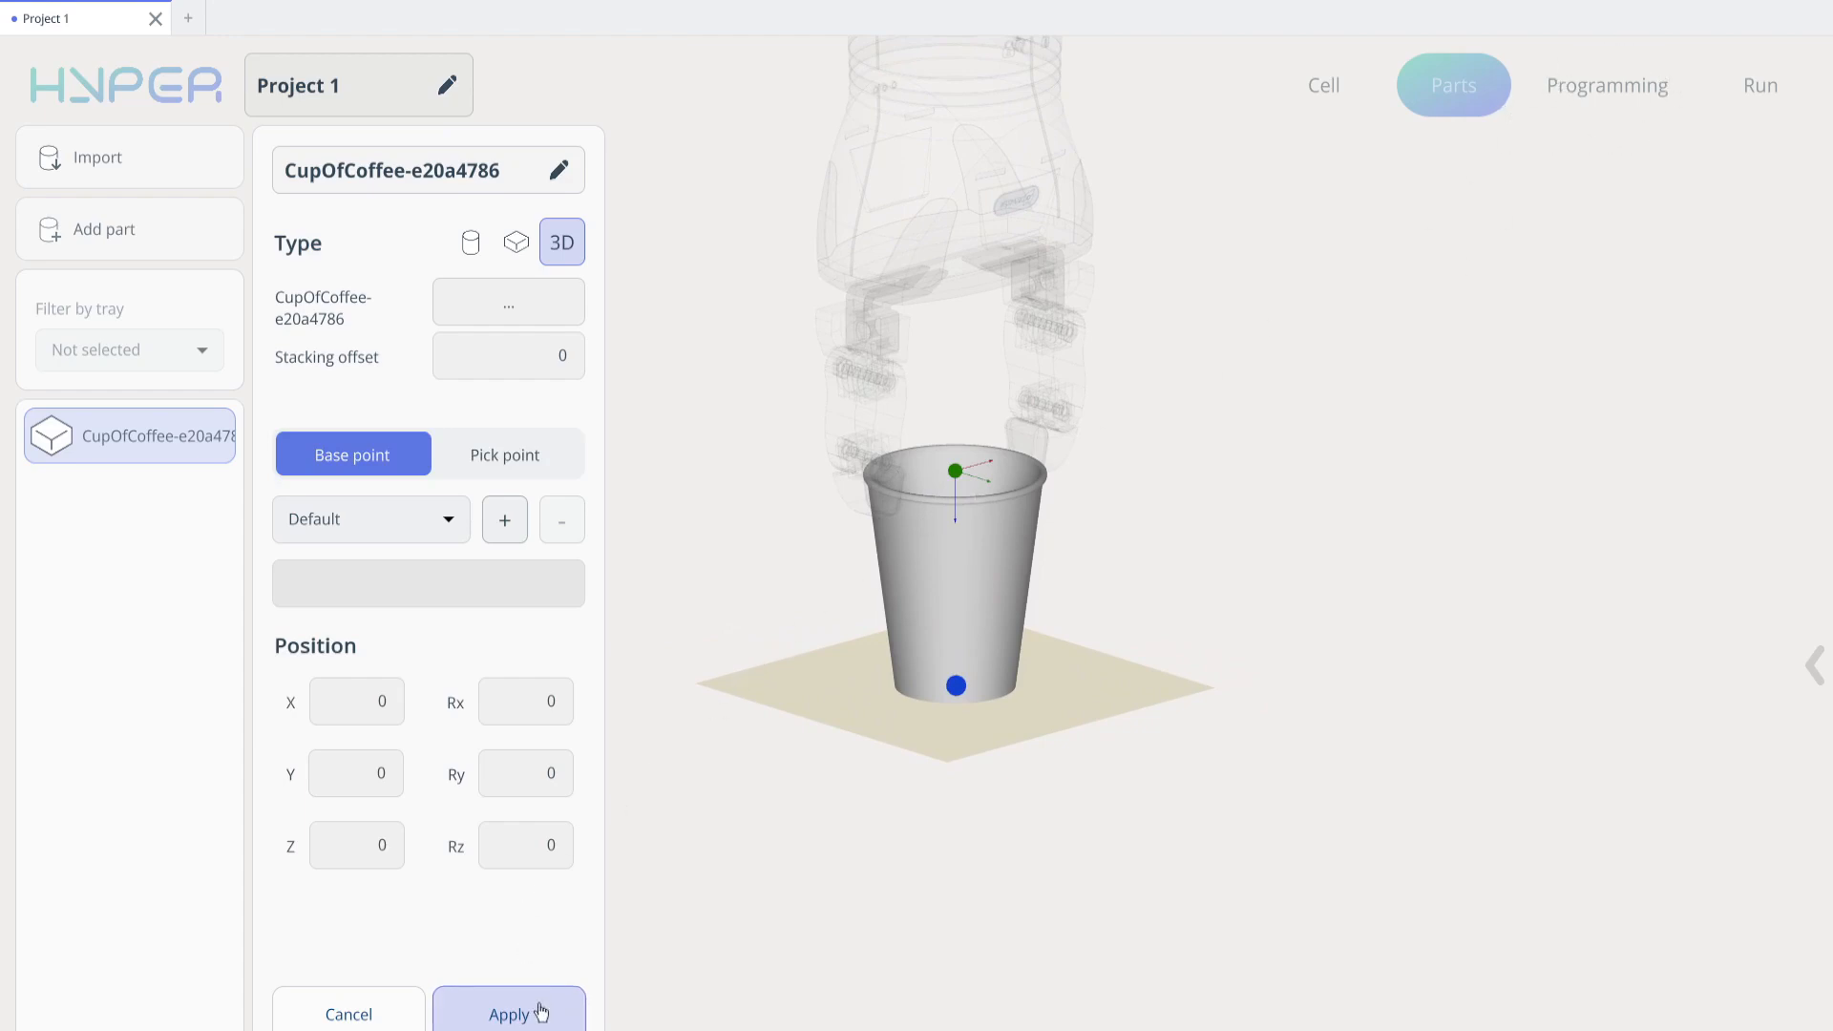
click(540, 1012)
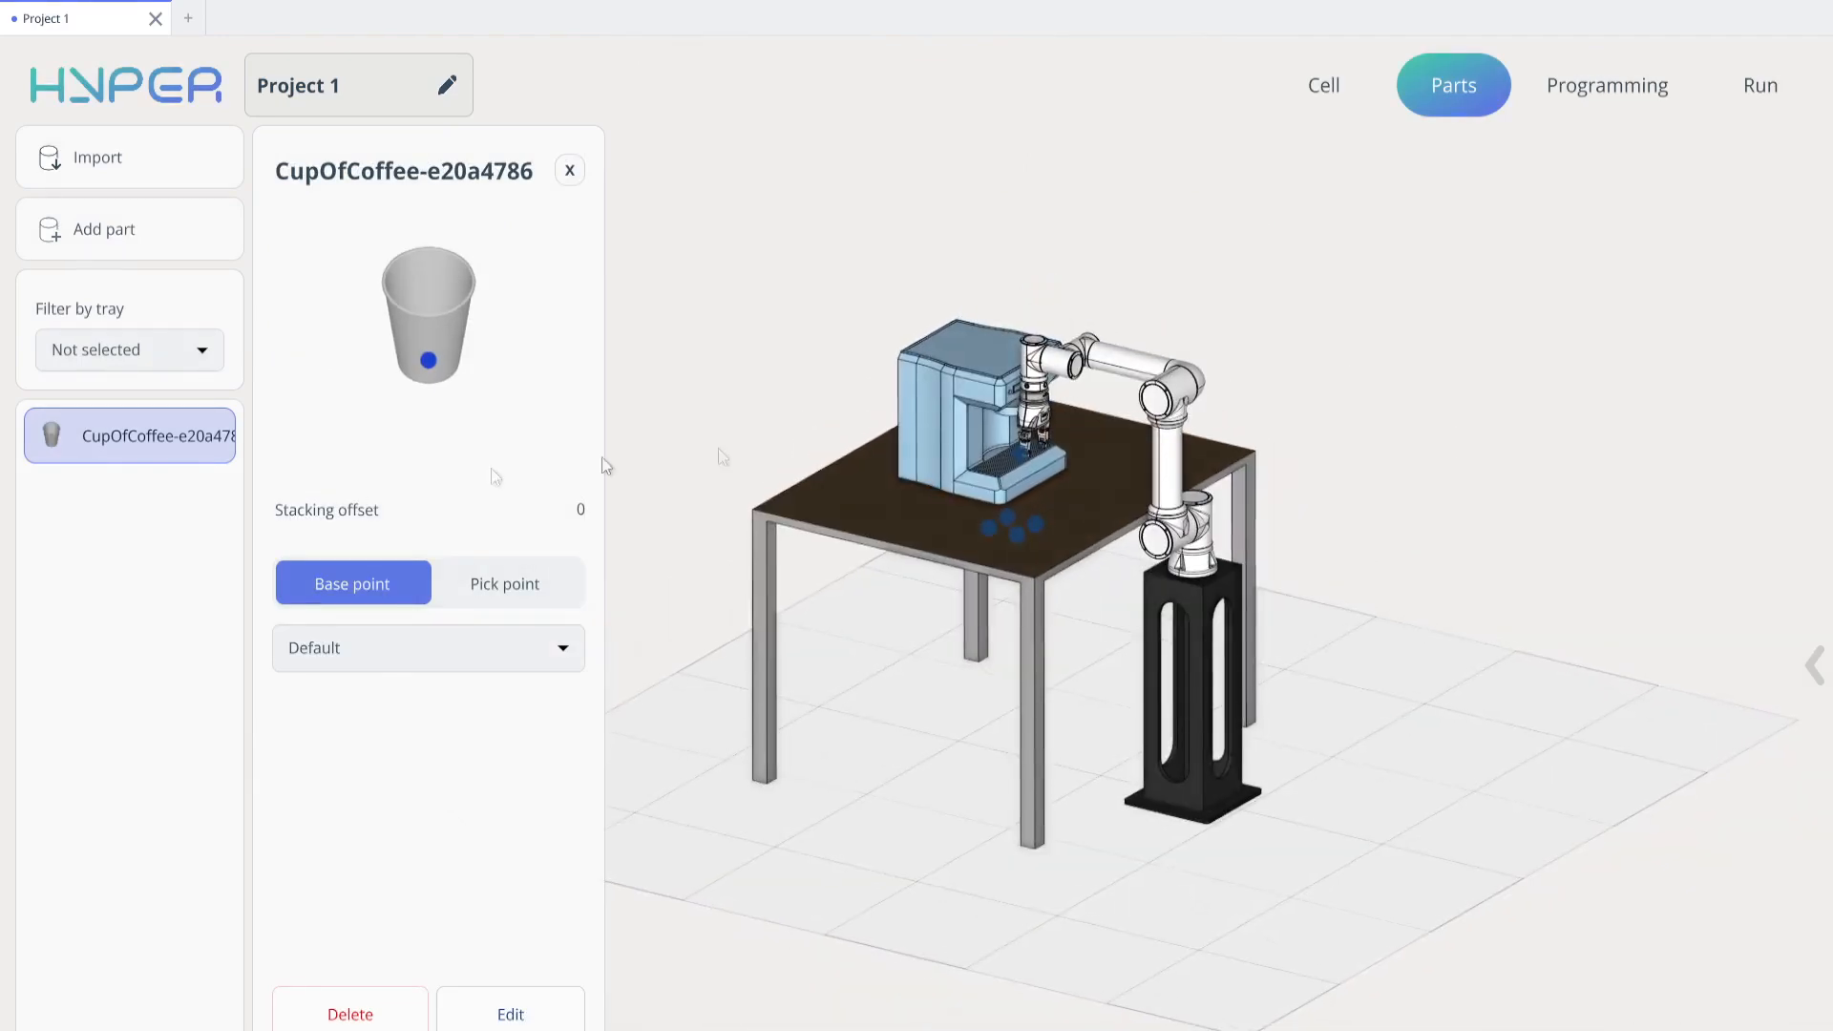
Add a Pick command to the robot program and assign it the coffee cup standing in the coffee machine
drag(1029, 459, 725, 564)
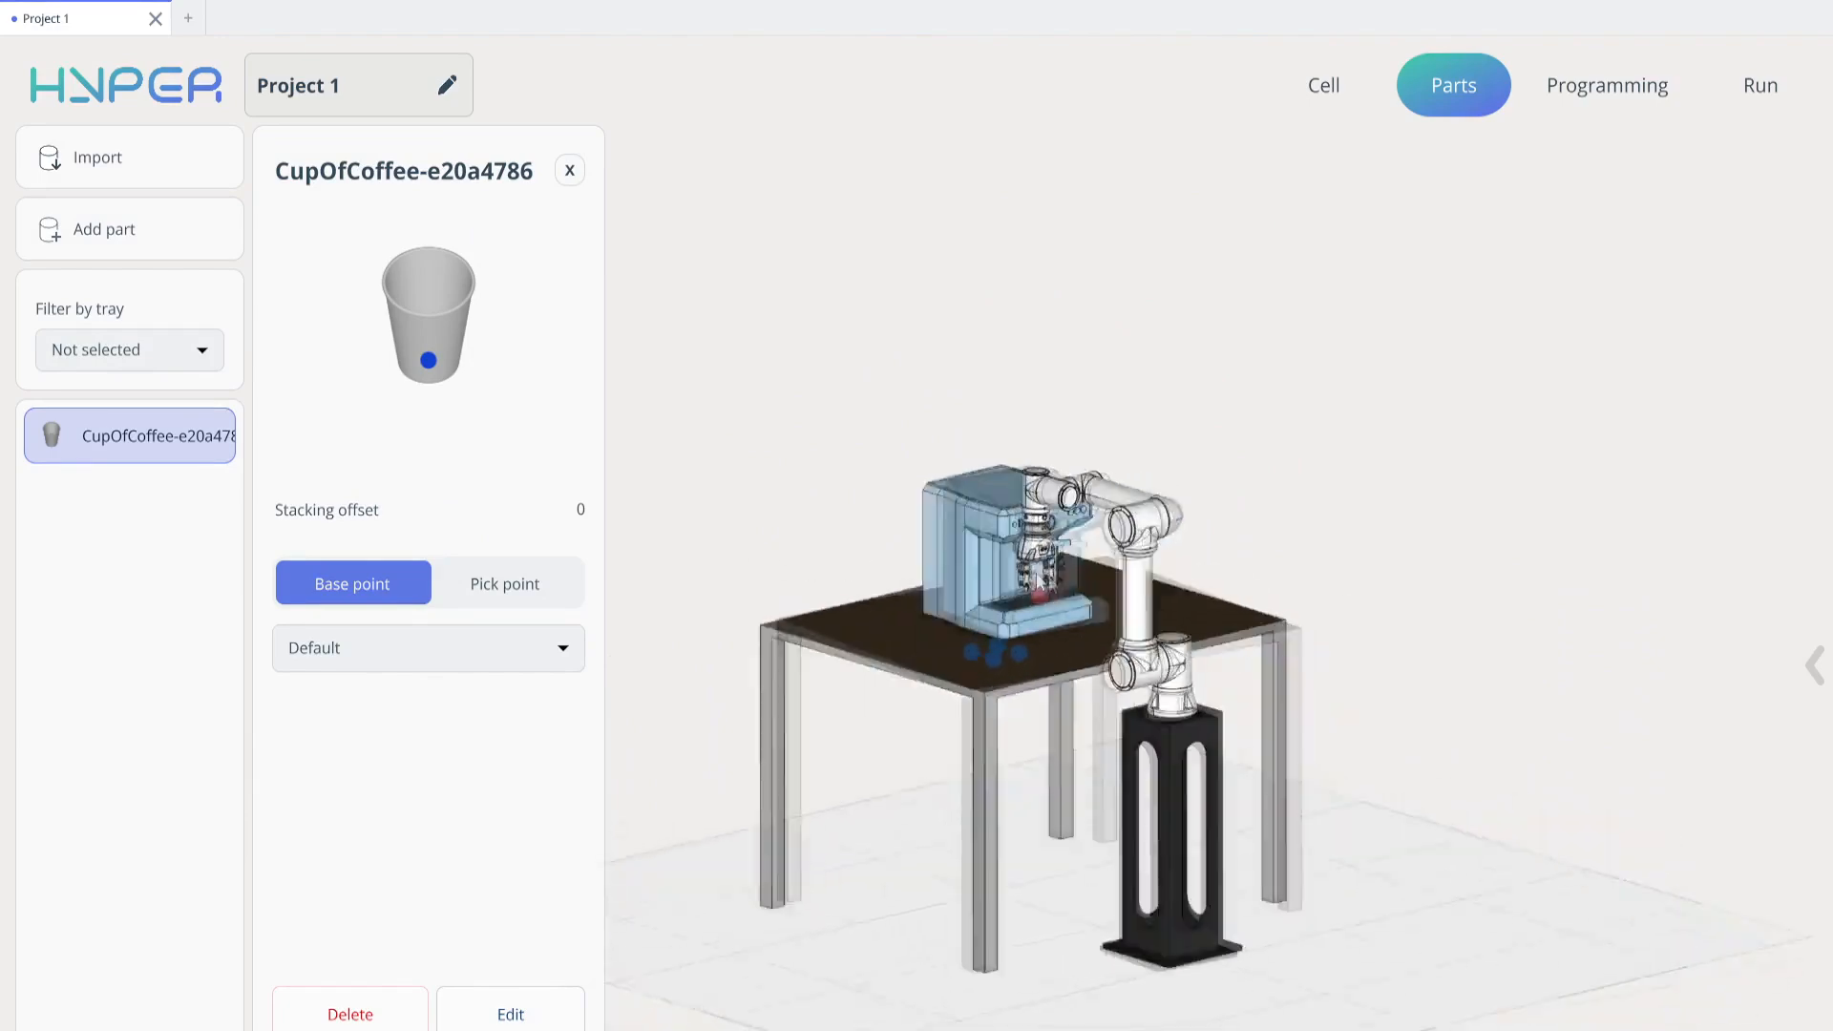
click(1577, 84)
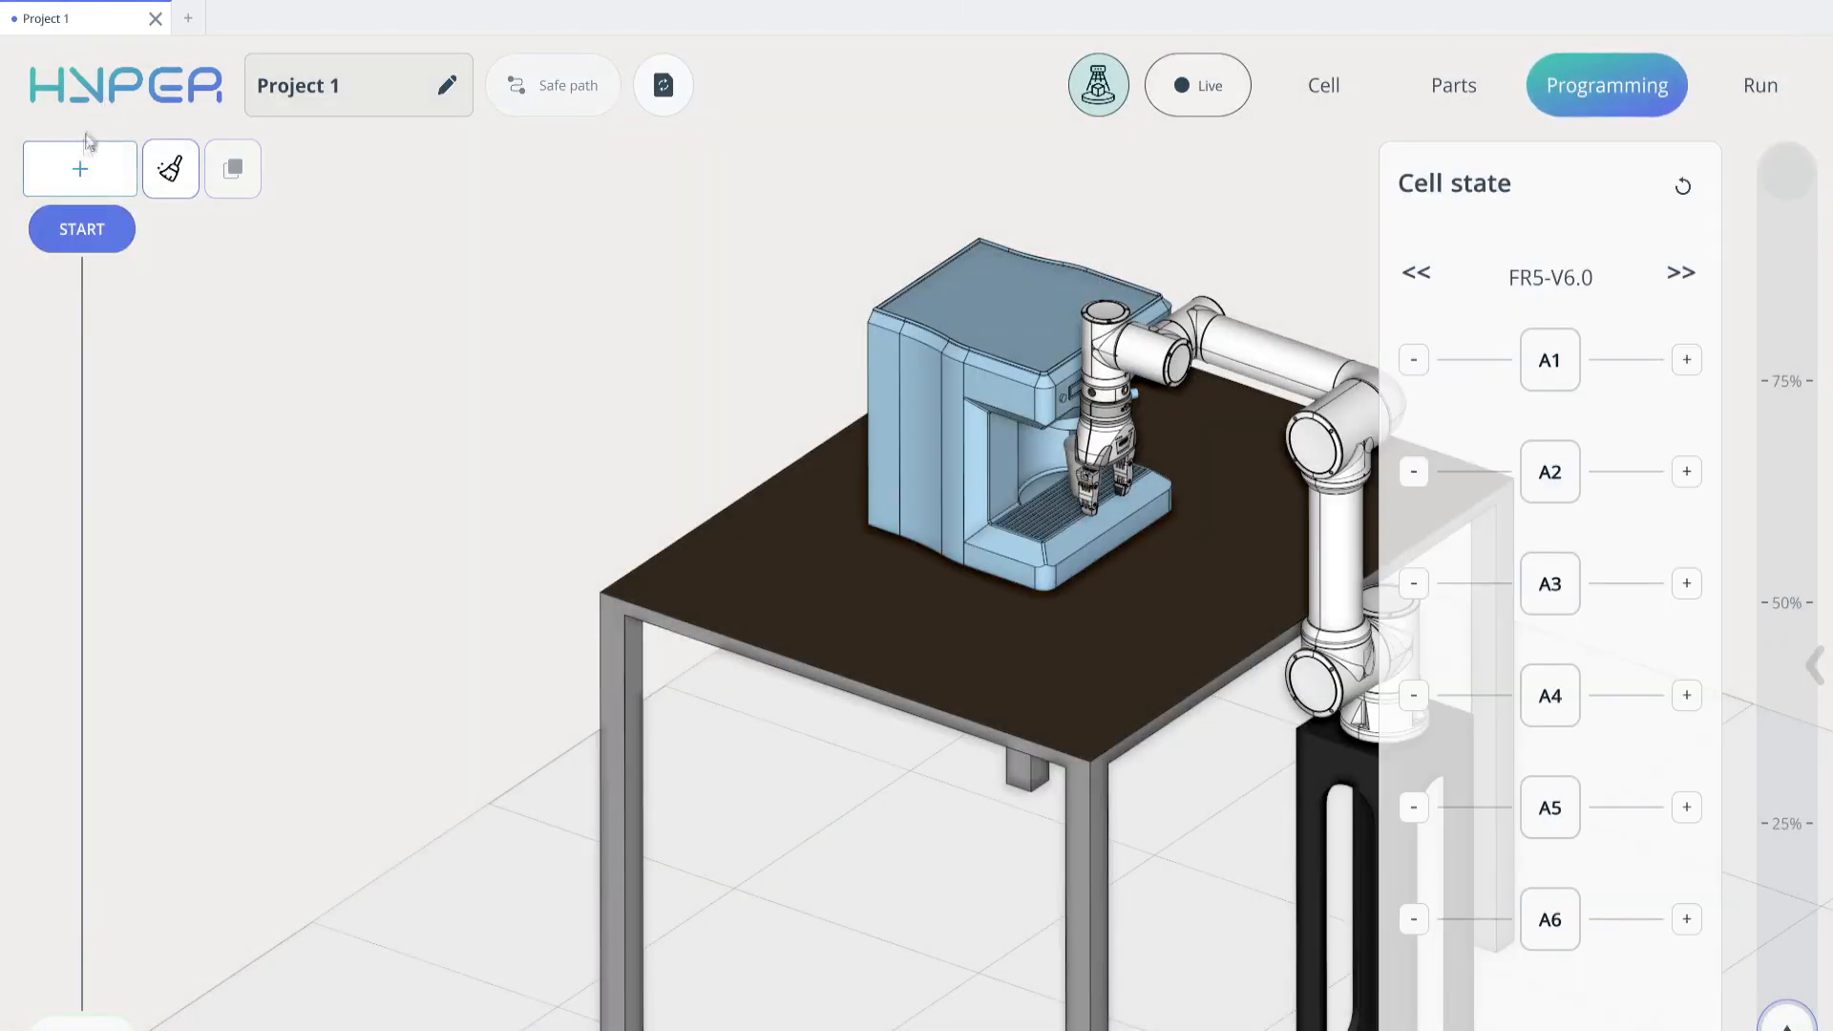
click(80, 169)
drag(190, 276, 113, 300)
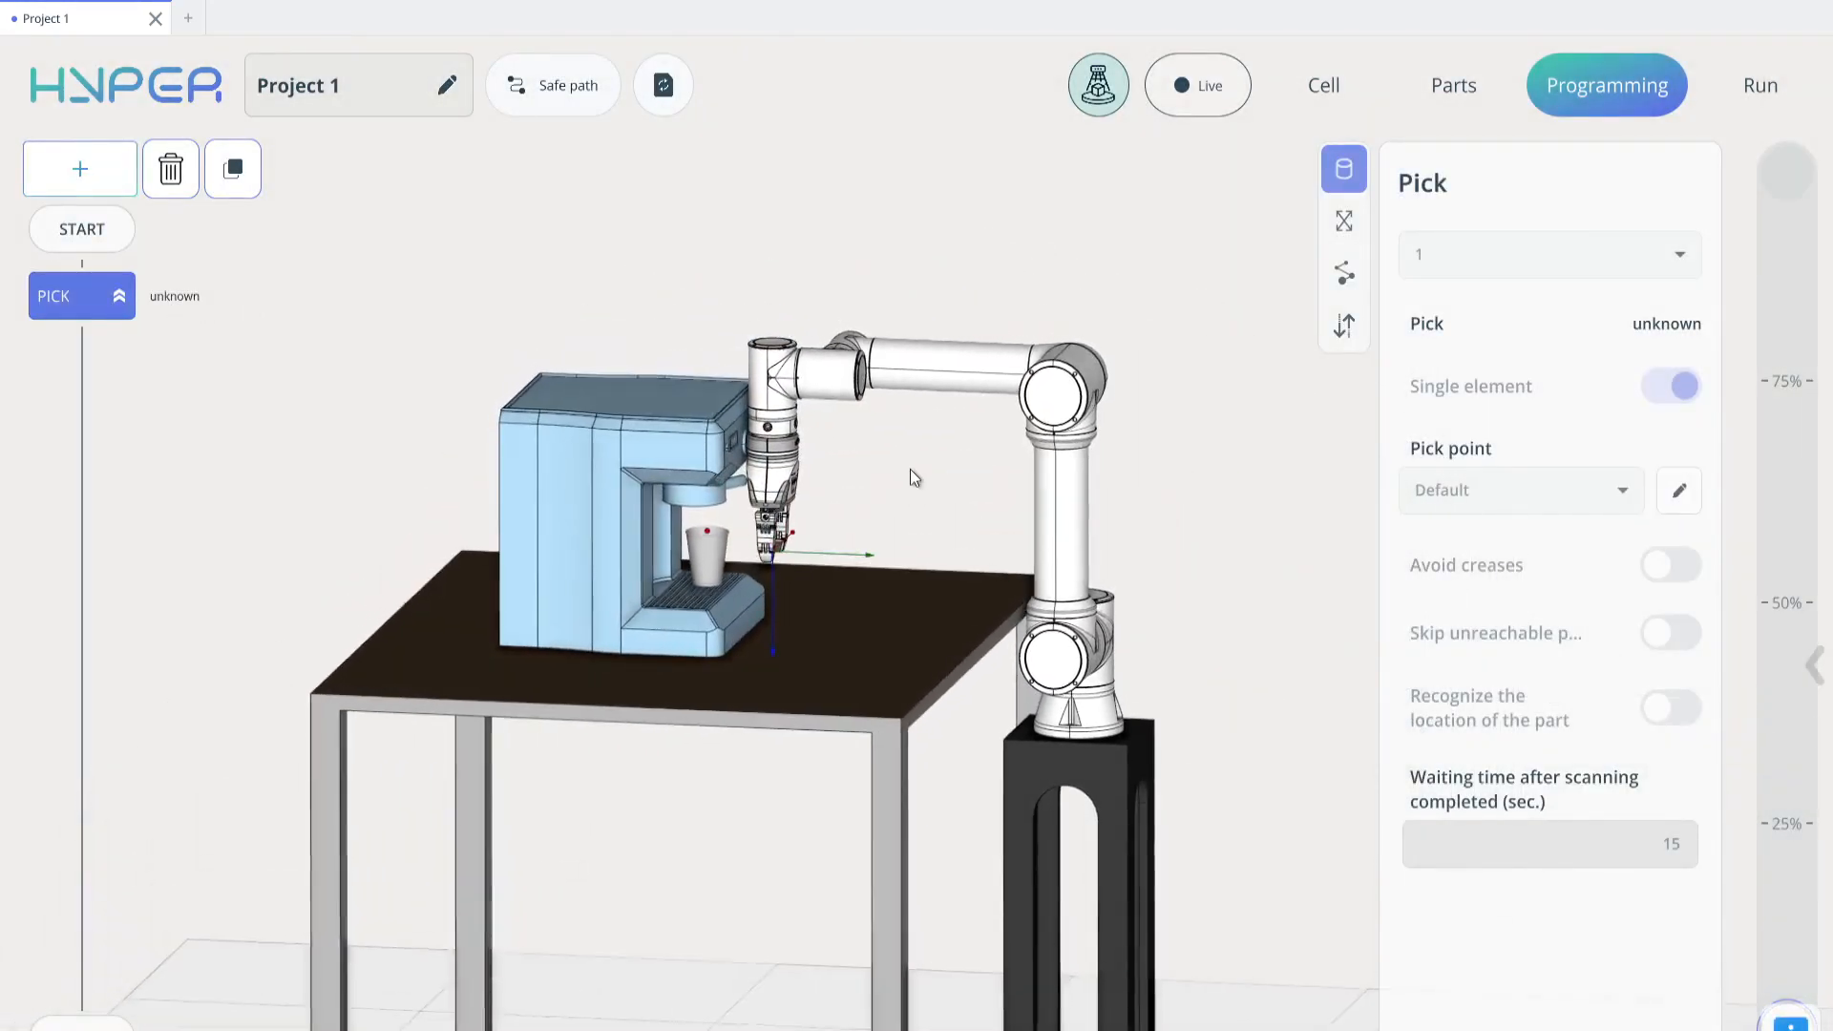
click(714, 517)
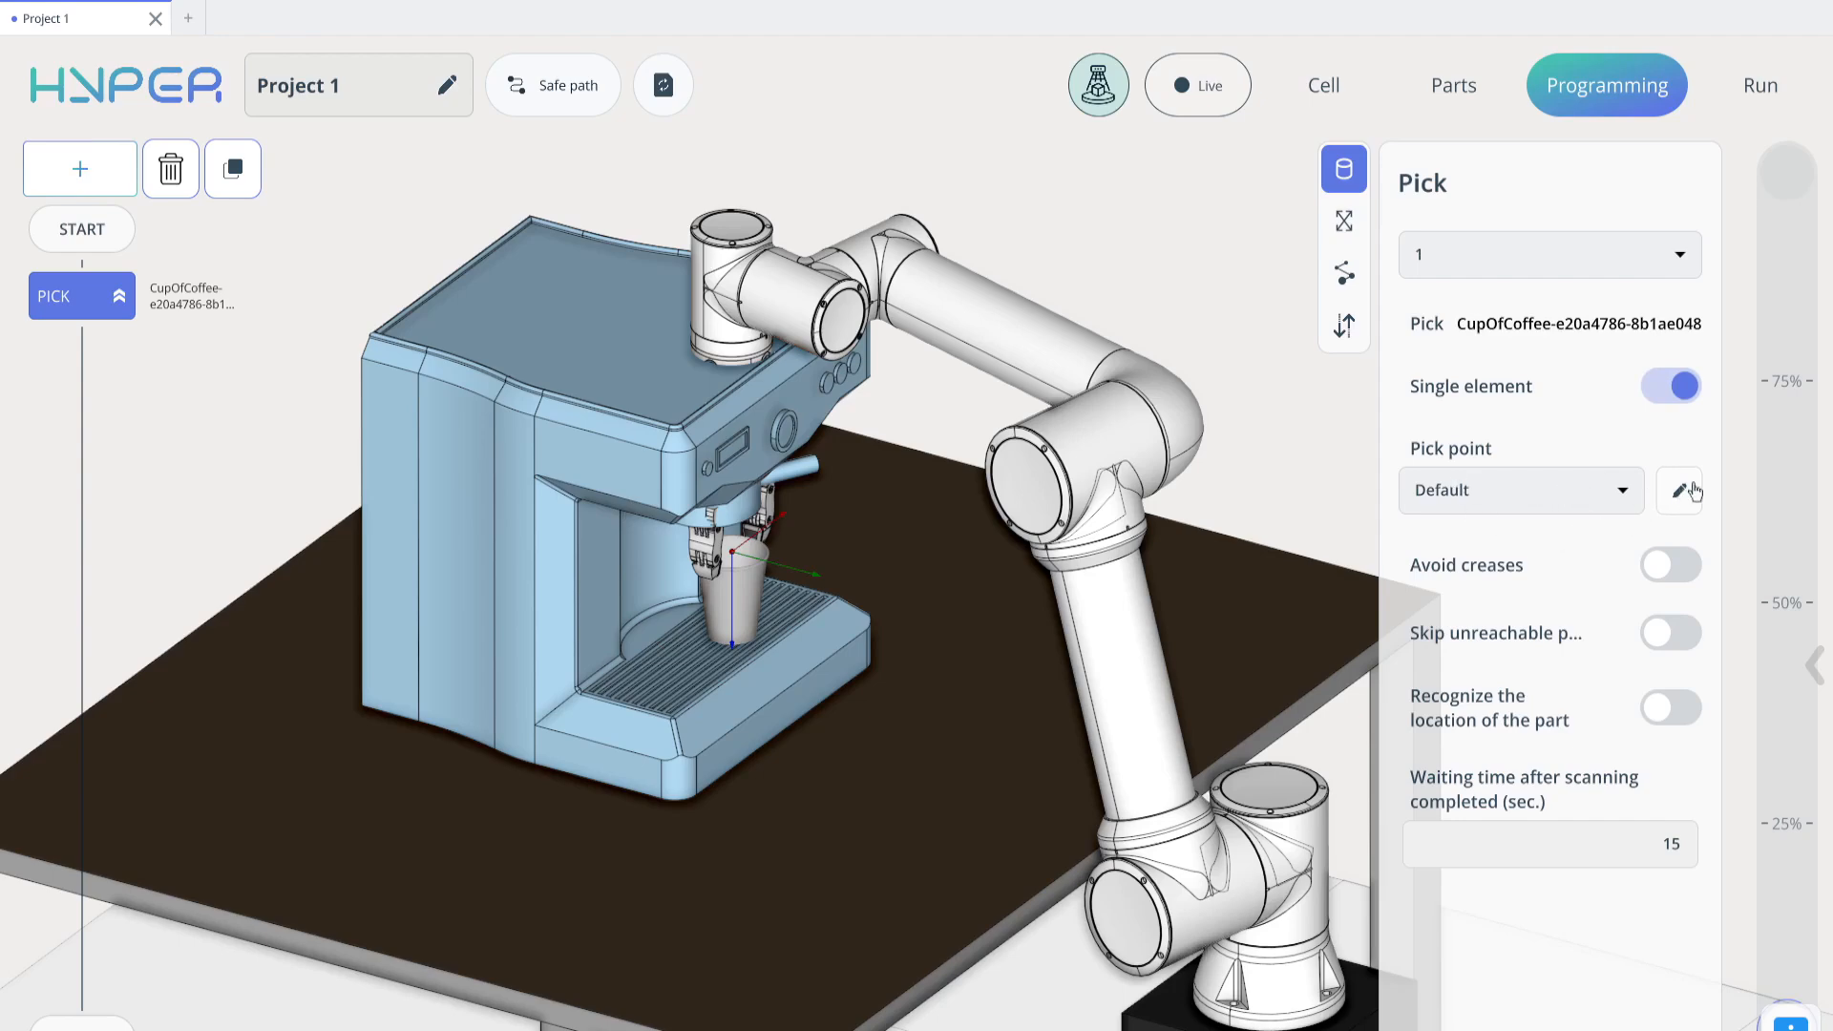
Try placing a new pick point for the cup at different spots on its rim and side wall, and discard it
middle_drag(797, 565, 909, 526)
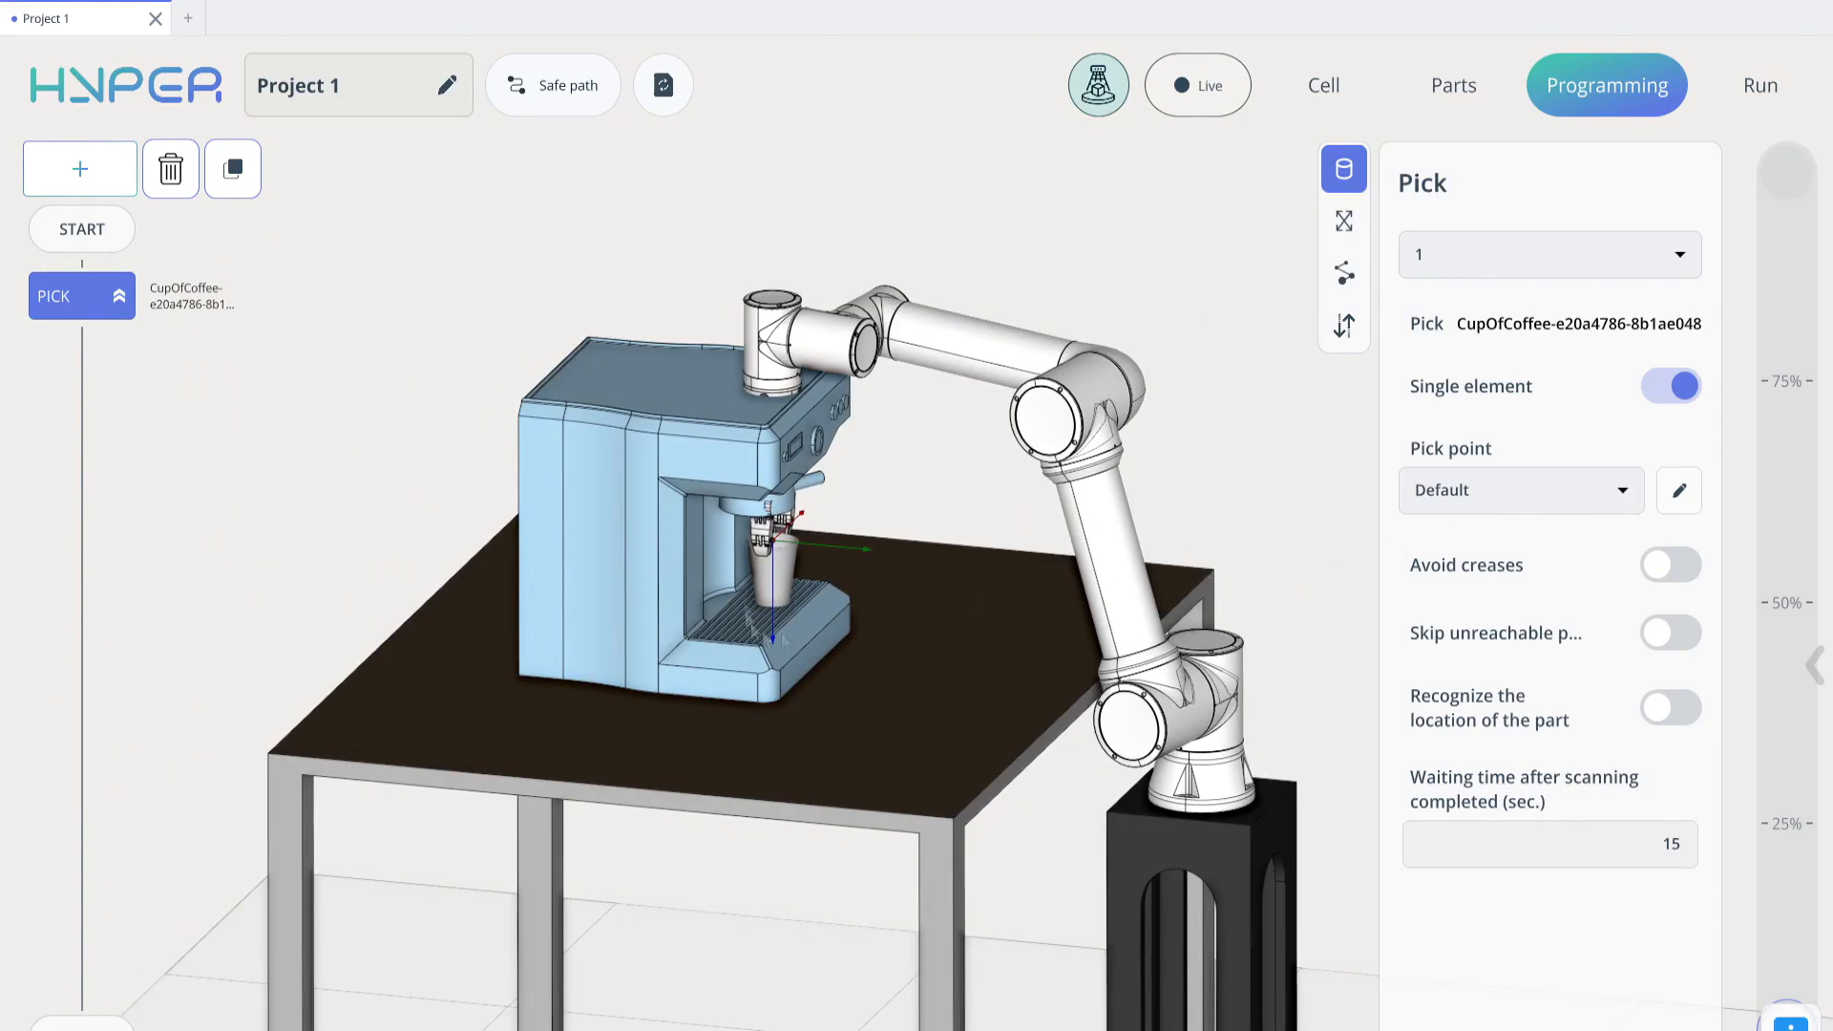
click(1677, 494)
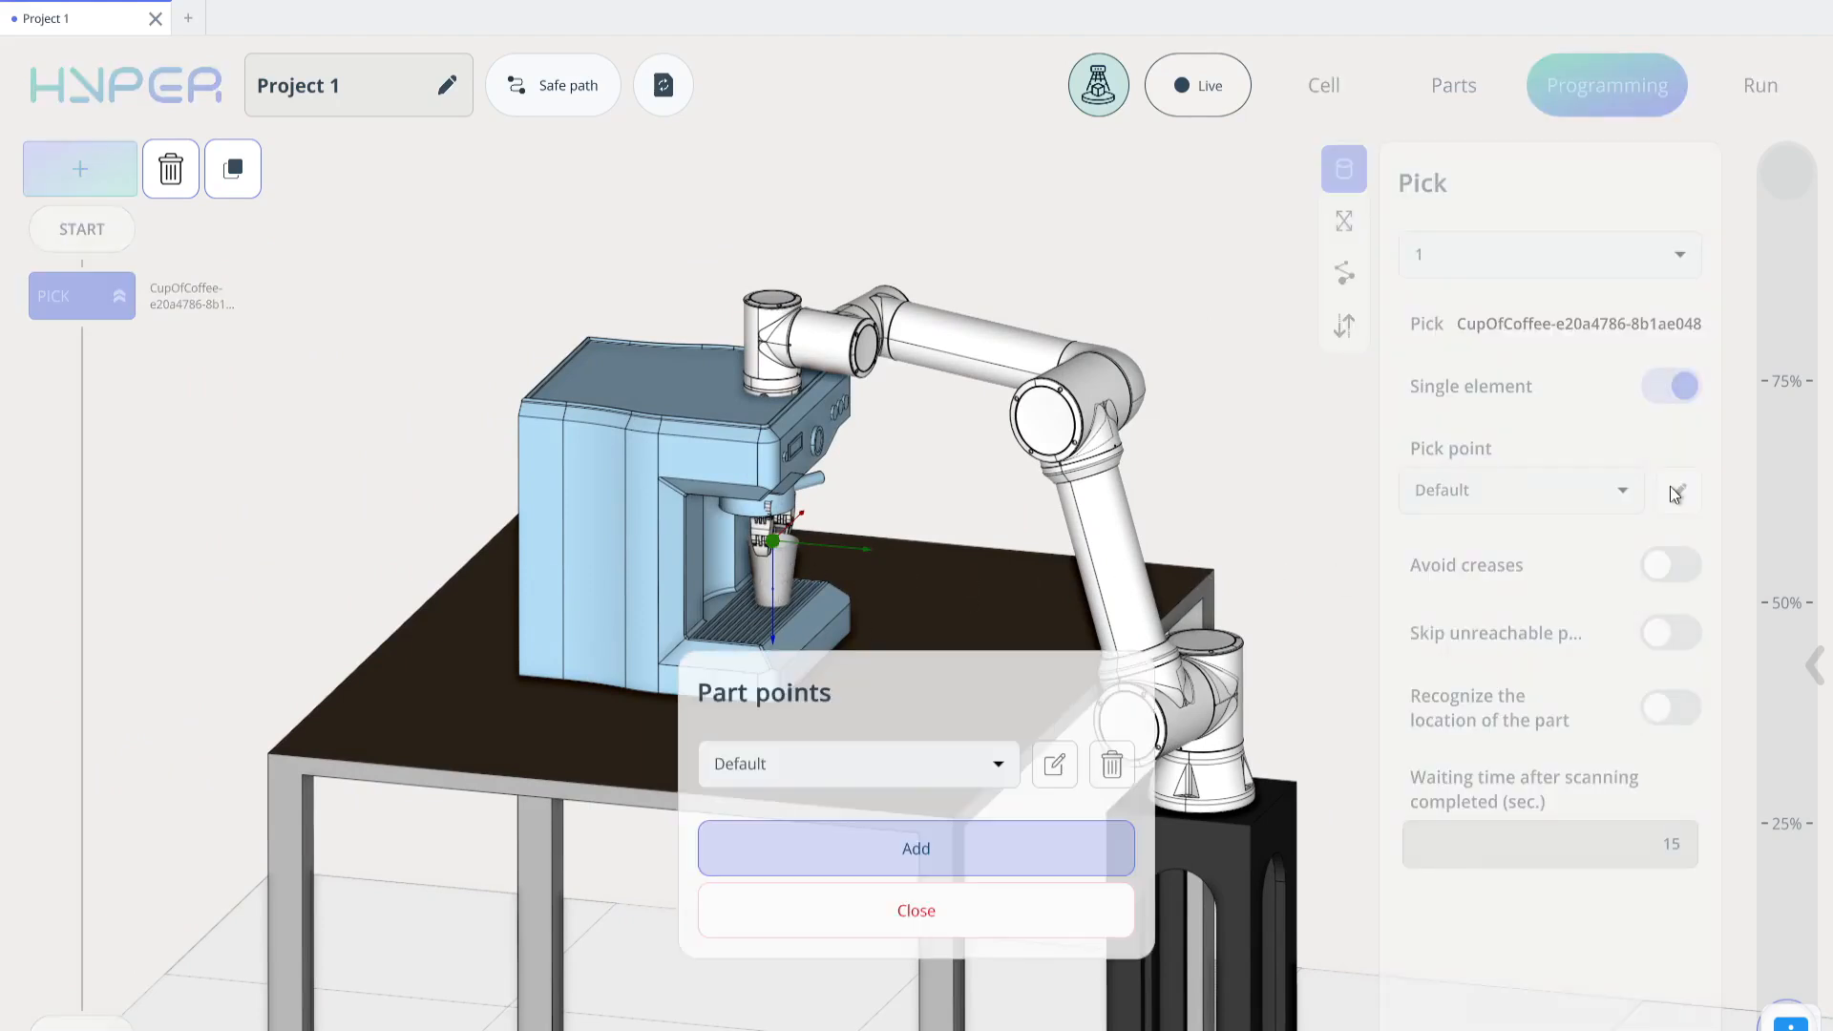
click(993, 862)
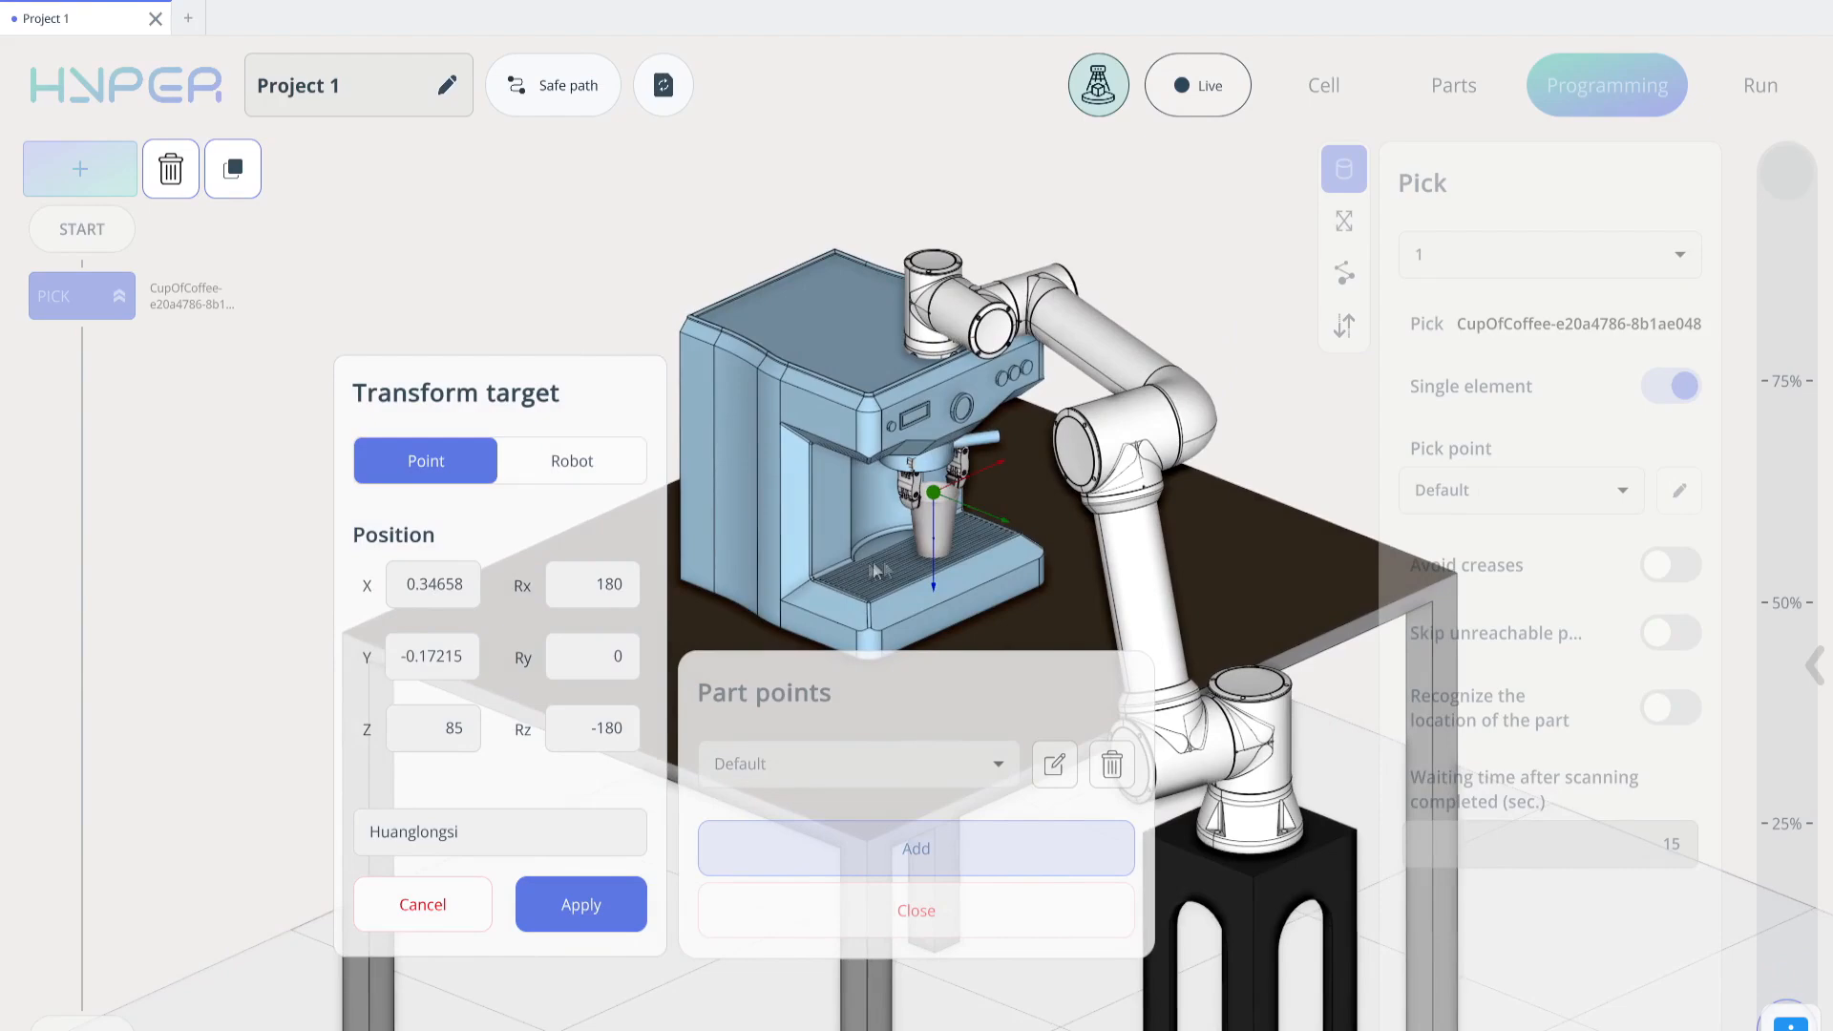
scroll(926, 477, up, 5)
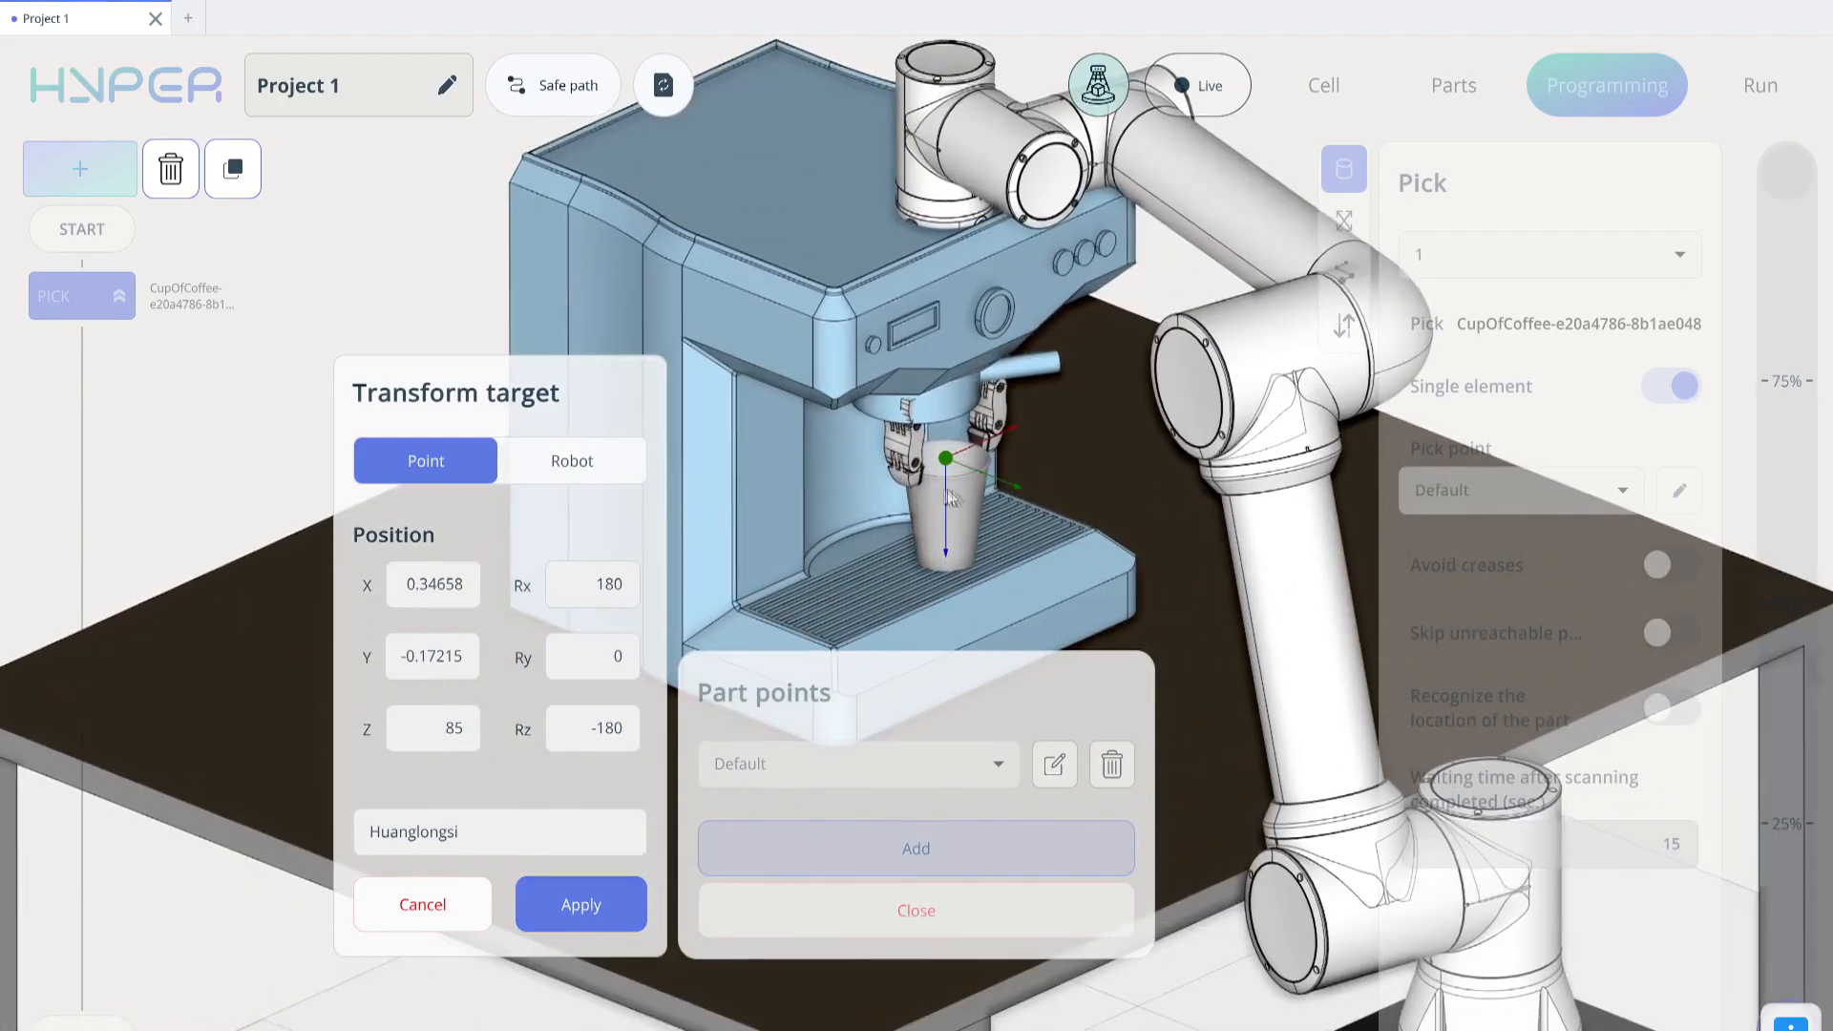
click(968, 485)
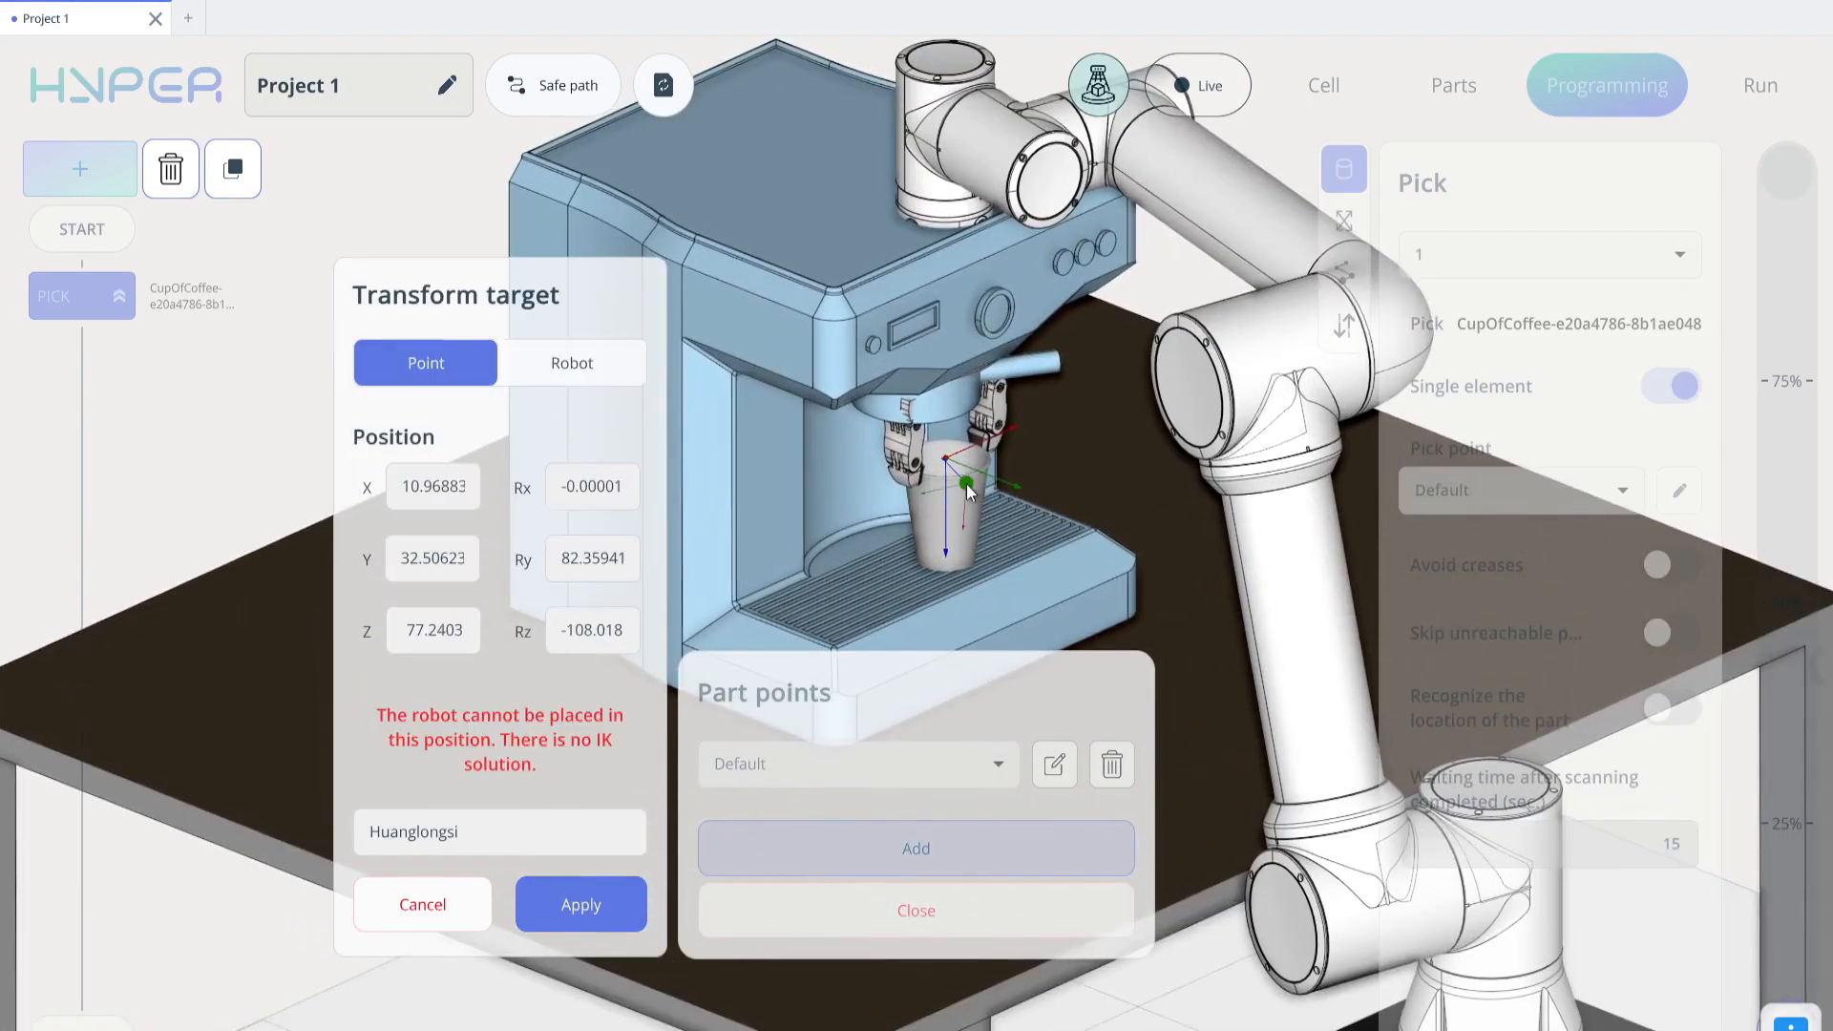
click(969, 452)
click(948, 500)
click(948, 475)
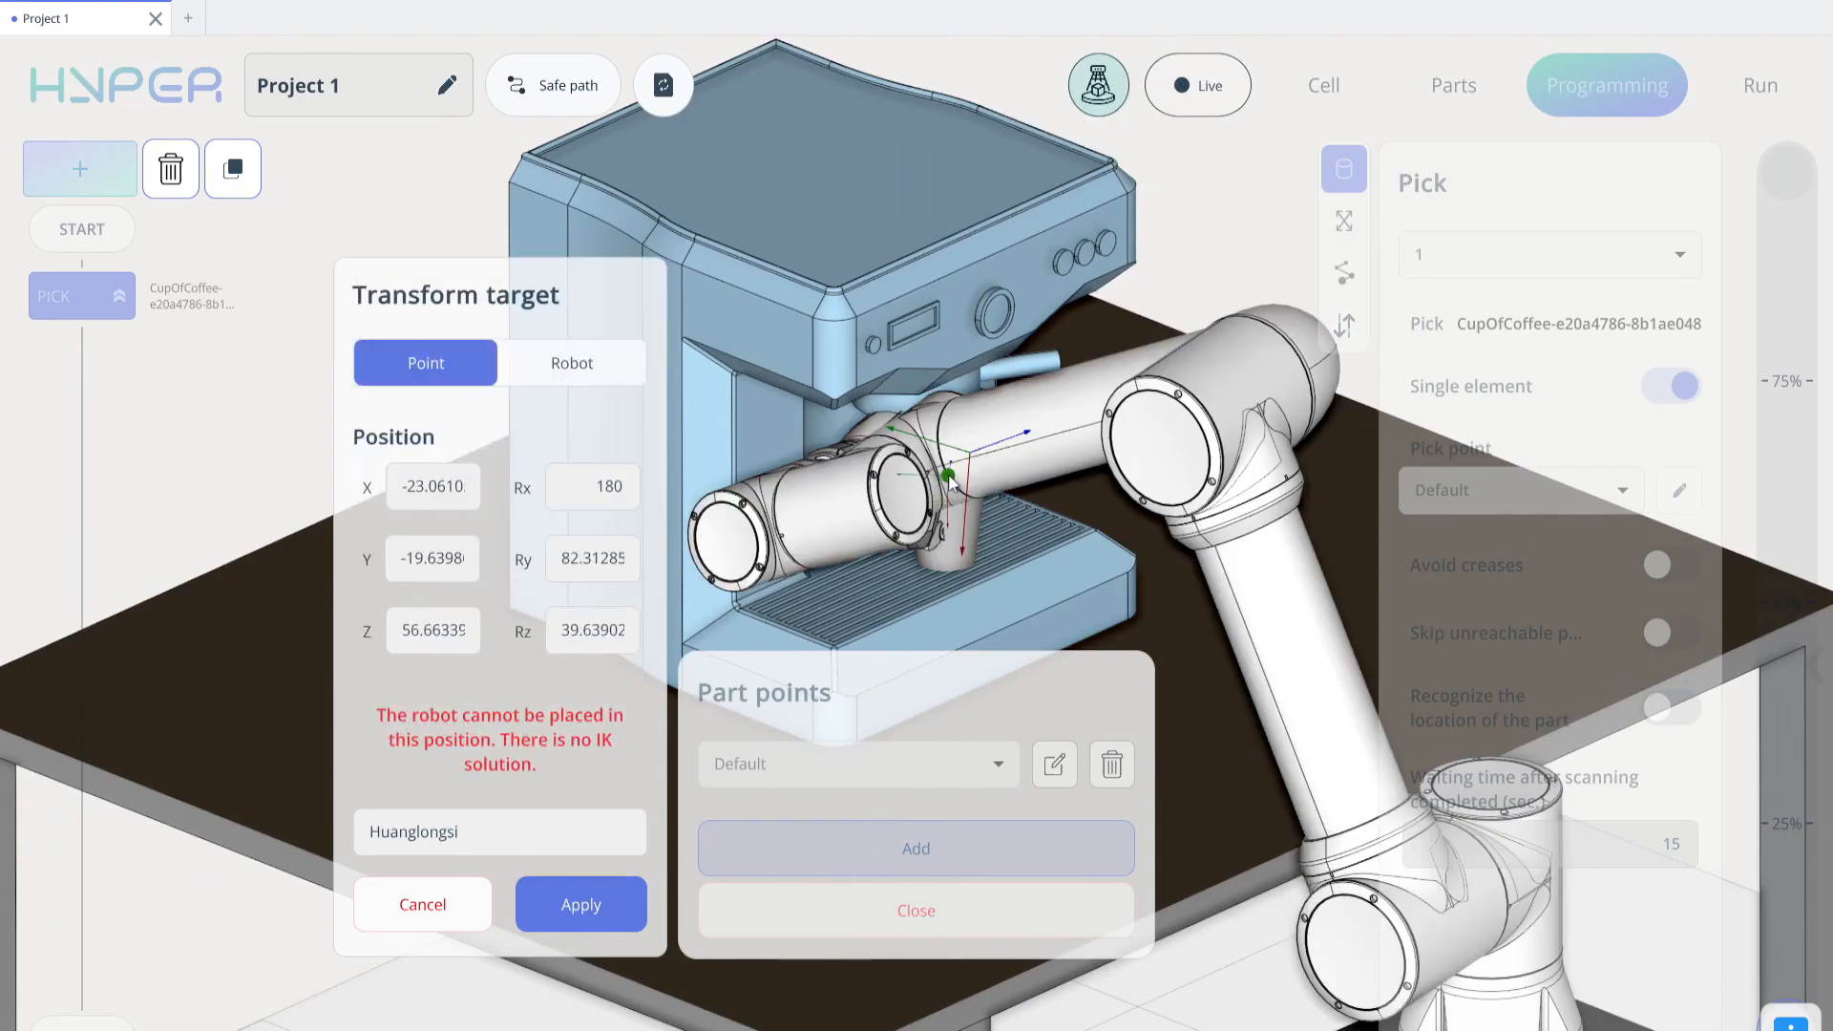
middle_drag(1000, 487, 821, 482)
click(916, 486)
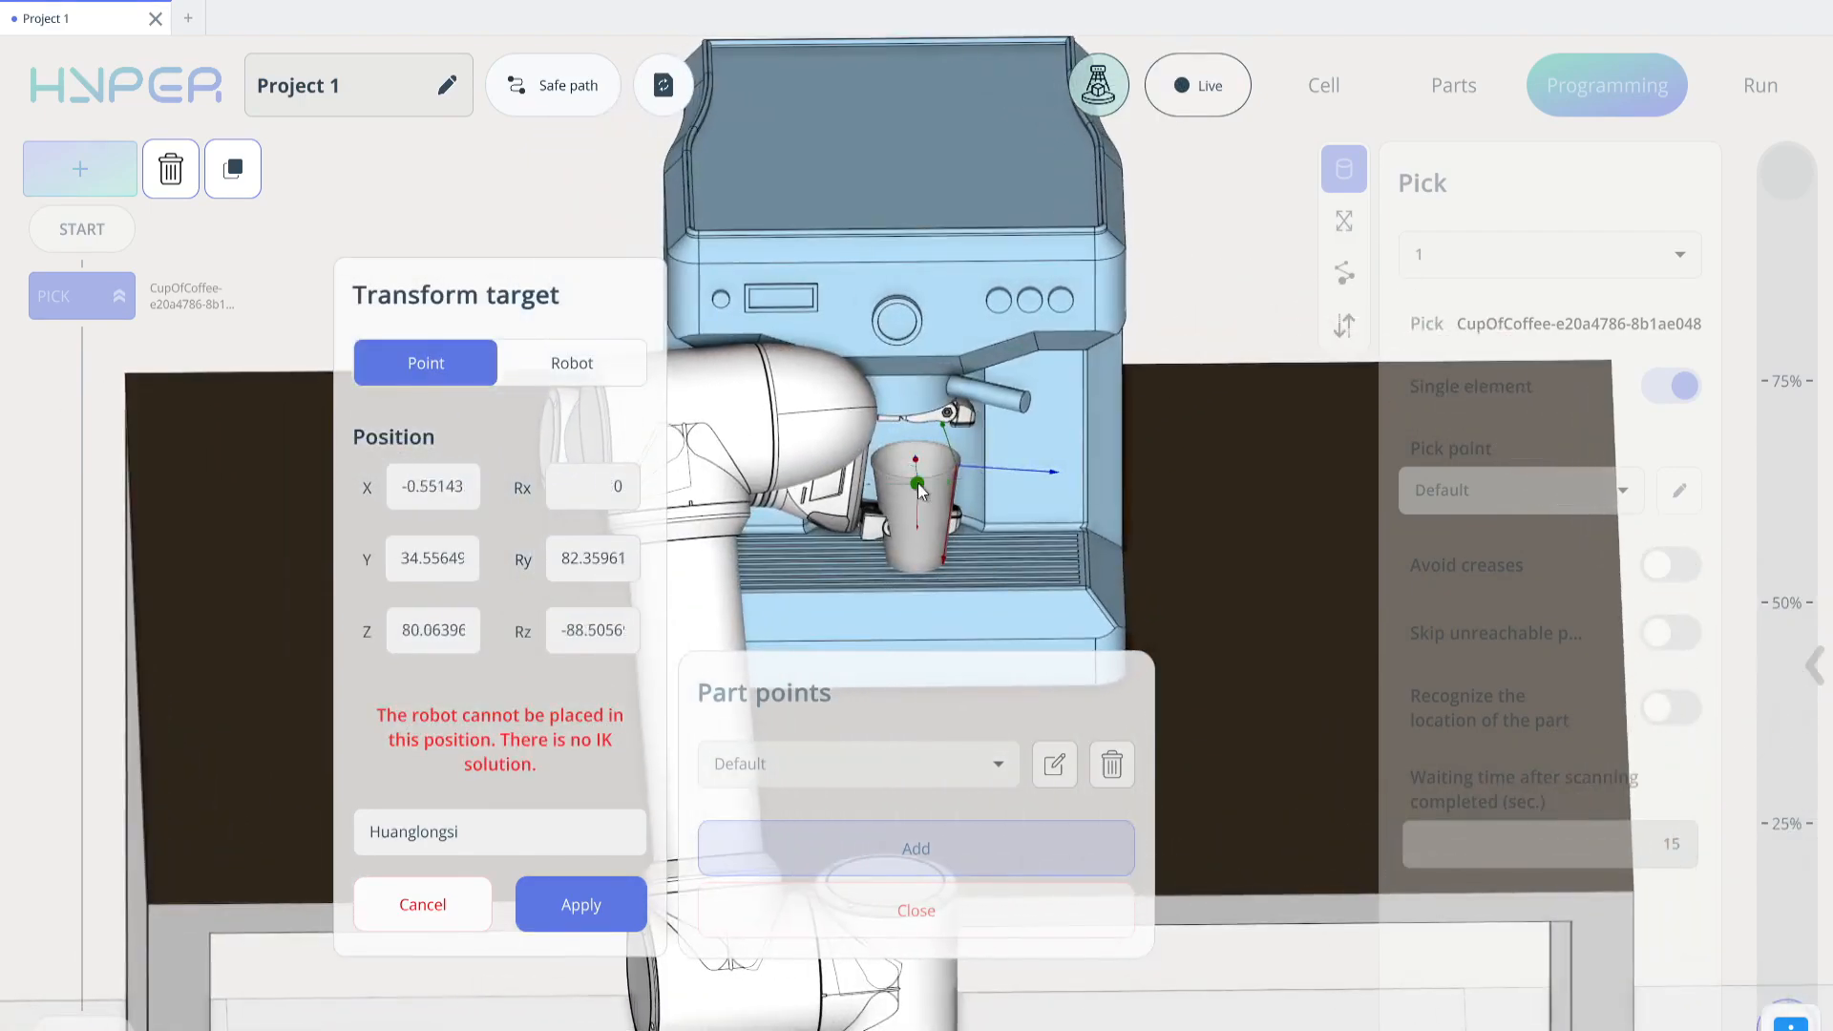
click(922, 457)
click(924, 468)
click(922, 473)
click(924, 465)
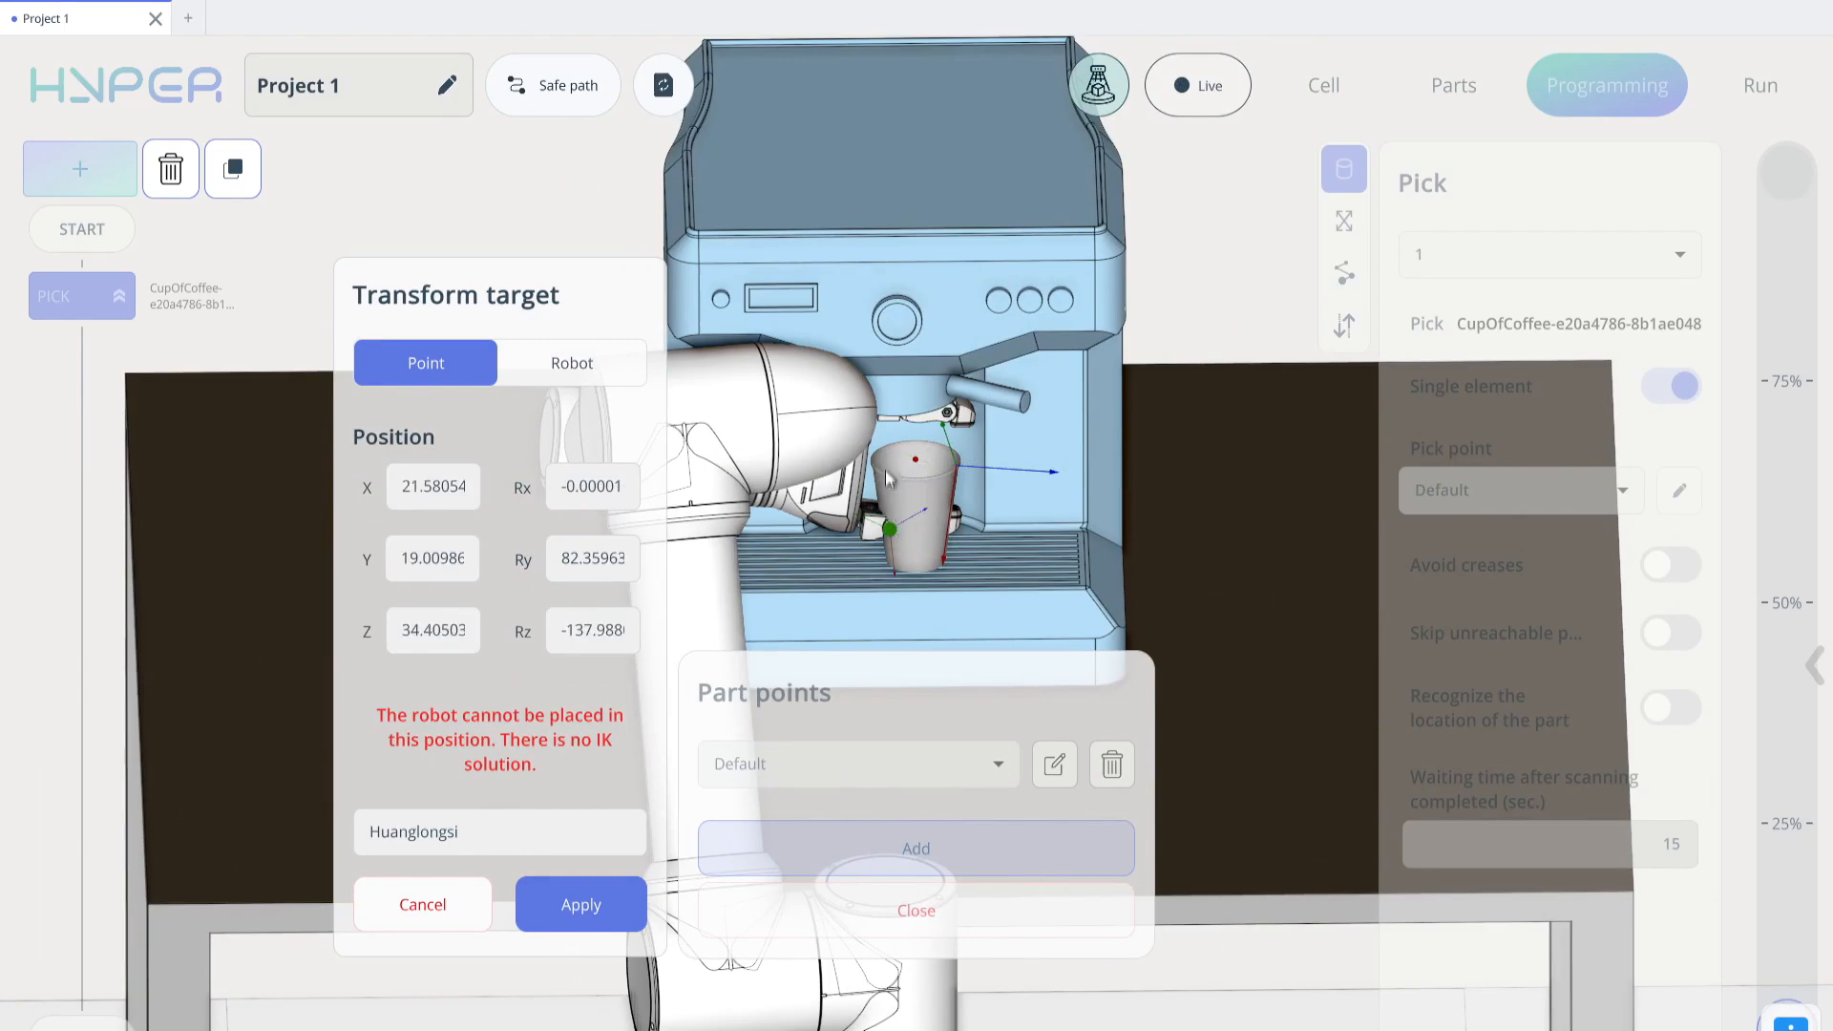
click(928, 461)
click(926, 463)
click(910, 474)
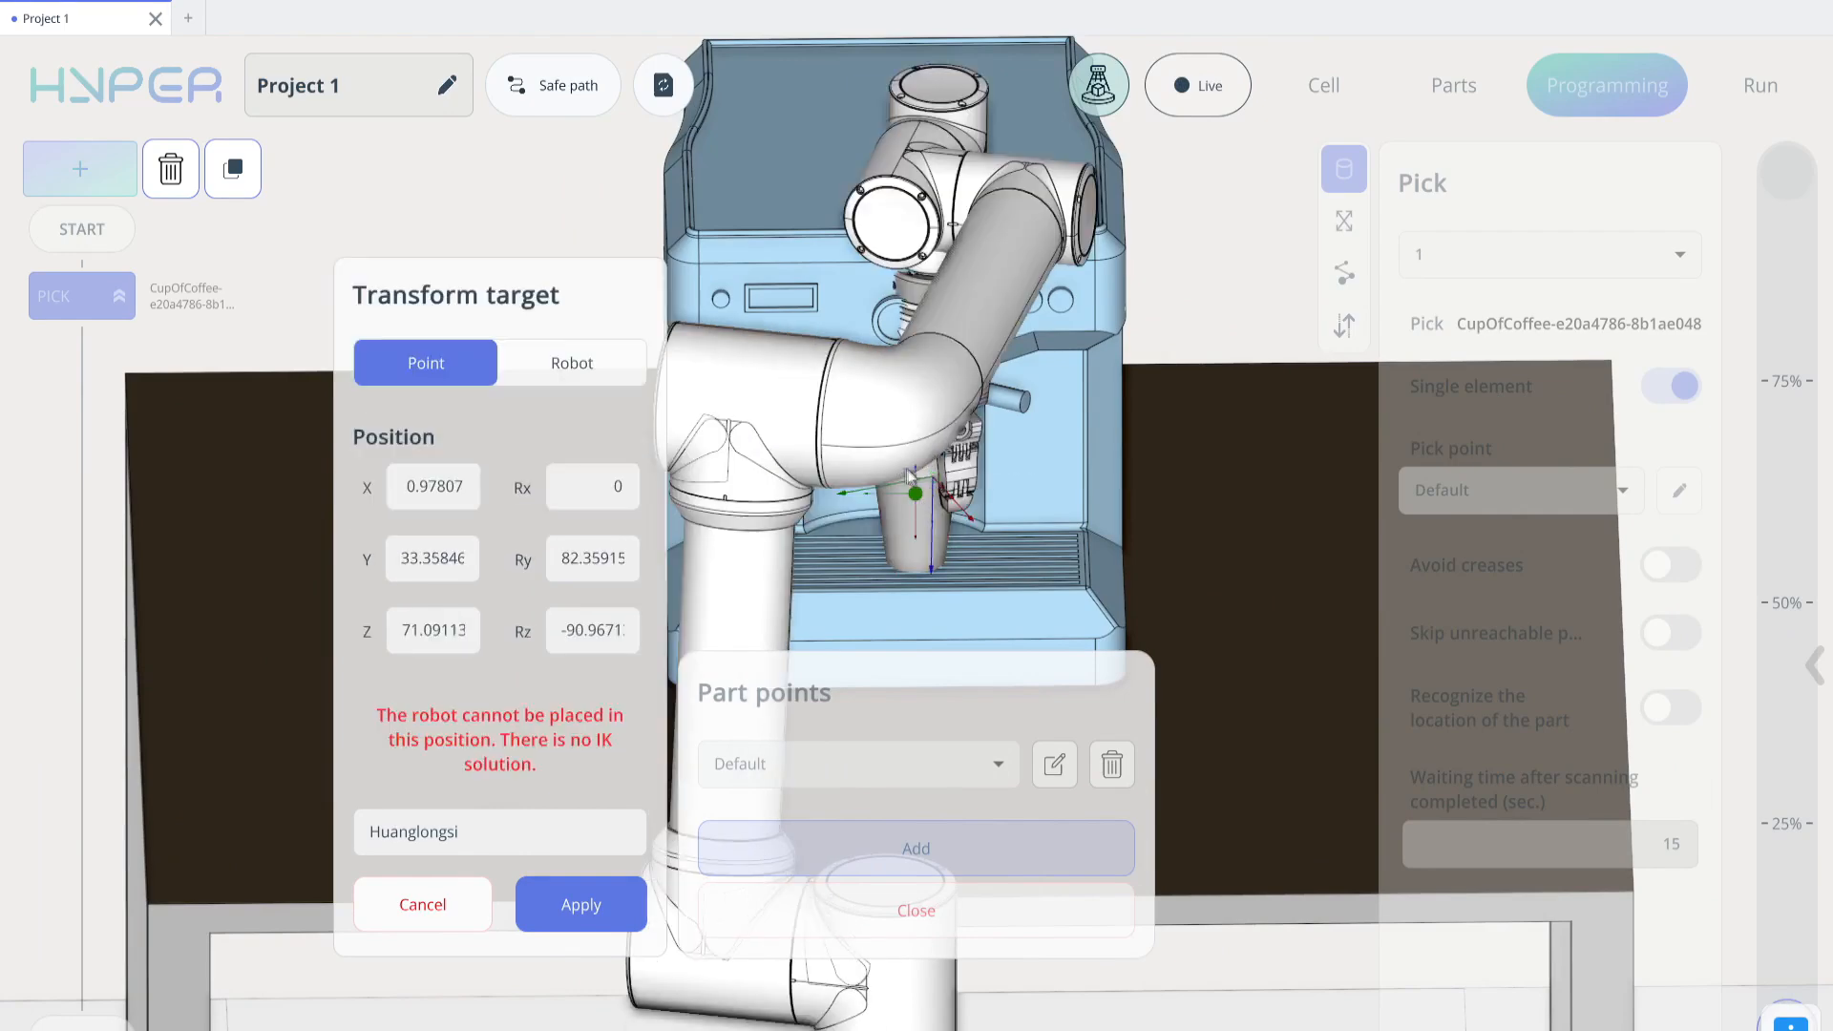
scroll(908, 496, up, 5)
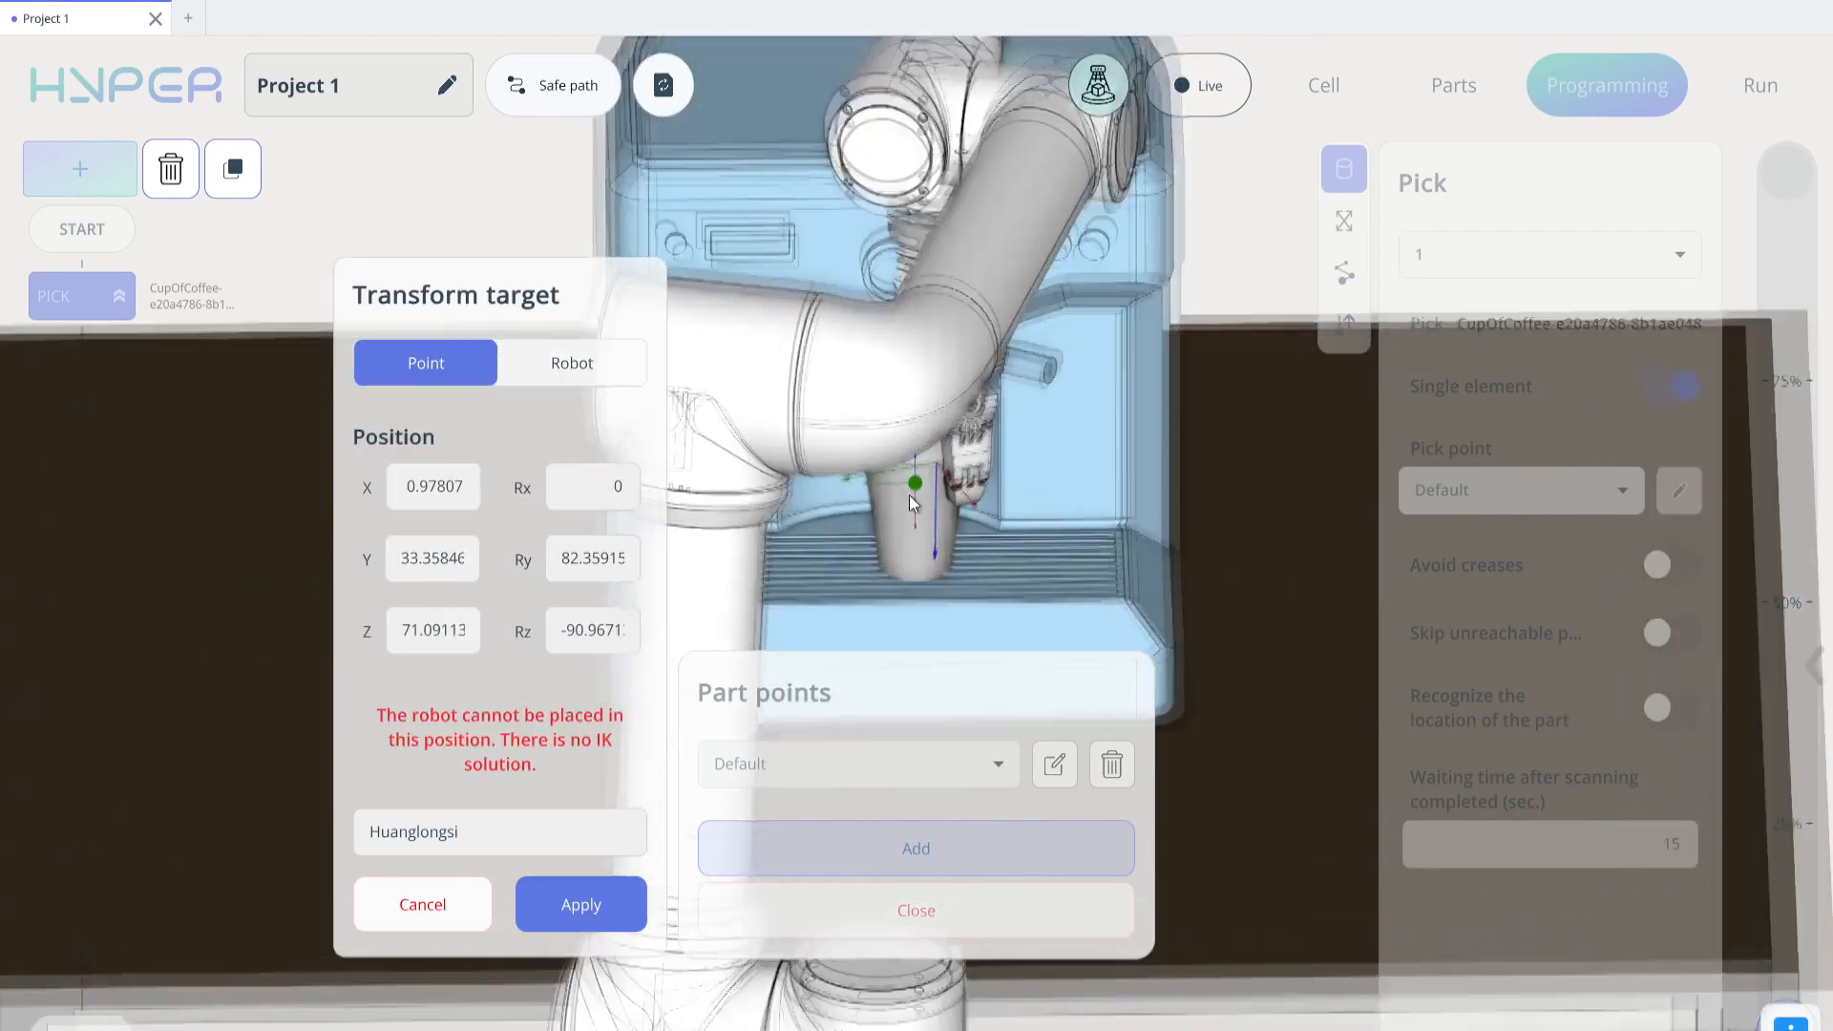
scroll(916, 498, down, 8)
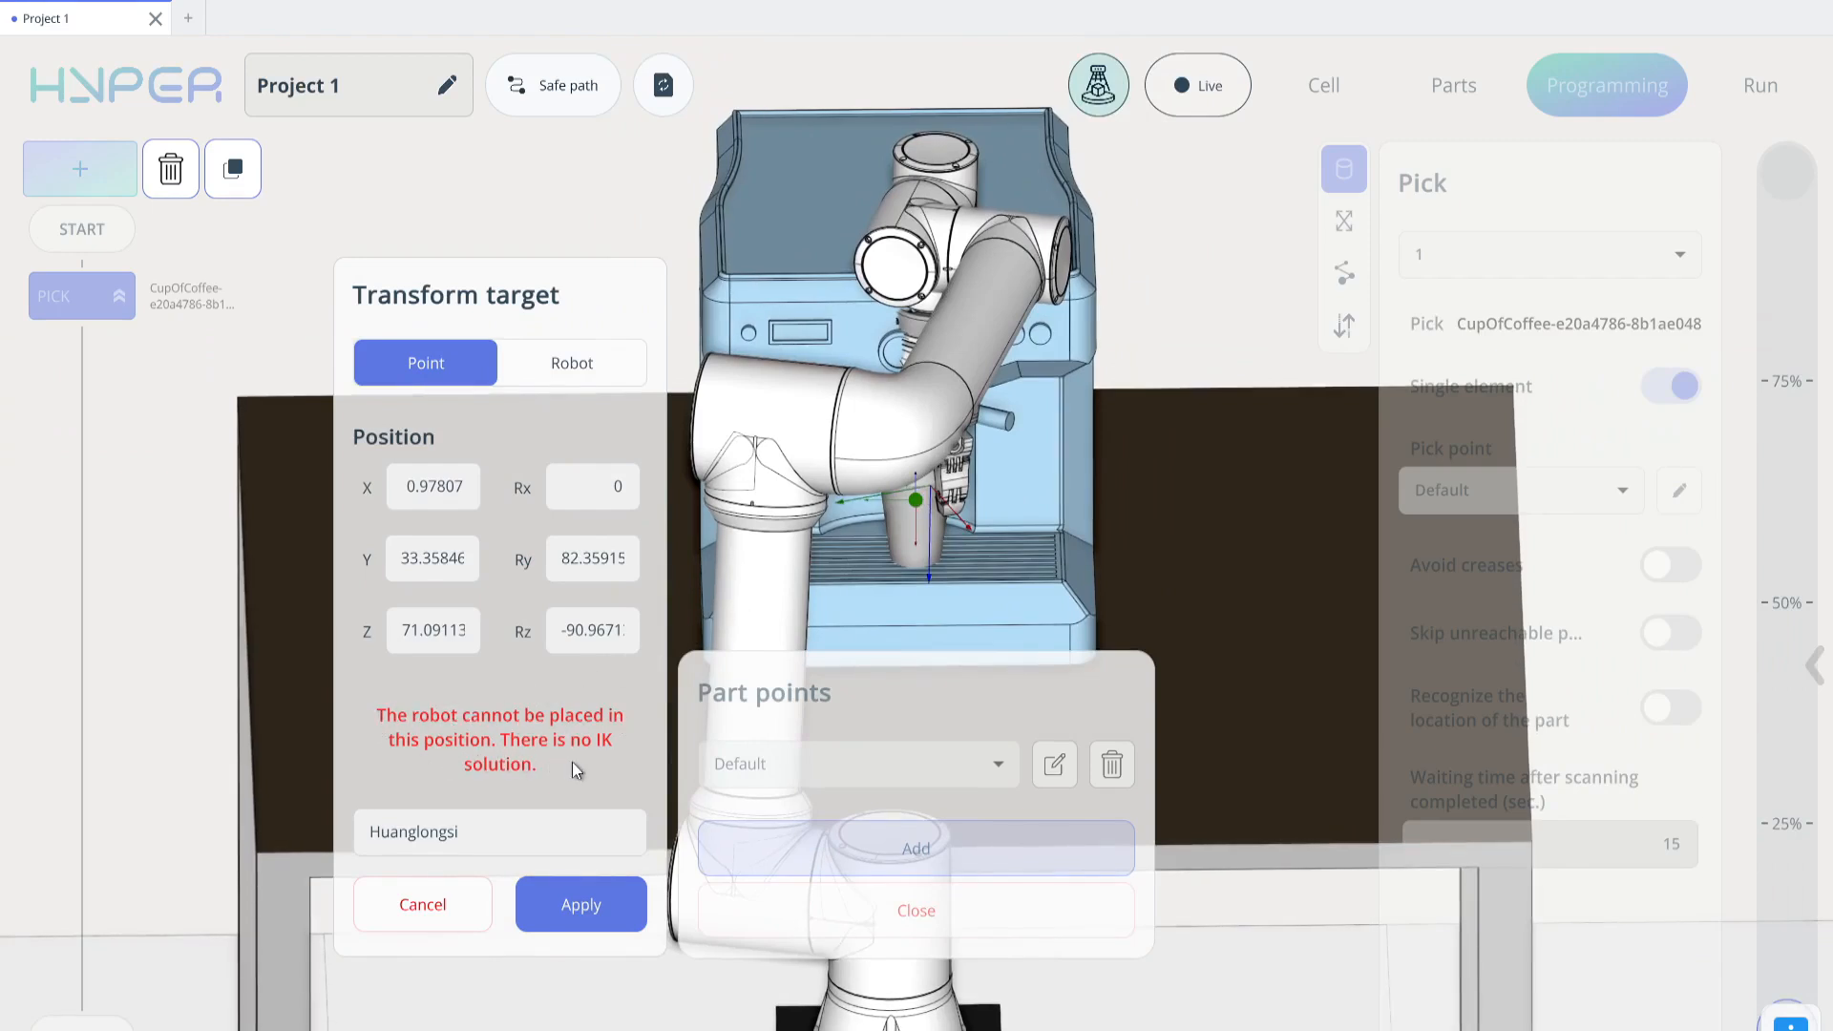
click(902, 510)
click(909, 464)
drag(910, 470, 1193, 476)
click(907, 489)
click(906, 492)
click(924, 492)
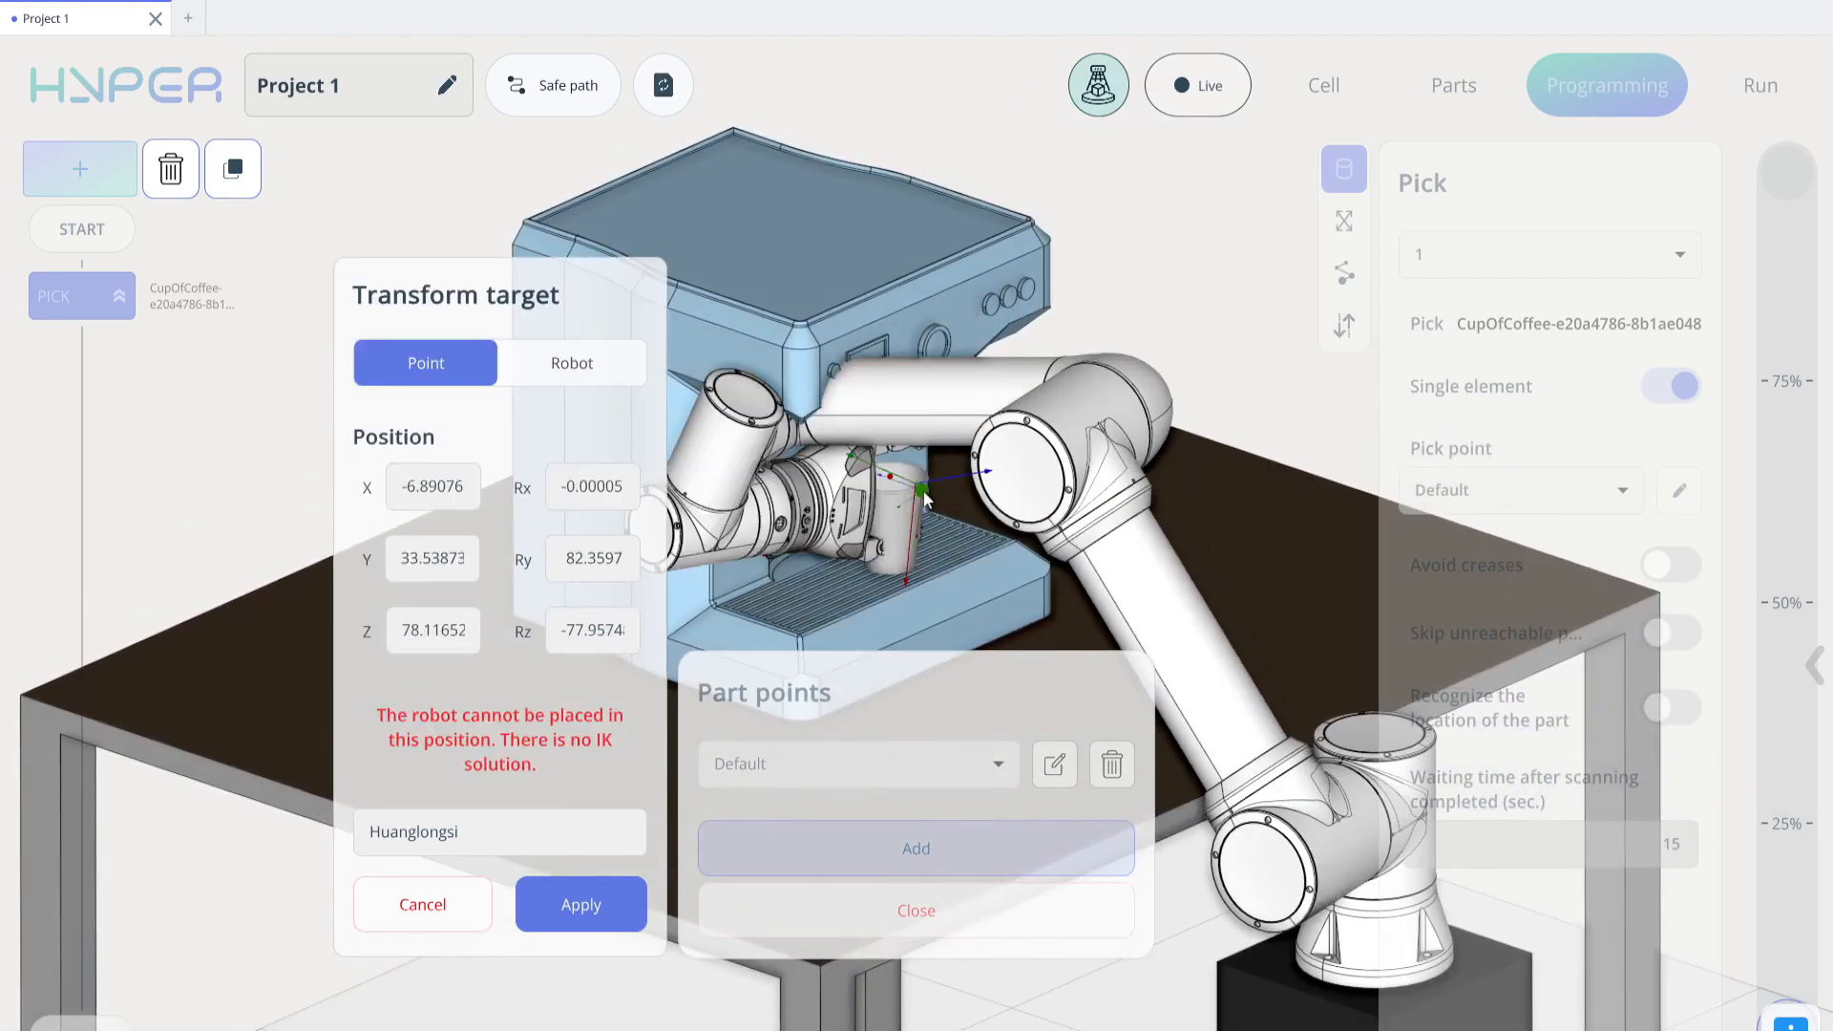
click(886, 478)
click(876, 502)
click(900, 469)
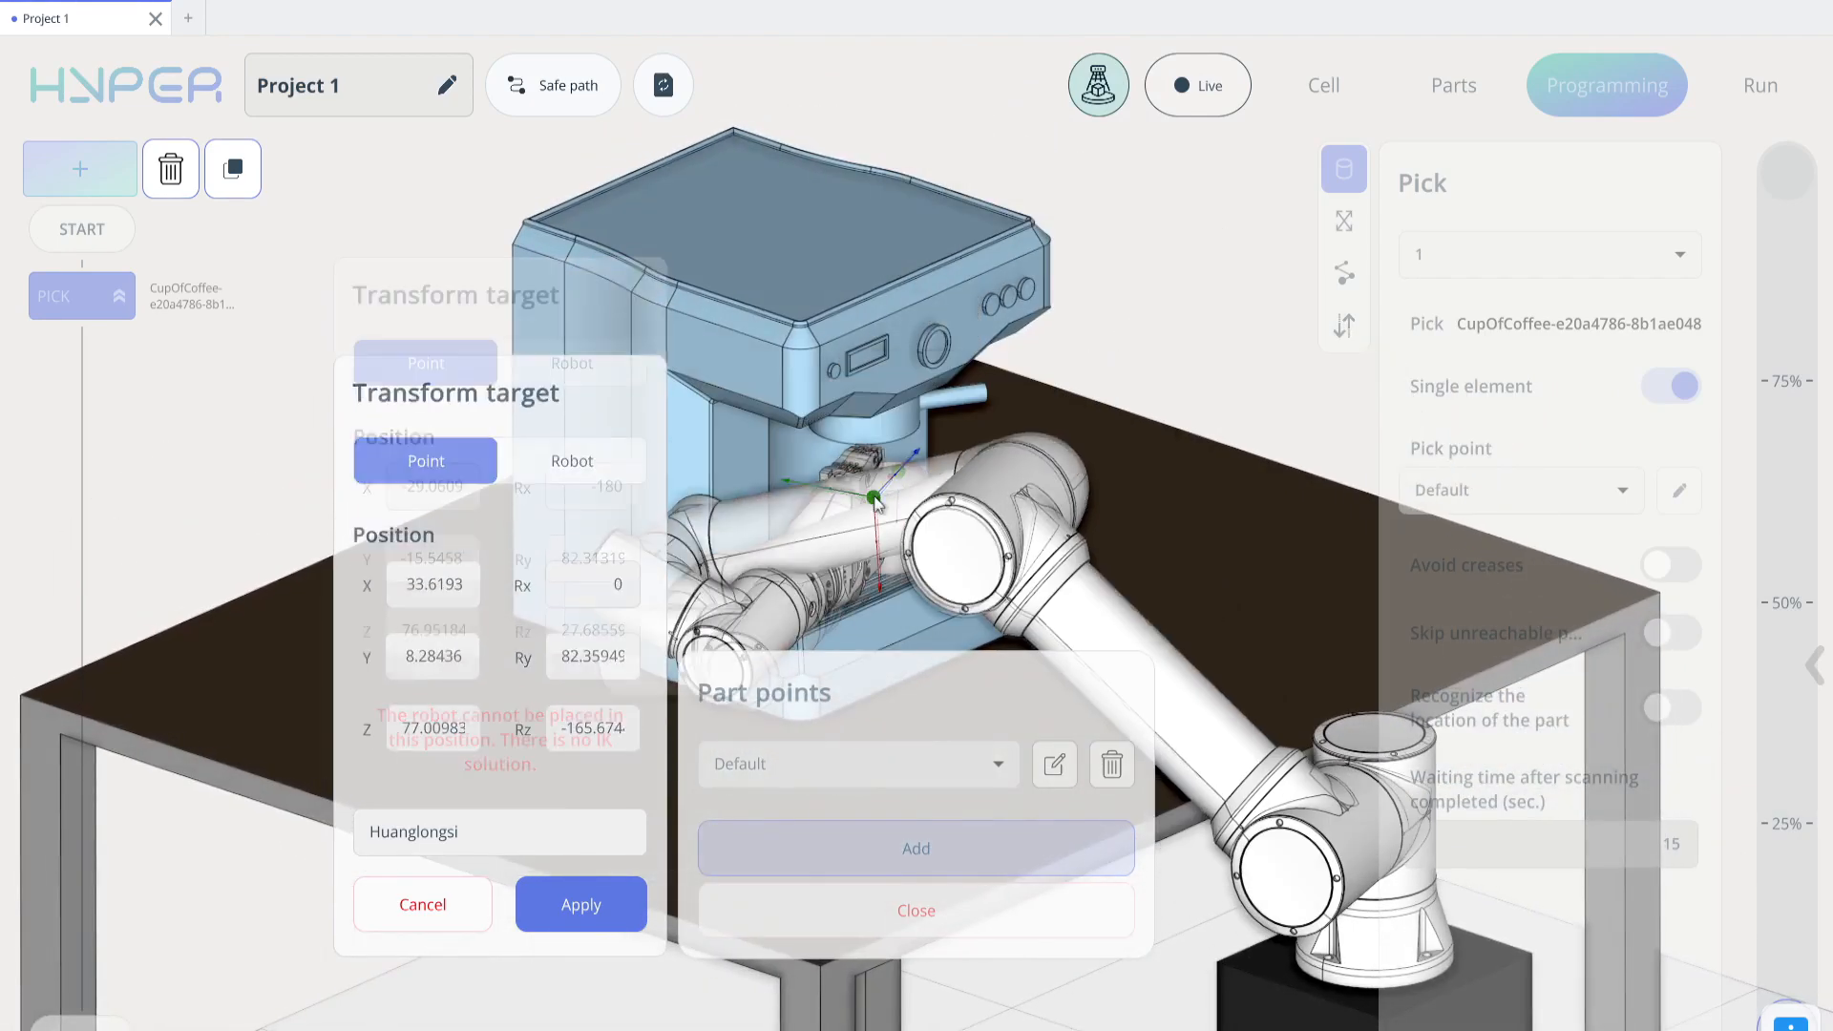
click(870, 475)
click(887, 487)
drag(888, 488, 1022, 439)
click(887, 483)
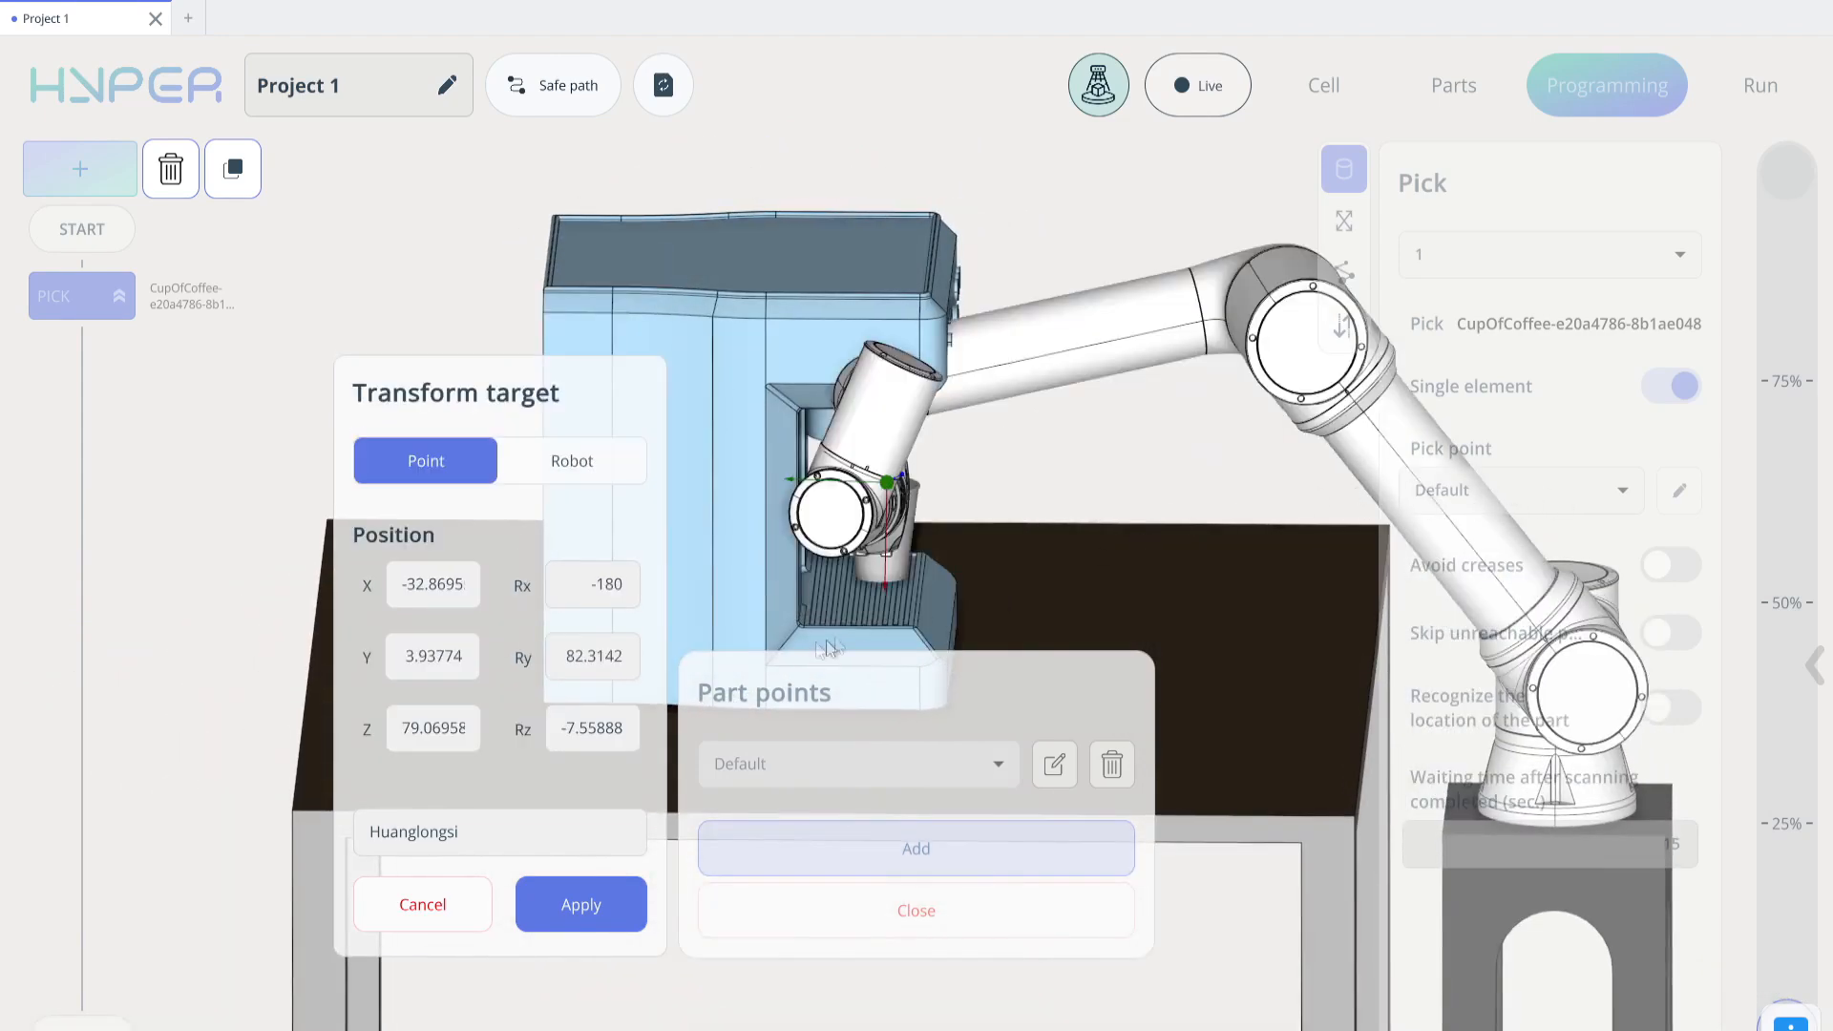
click(434, 906)
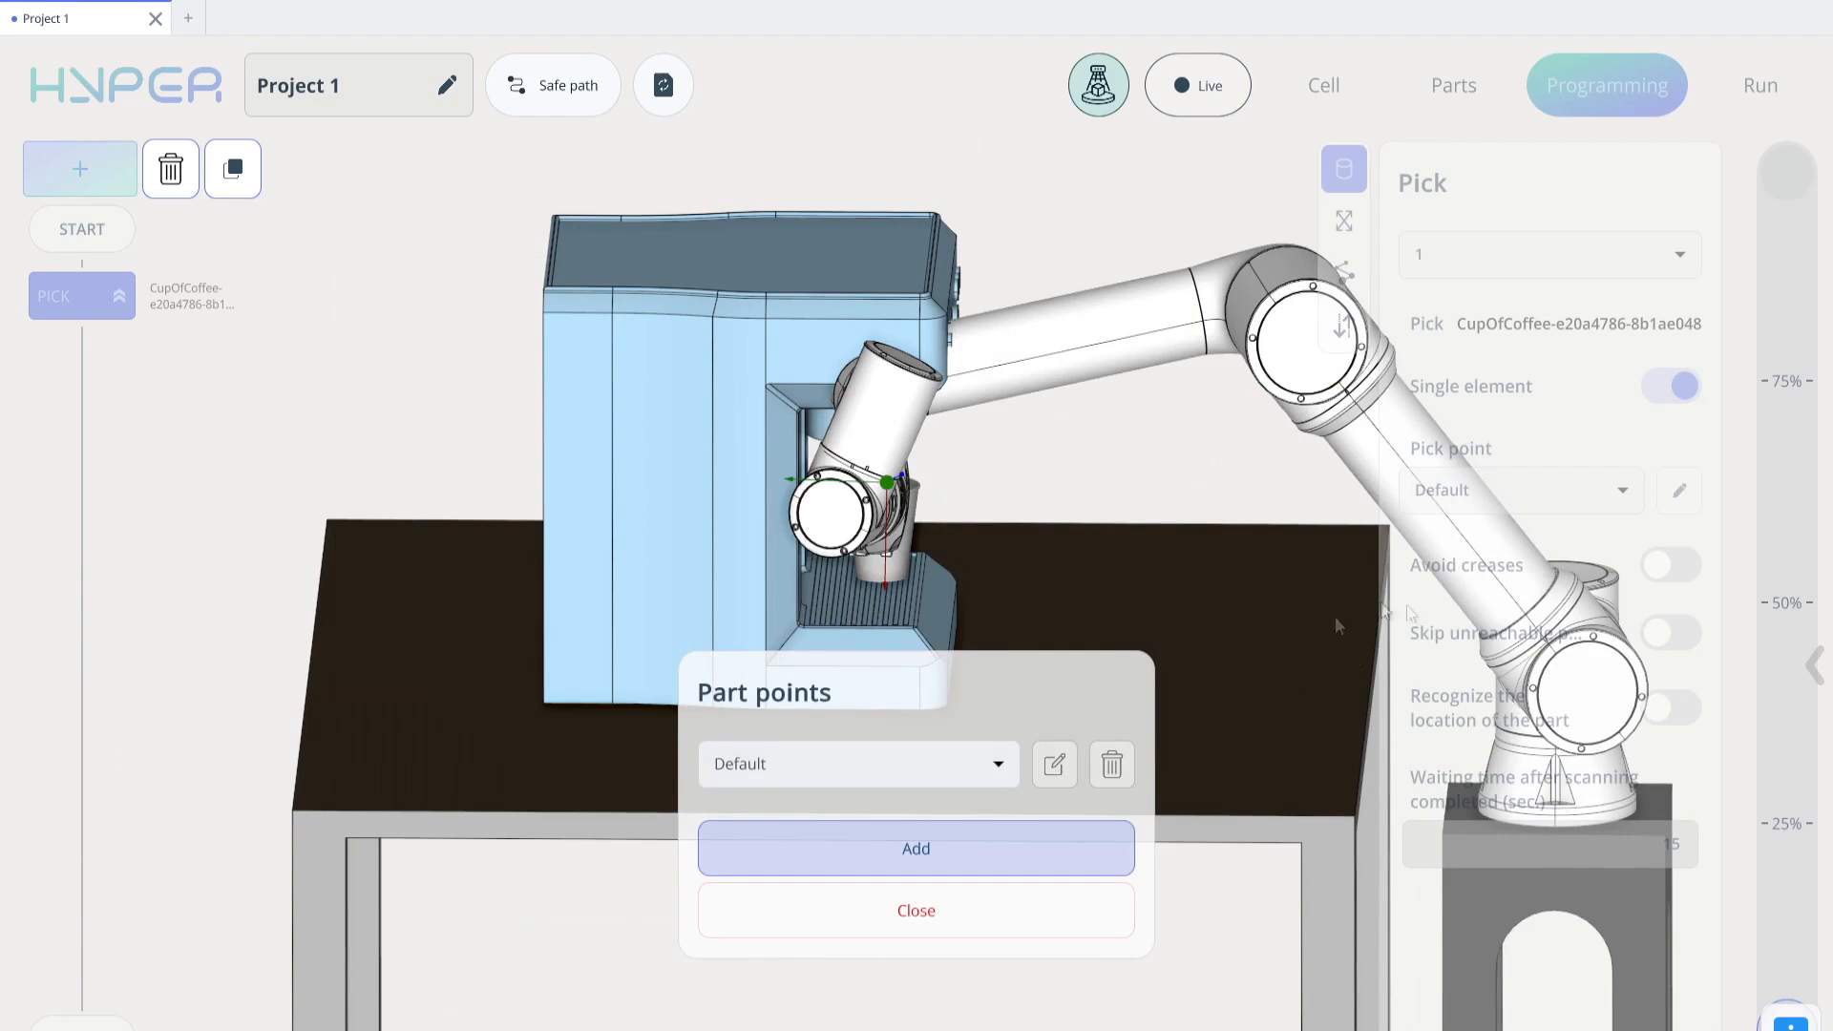
click(918, 912)
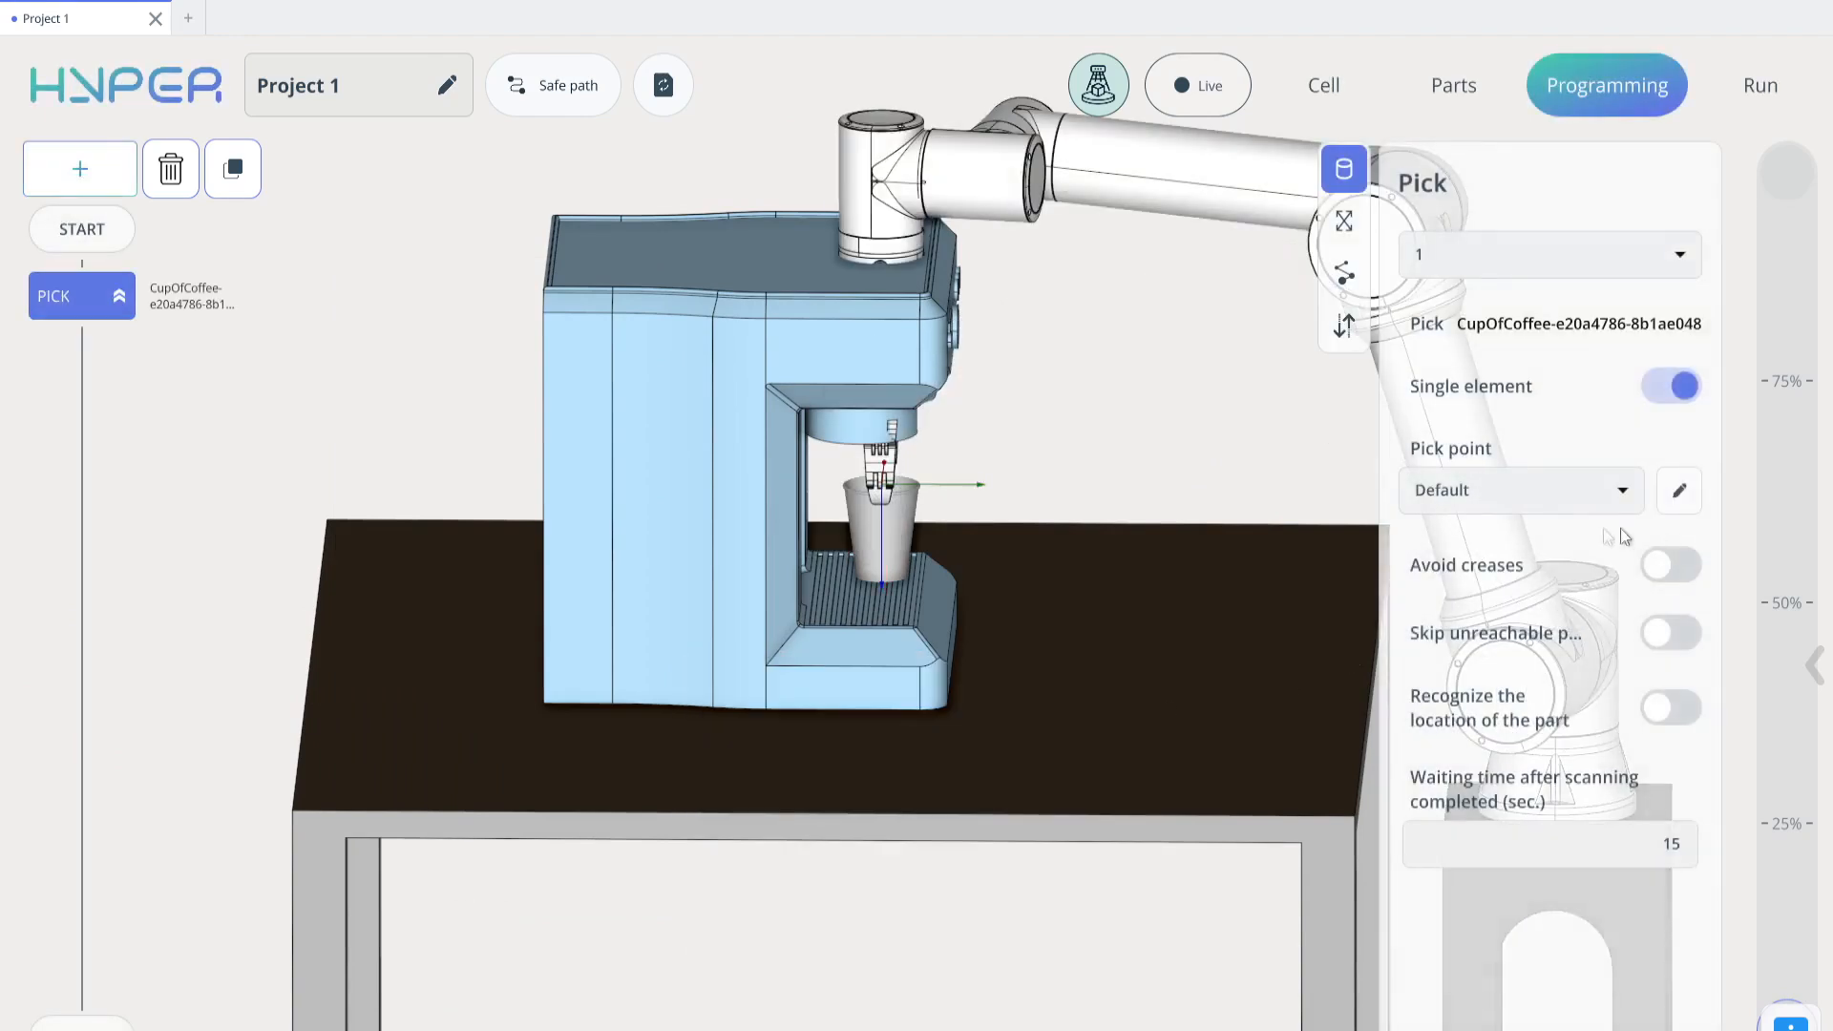
Start another new pick point for the cup, set by moving the robot in TCP mode, and adjust the gripper's Z position
click(1677, 490)
click(989, 855)
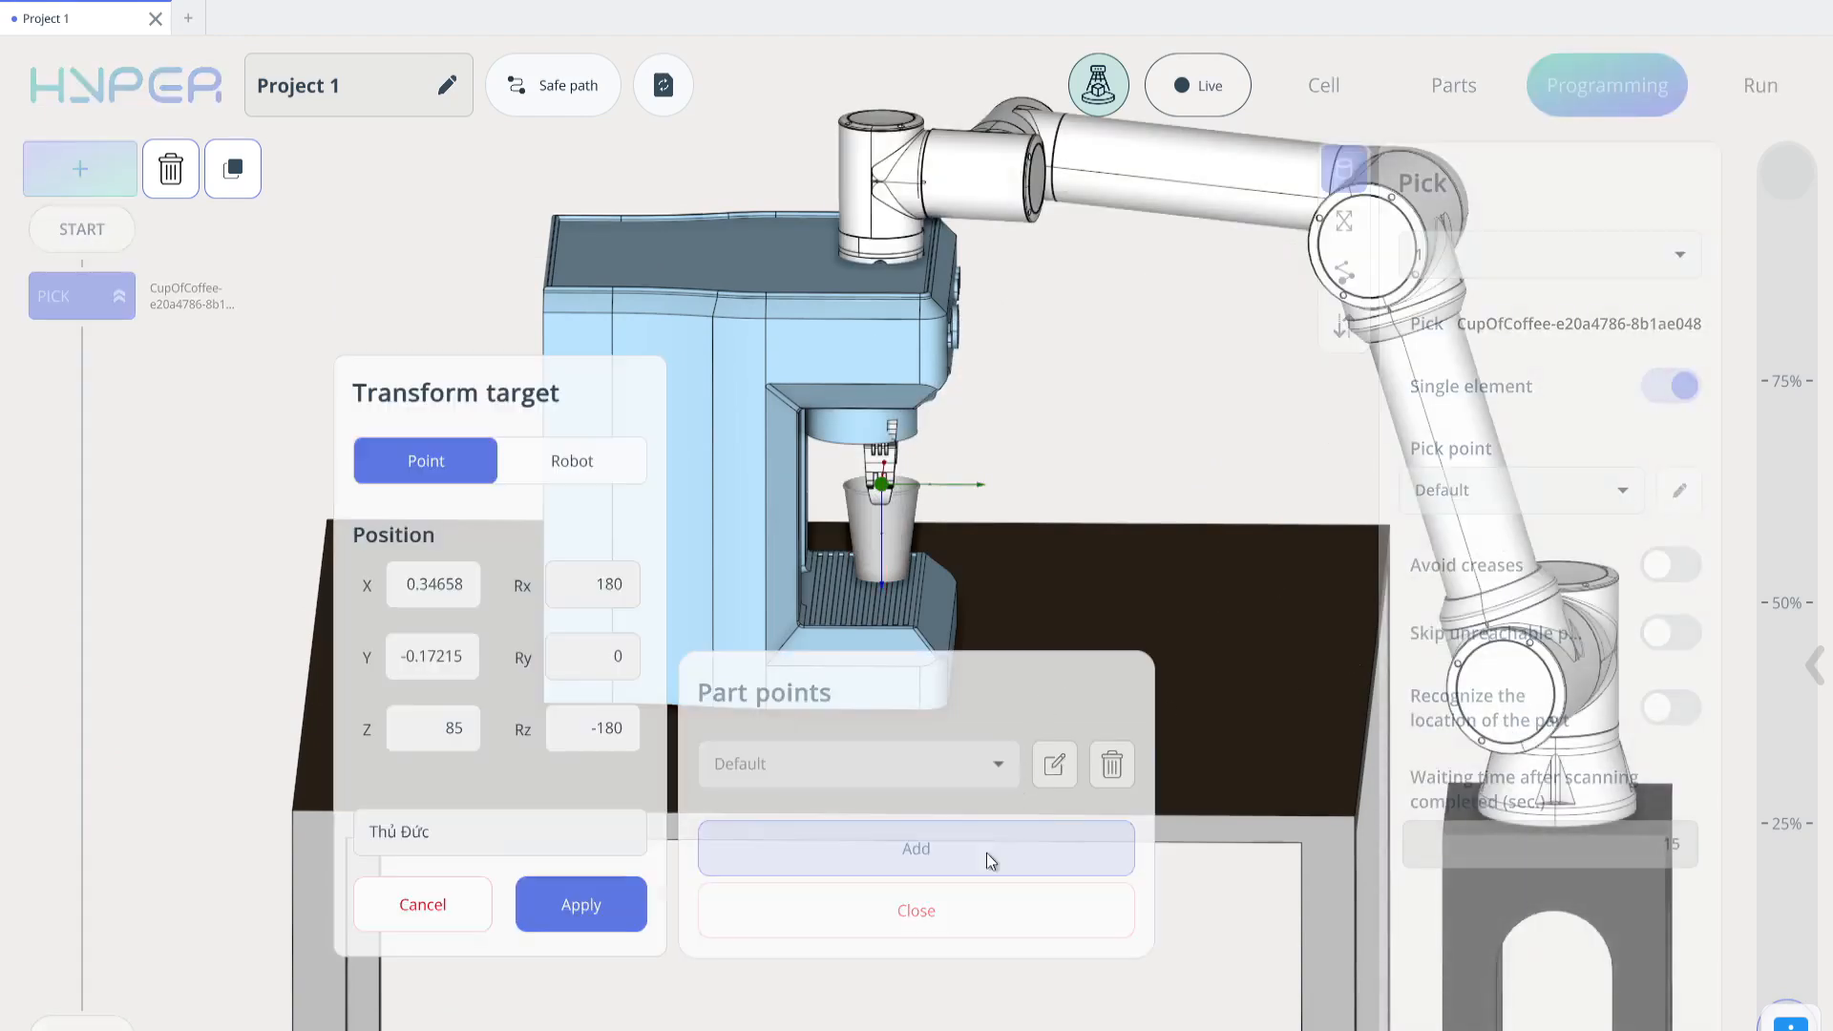
click(622, 467)
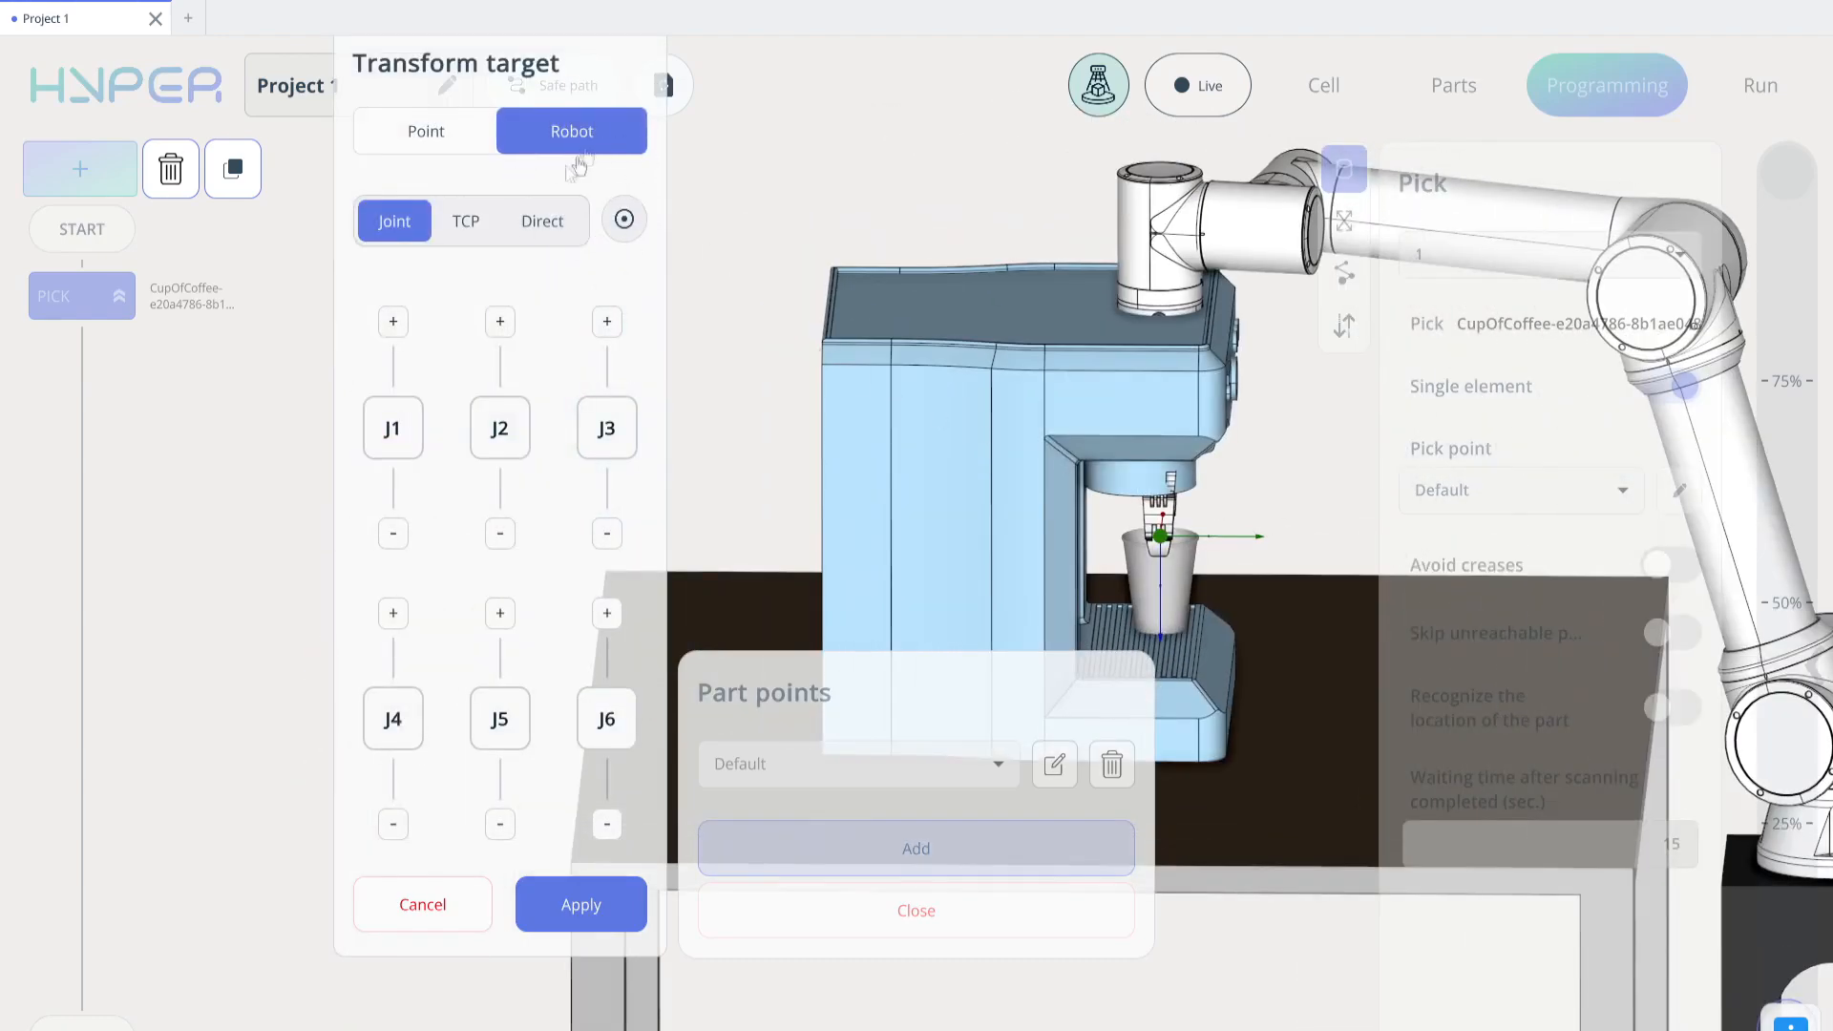
click(476, 229)
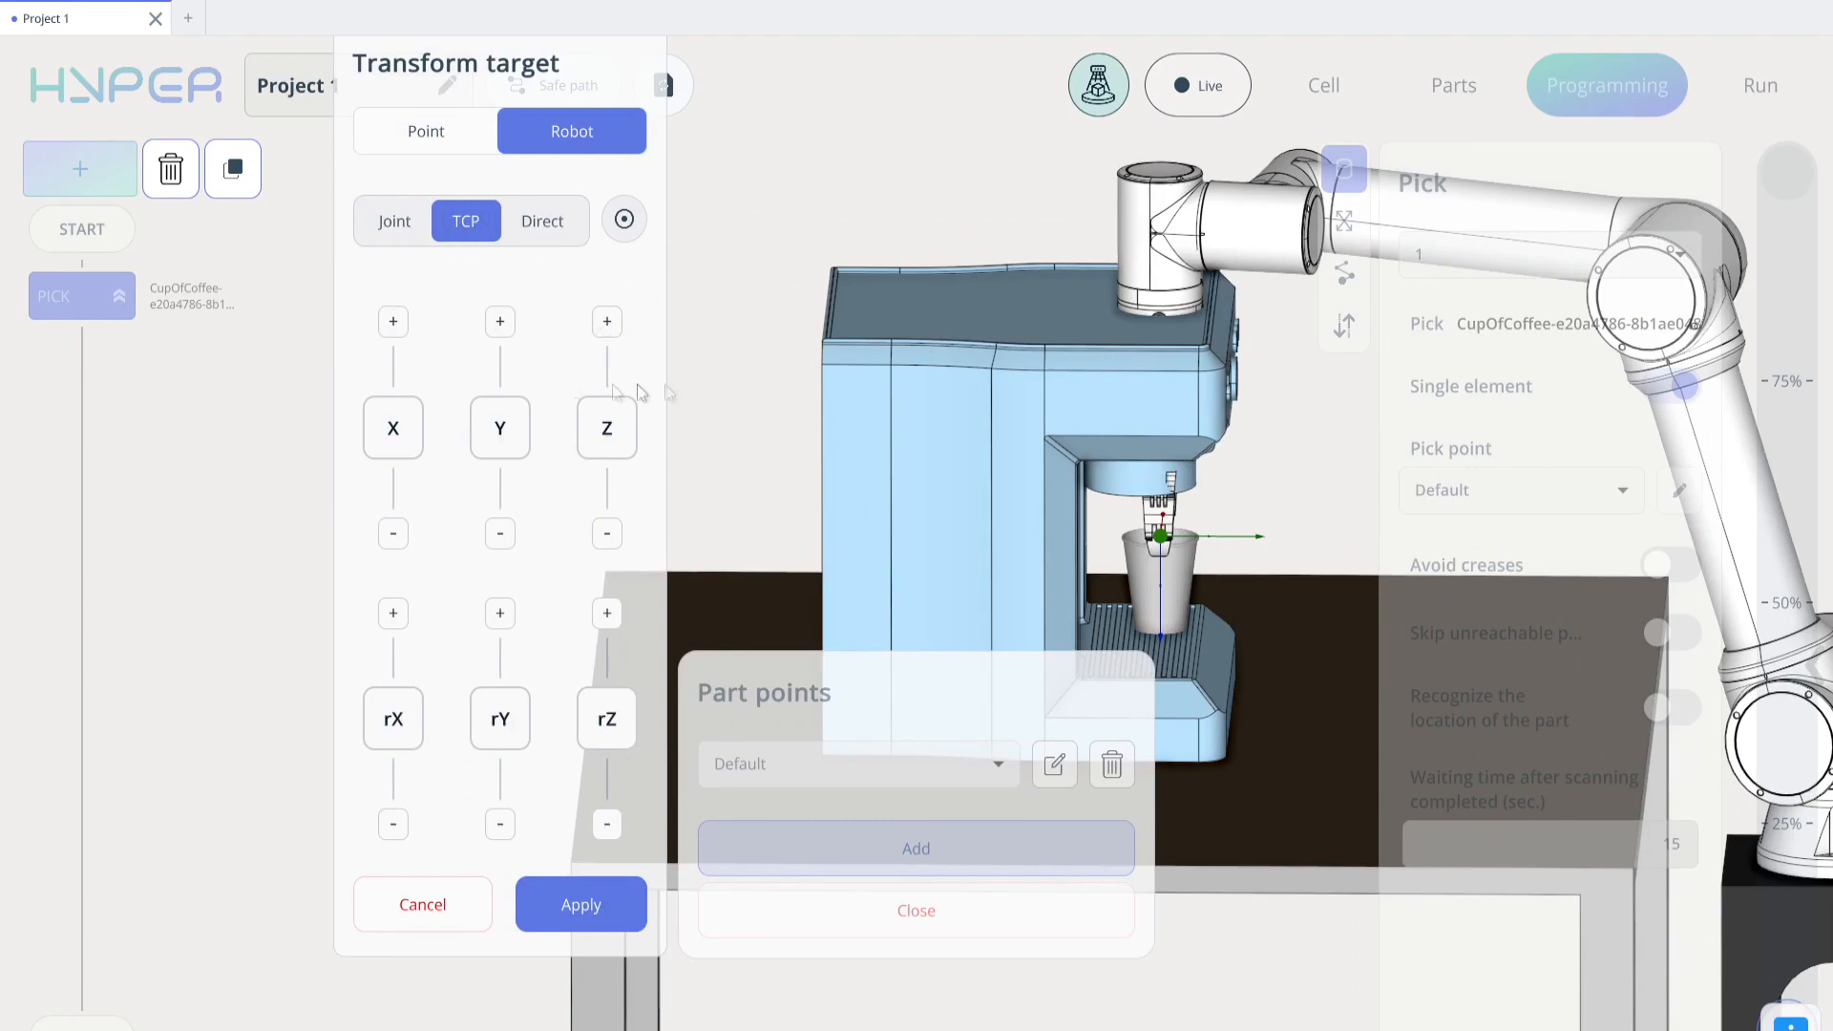
drag(960, 449, 845, 492)
drag(614, 426, 613, 420)
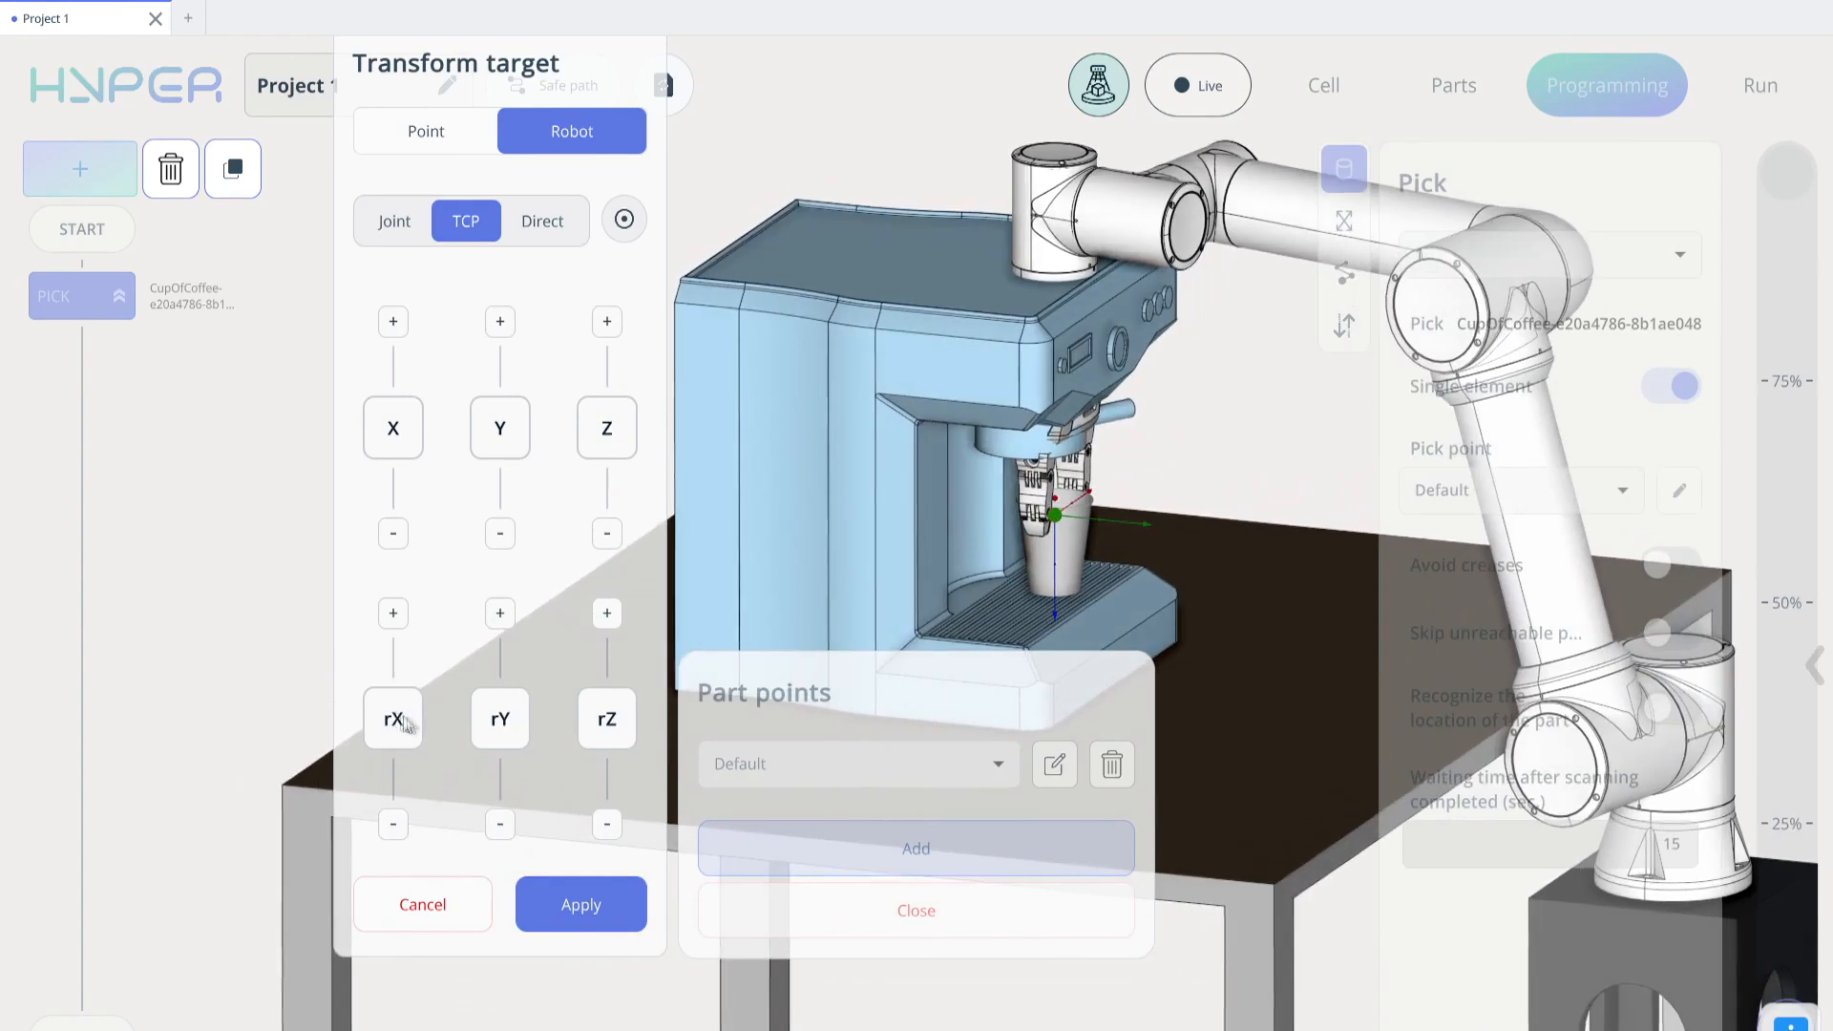
Tilt the gripper about rX until it reaches the cup from the side at an angle, and apply it as the pick point
drag(394, 719, 413, 650)
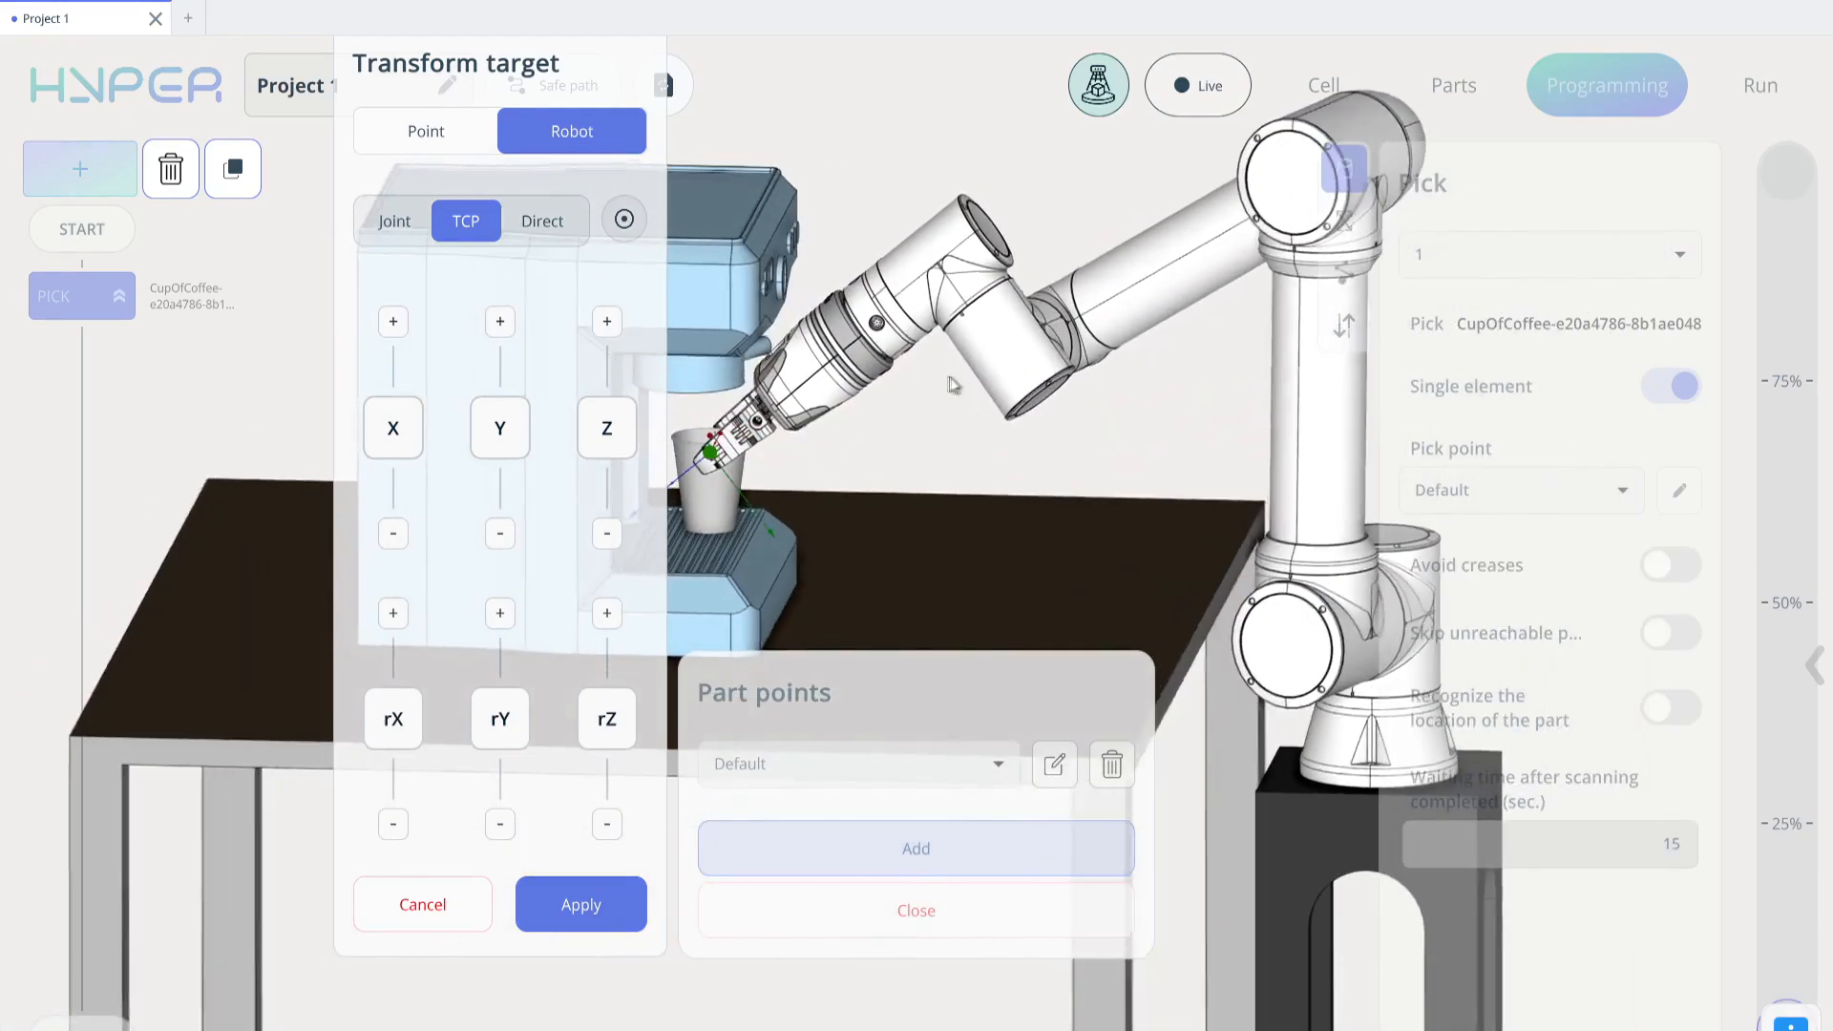
drag(401, 738, 403, 716)
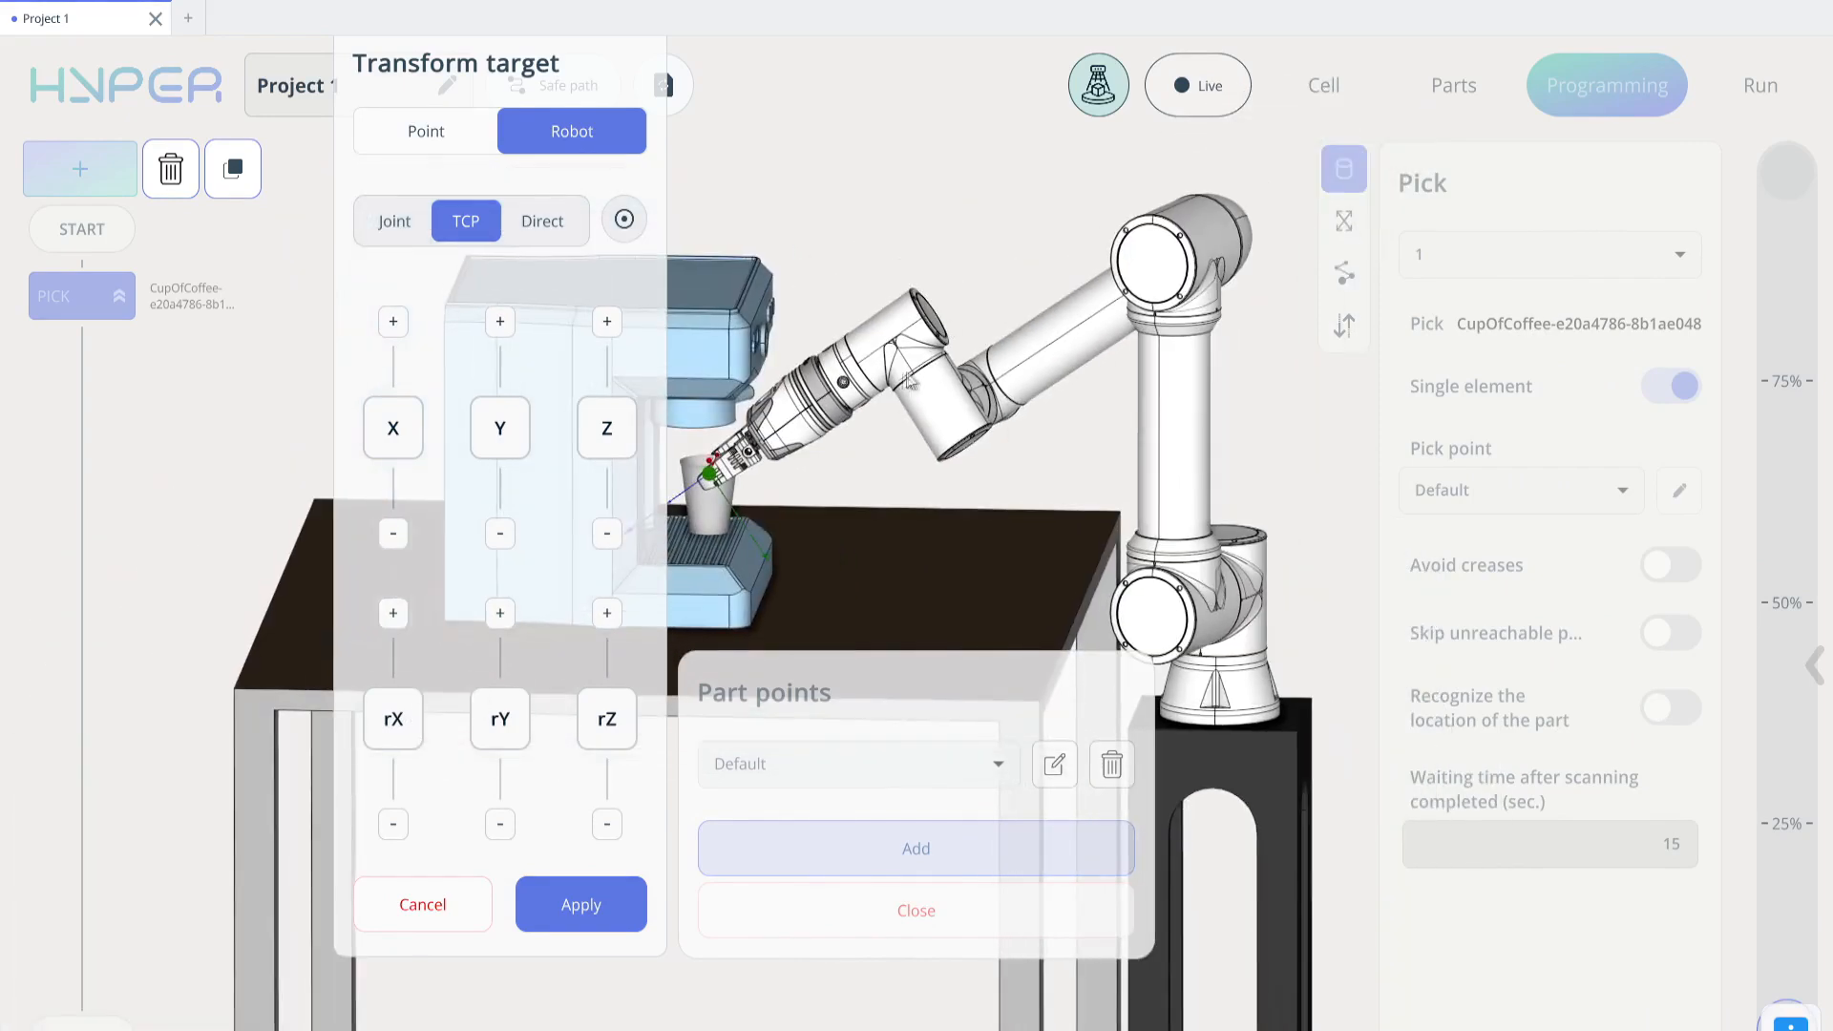
drag(401, 724, 411, 706)
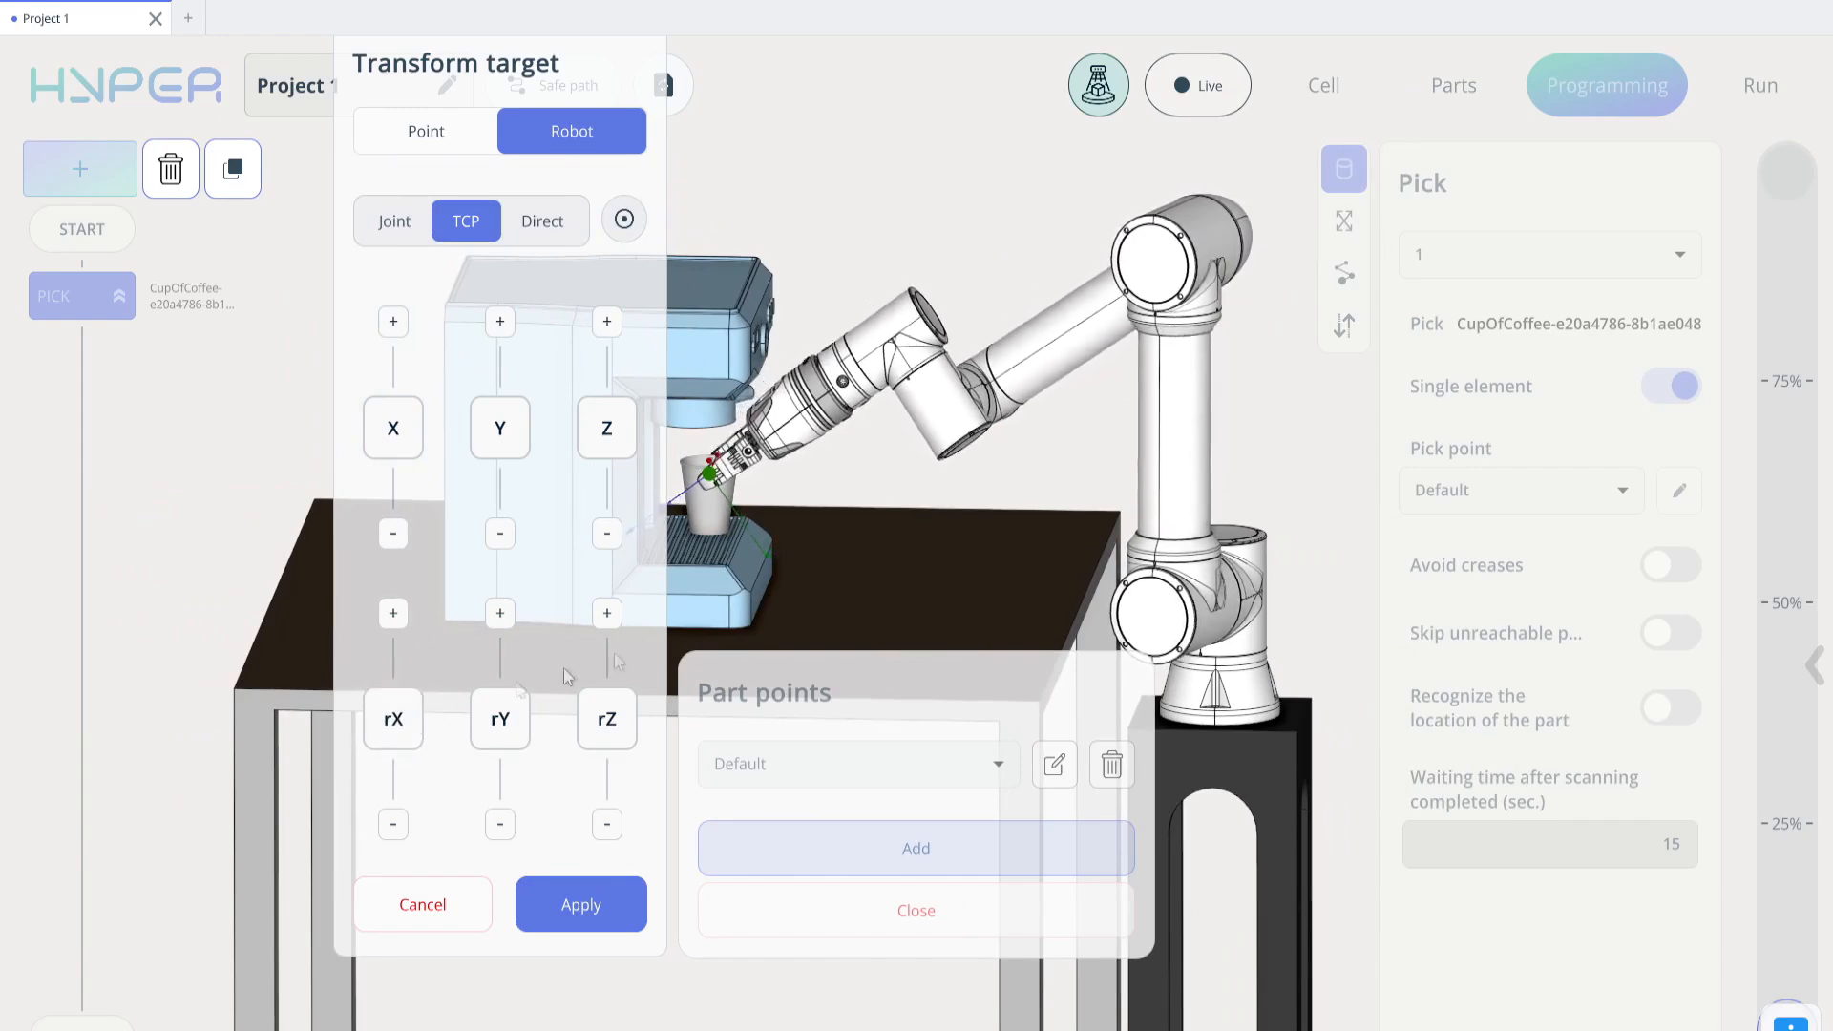
middle_drag(890, 463, 957, 480)
scroll(833, 464, up, 4)
drag(830, 462, 696, 580)
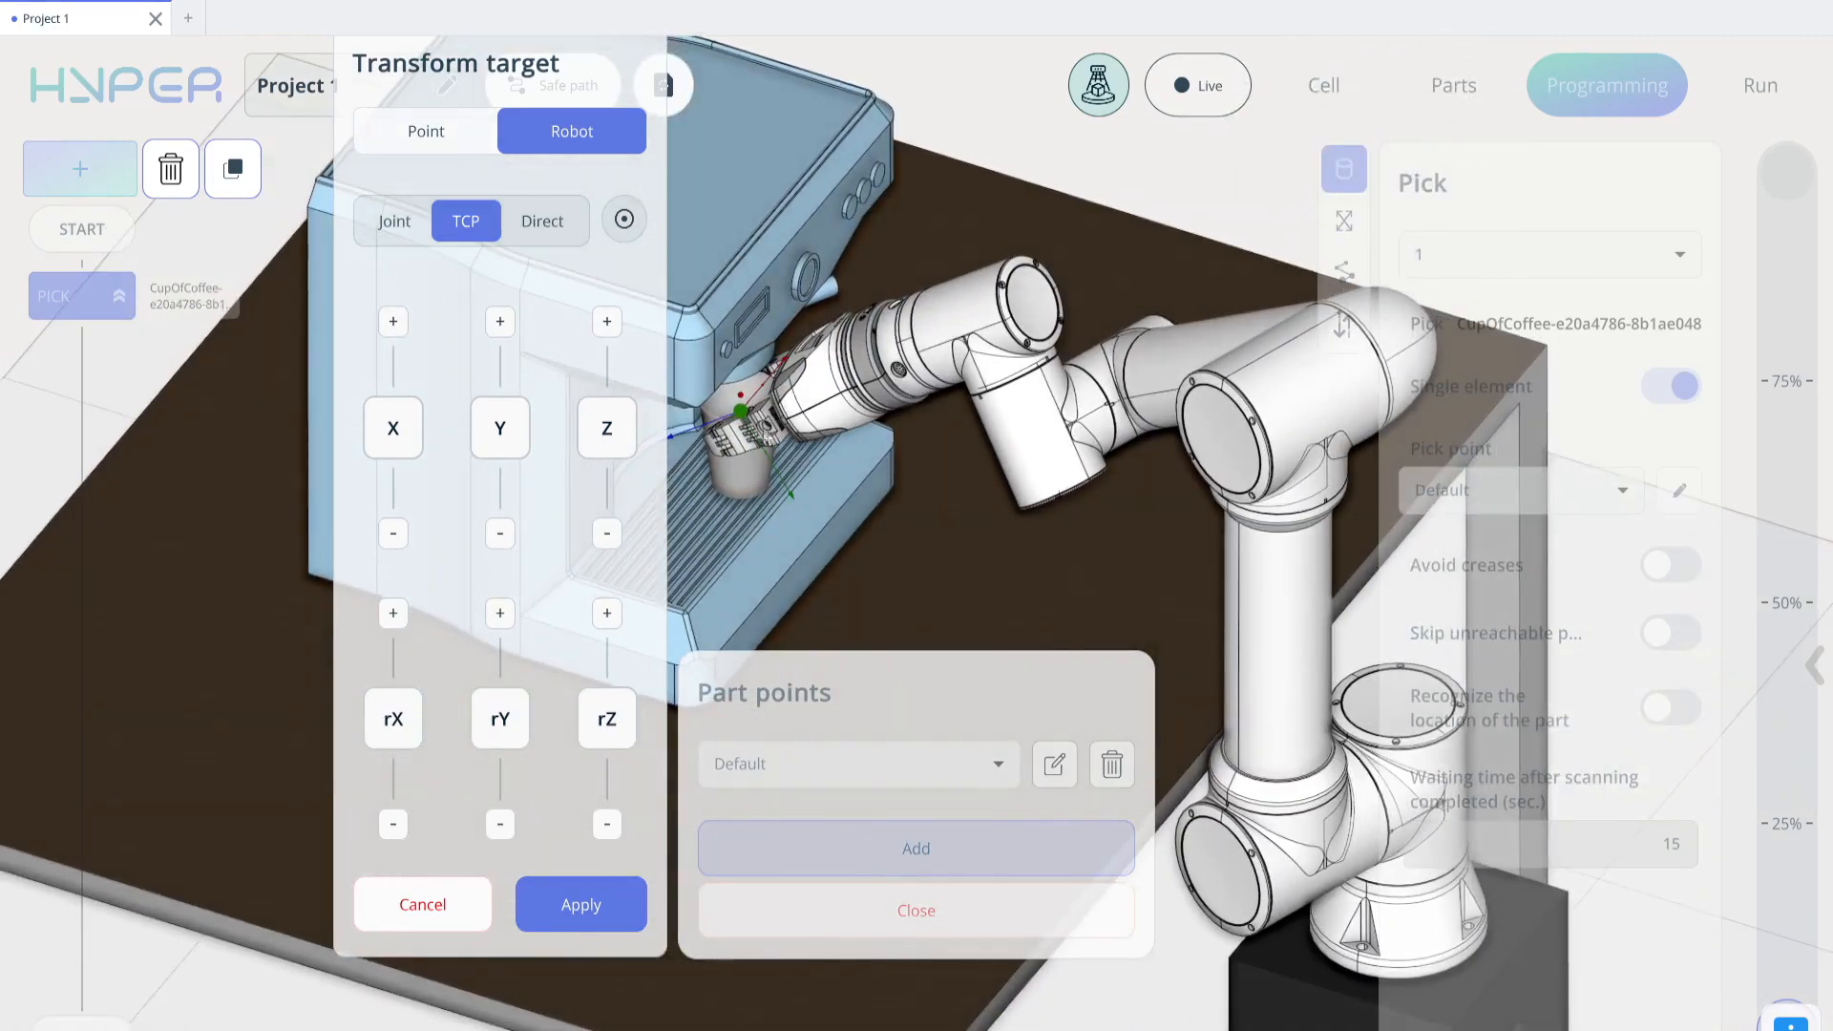
drag(922, 437, 1001, 389)
right_drag(1000, 389, 1153, 394)
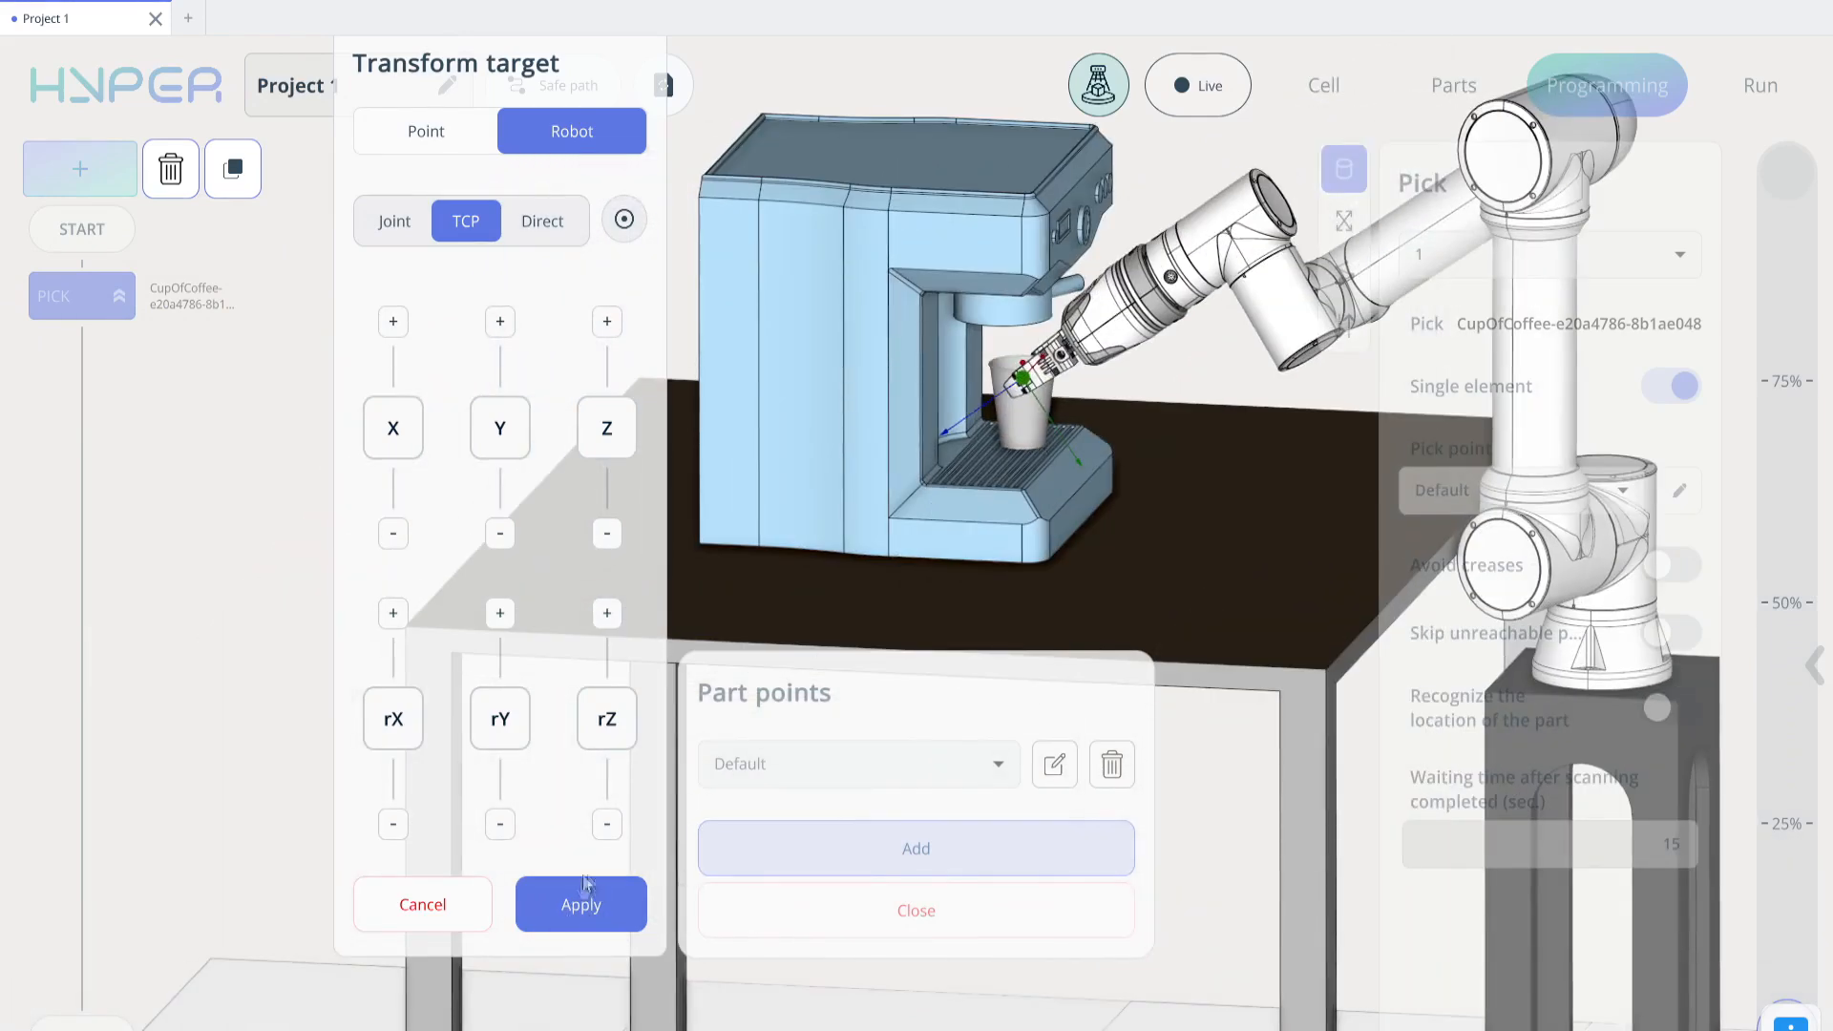
click(591, 912)
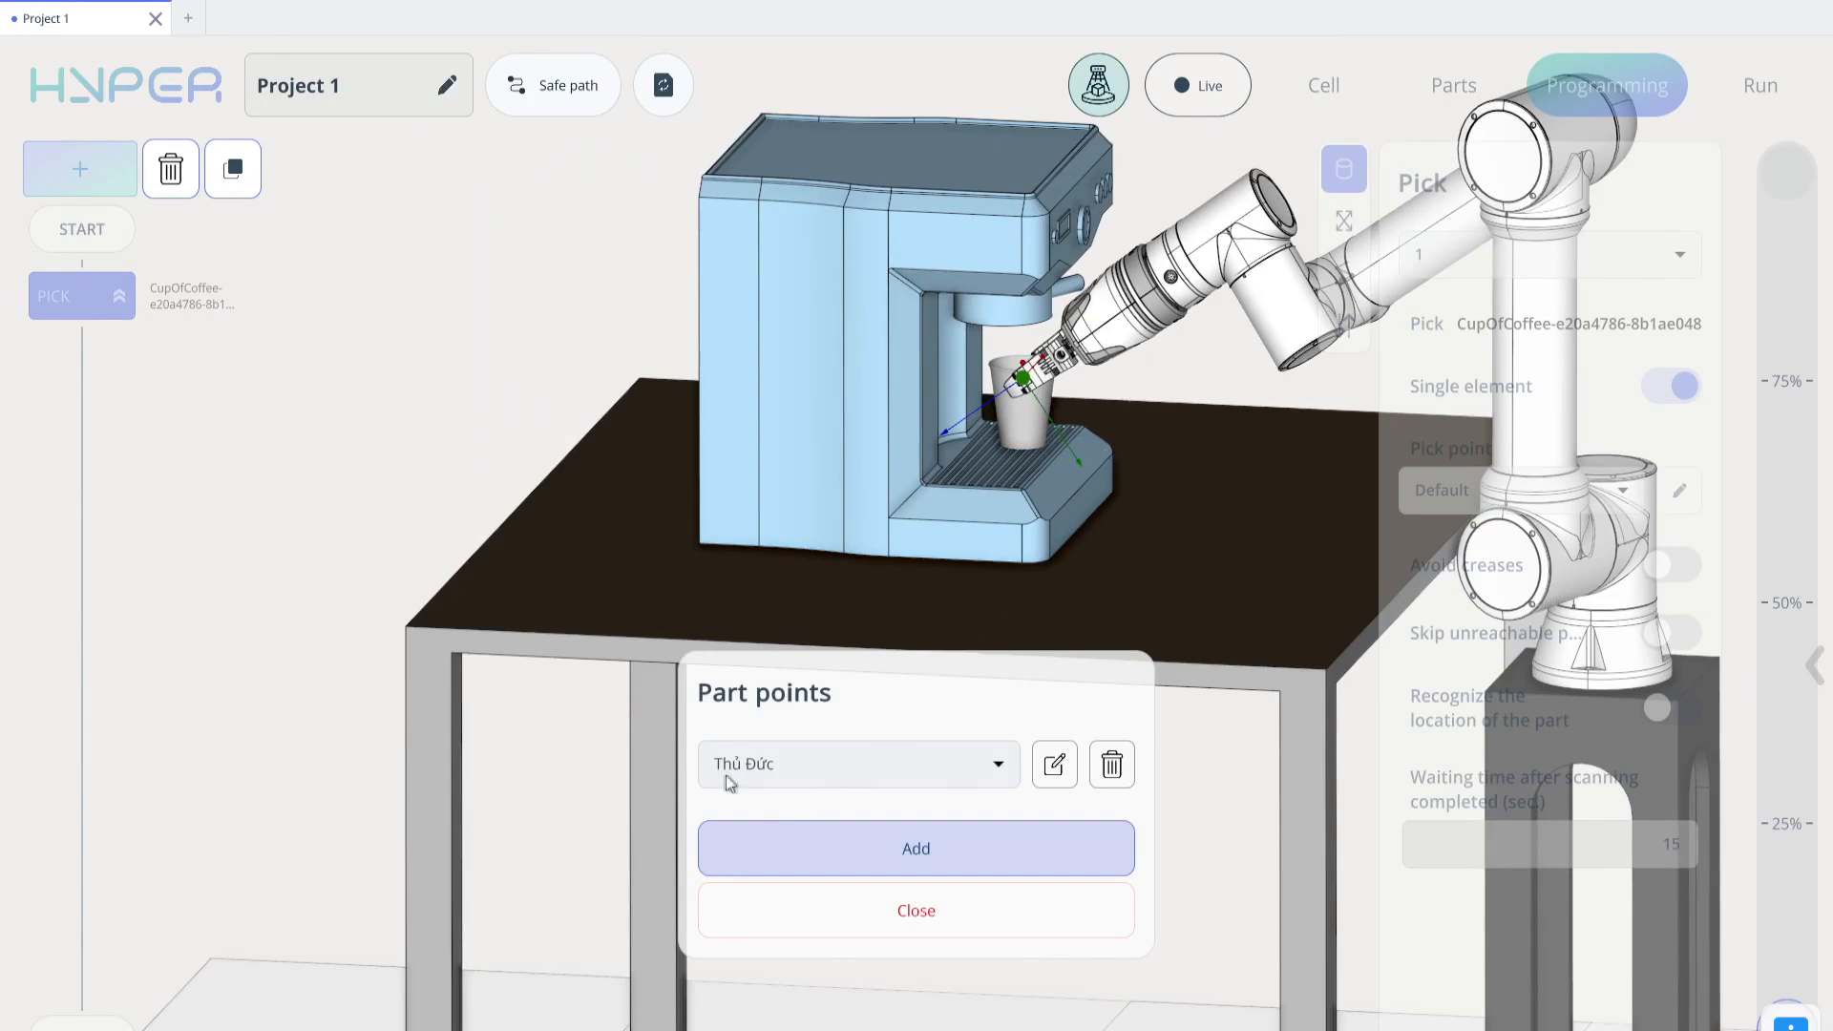
click(963, 916)
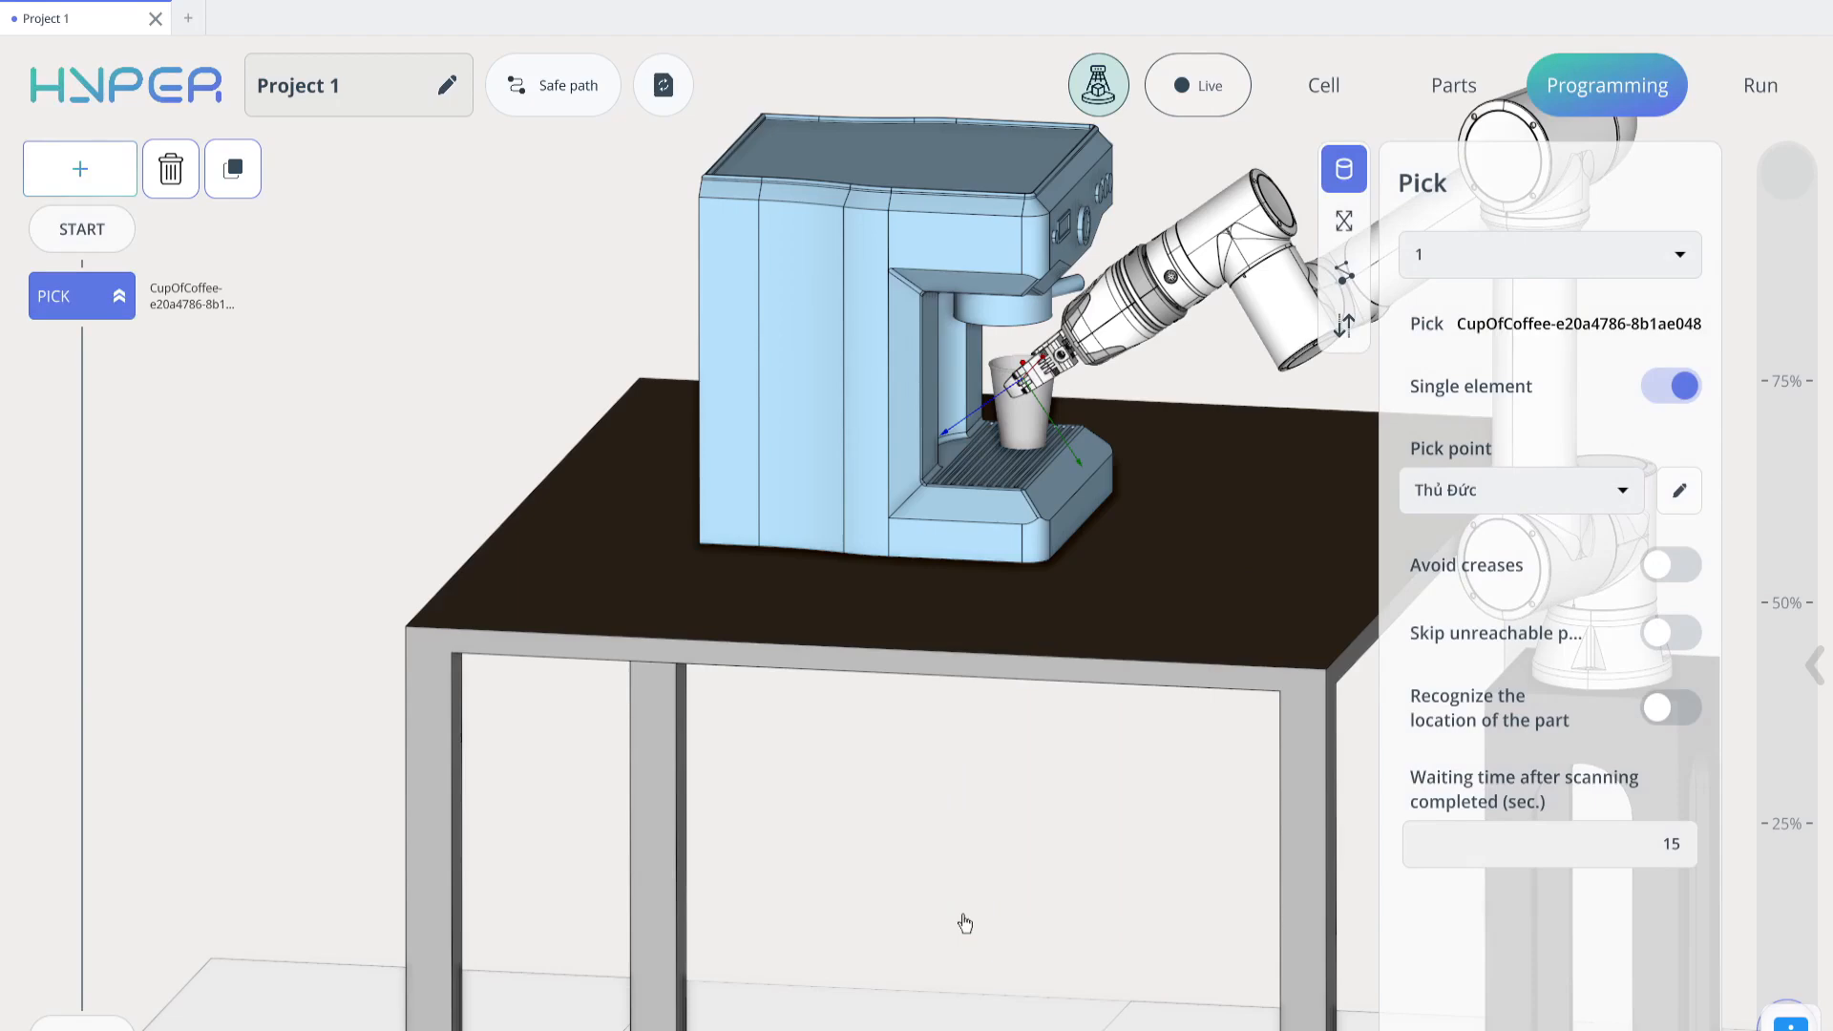
Add a Place command after the Pick and assign it the holder Jingdezhen-96d5eb63 on the table beside the coffee machine
click(133, 177)
click(196, 335)
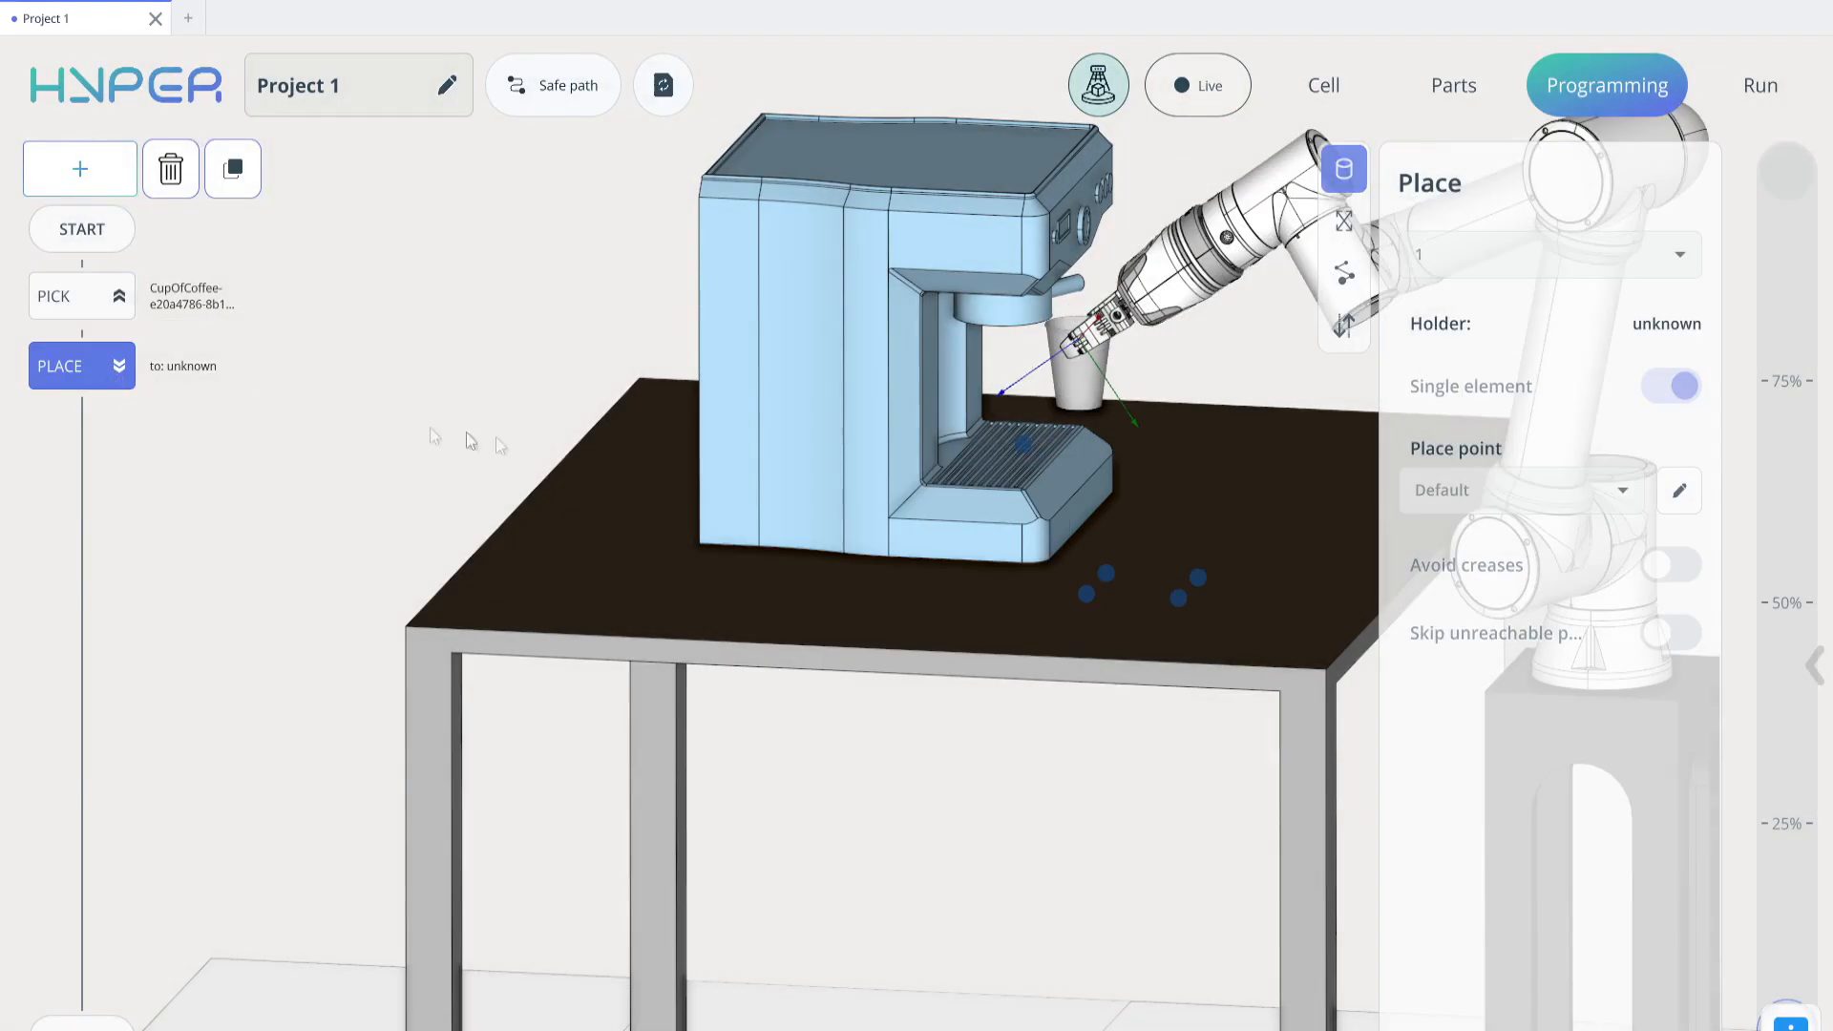
drag(1256, 502, 1084, 571)
right_drag(953, 567, 966, 450)
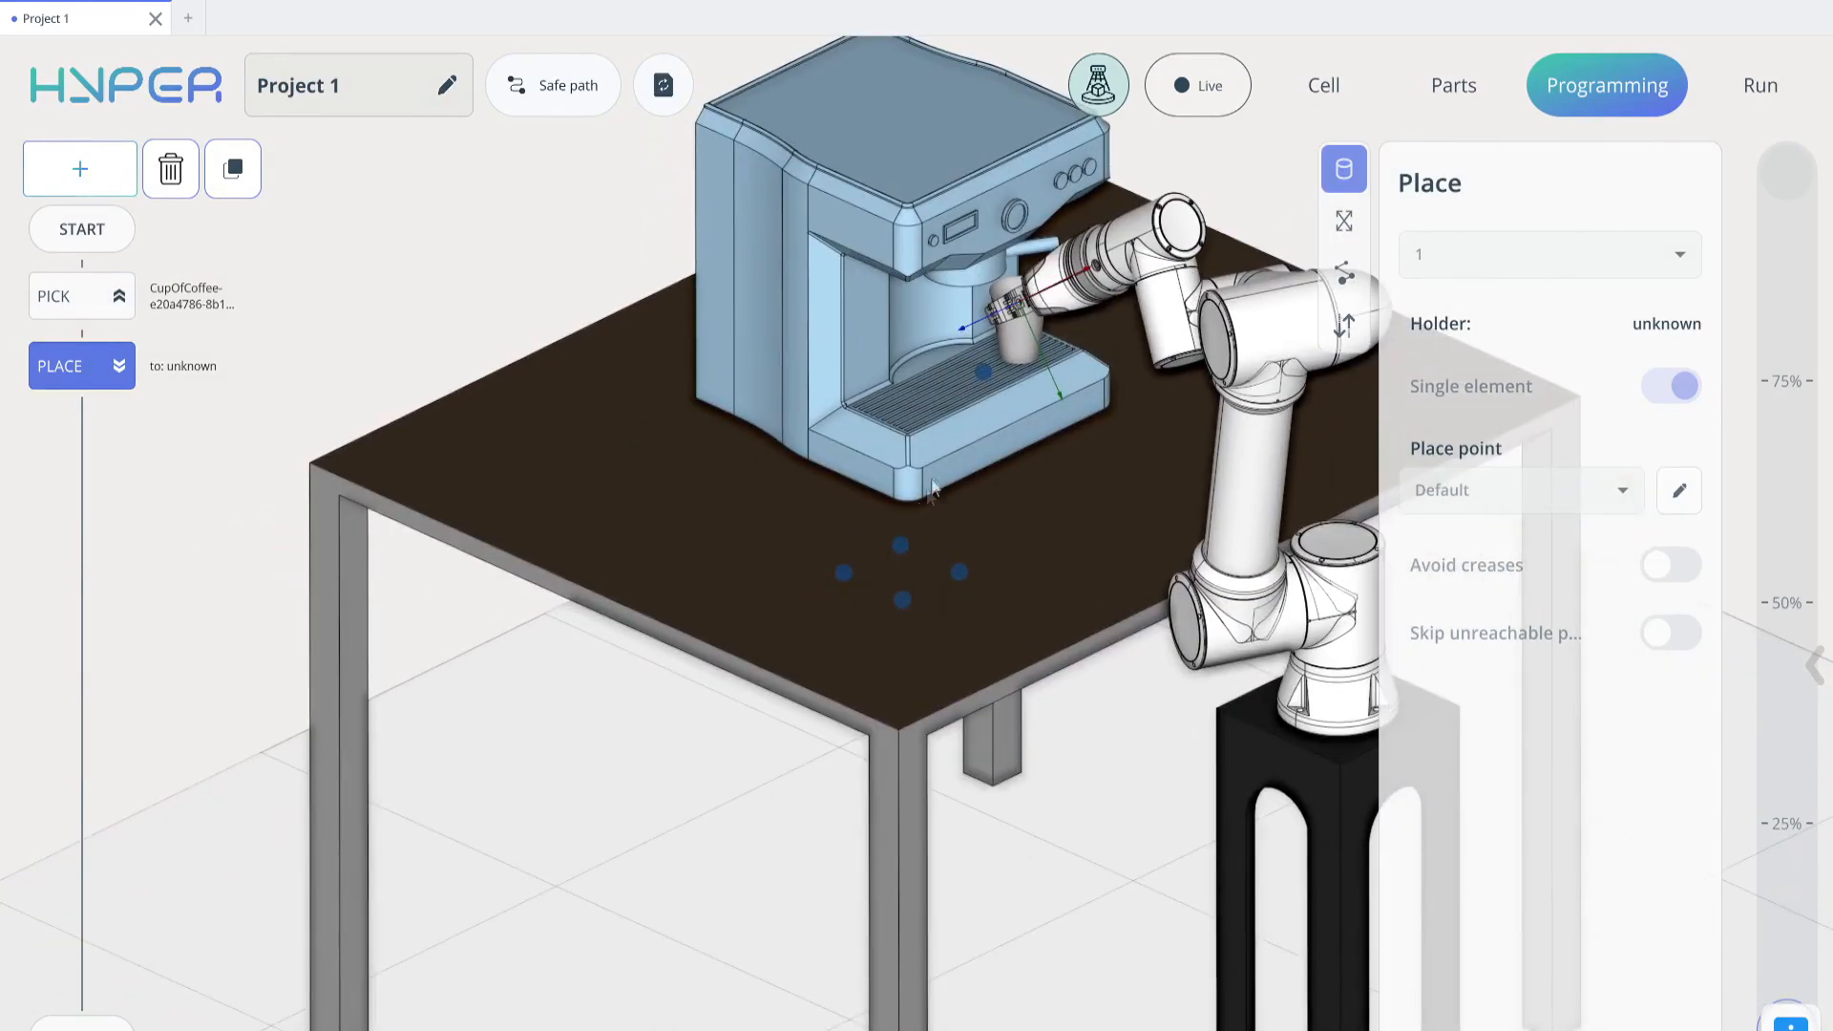
click(843, 573)
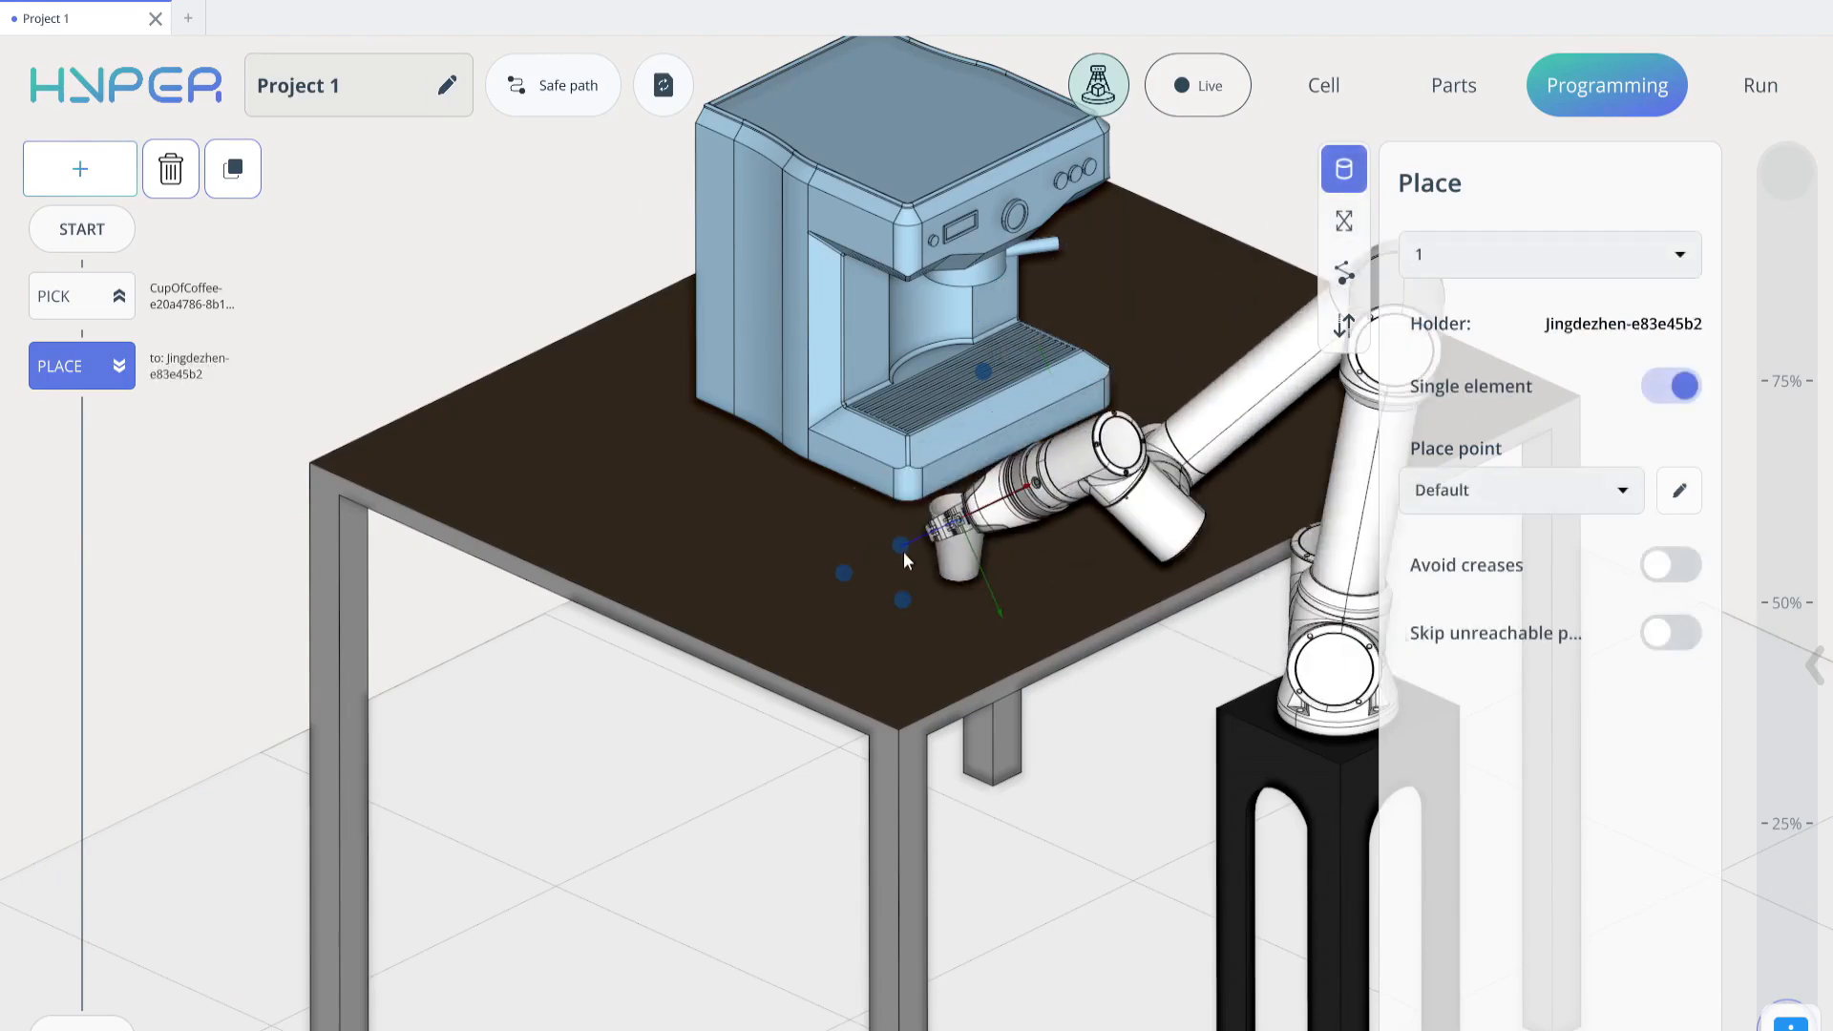
click(840, 575)
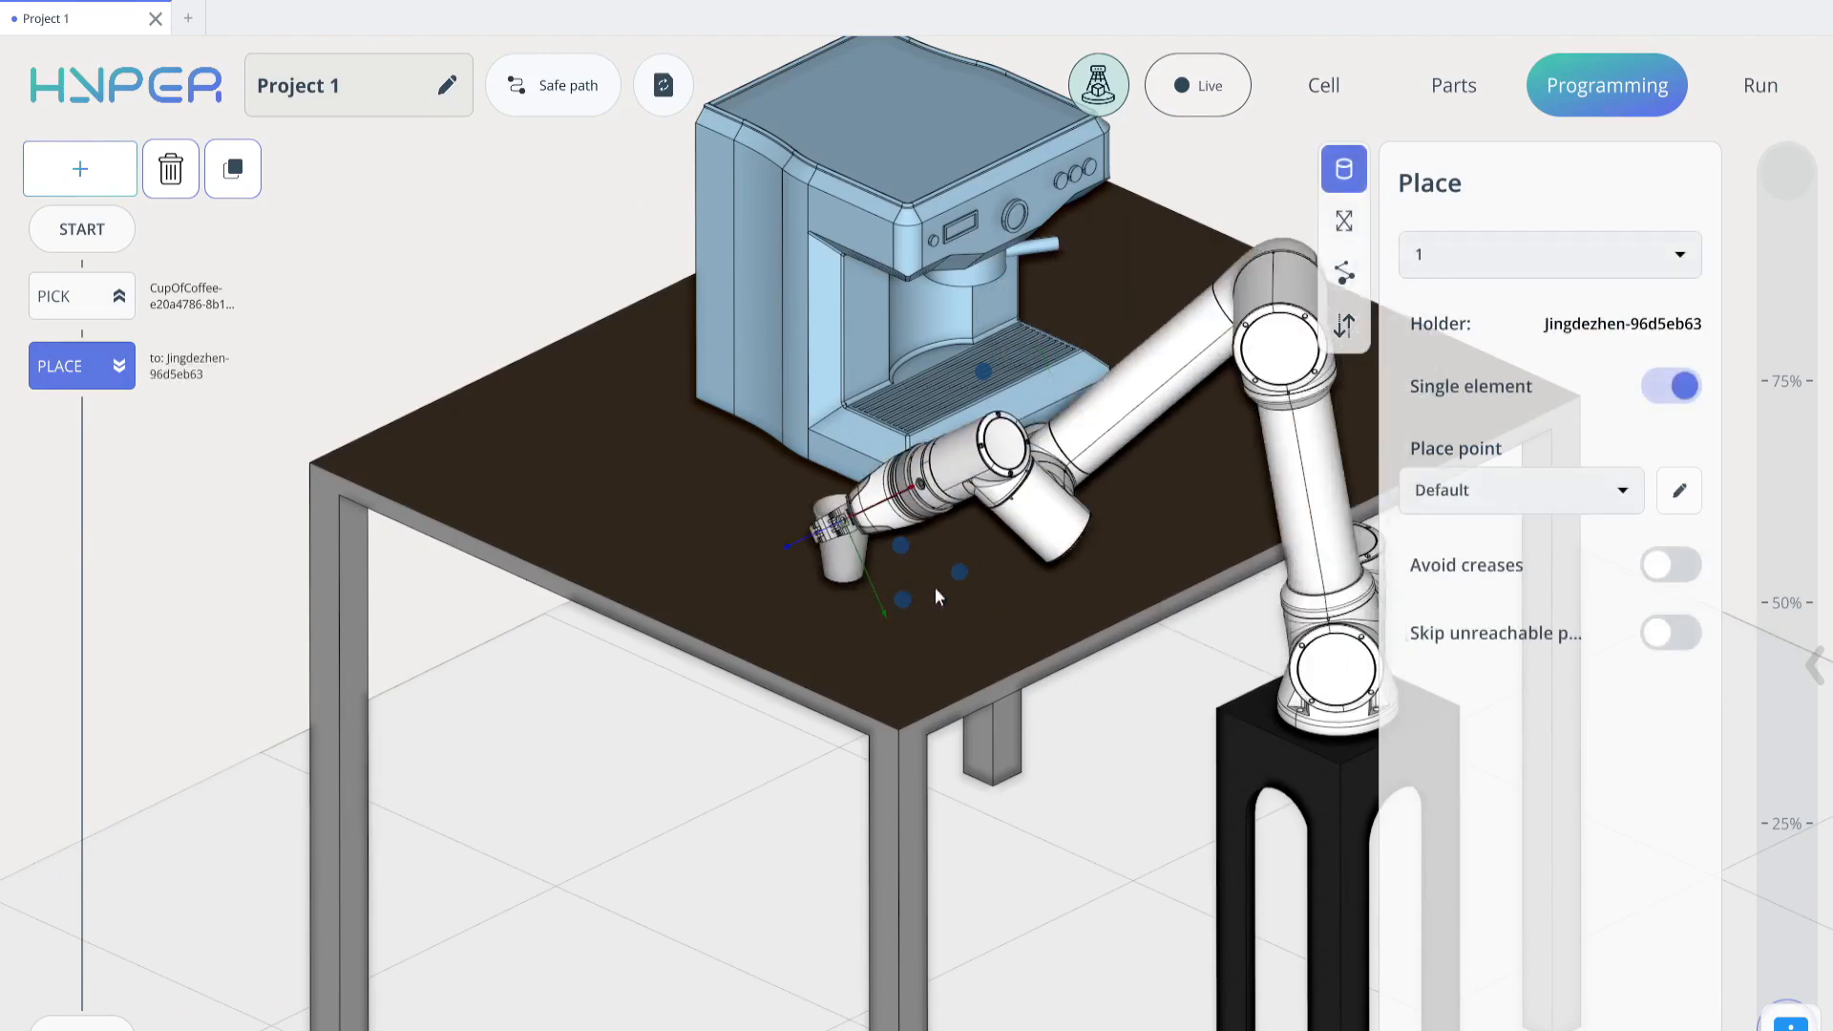
Recalculate the robot path and simulate the pick-and-place program at about 25% speed, checking the cup placed on the table
drag(935, 587, 1041, 594)
drag(843, 601, 937, 535)
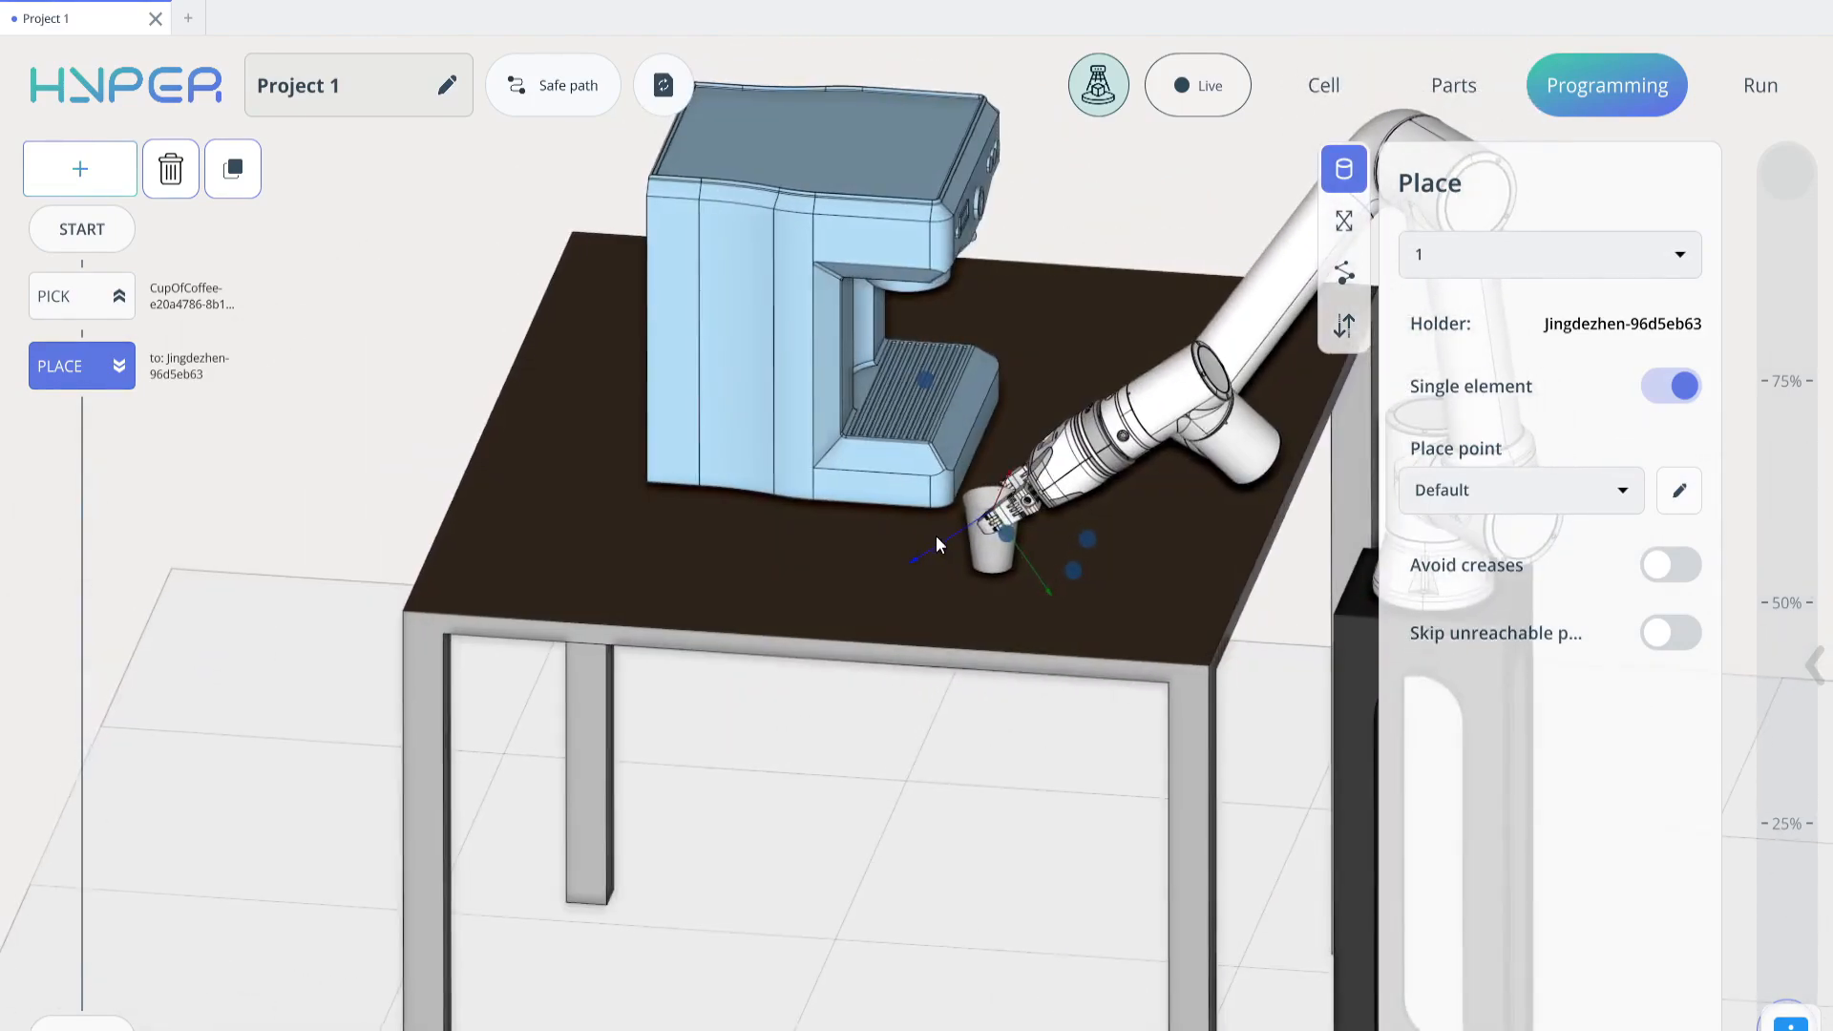
click(668, 85)
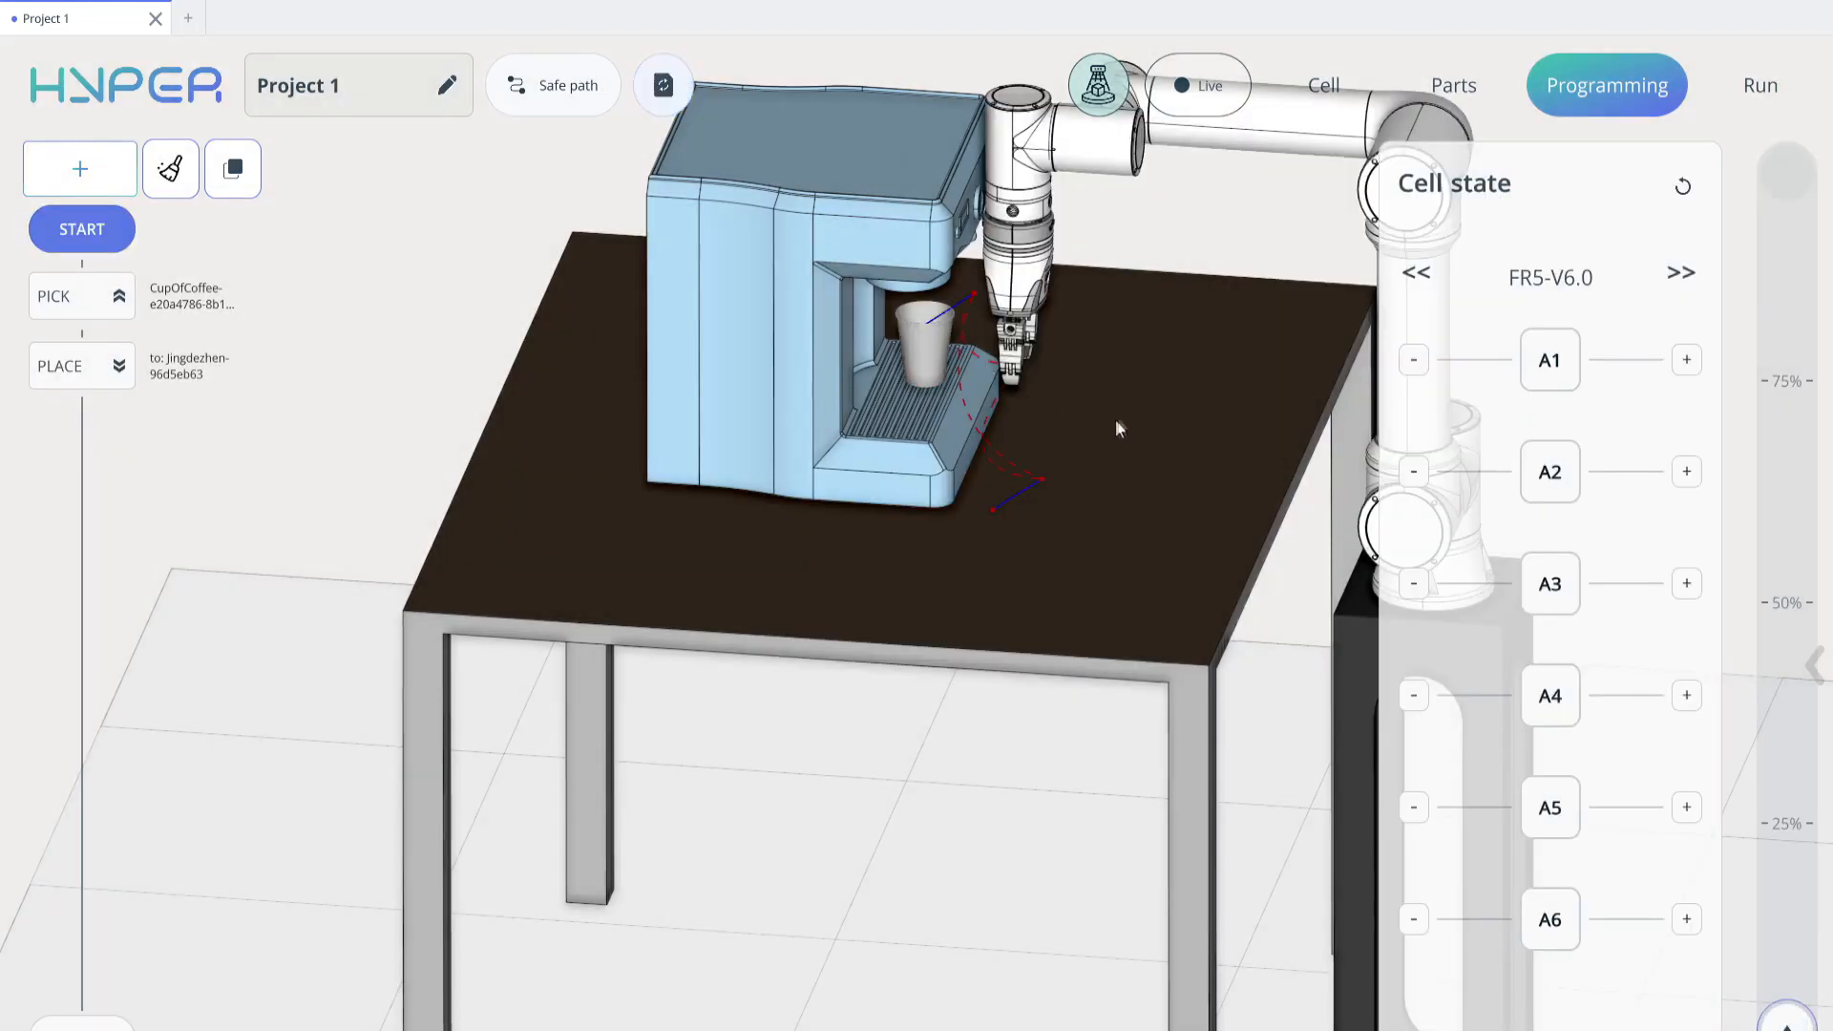
drag(1793, 1021, 1802, 822)
click(1800, 831)
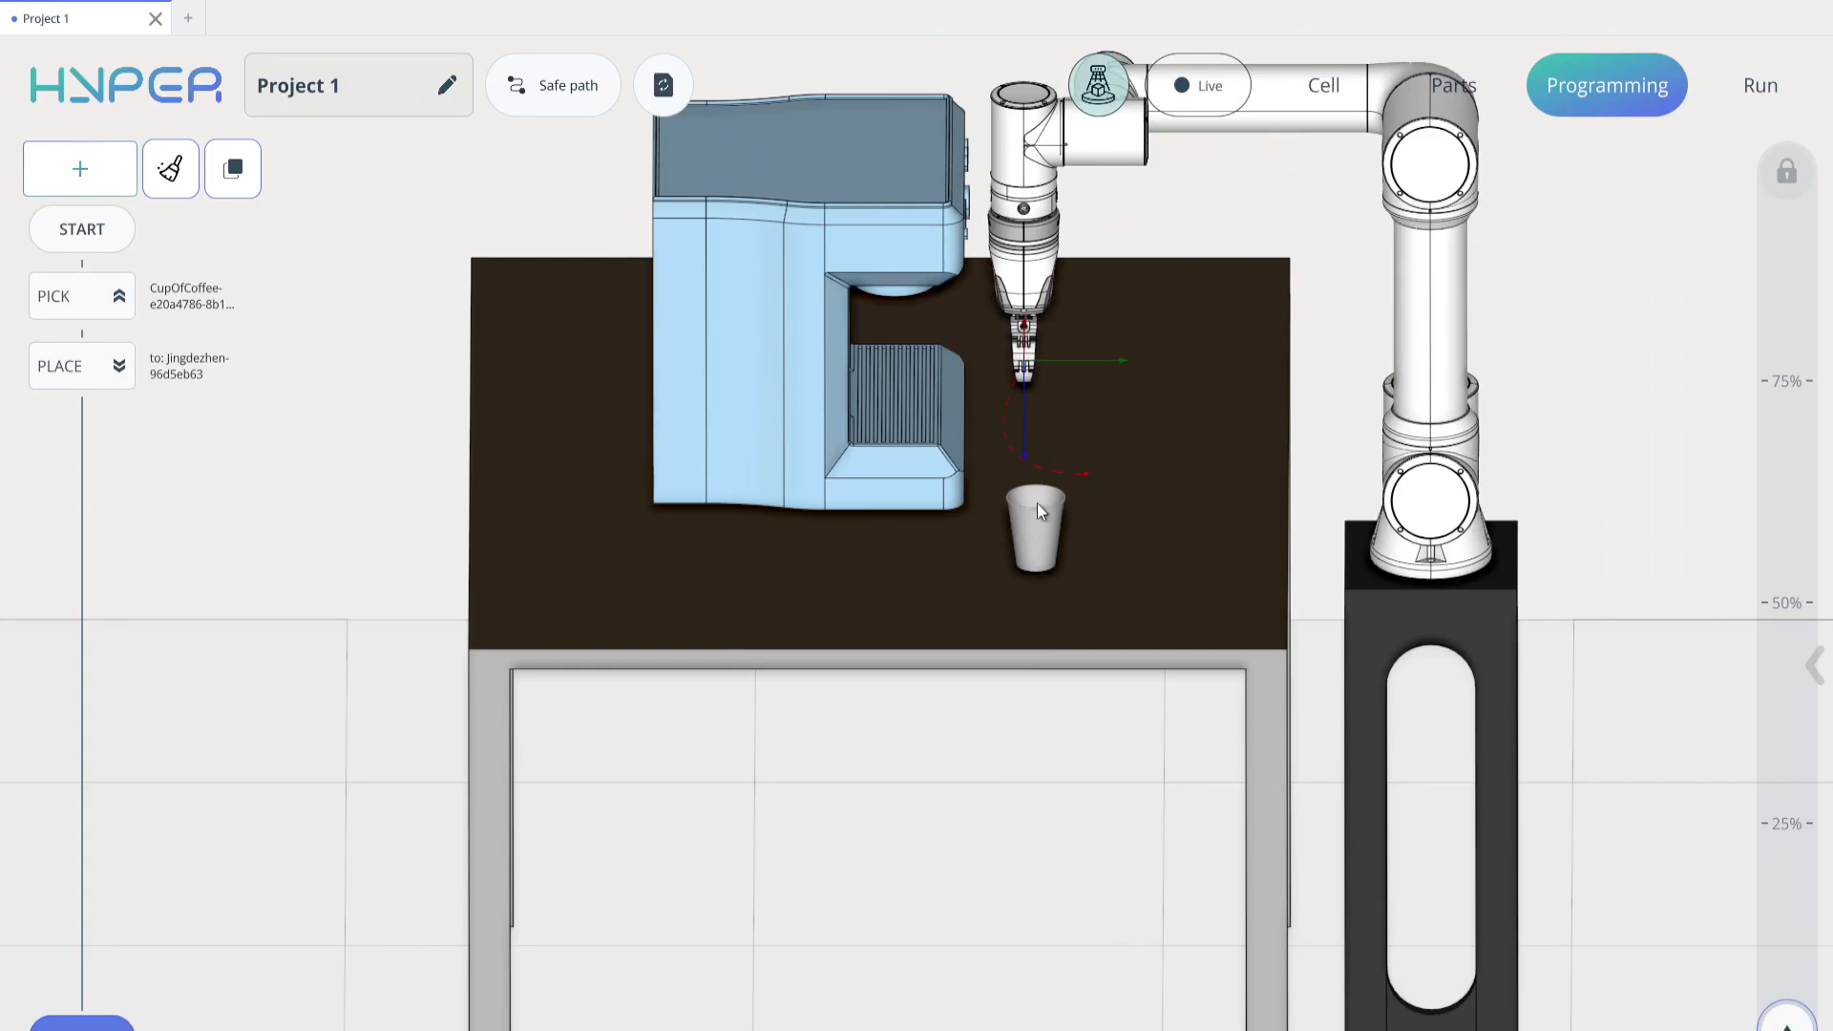
middle_drag(1033, 503, 997, 613)
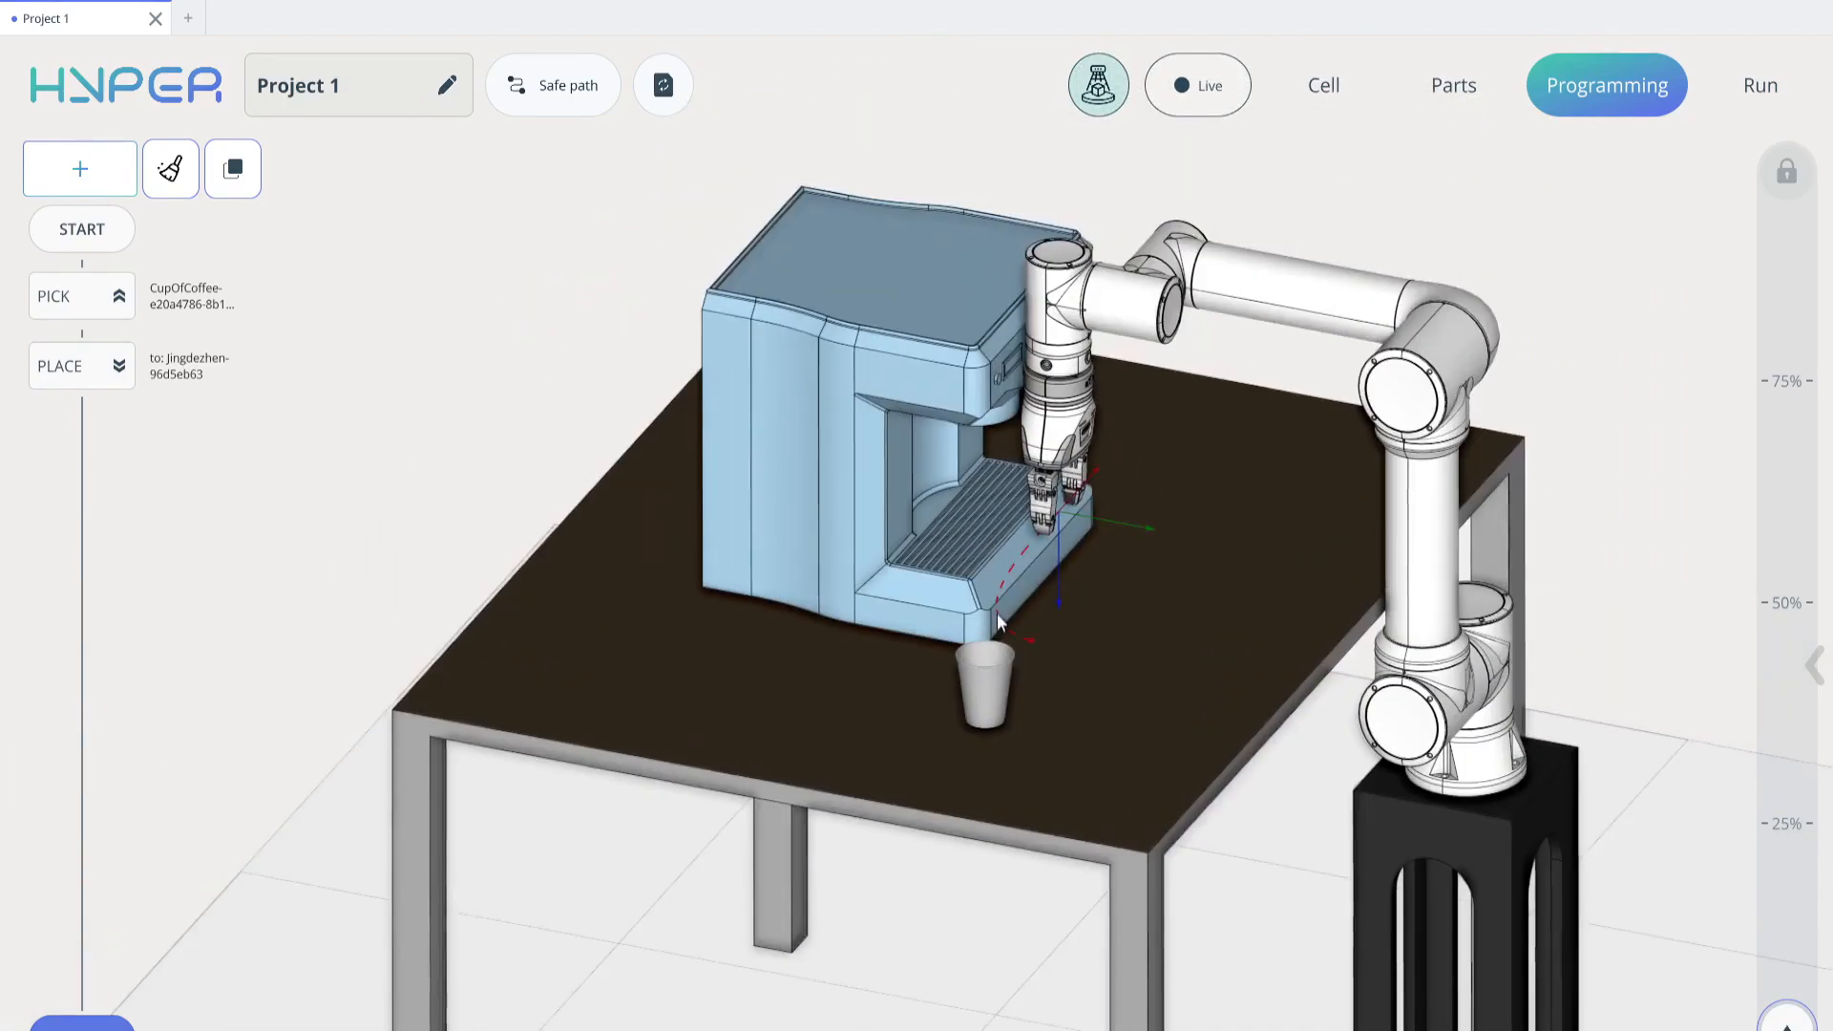
scroll(971, 563, up, 5)
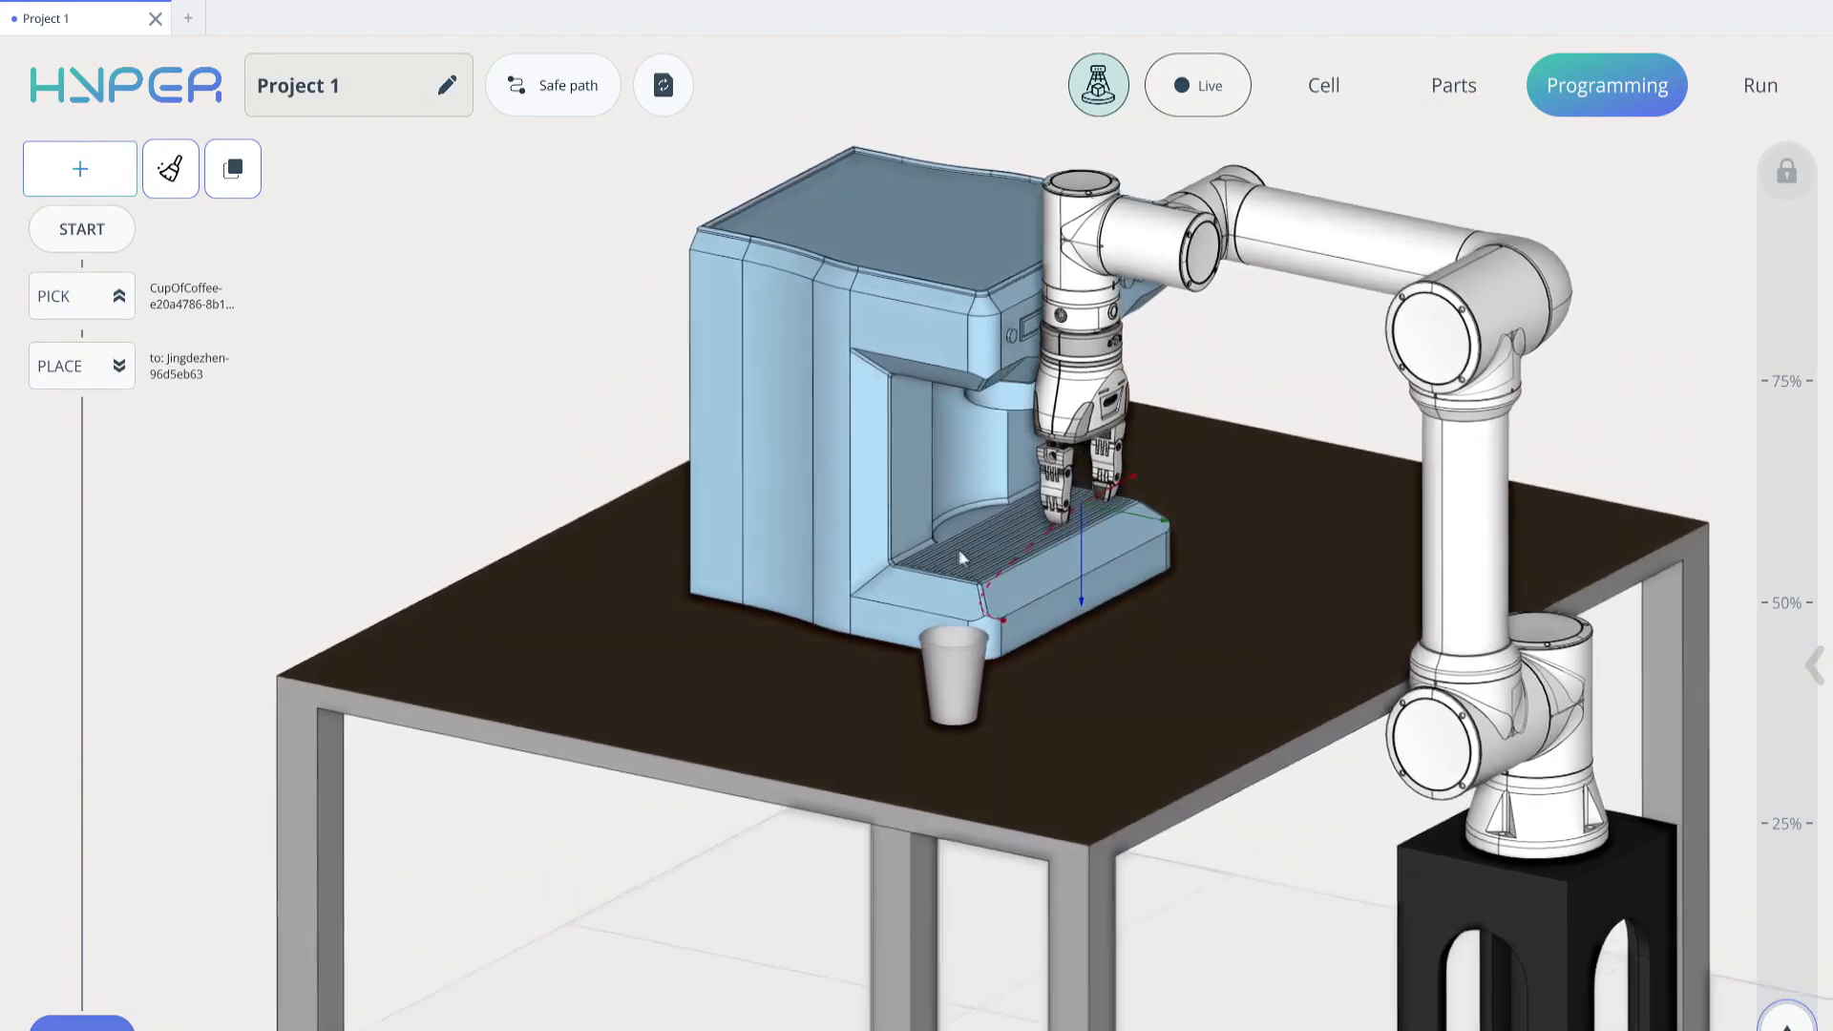
scroll(975, 542, down, 5)
middle_drag(976, 542, 990, 507)
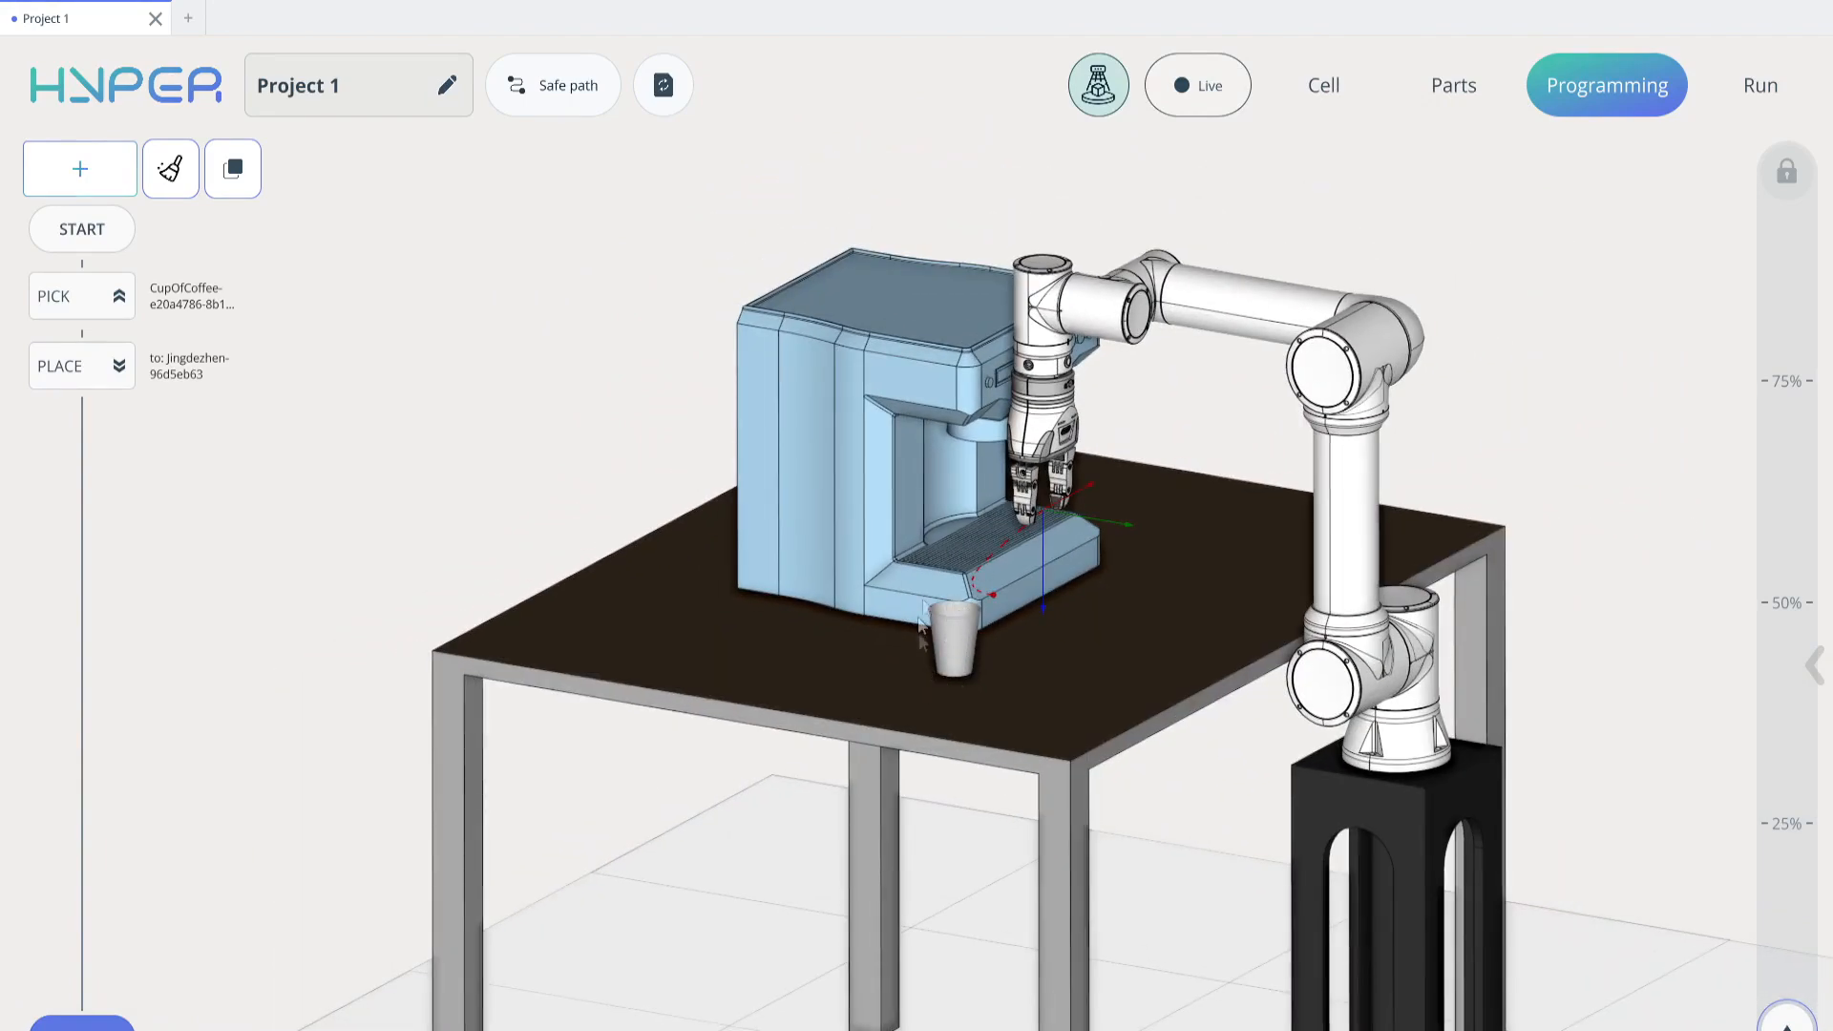
middle_drag(1054, 498, 1158, 529)
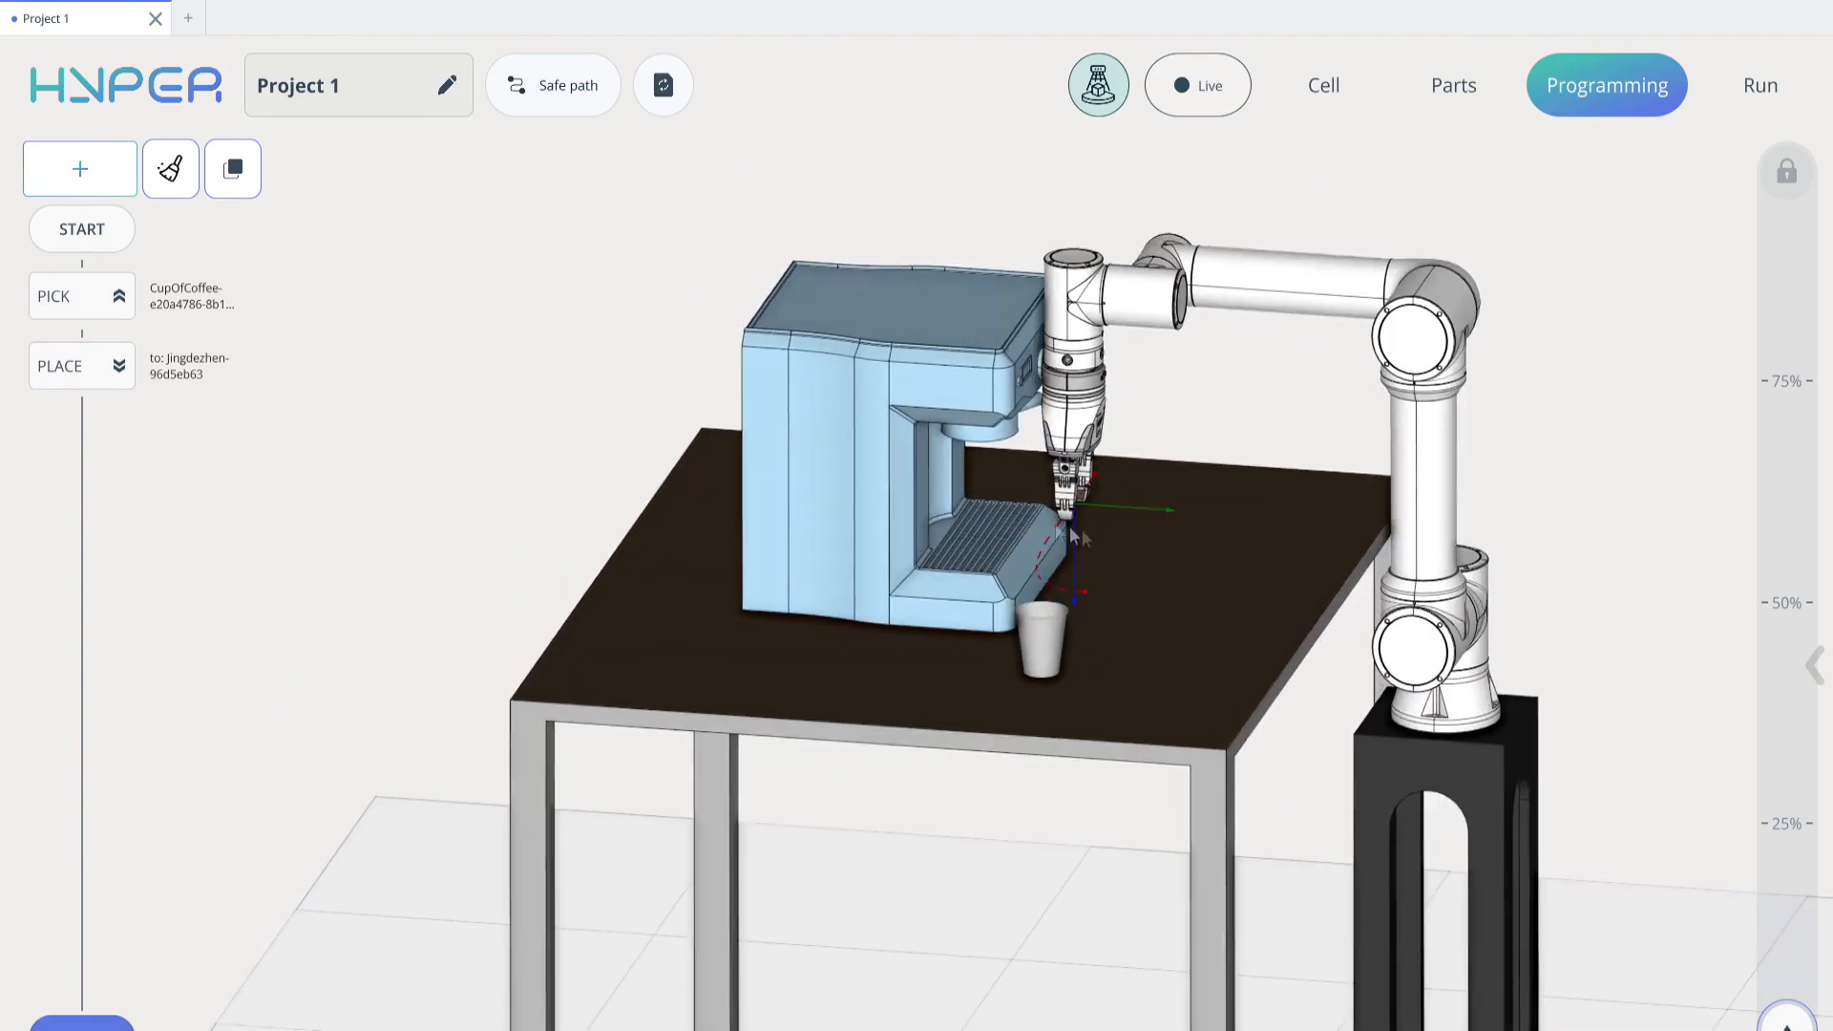
Change the Place command's safe move distance from Simple to Sub program
click(99, 303)
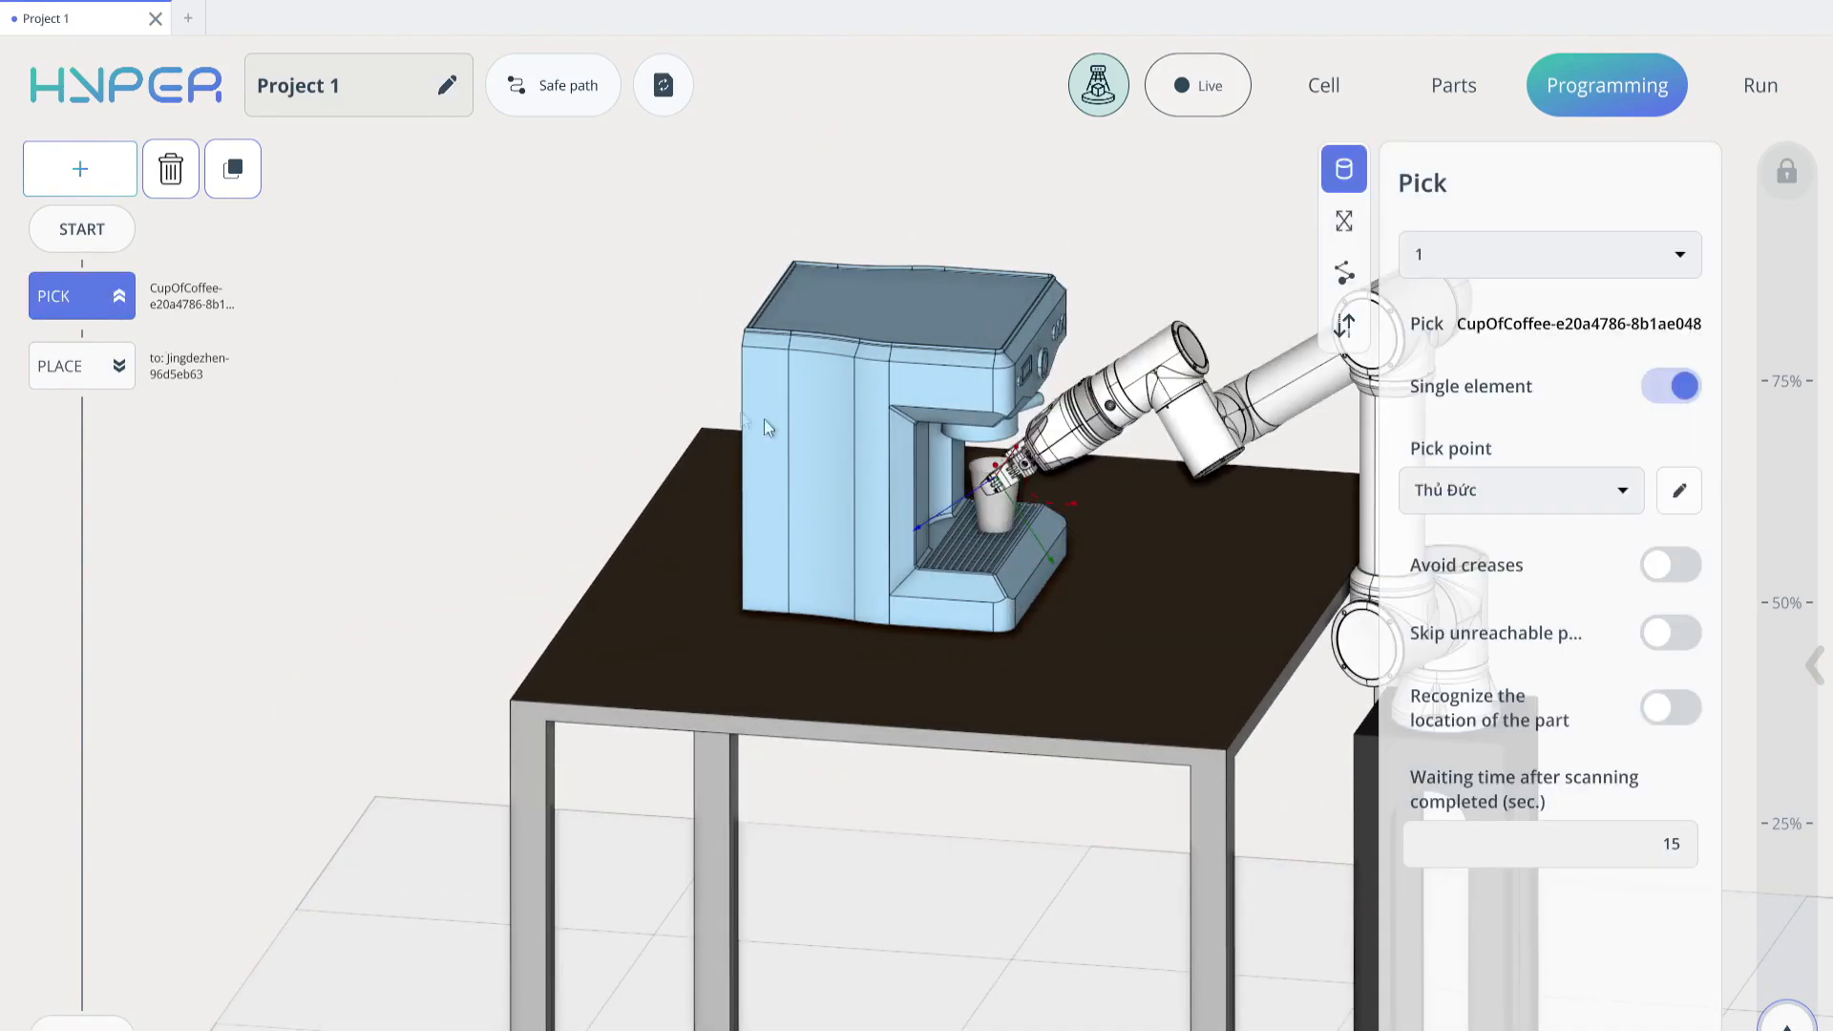
click(84, 367)
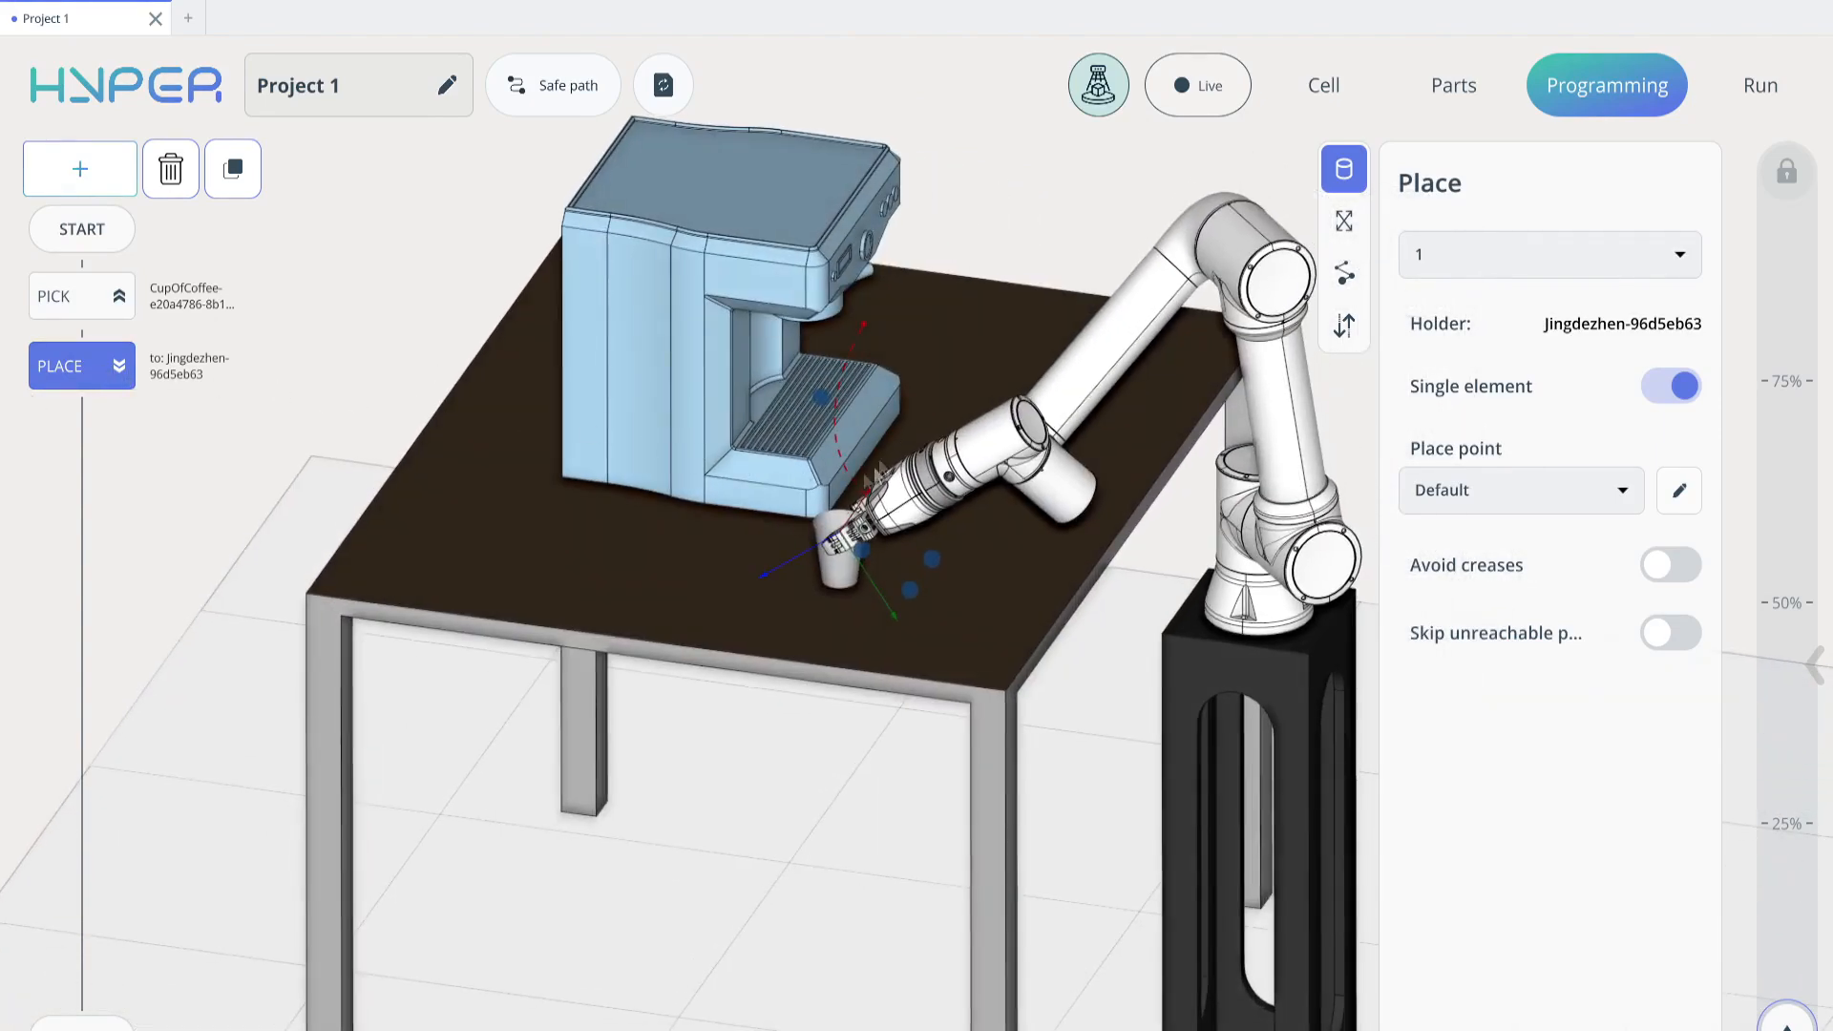
click(1344, 325)
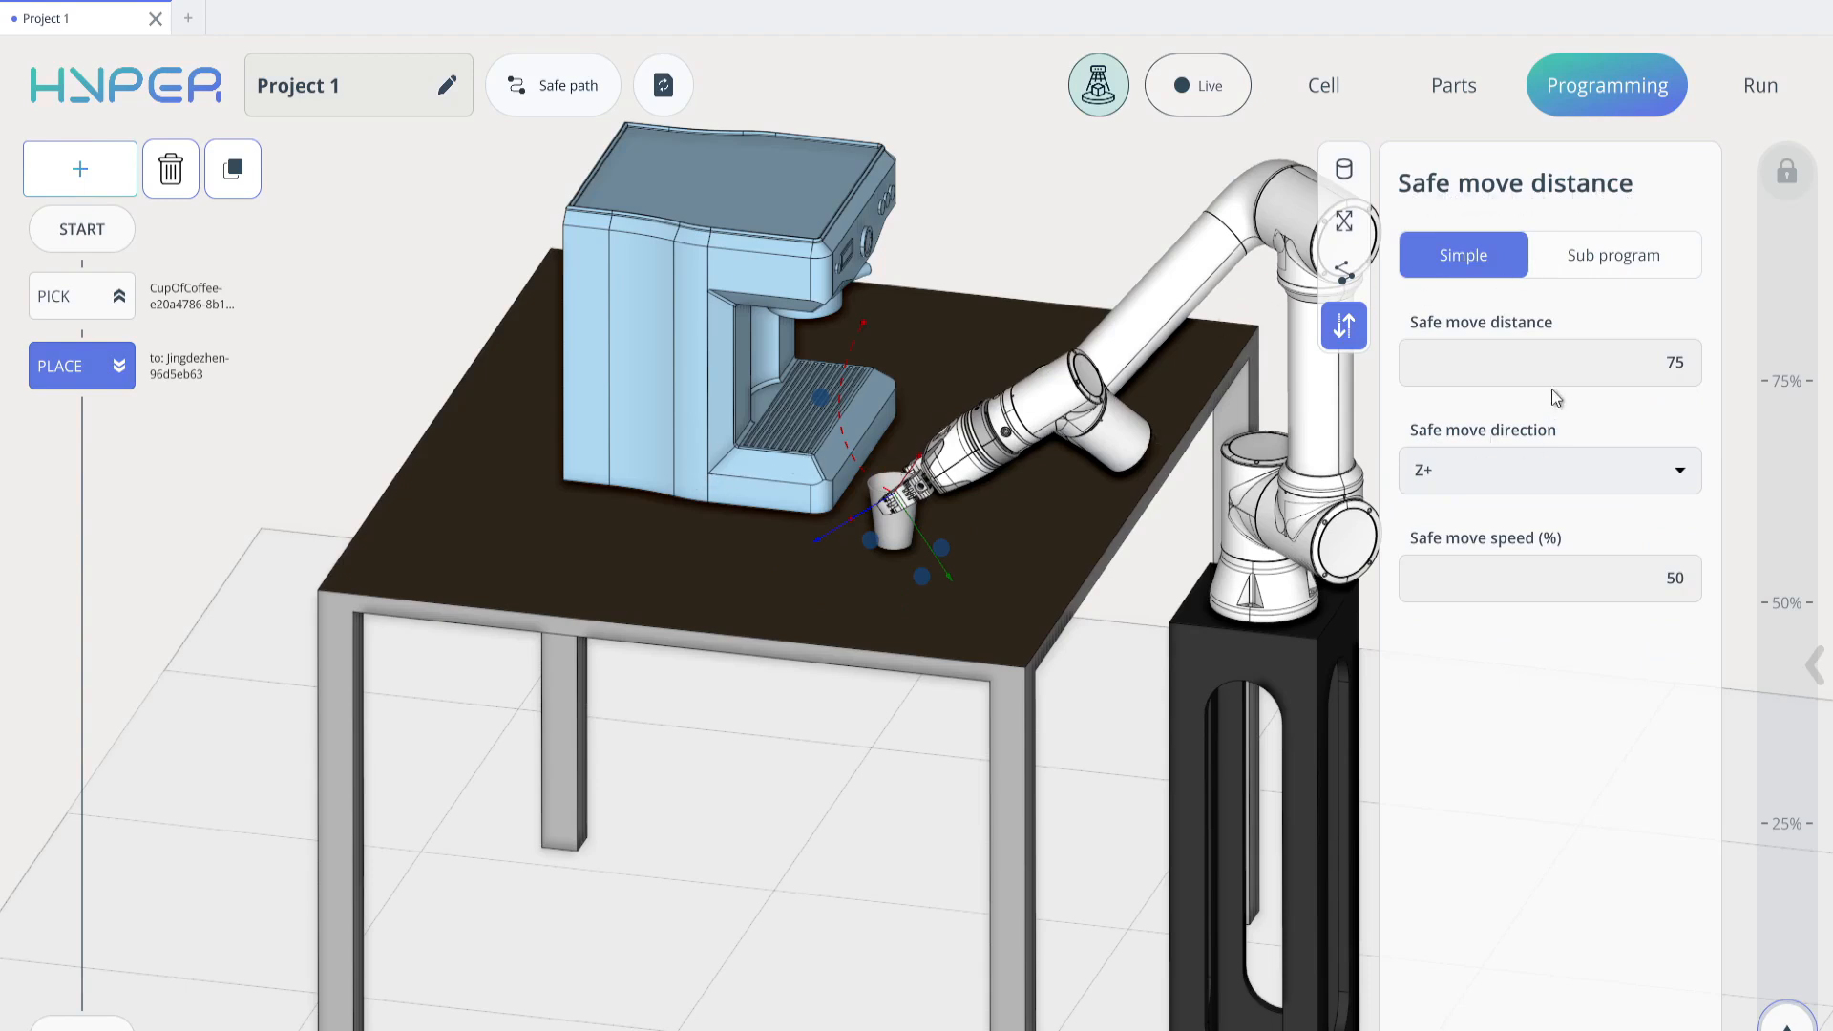
click(1620, 259)
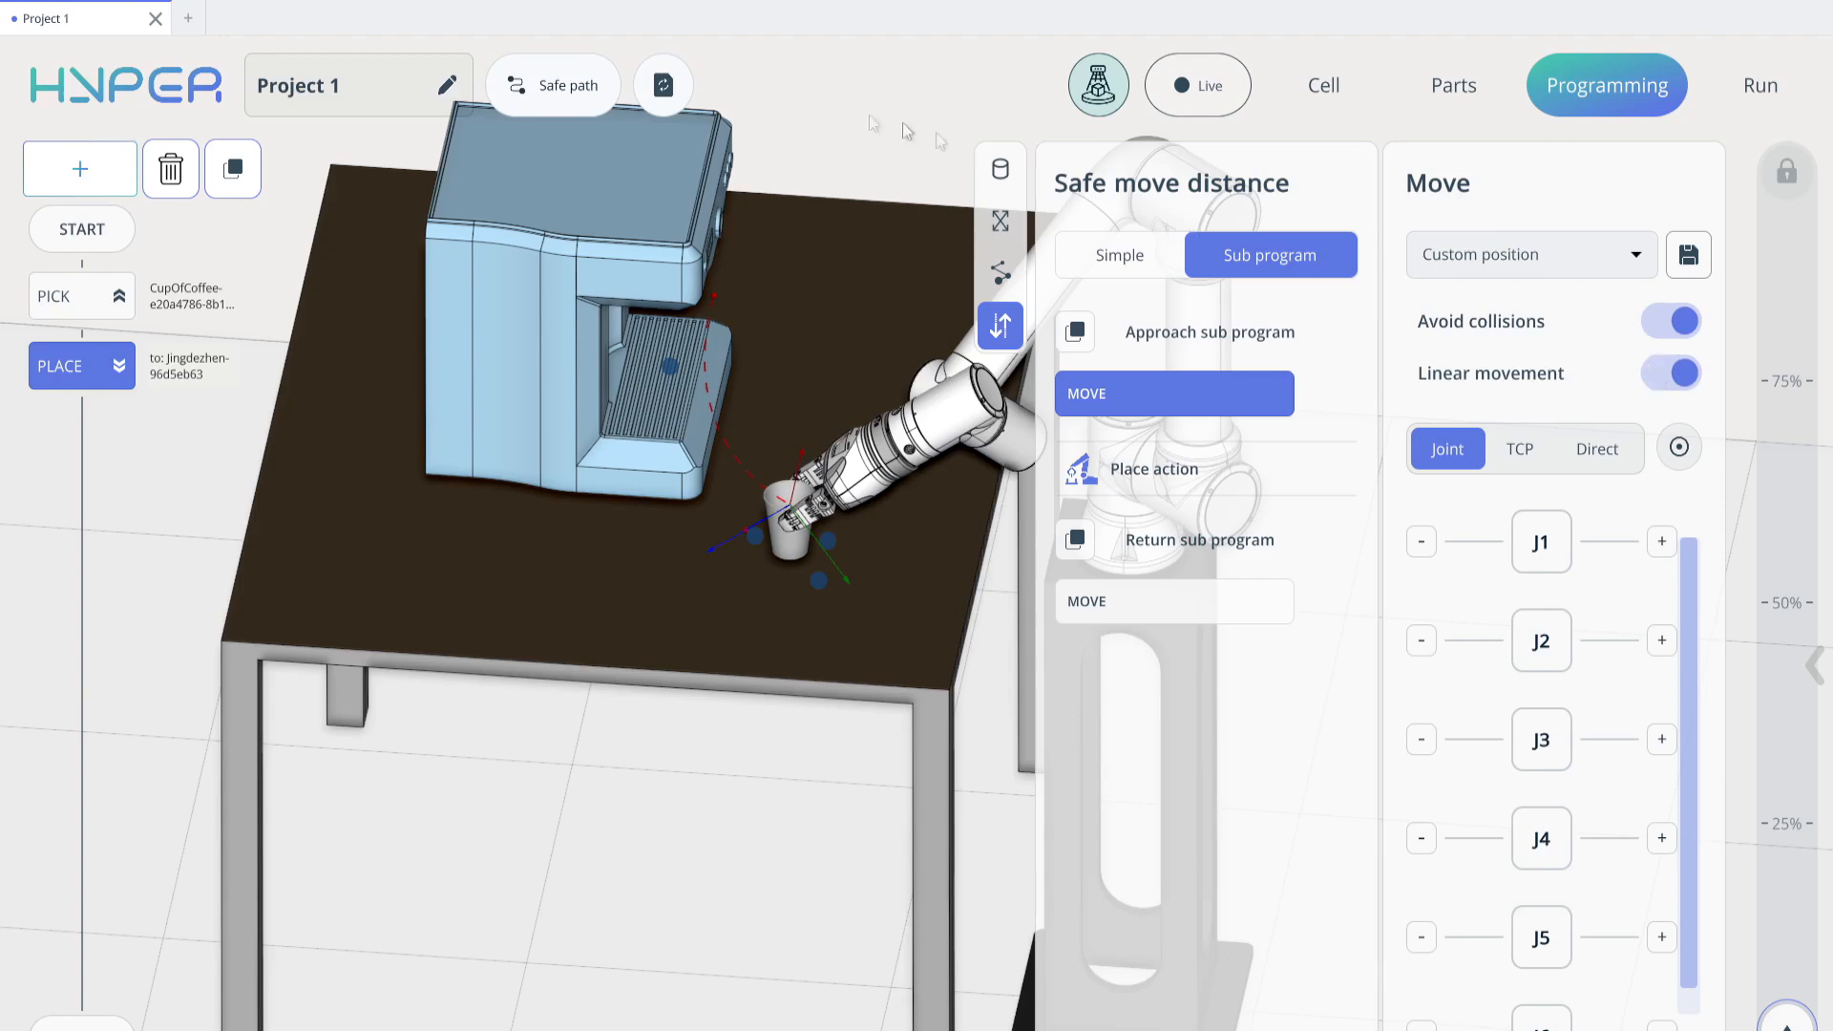
Recalculate the path with the Place sub program and simulate the cup being picked and placed again
click(678, 100)
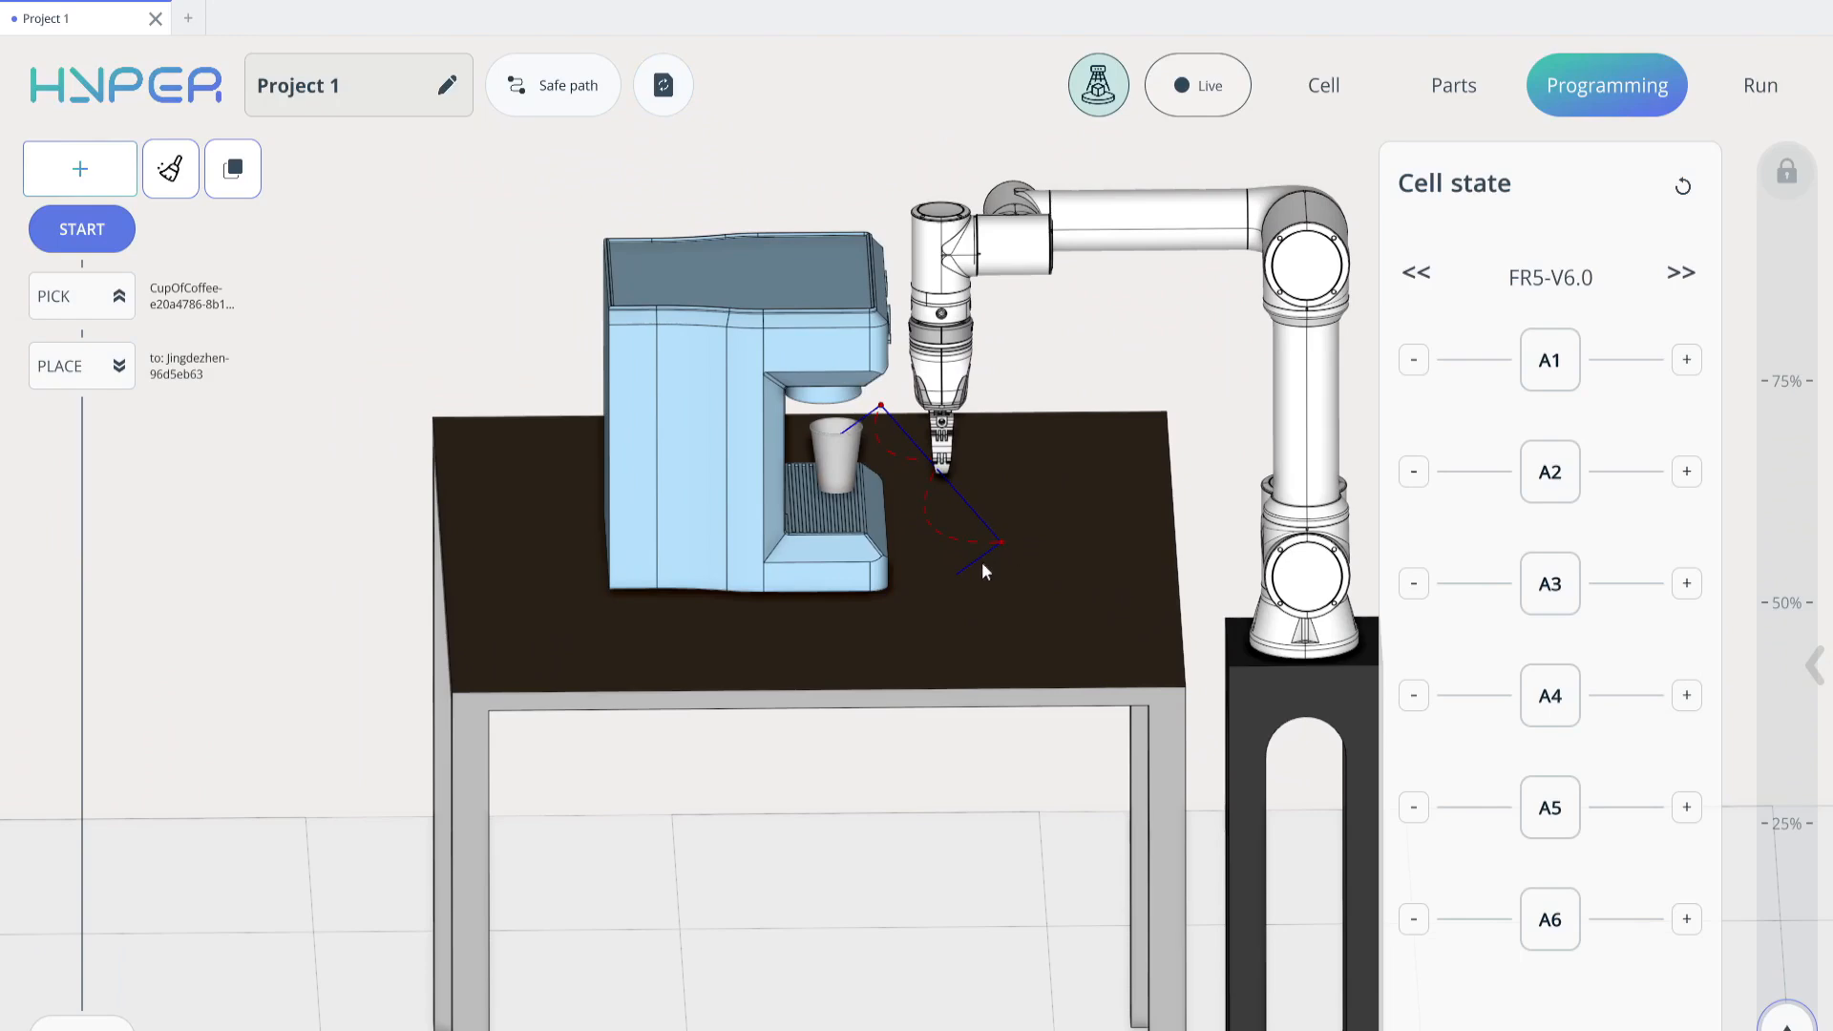
drag(974, 577, 844, 616)
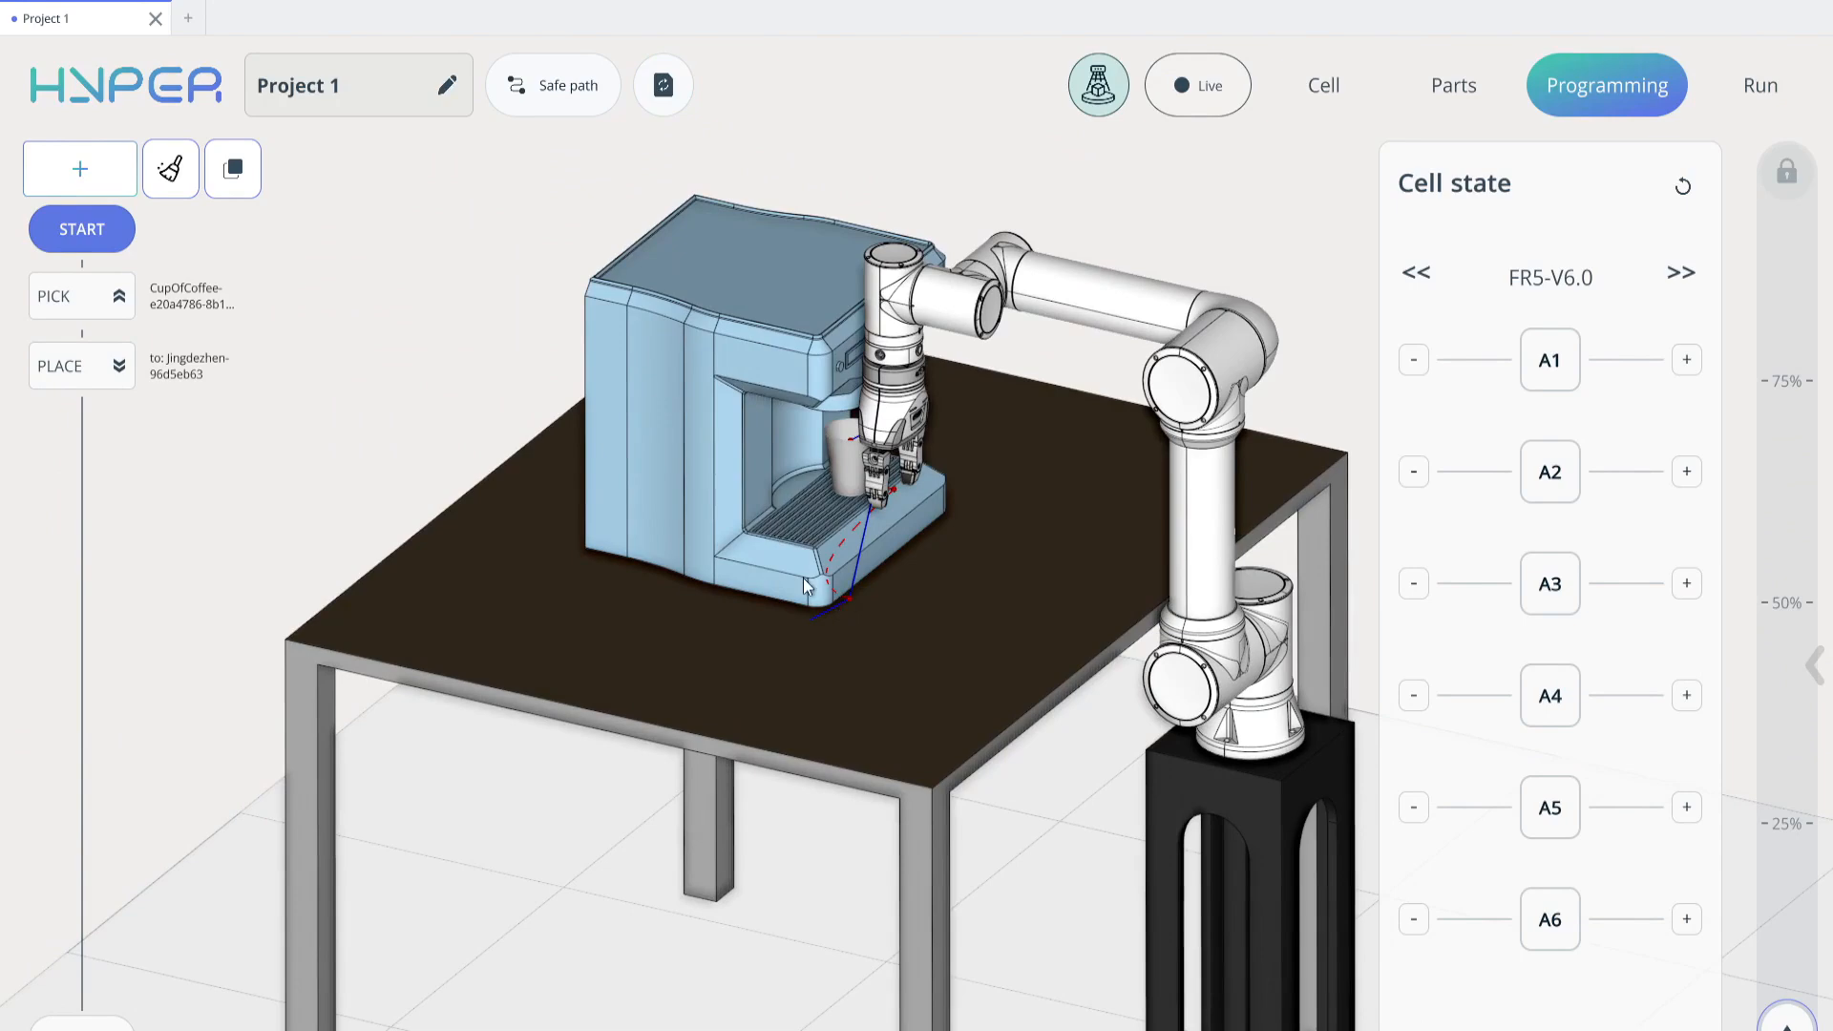
click(1785, 1021)
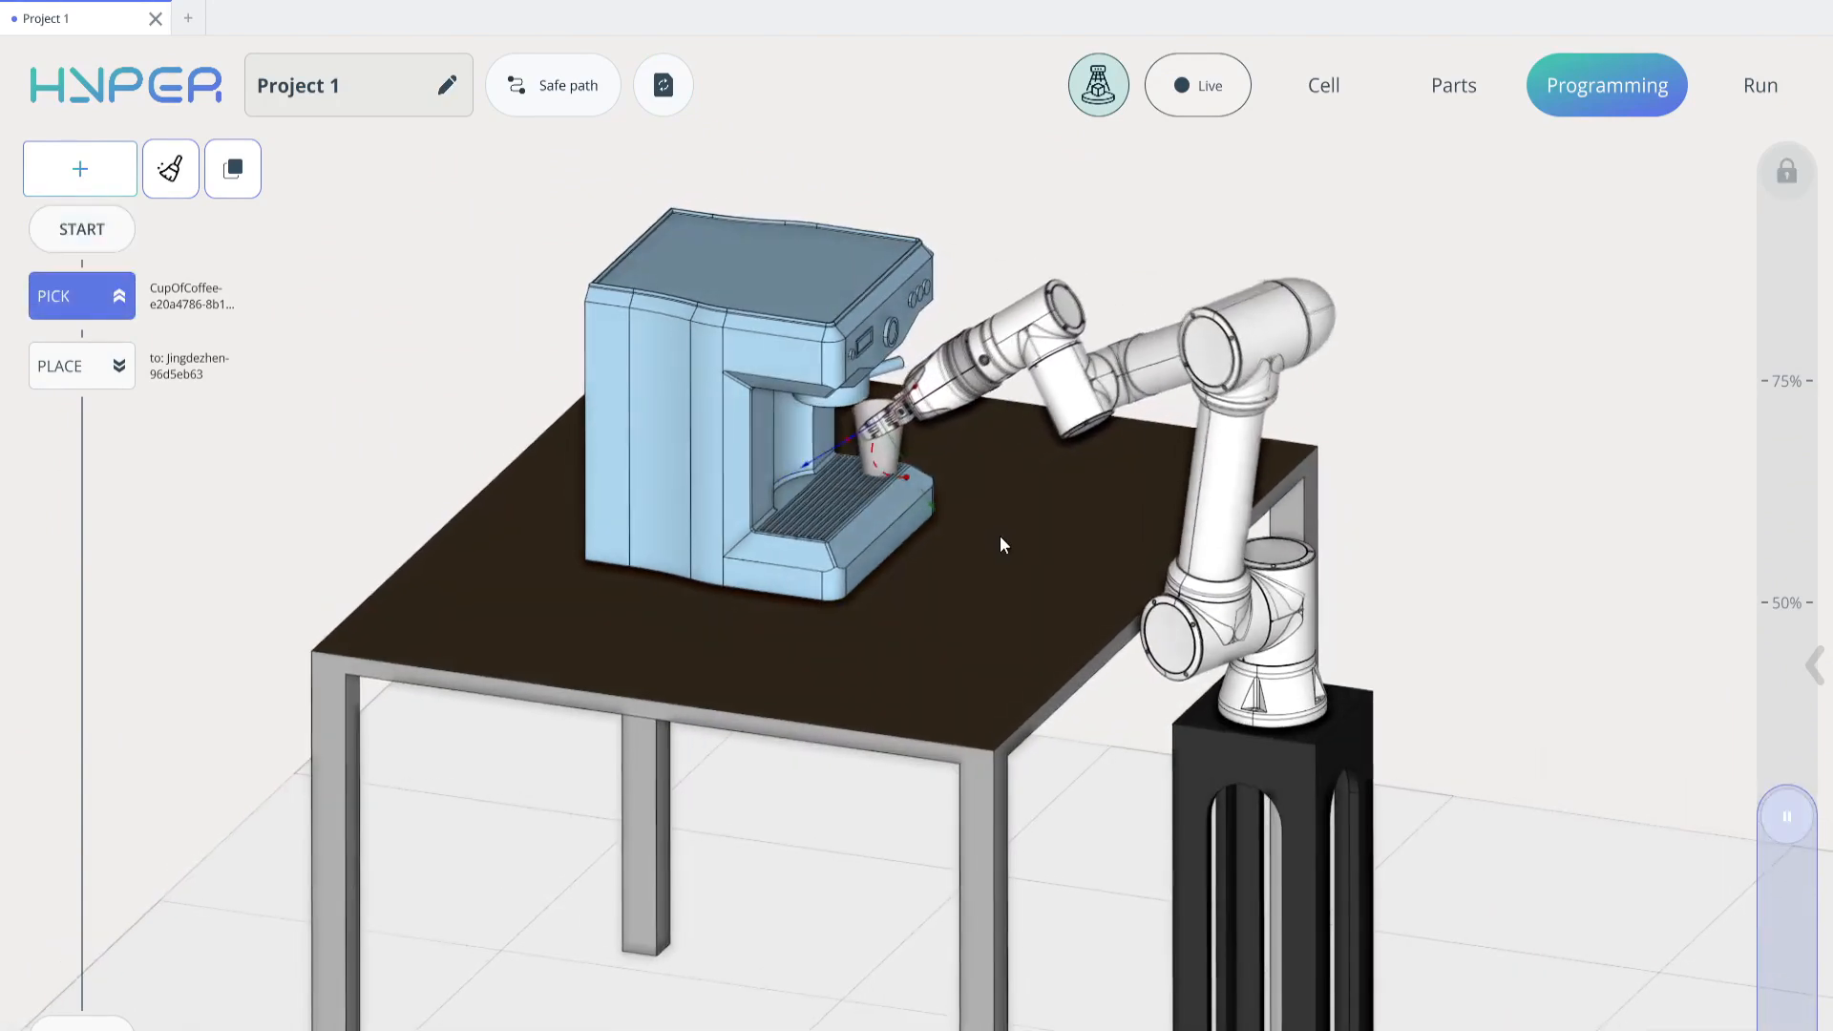
drag(870, 485, 931, 473)
scroll(932, 472, up, 5)
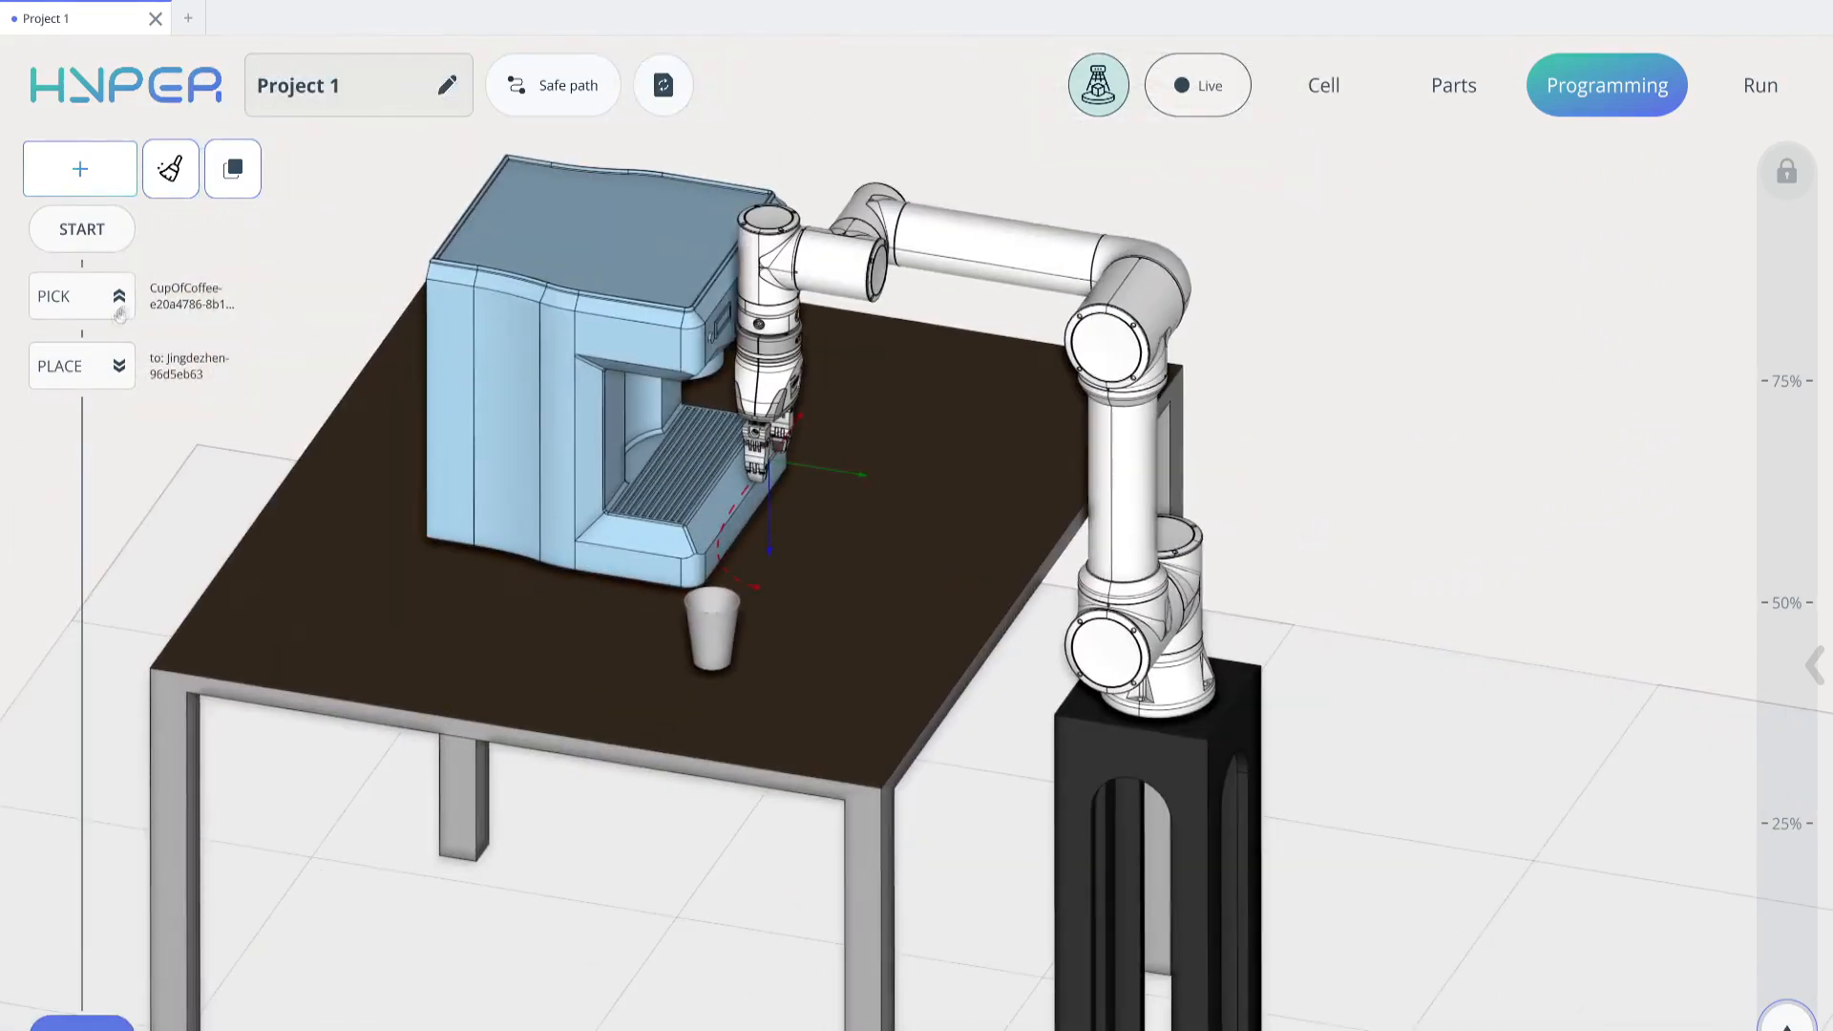
Change the Pick command's safe move distance from Simple to Sub program
click(113, 374)
click(90, 303)
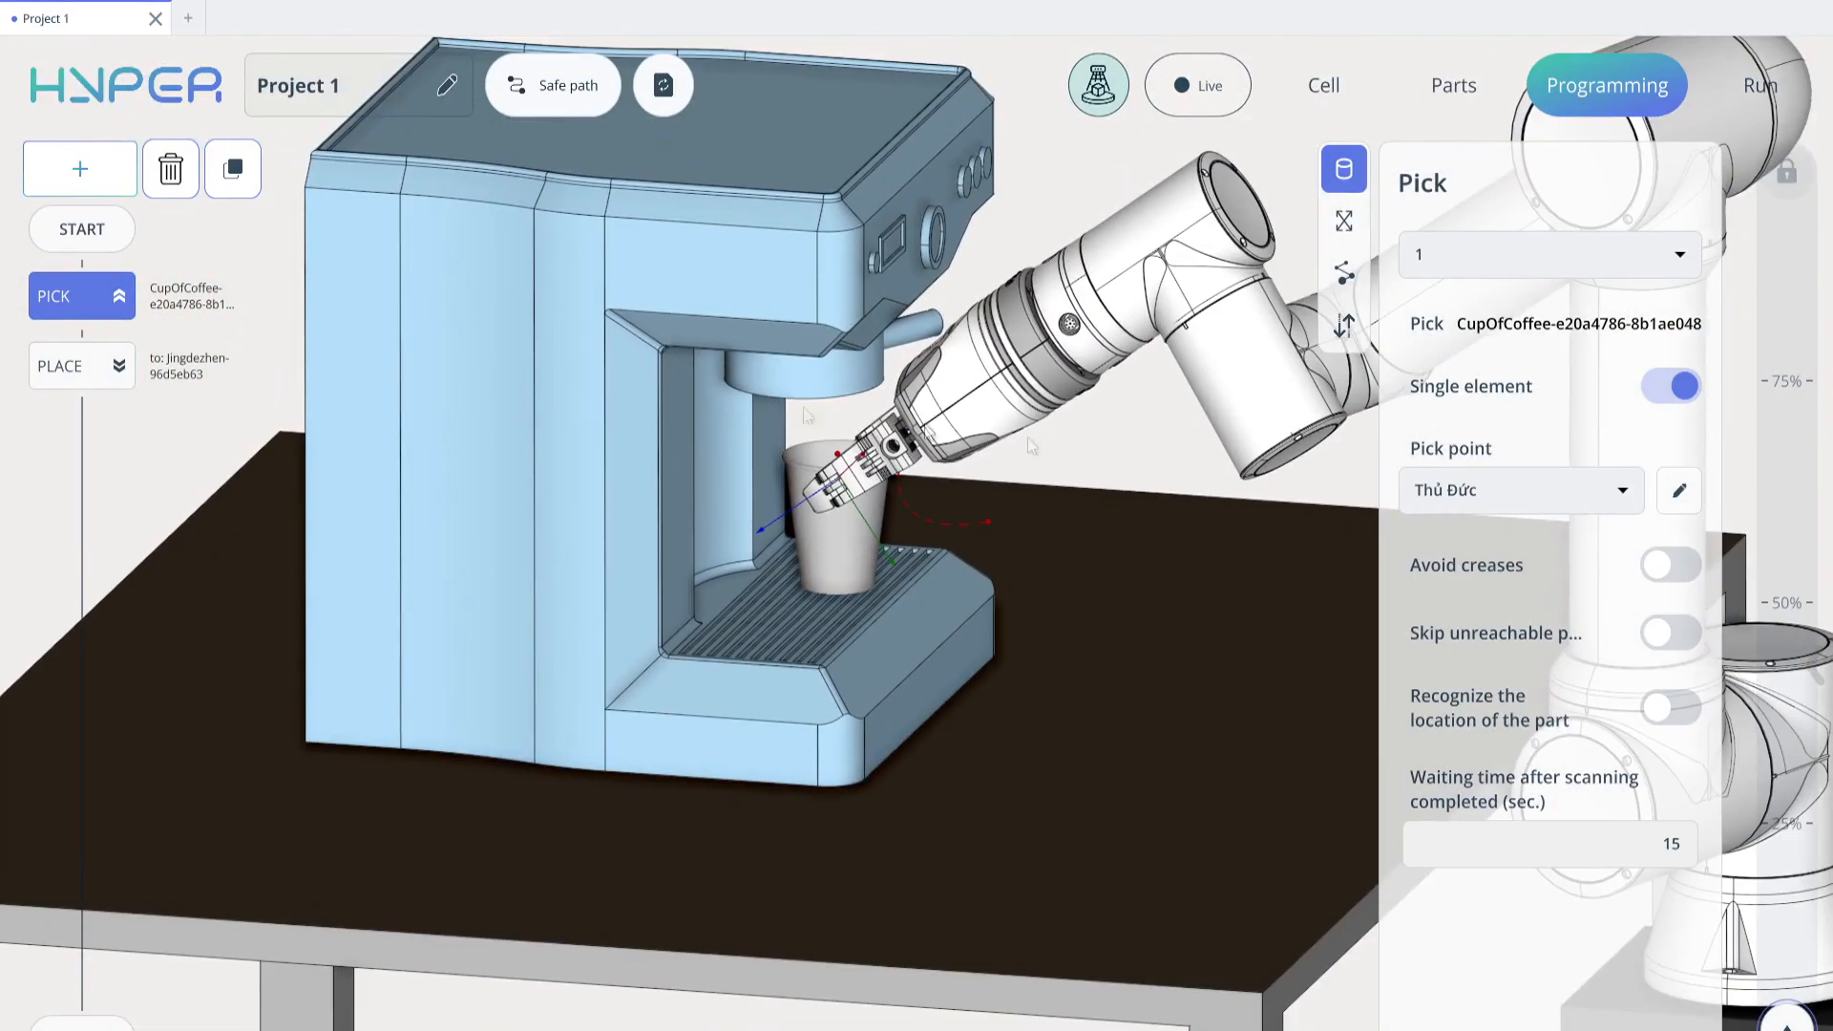
click(1342, 324)
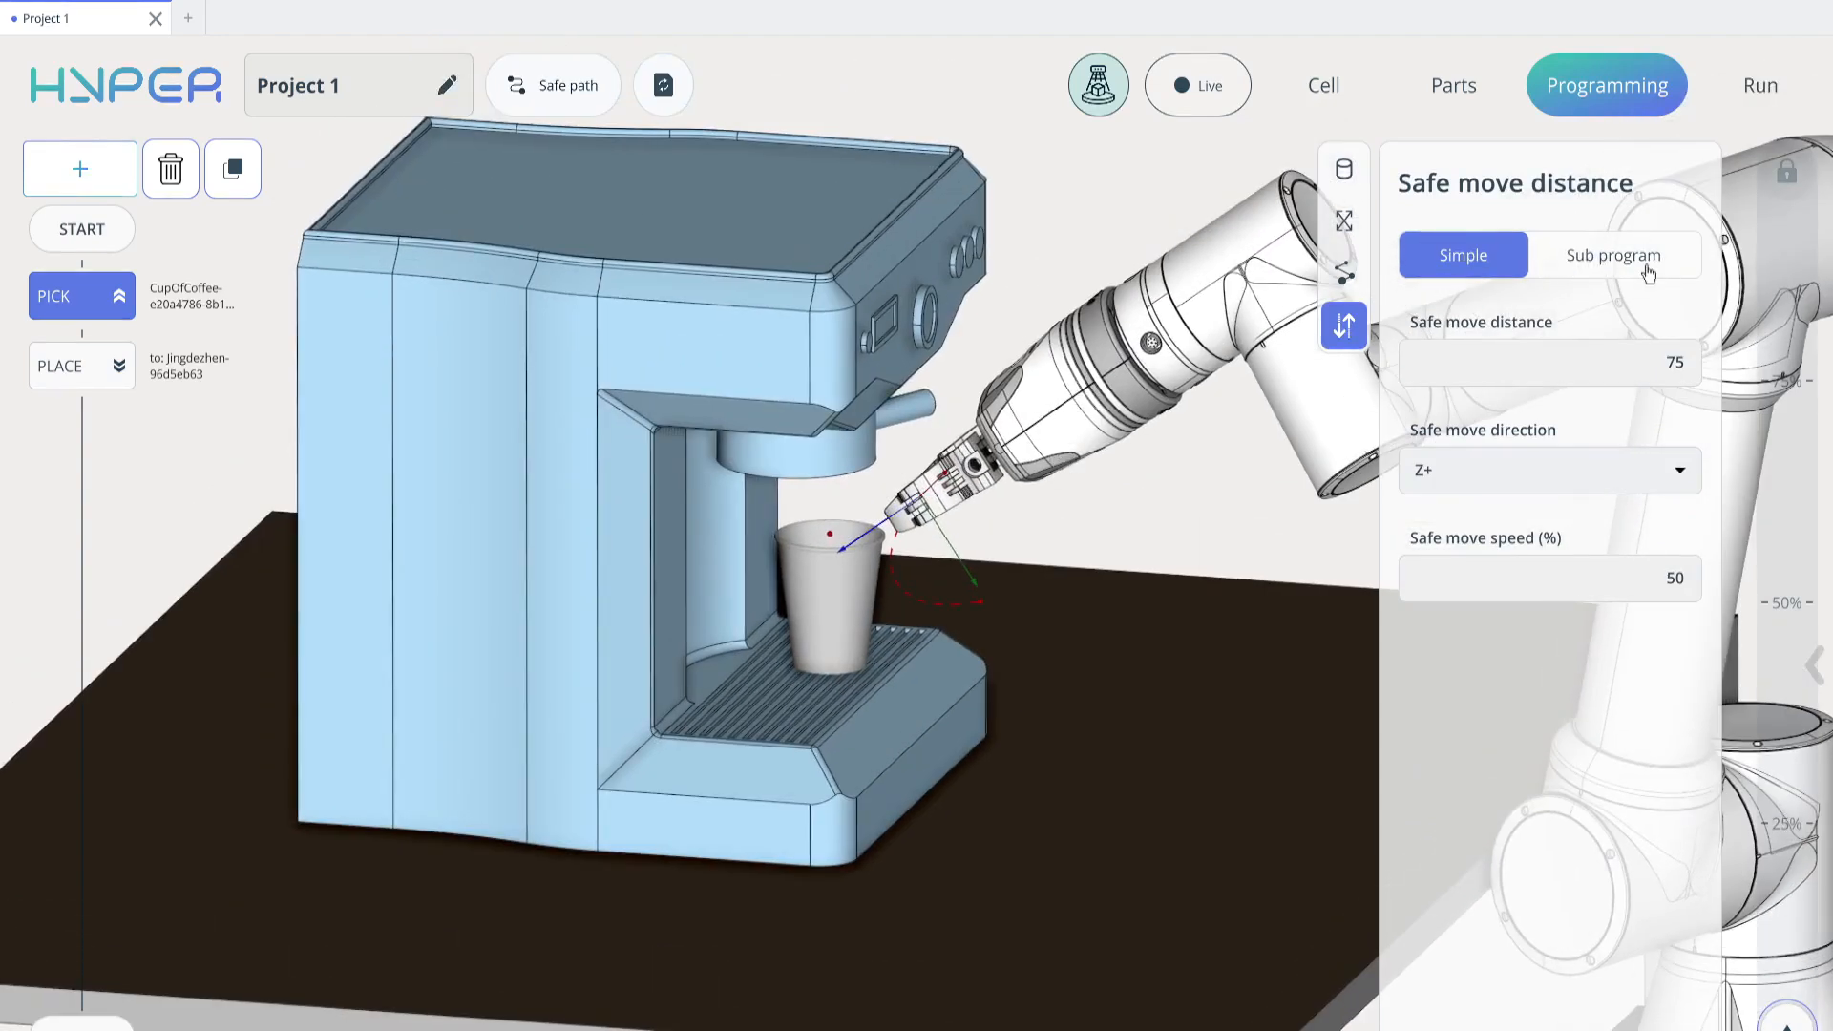
click(1646, 272)
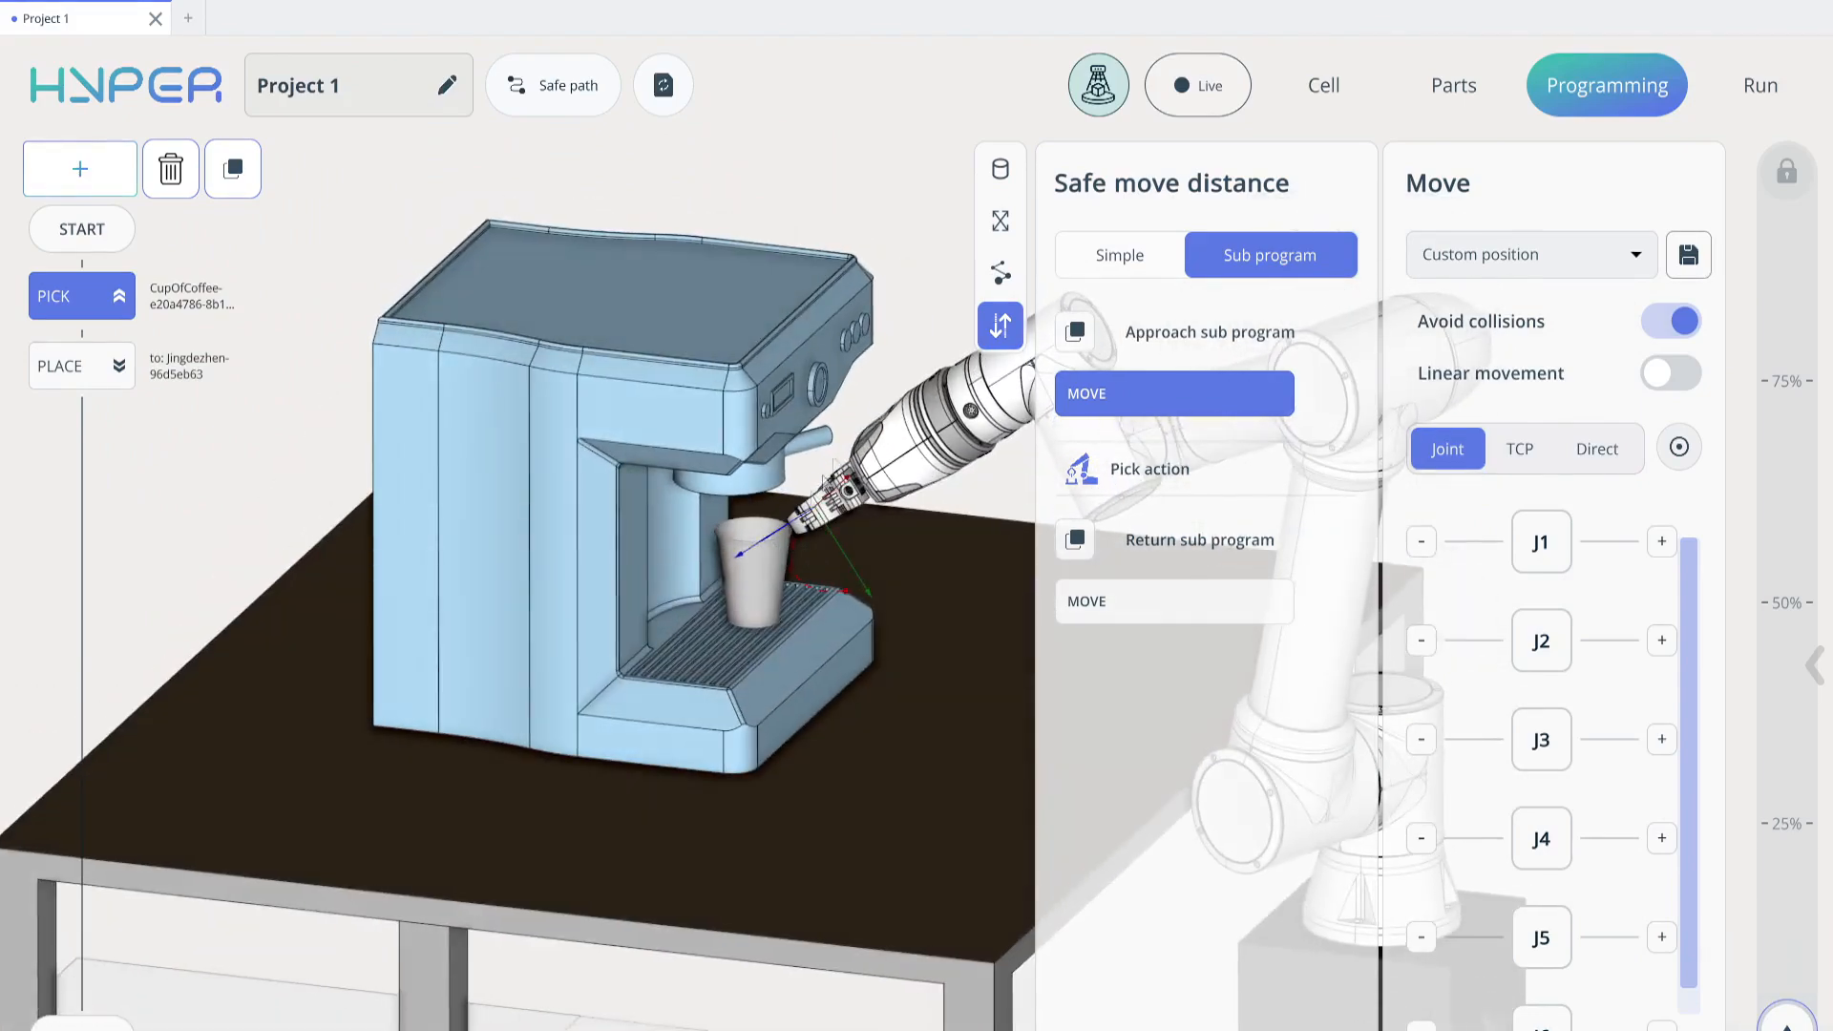
Switch the Pick approach move to TCP jogging and back the gripper away from the cup along the Z axis
mouse_move(872, 490)
middle_down()
mouse_move(857, 447)
mouse_move(878, 516)
mouse_move(878, 501)
middle_up()
drag(1536, 542, 1533, 557)
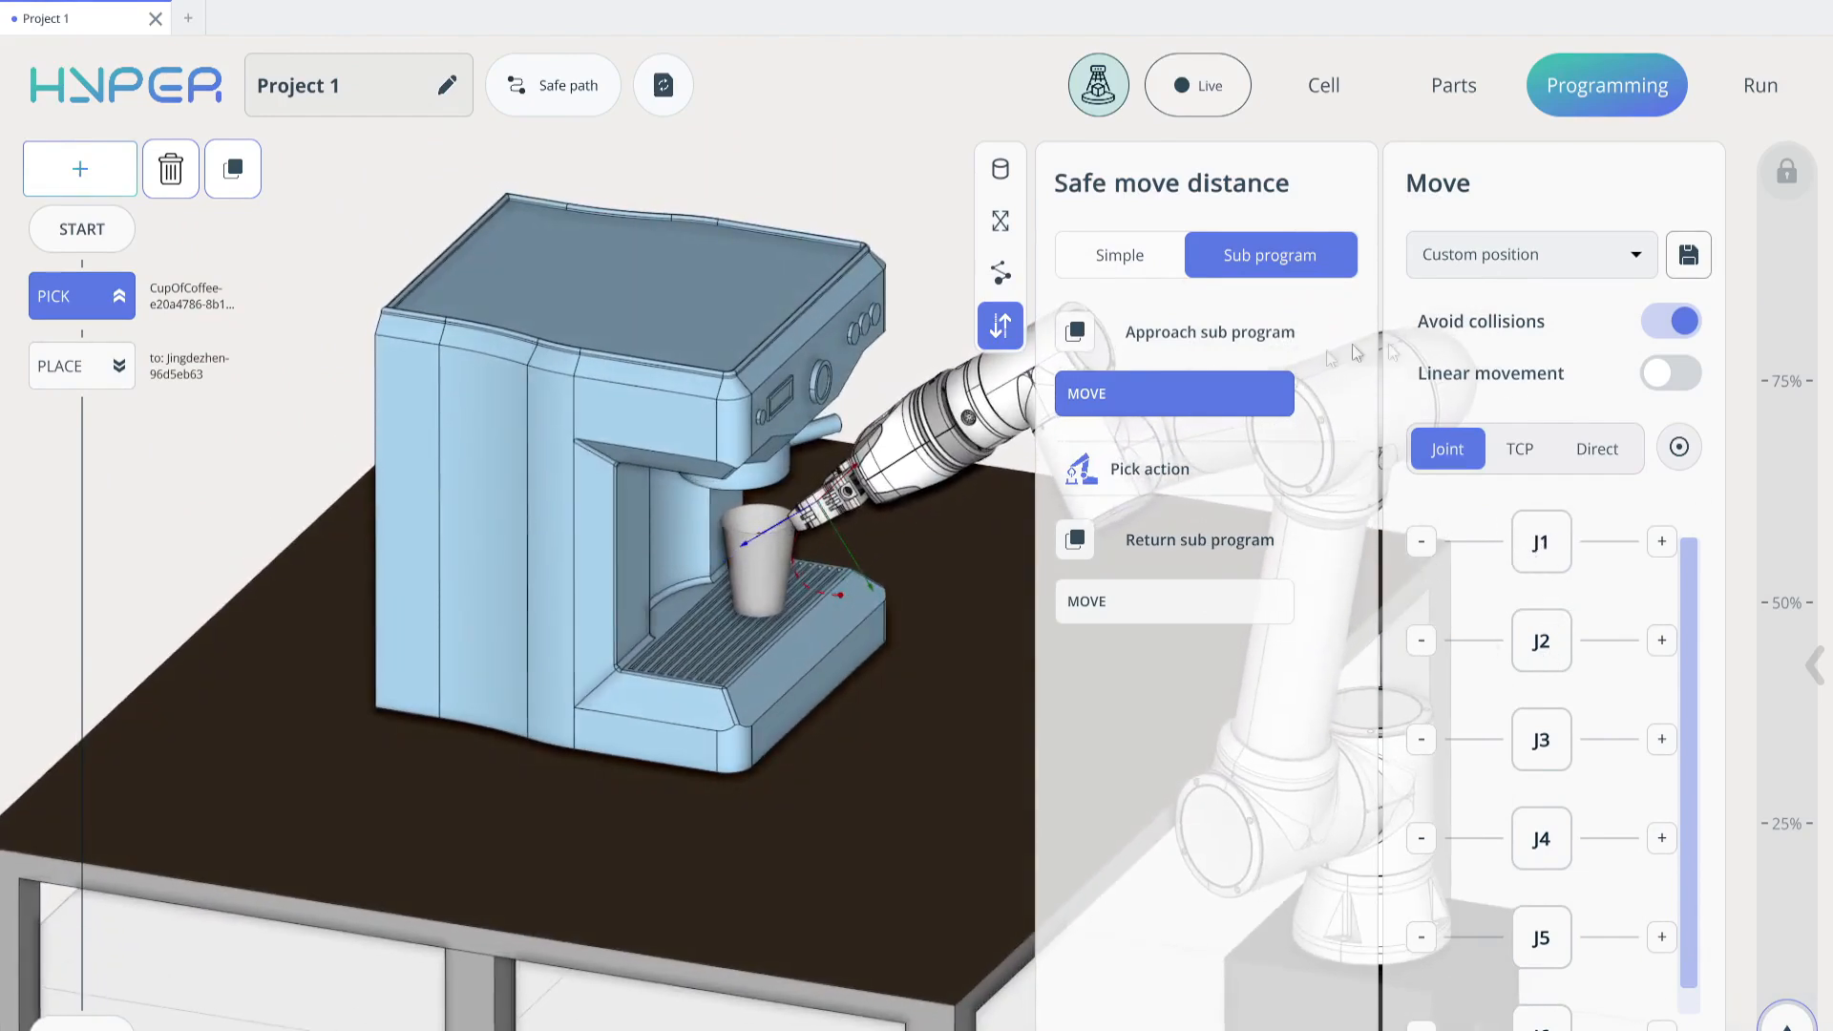
click(1520, 450)
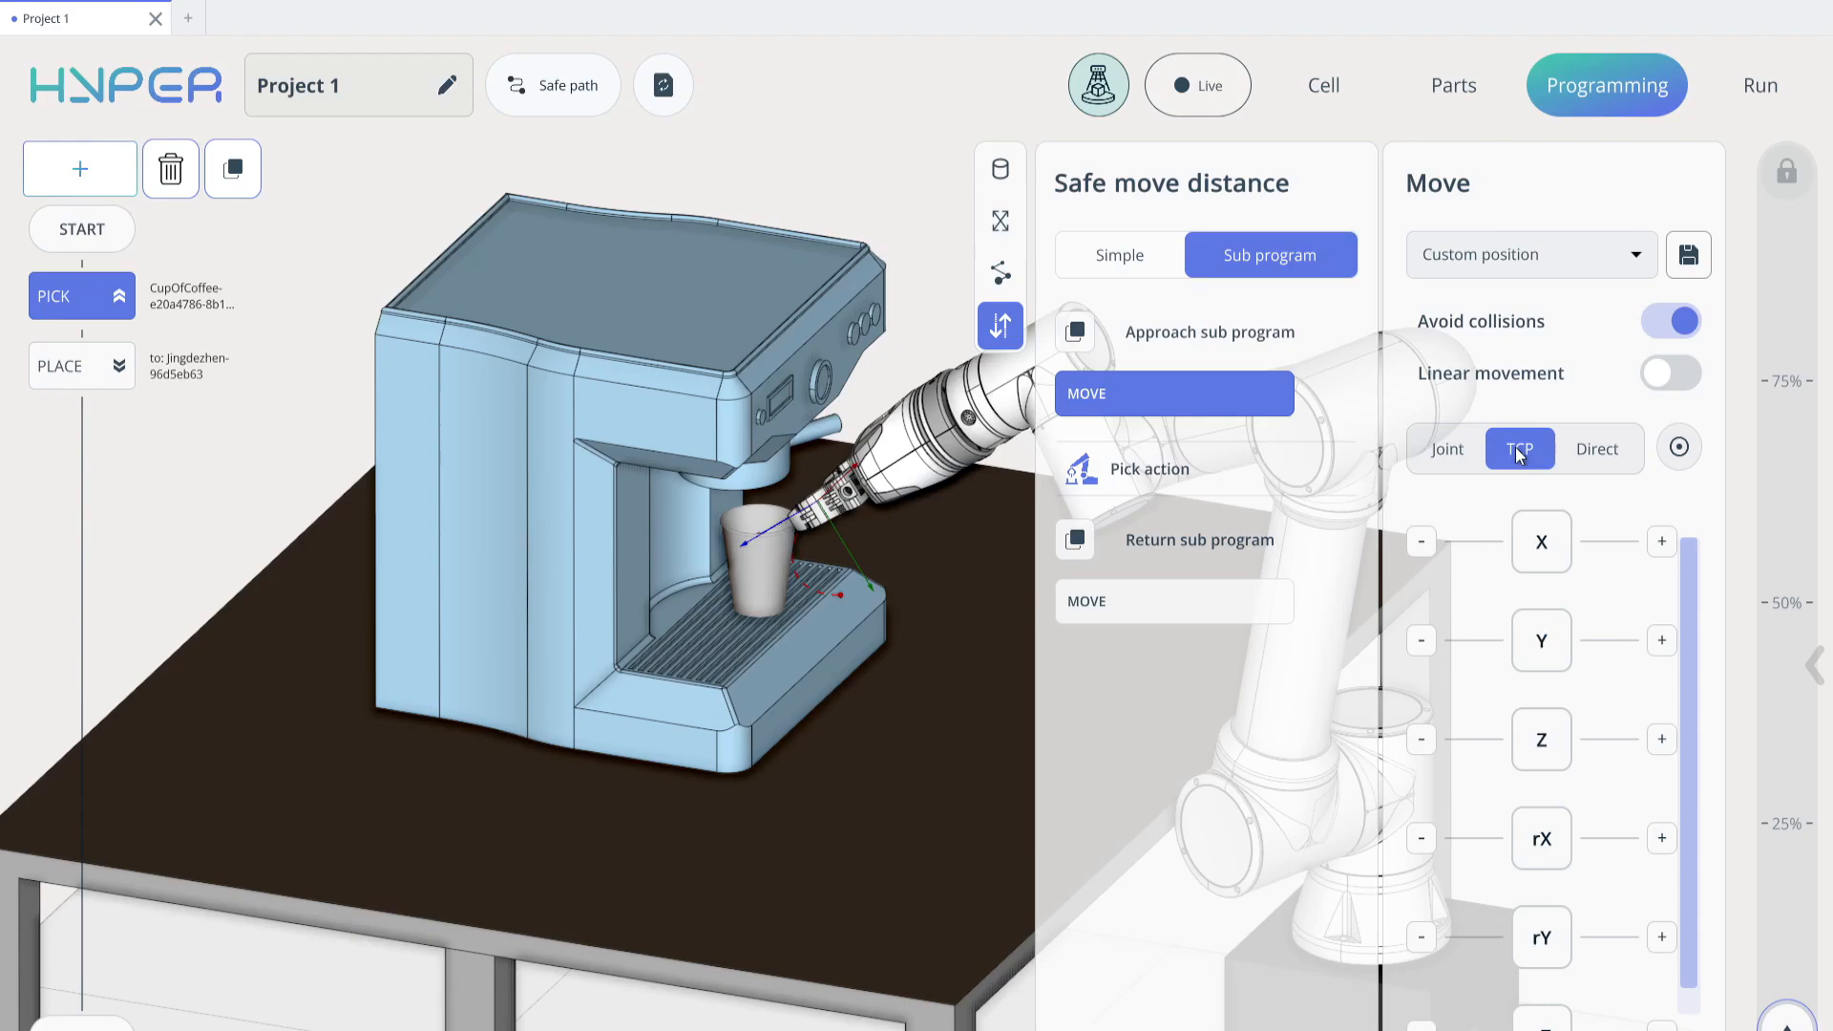
drag(921, 534, 811, 294)
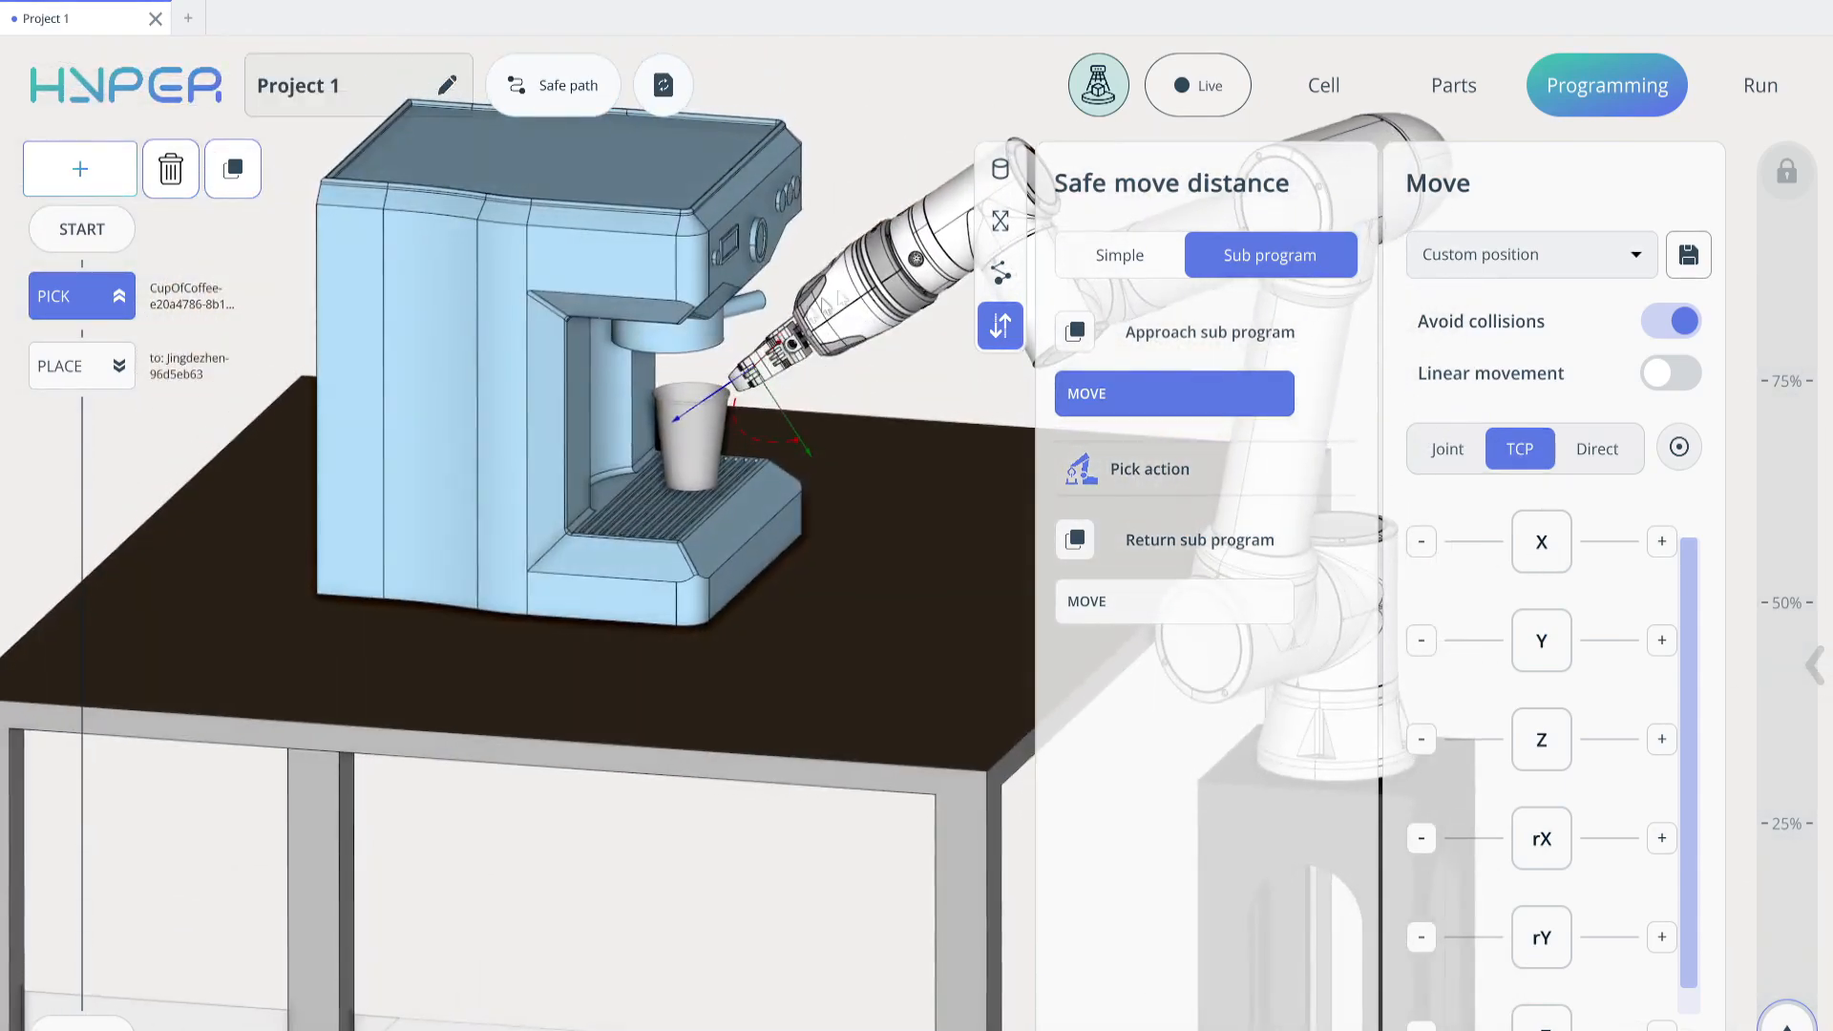
scroll(839, 306, down, 3)
right_drag(845, 384, 732, 513)
drag(735, 521, 907, 426)
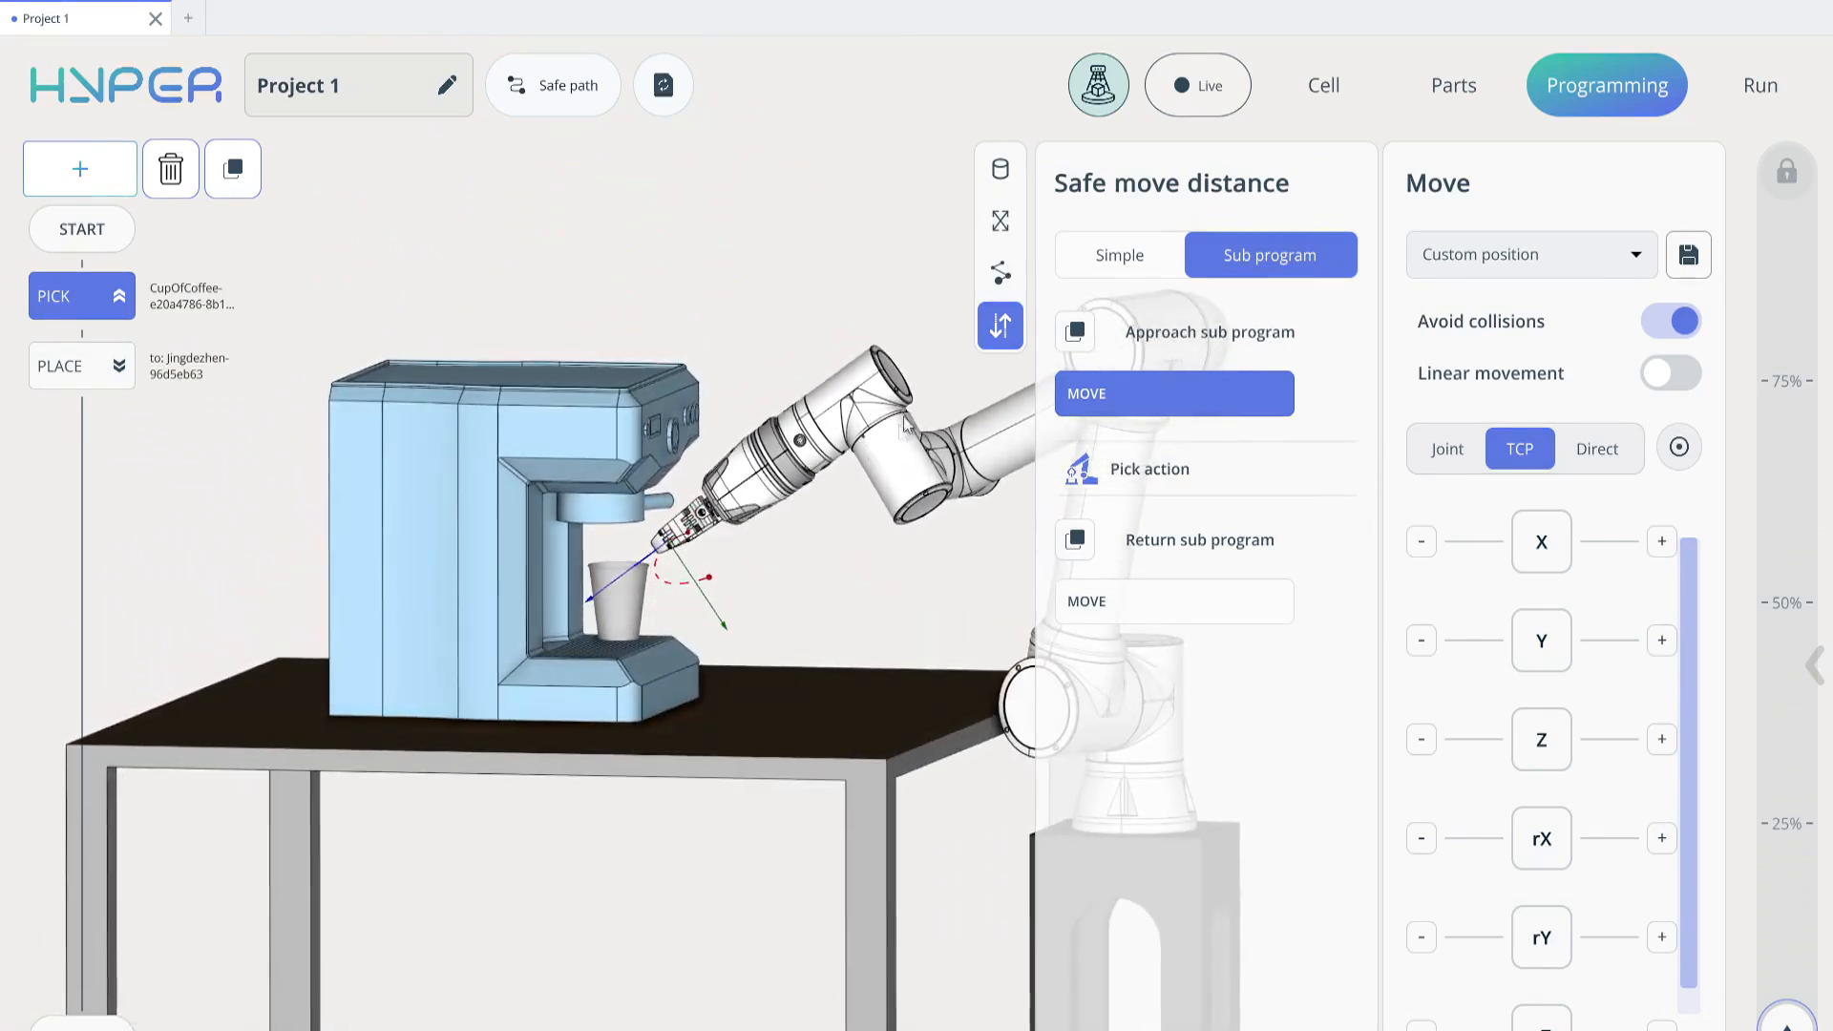
right_drag(747, 491, 751, 484)
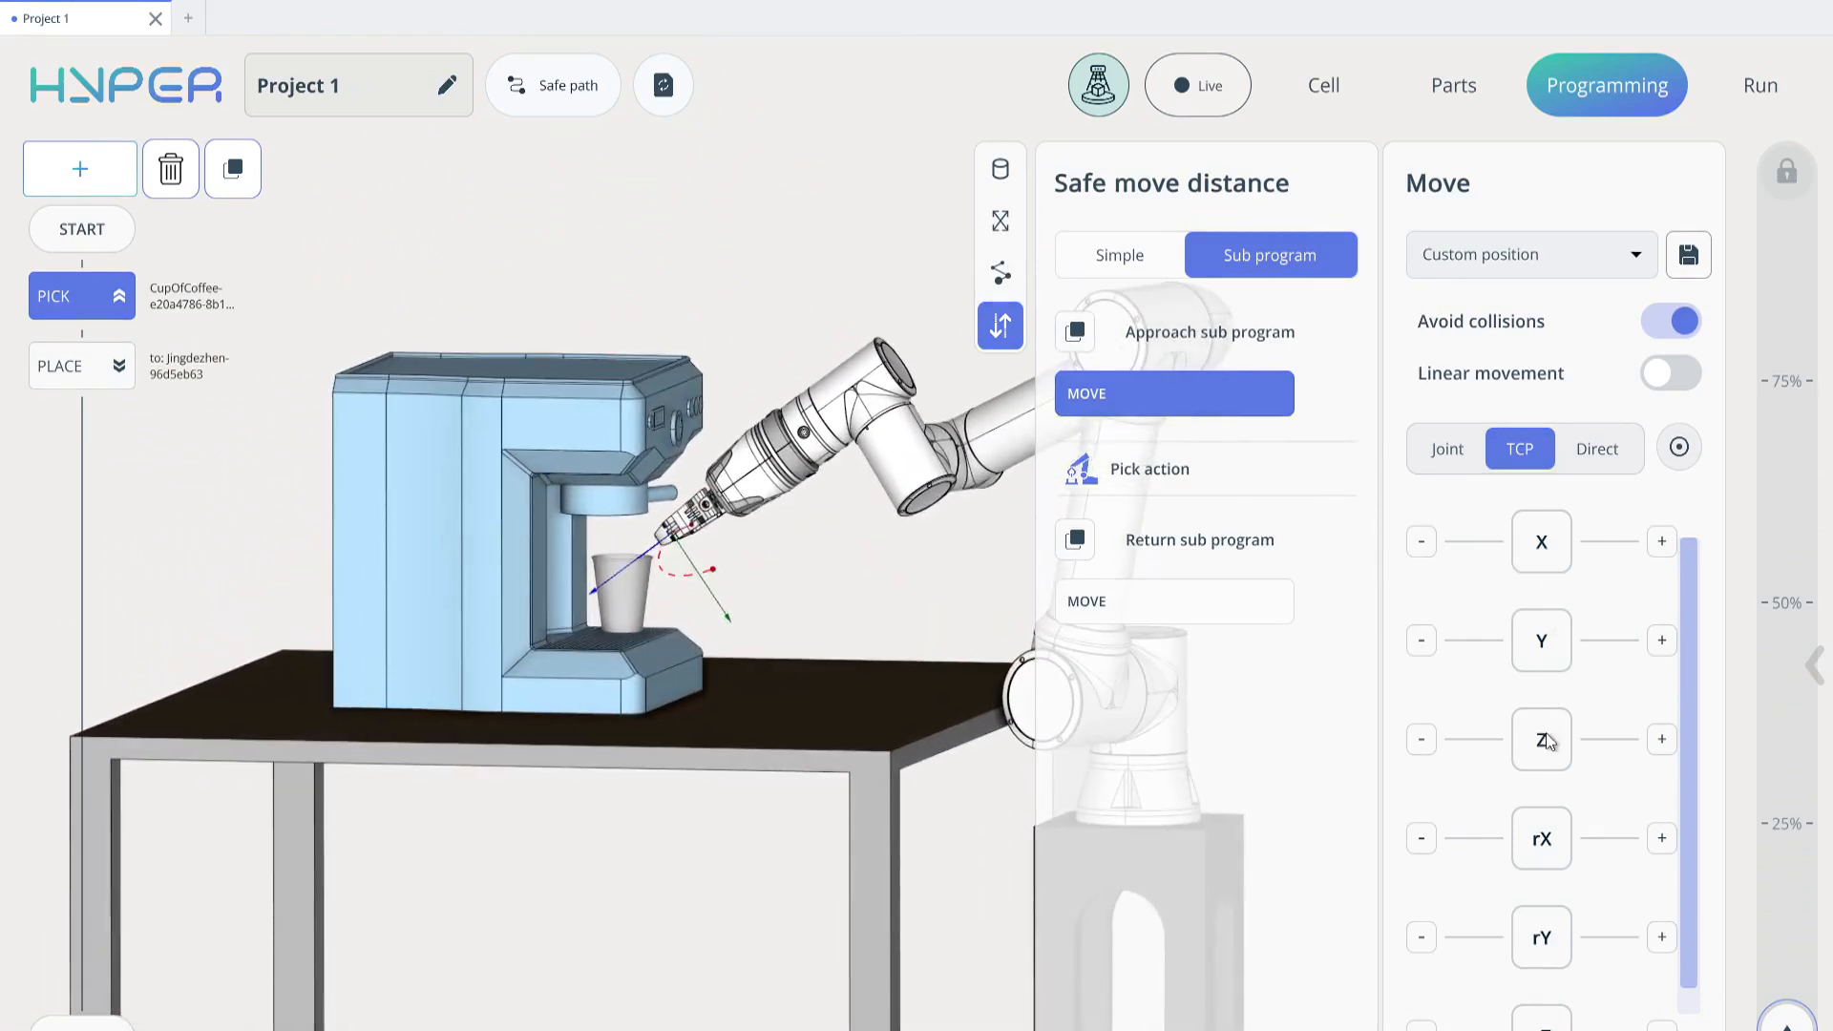
drag(1545, 733, 1470, 738)
Fine-tune the gripper's Pick approach position in front of the cup along the TCP X and Z axes
drag(888, 575, 975, 531)
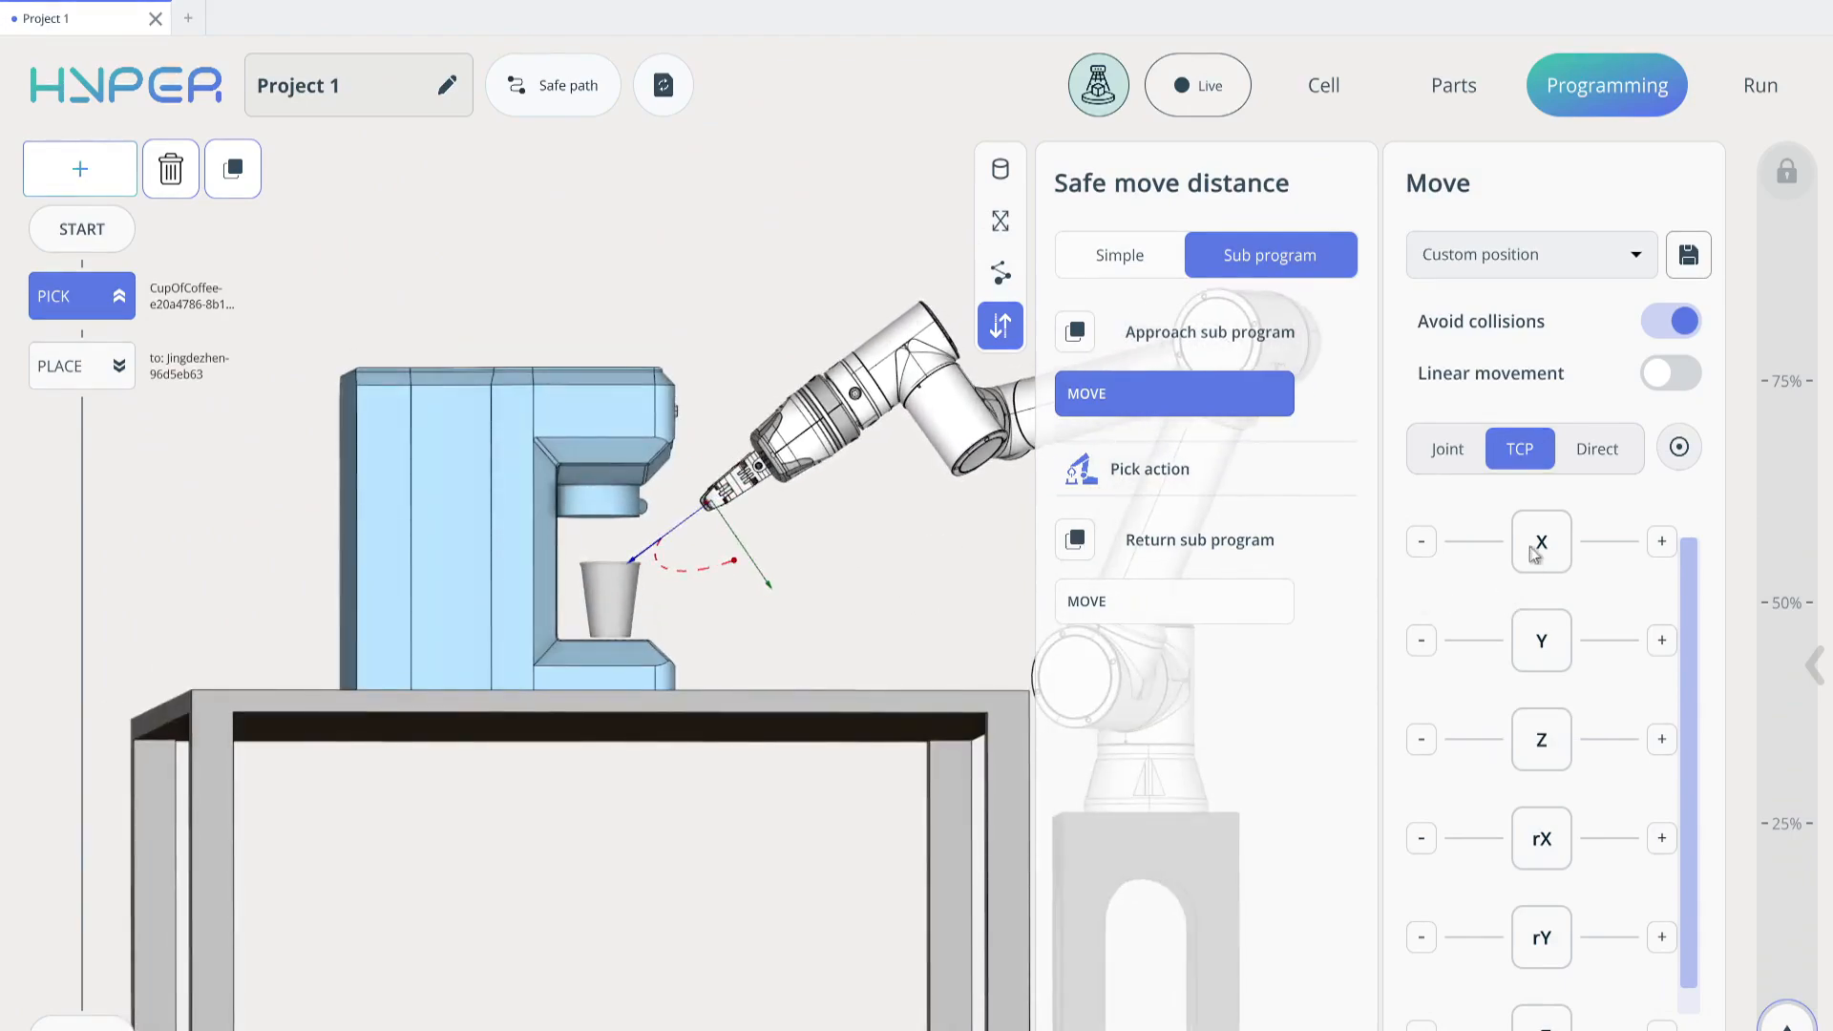
drag(1533, 548, 1557, 548)
drag(916, 560, 931, 593)
drag(1538, 747, 1541, 754)
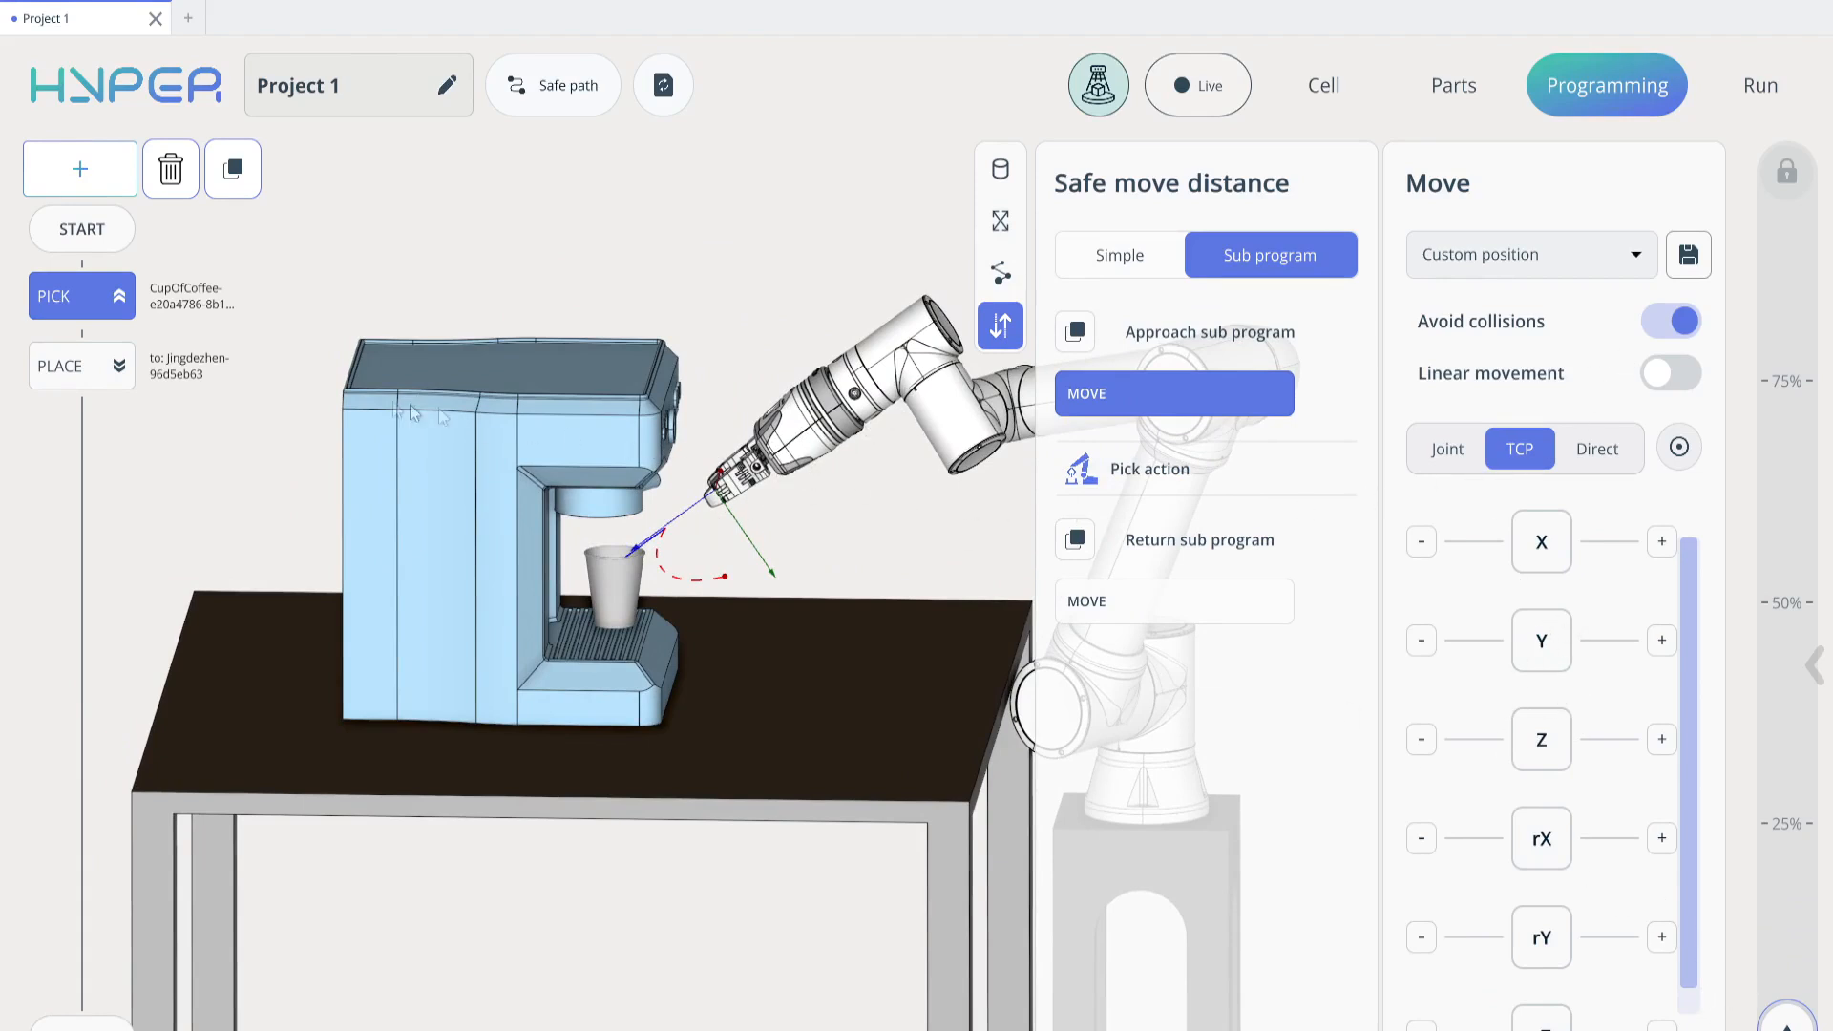
Recalculate the robot path with the Pick sub program and simulate the program, including a replay from the Pick command
click(665, 87)
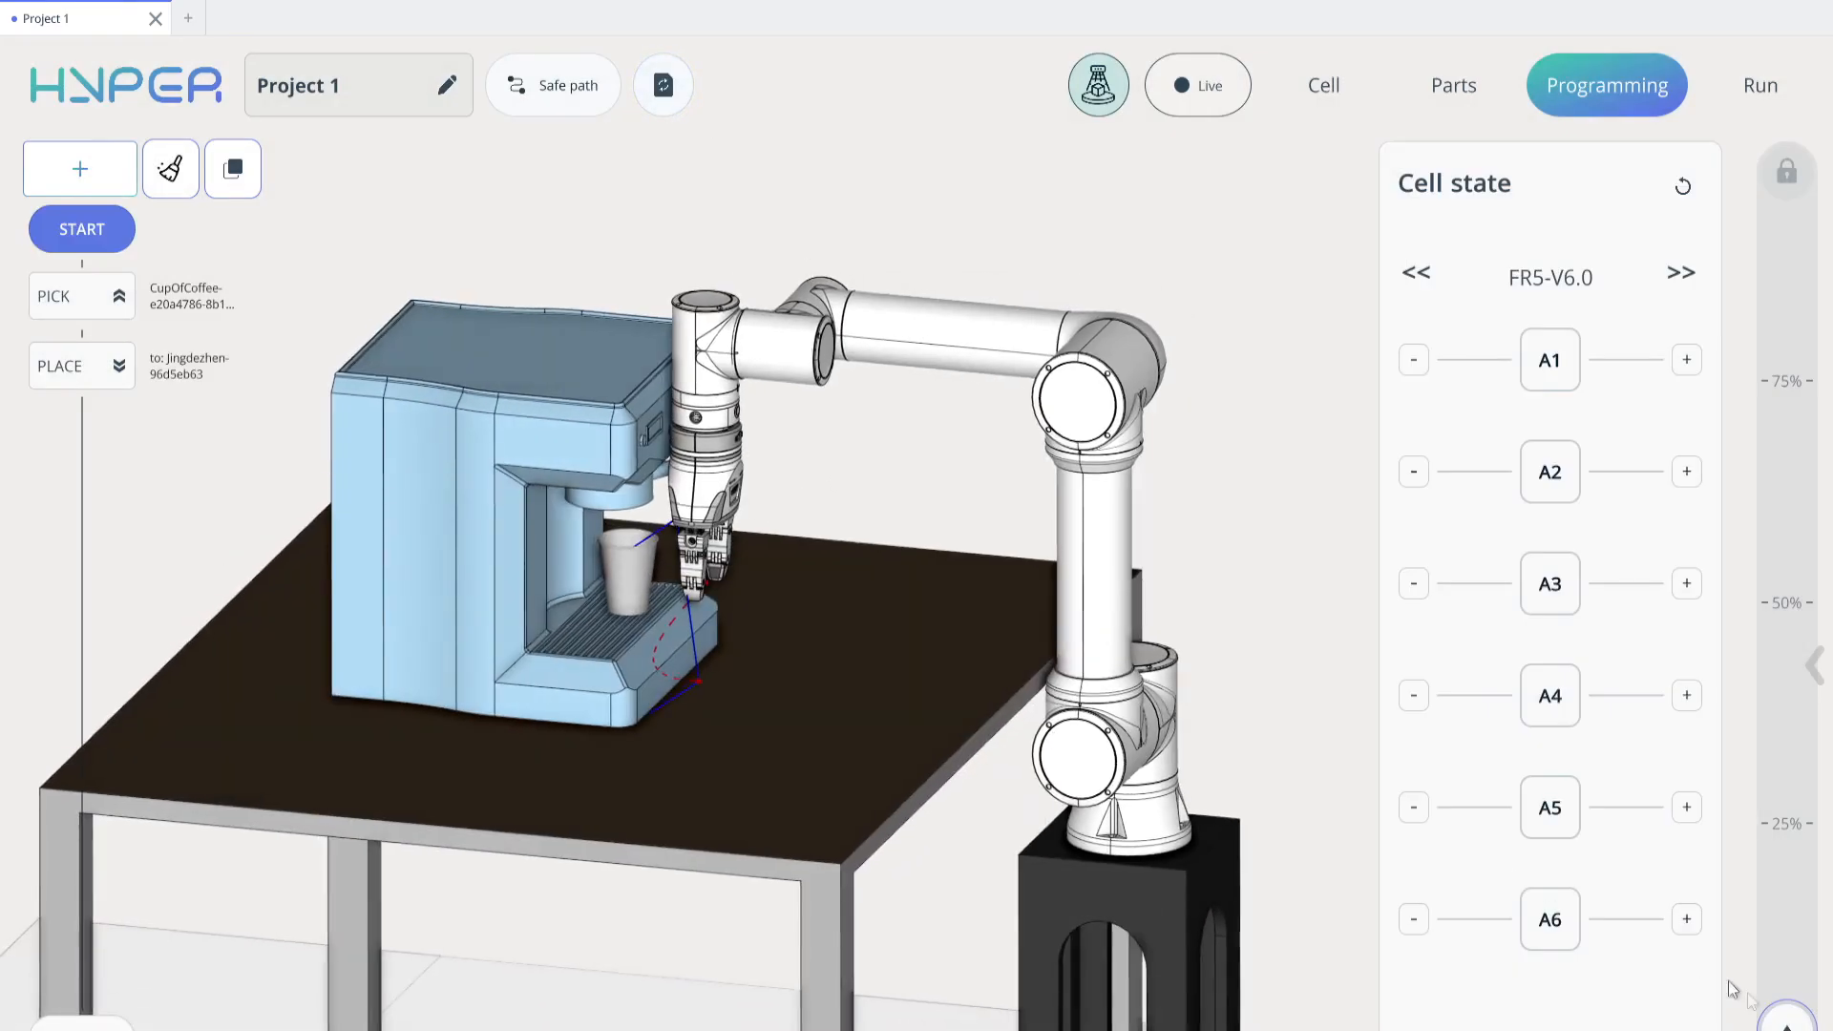
click(1786, 1017)
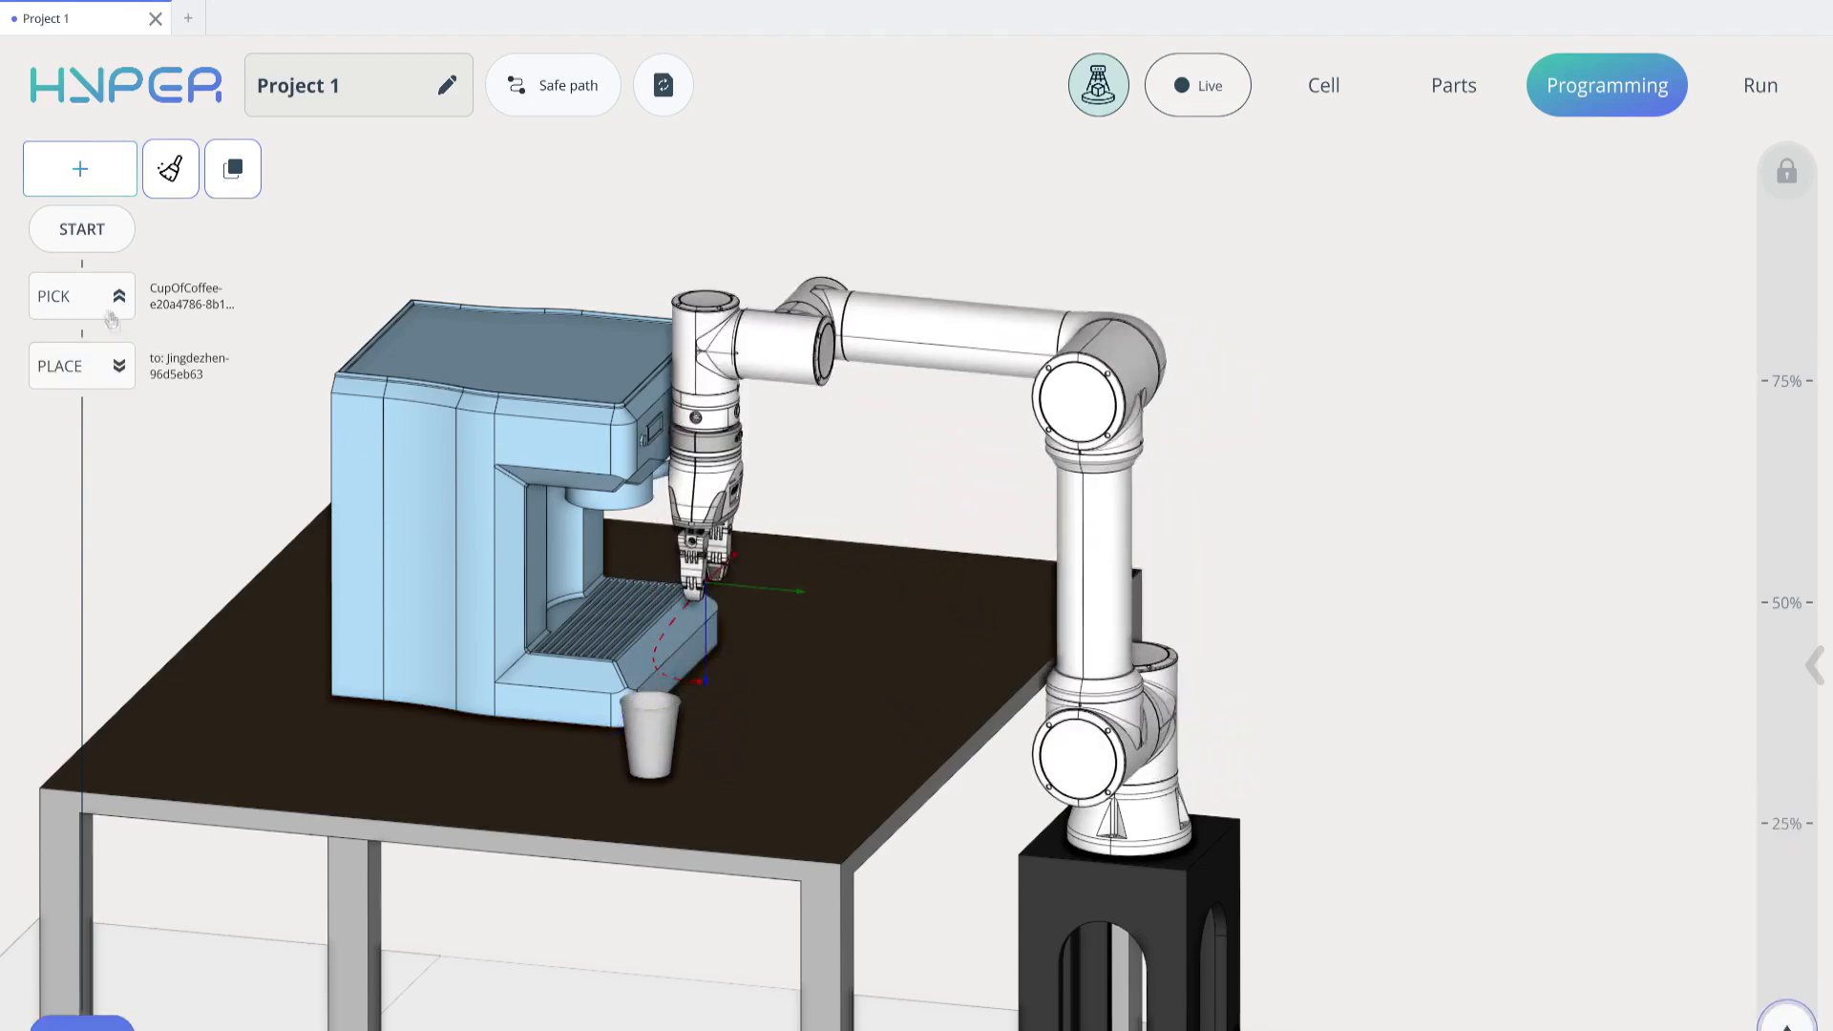
click(67, 296)
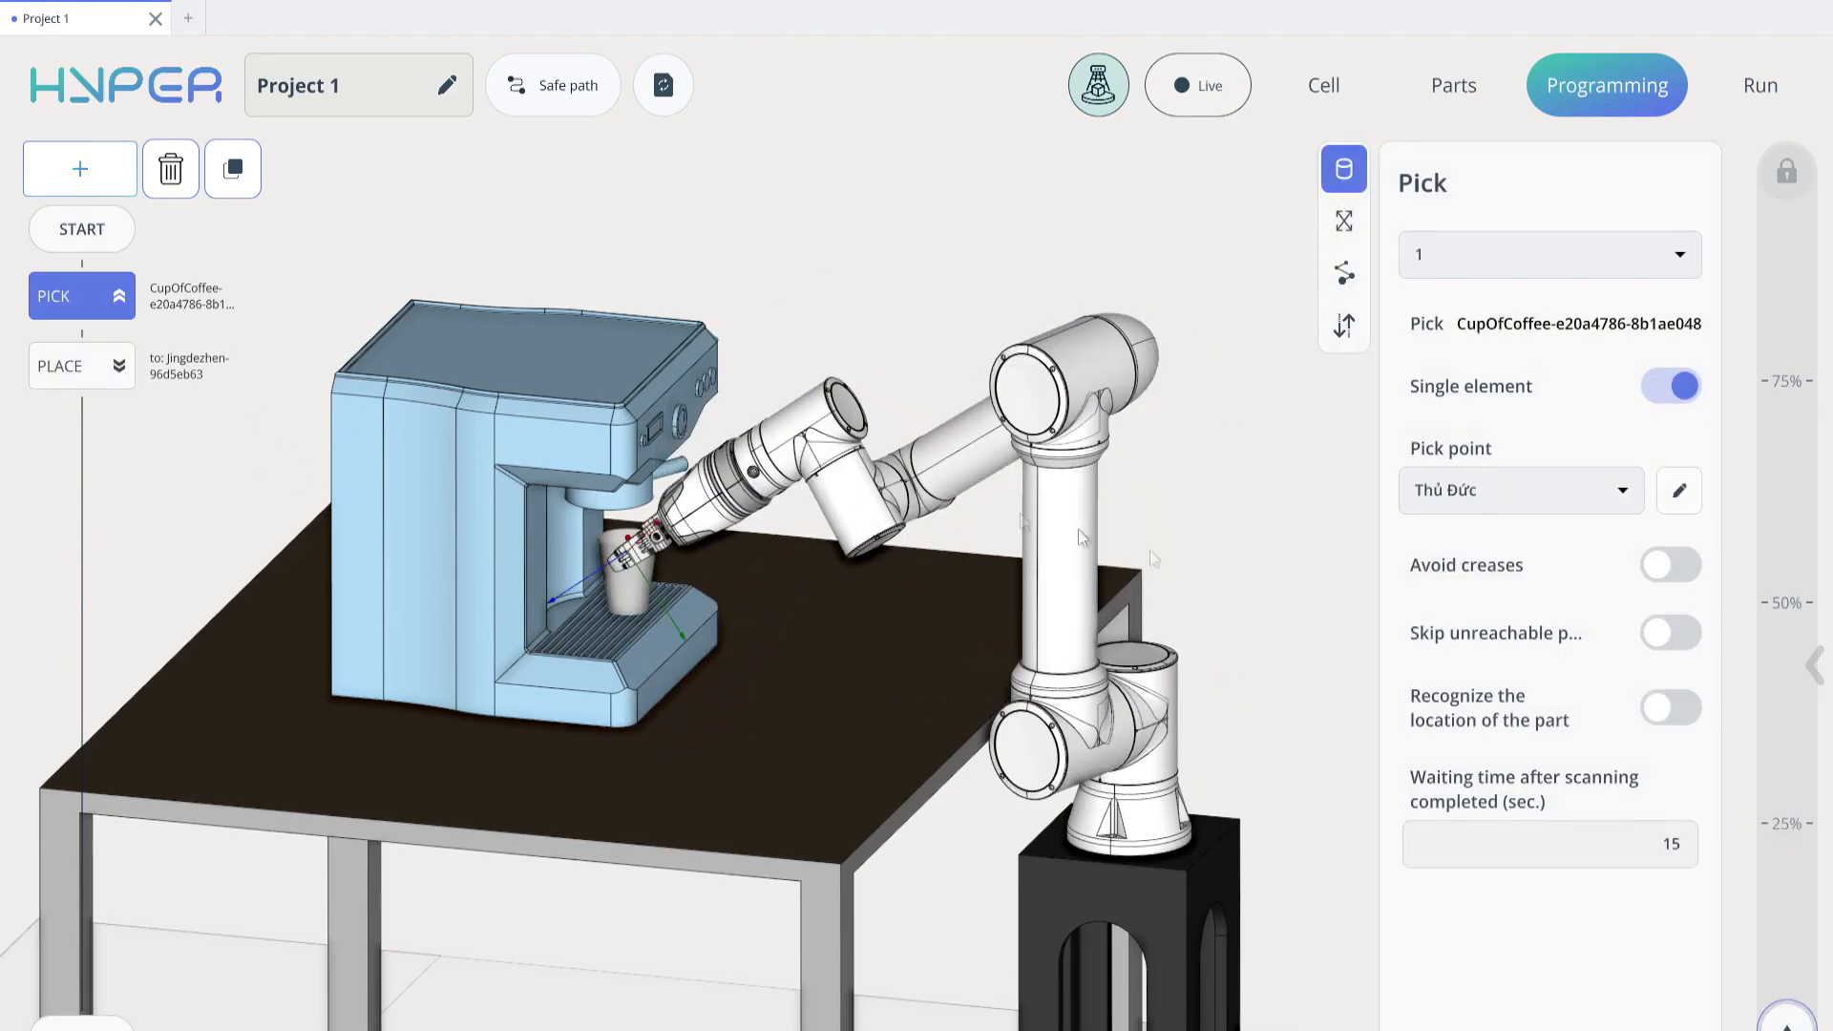
drag(1783, 1010, 1797, 881)
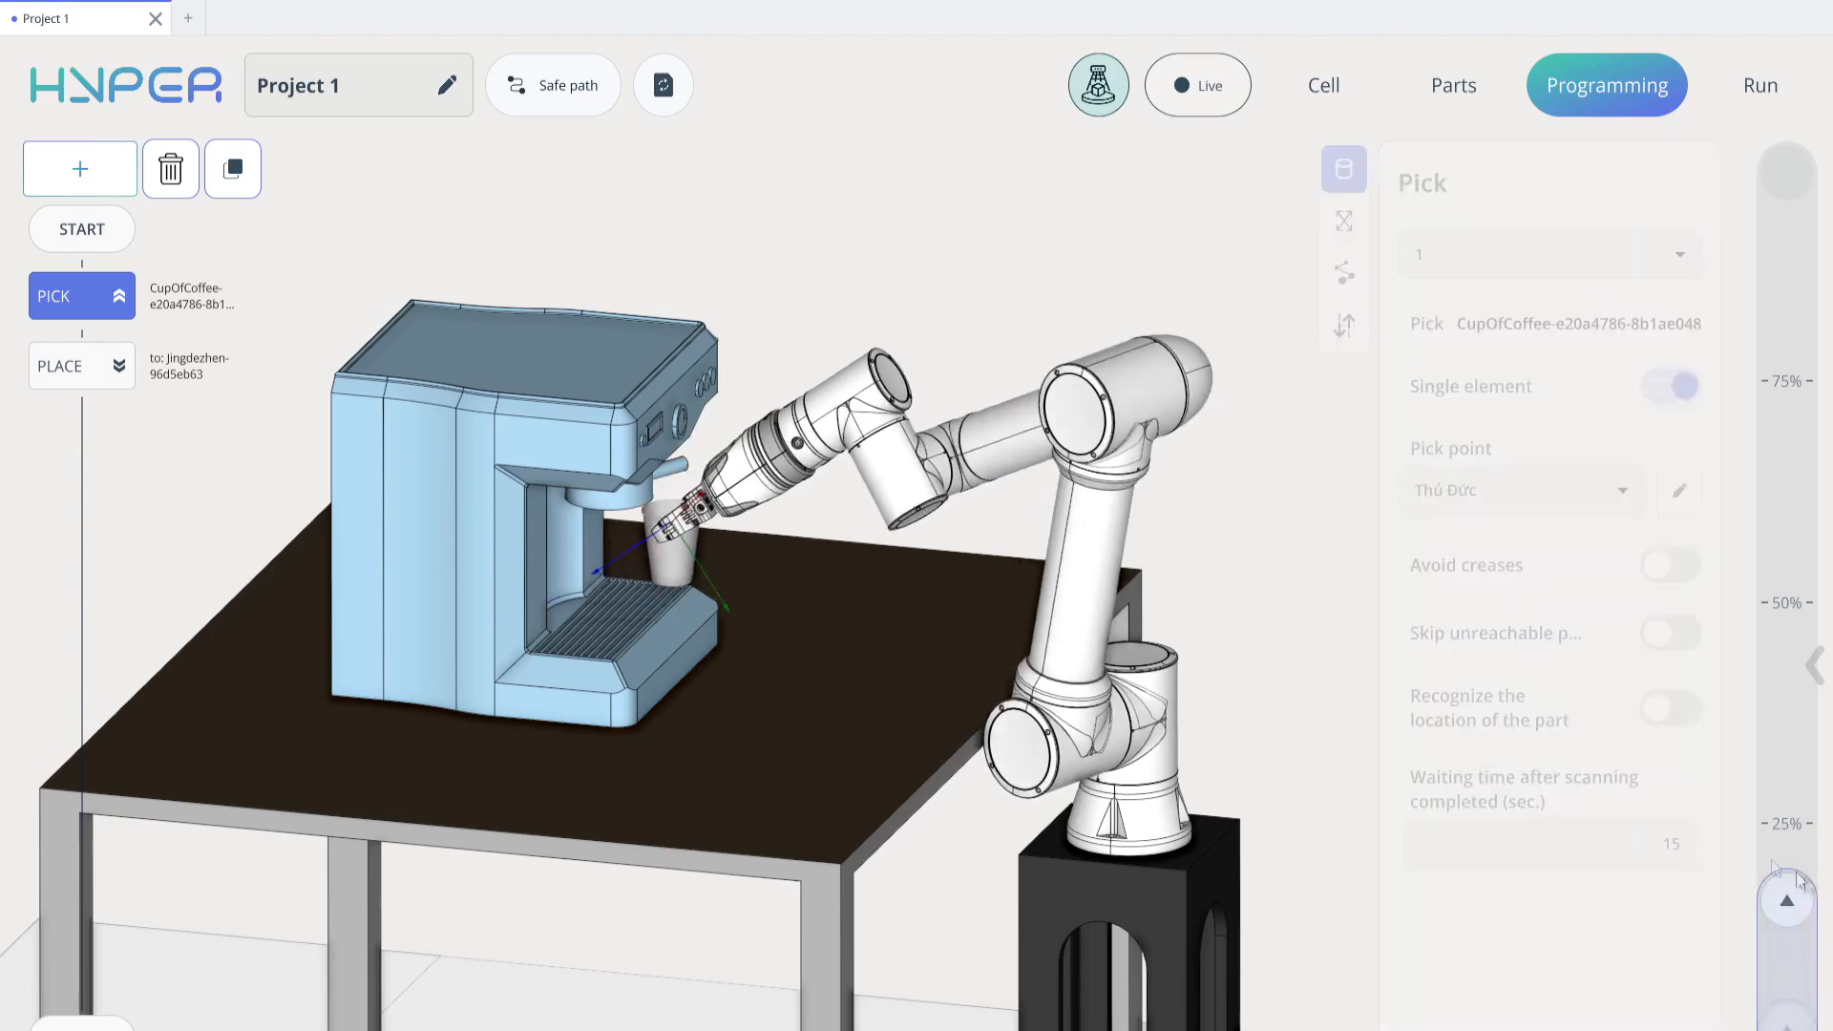
Simulate the whole program again from the start, at up to about 25% speed, and examine the cup's placement from several angles
click(107, 235)
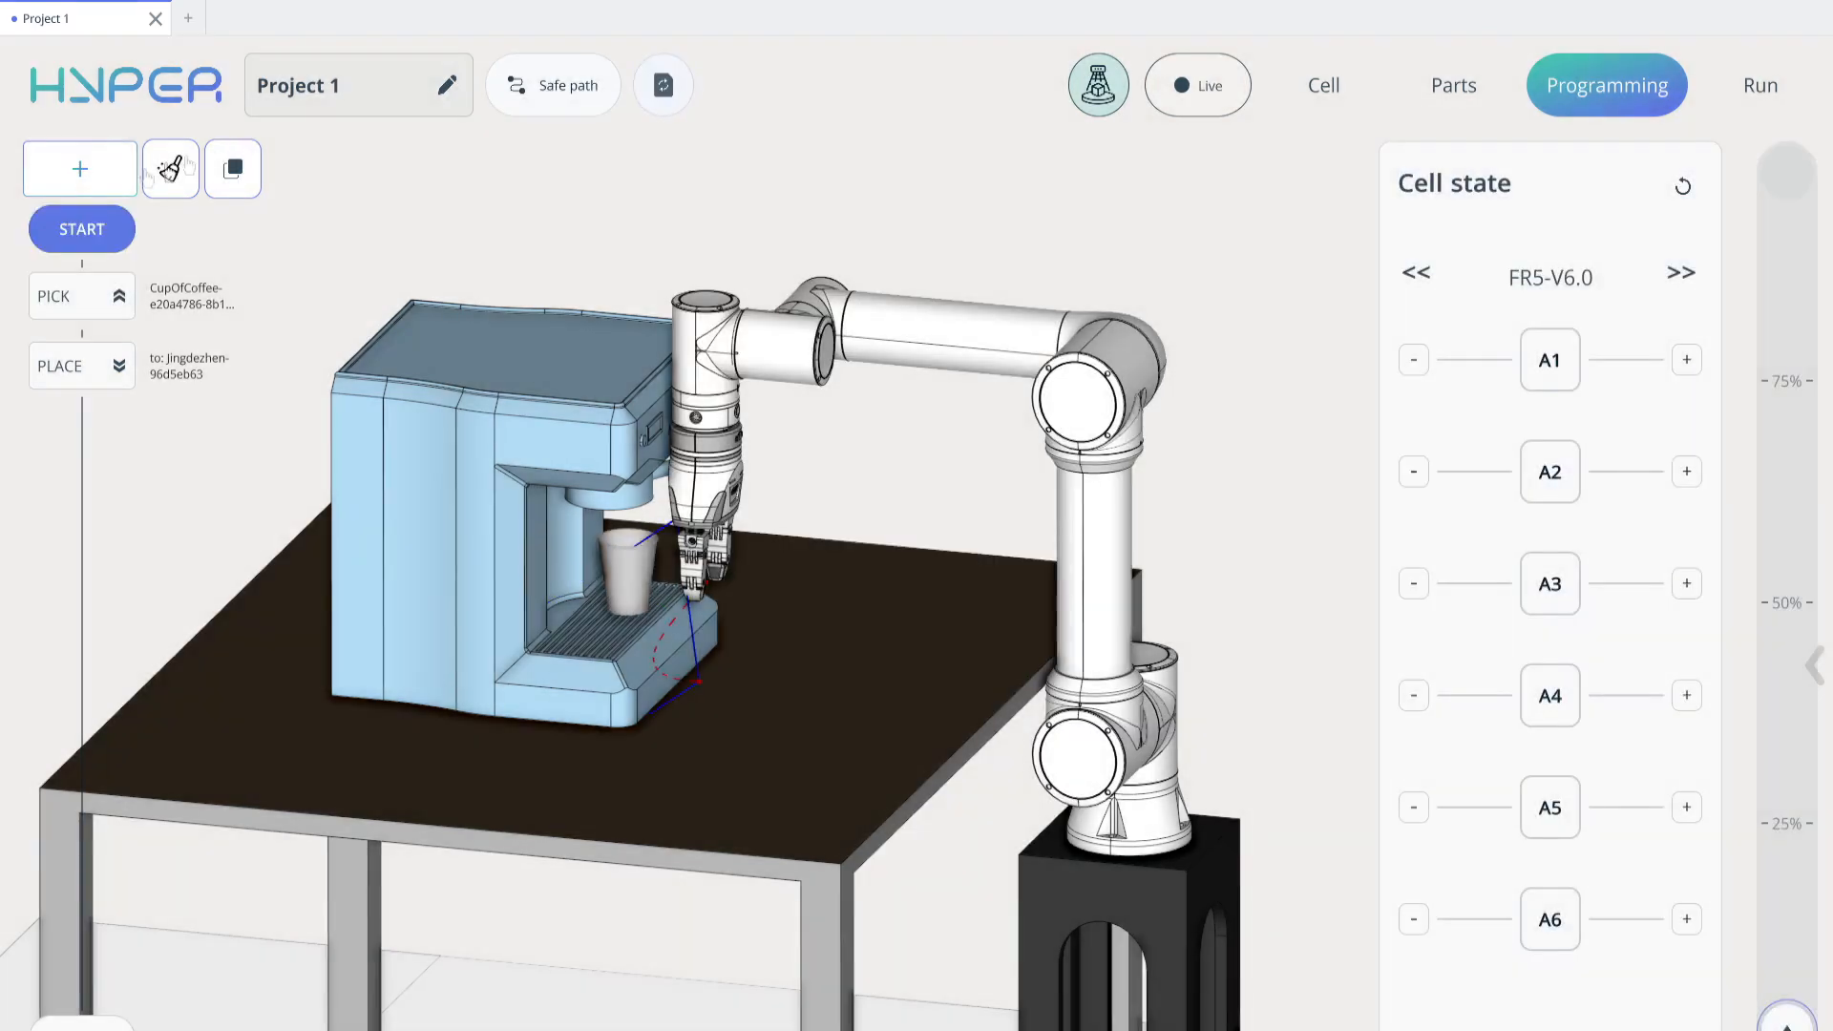
drag(1787, 1011, 1787, 916)
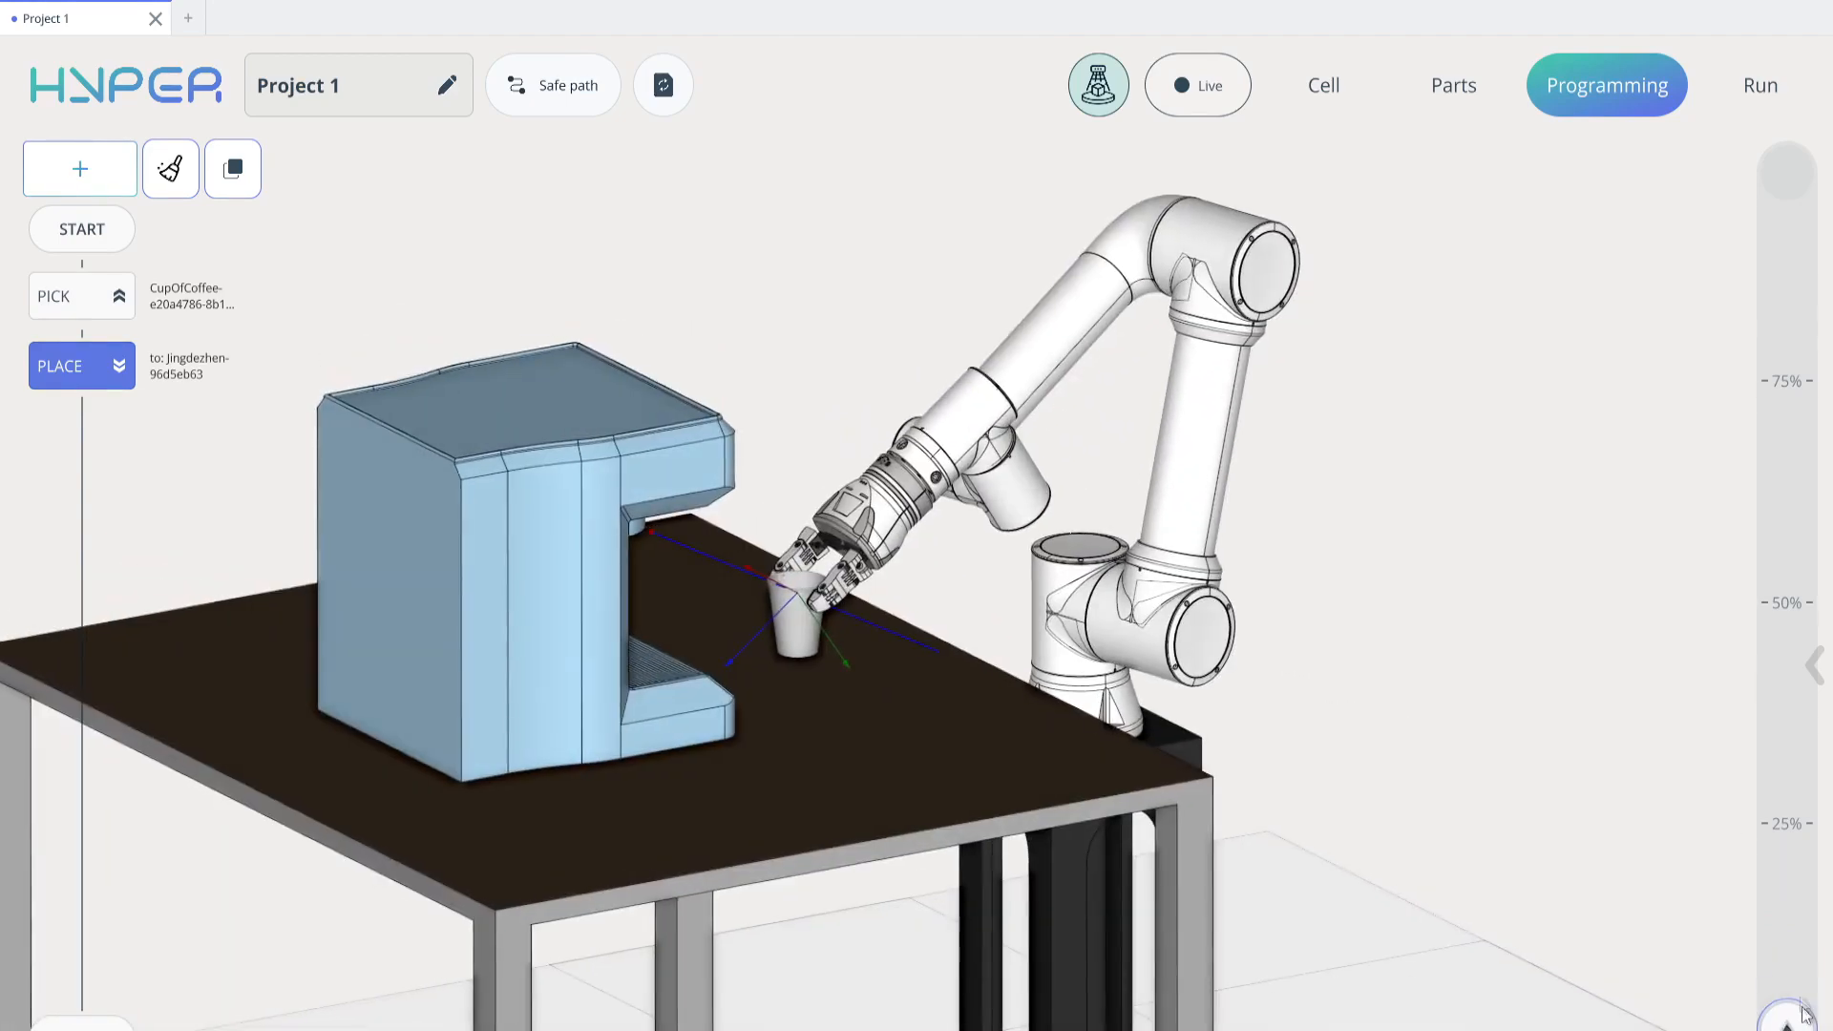
drag(1802, 1009, 1796, 819)
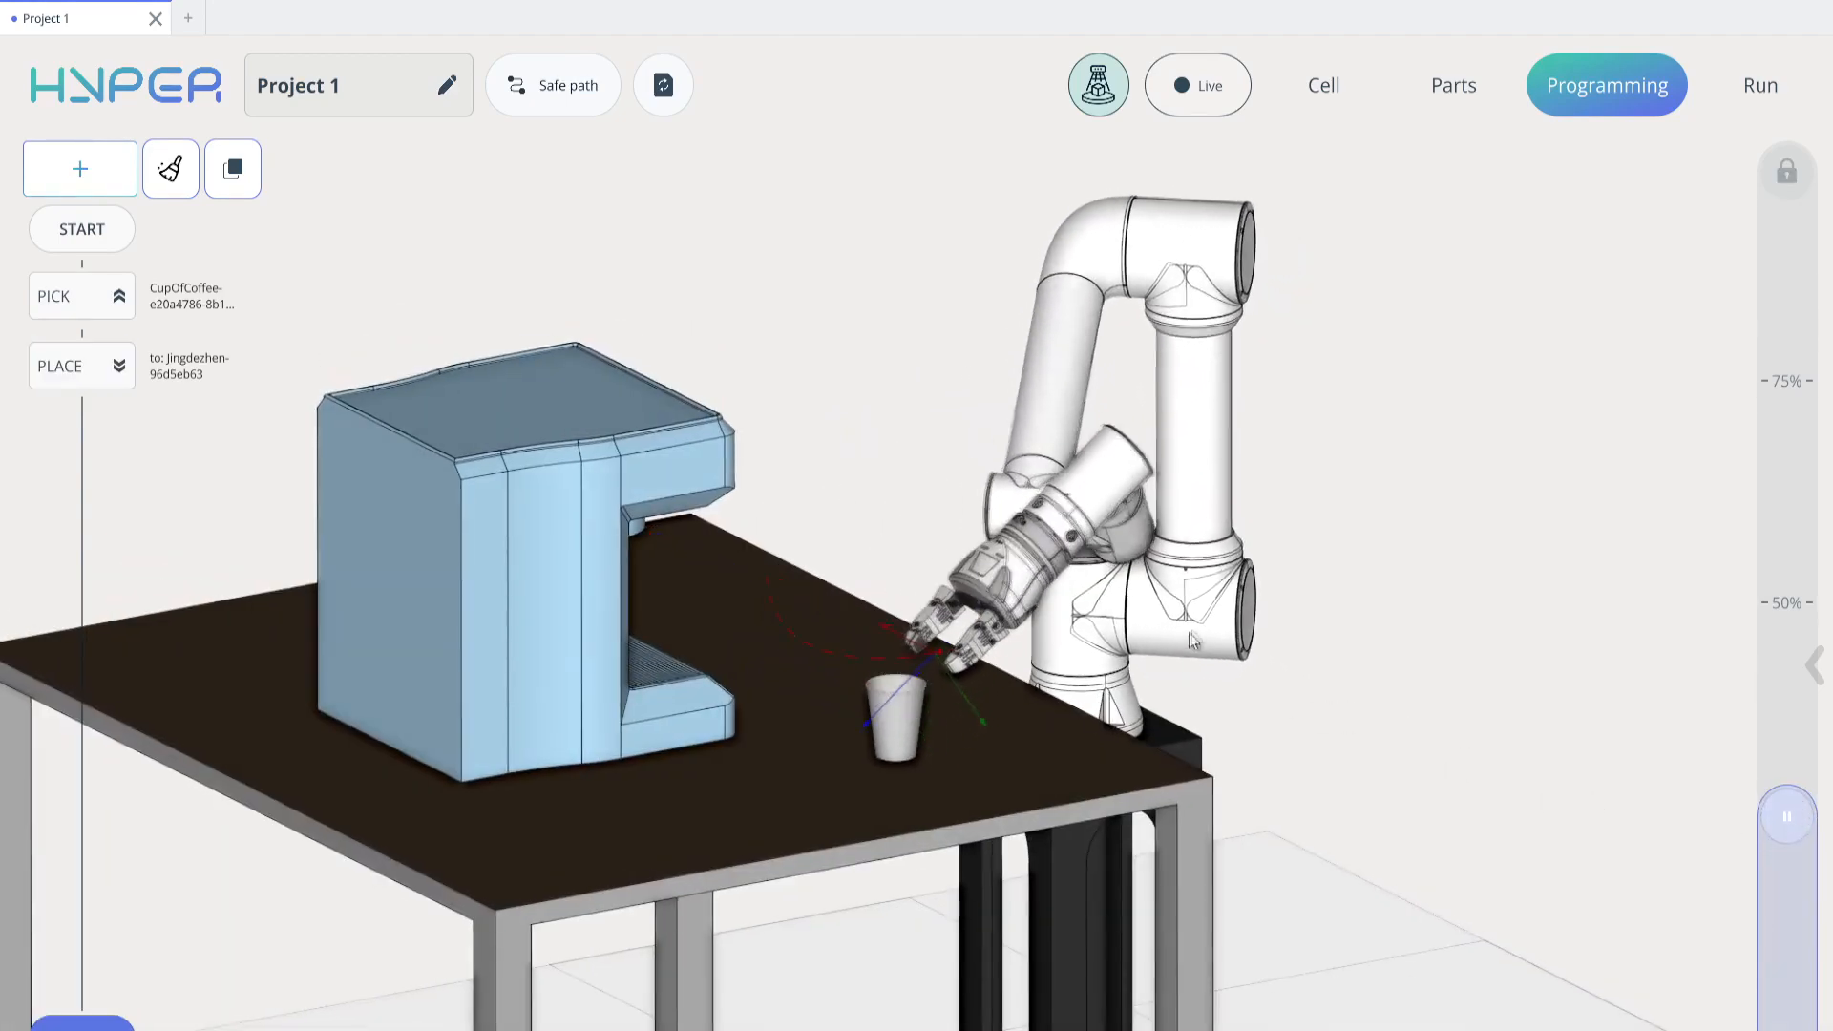
middle_drag(1121, 607, 1045, 624)
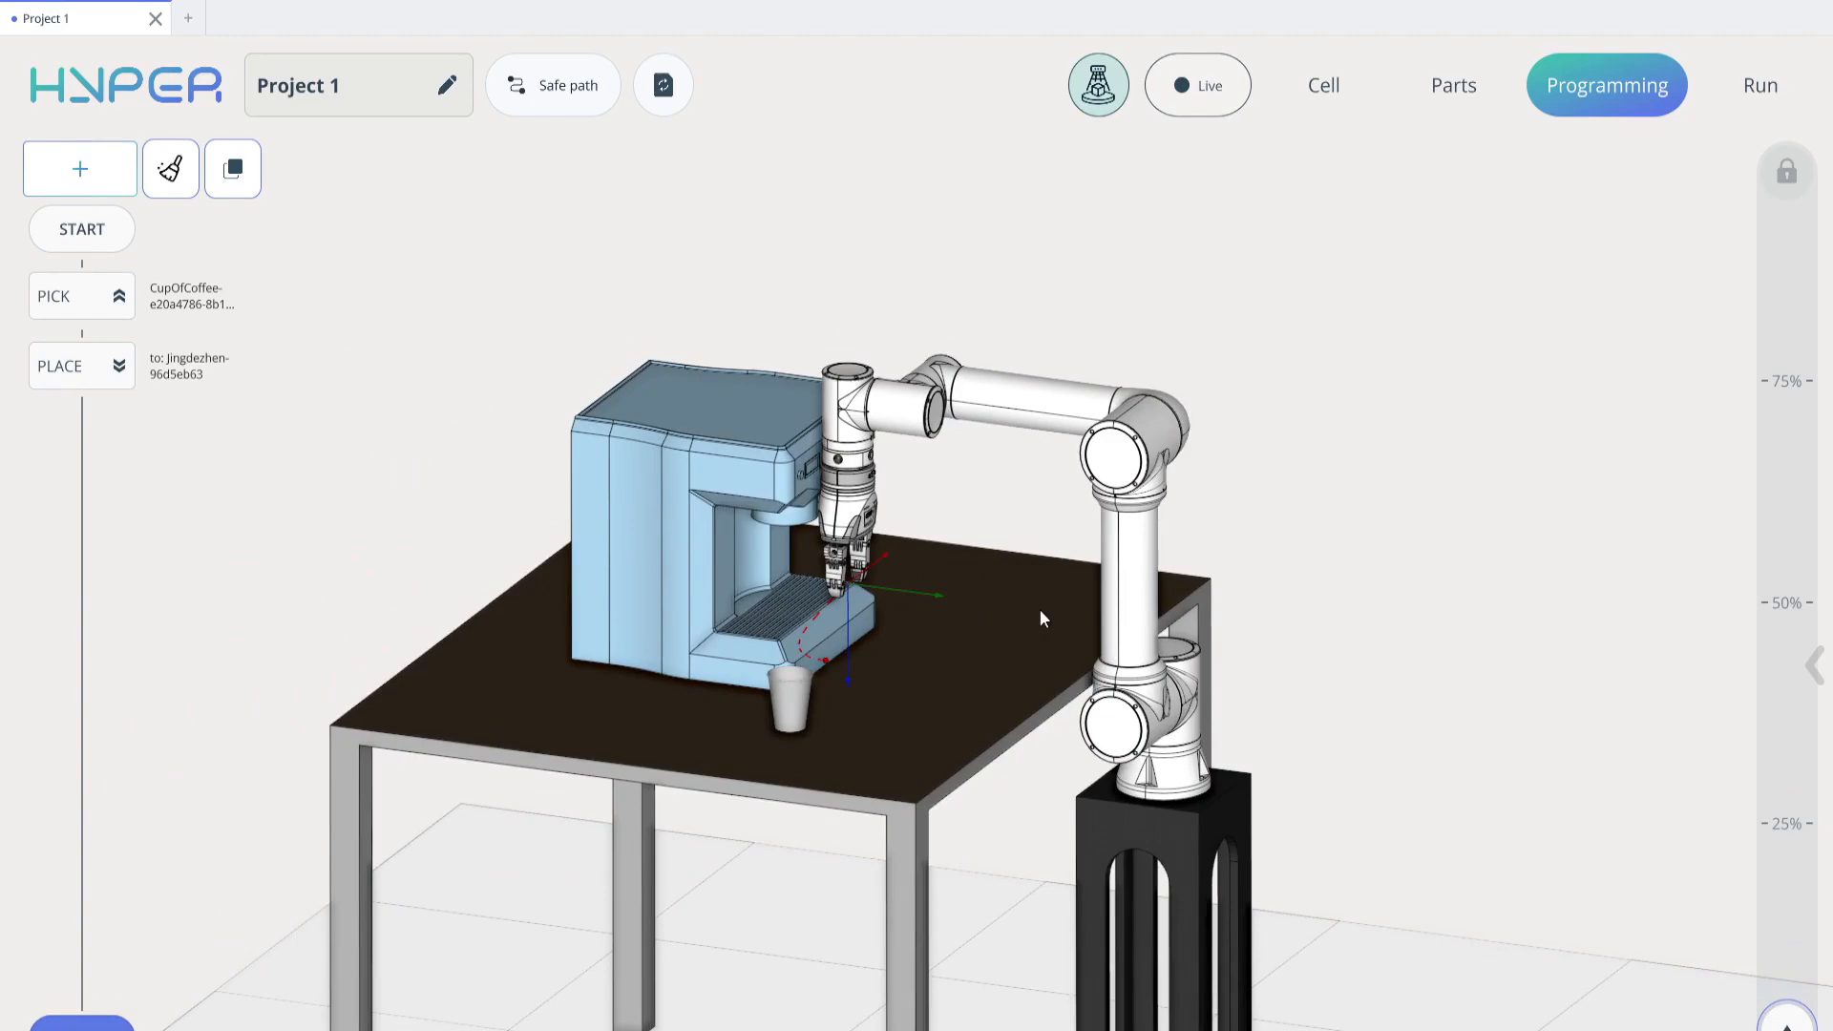
middle_drag(1225, 589, 1601, 265)
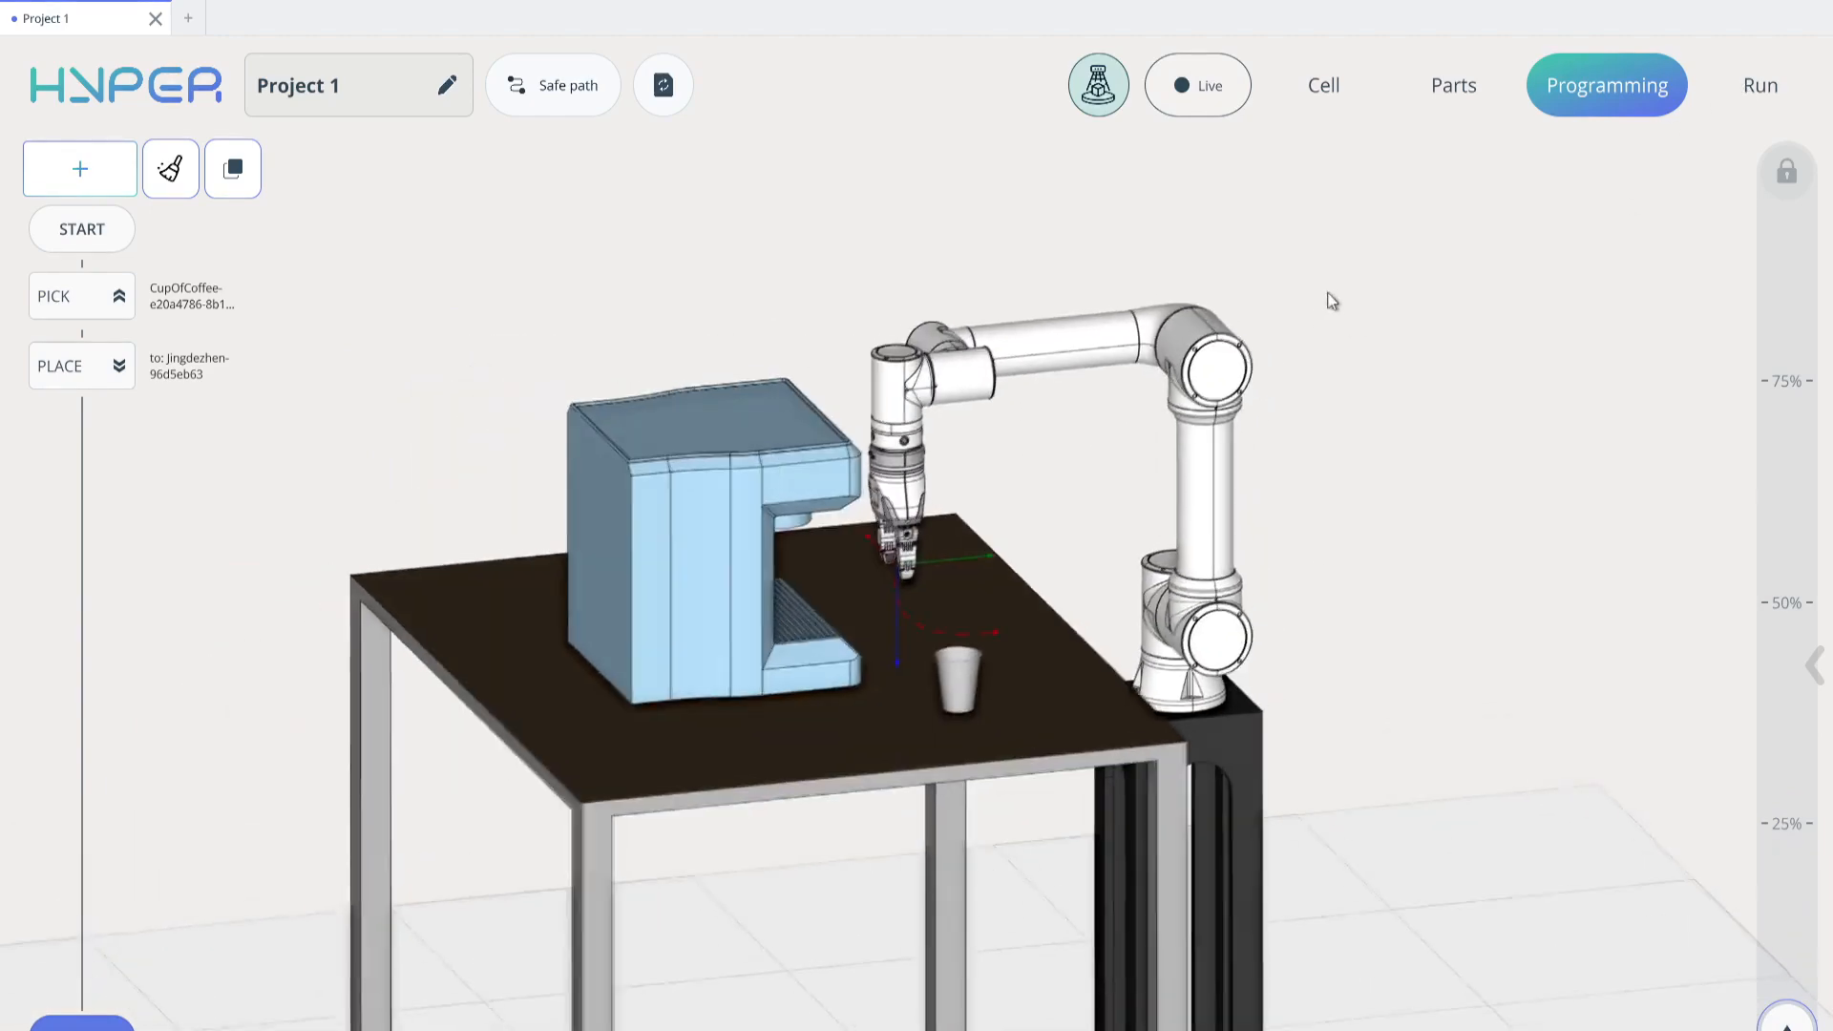
Switch to Run mode and open RobotsSettings under the robot driver settings of the project
click(1761, 86)
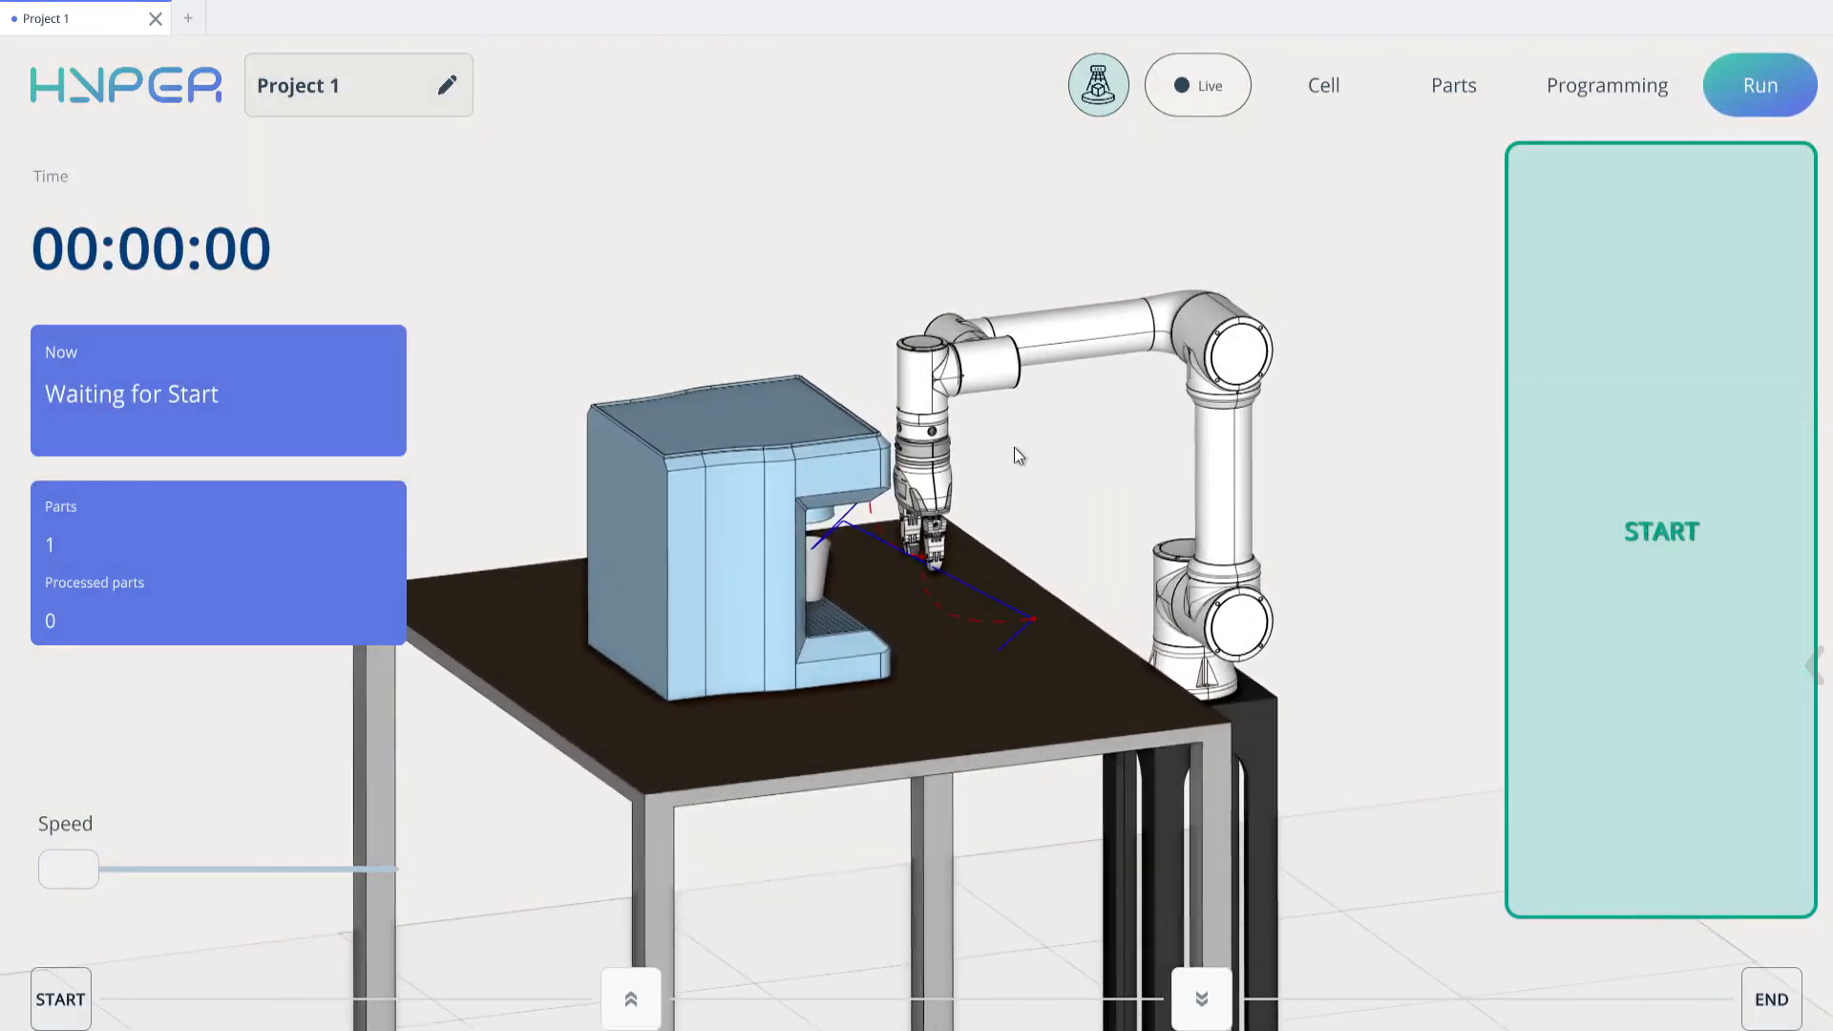
click(130, 102)
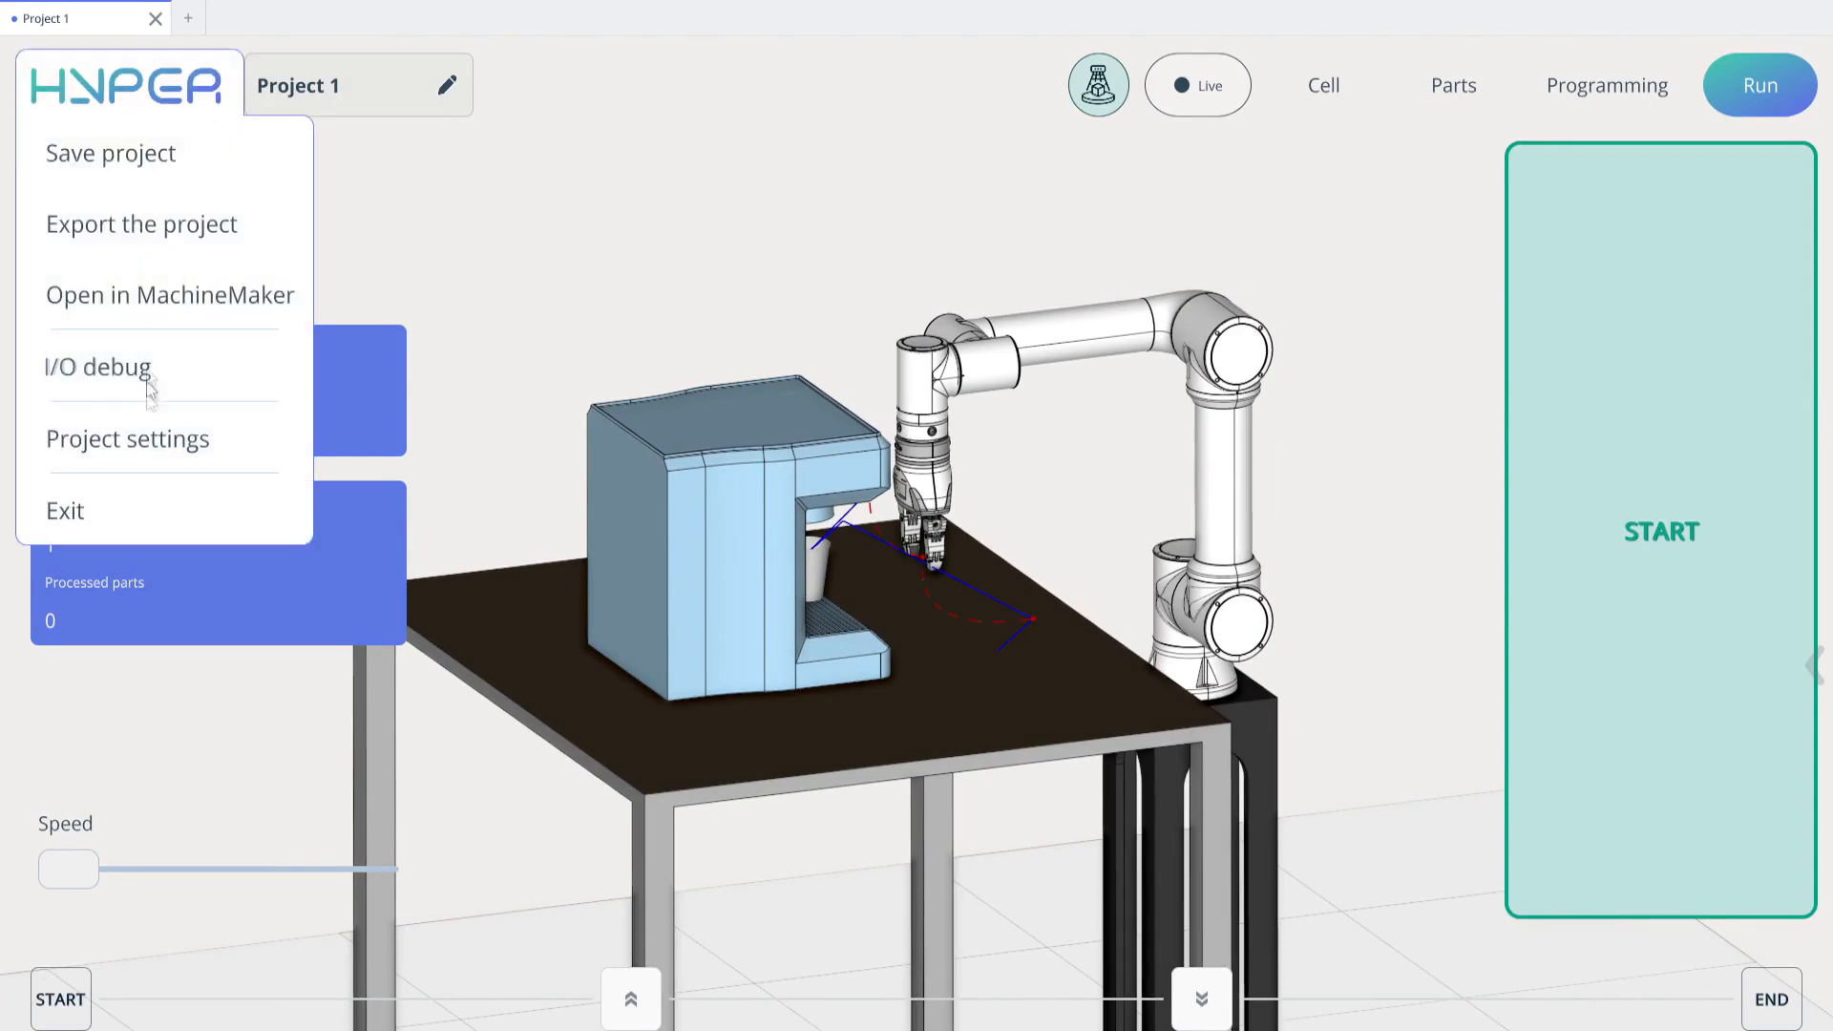
click(165, 447)
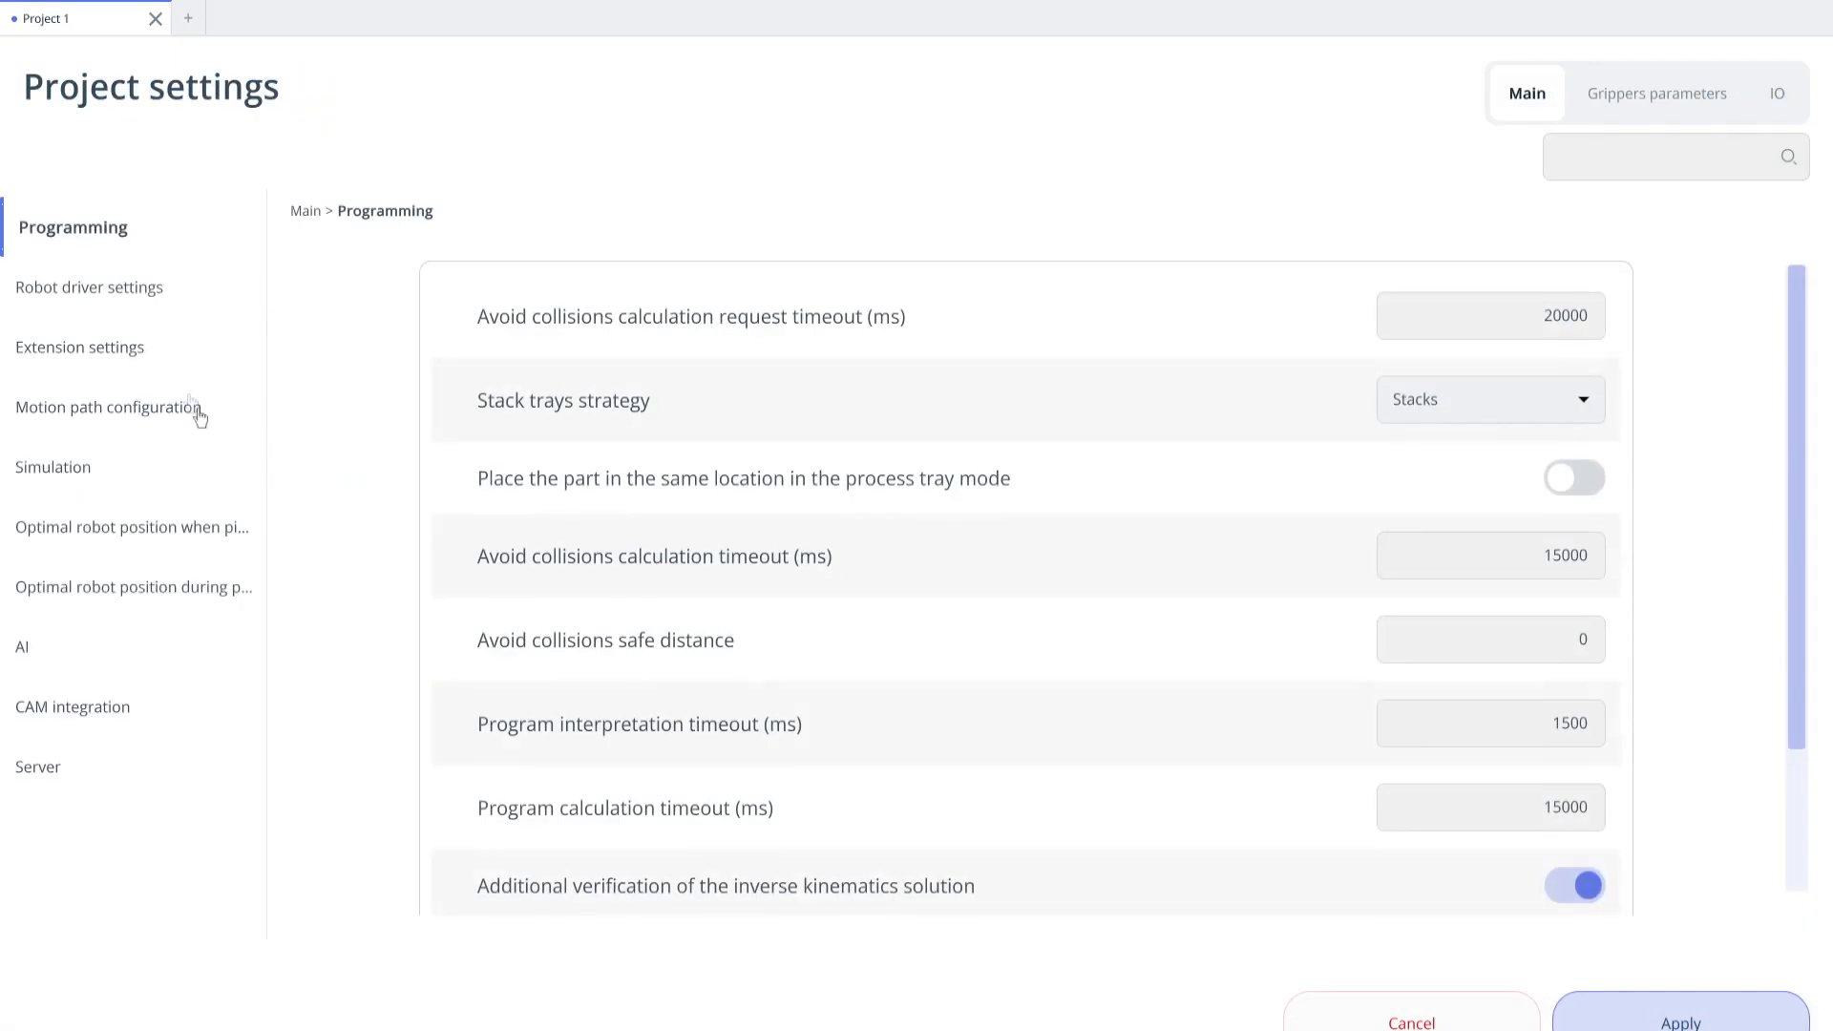
click(108, 302)
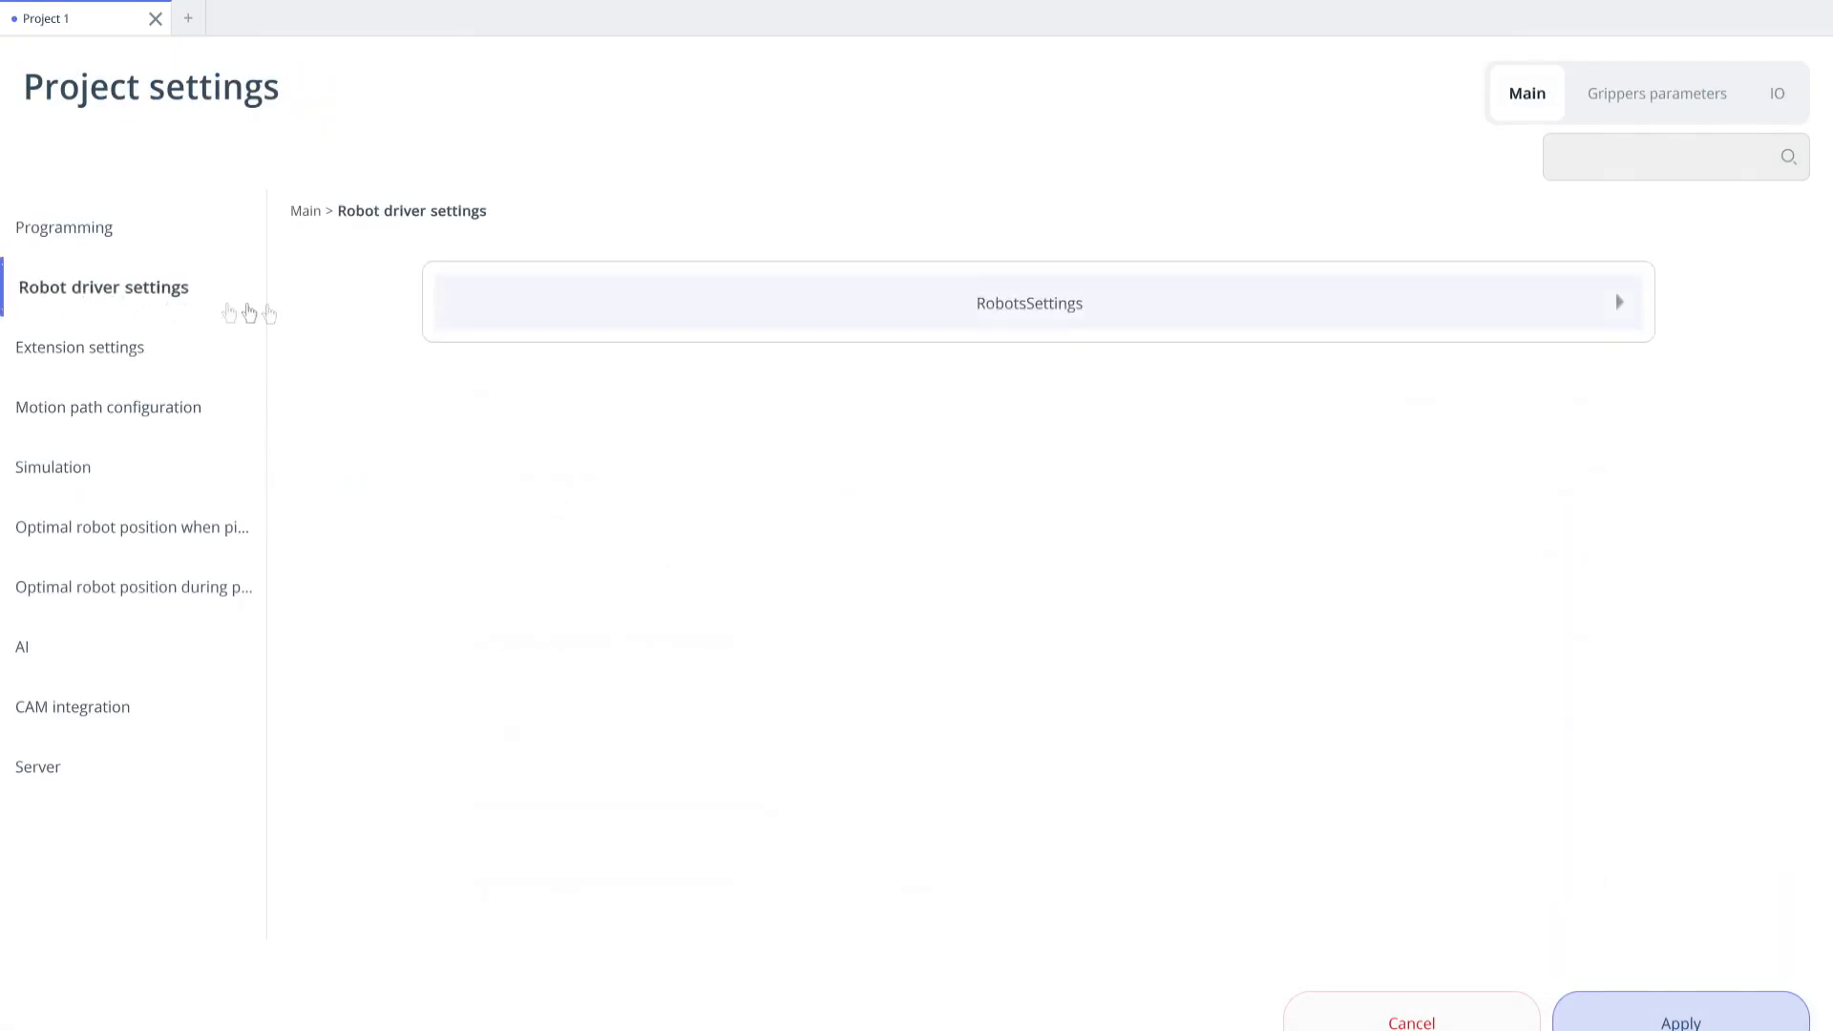
click(872, 313)
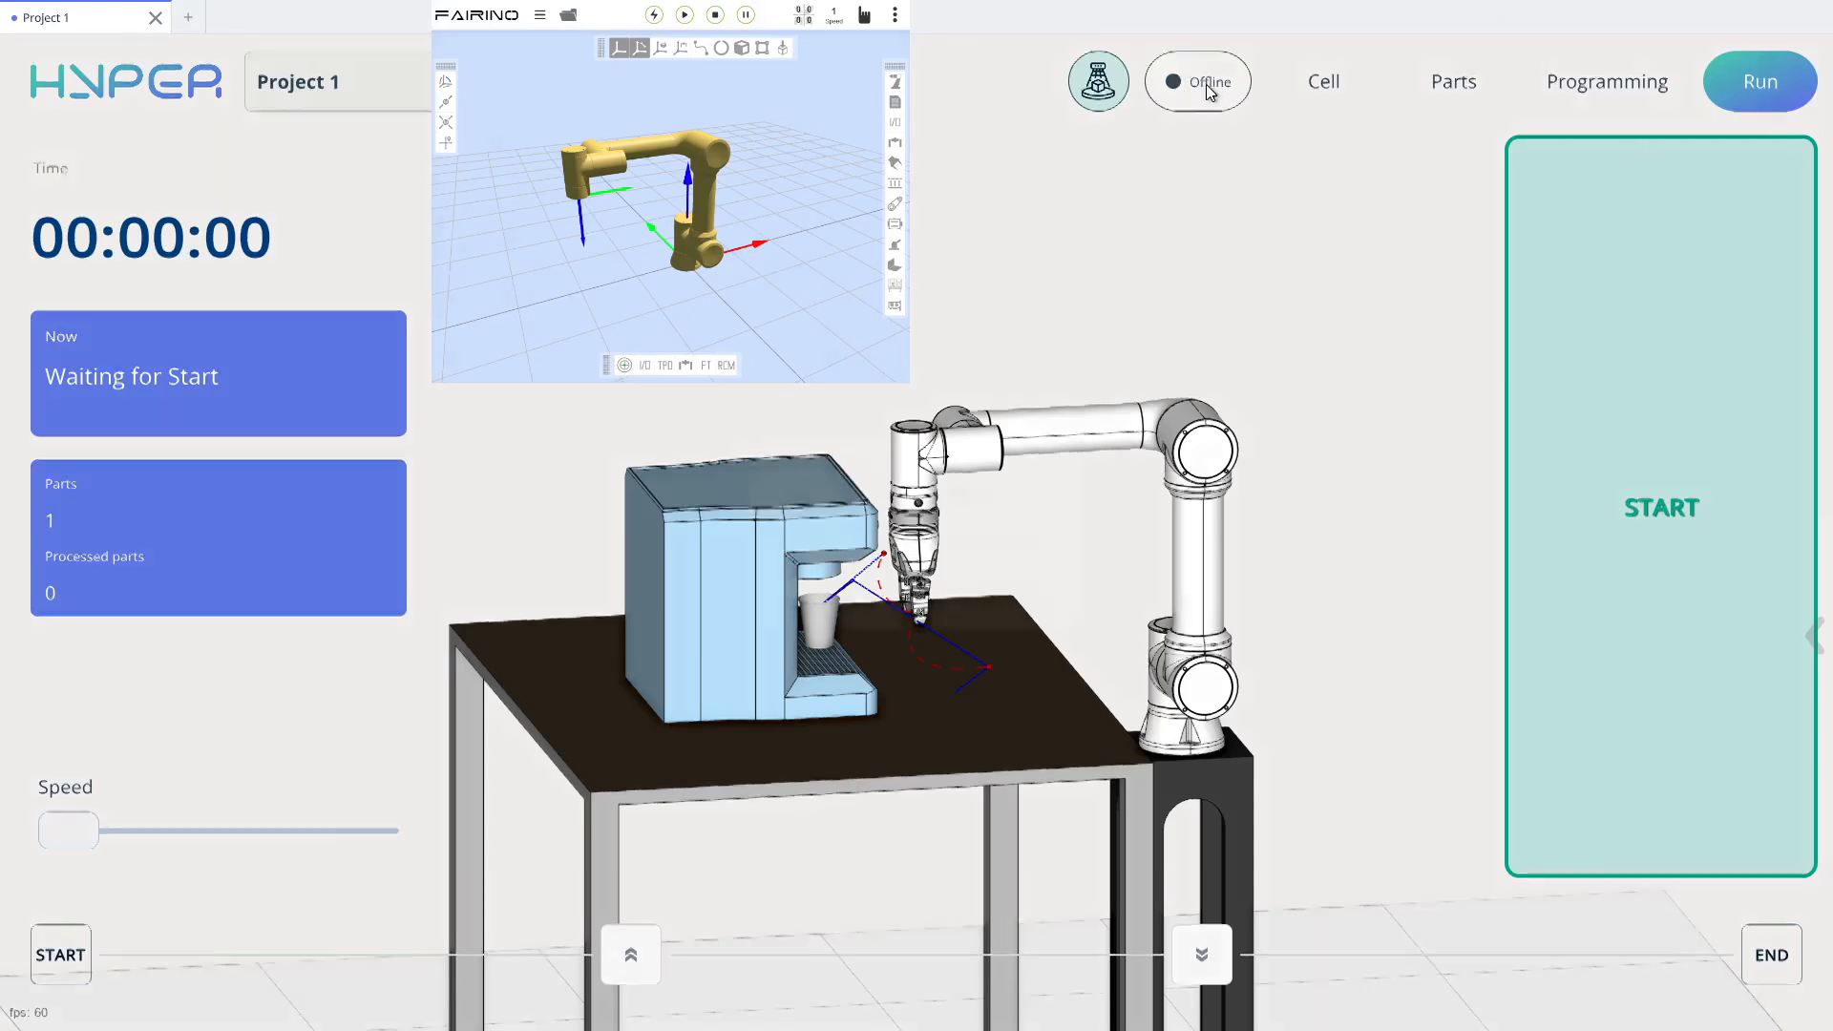
Bring the robot connection online and start the pick-and-place program on the Fairino controller
click(1216, 81)
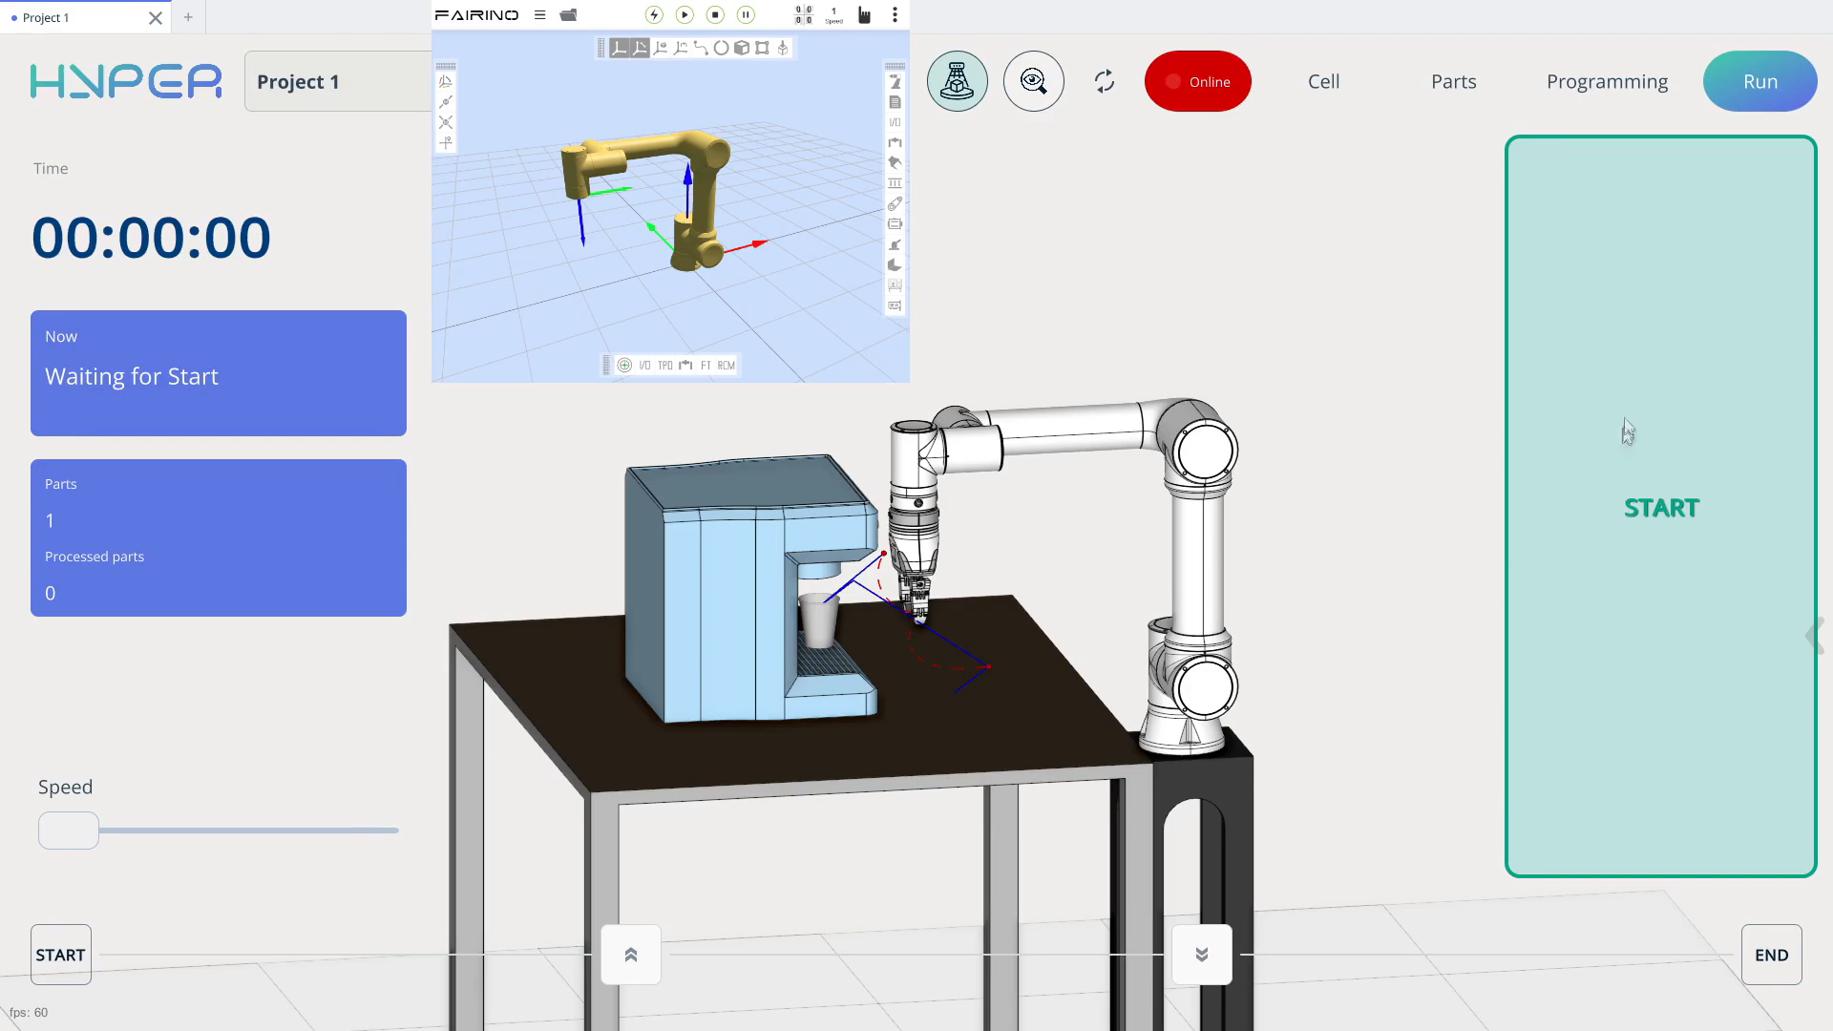
click(1667, 521)
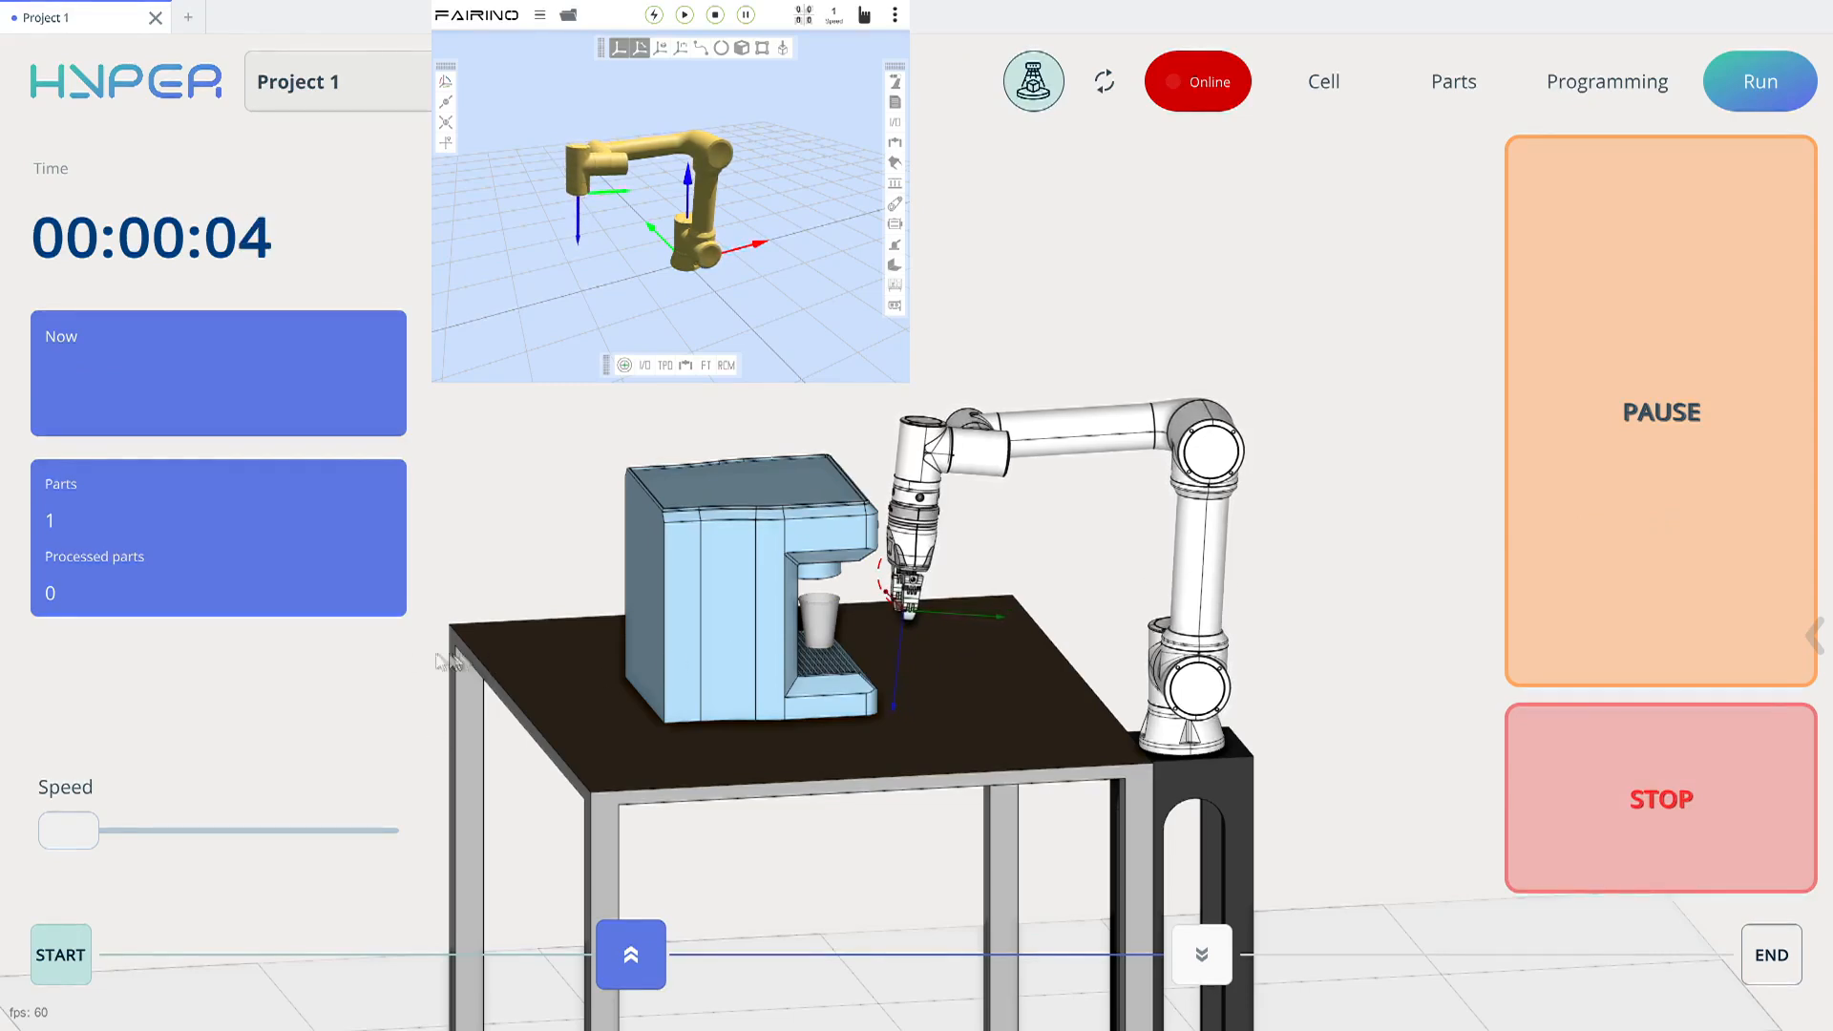
Raise the running speed gradually to about 59% and stop the run after the cup is placed and the robot returns
drag(56, 833, 204, 838)
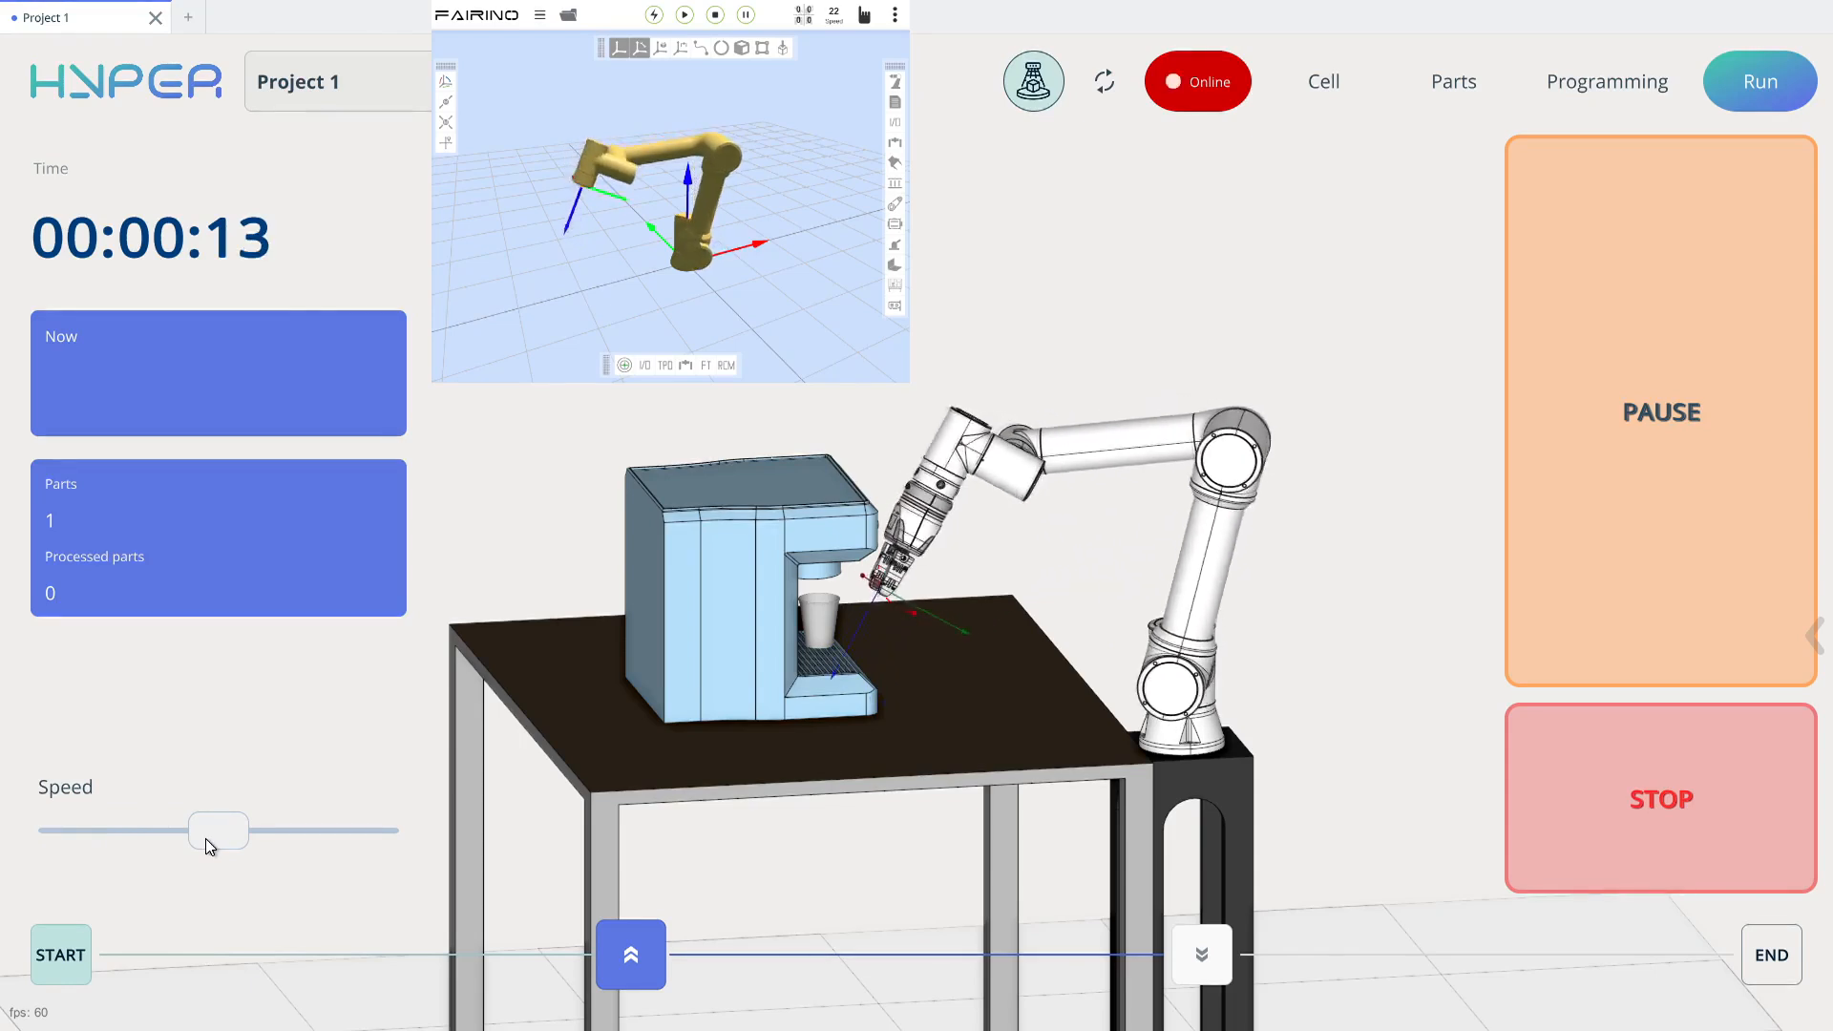
drag(206, 839, 223, 839)
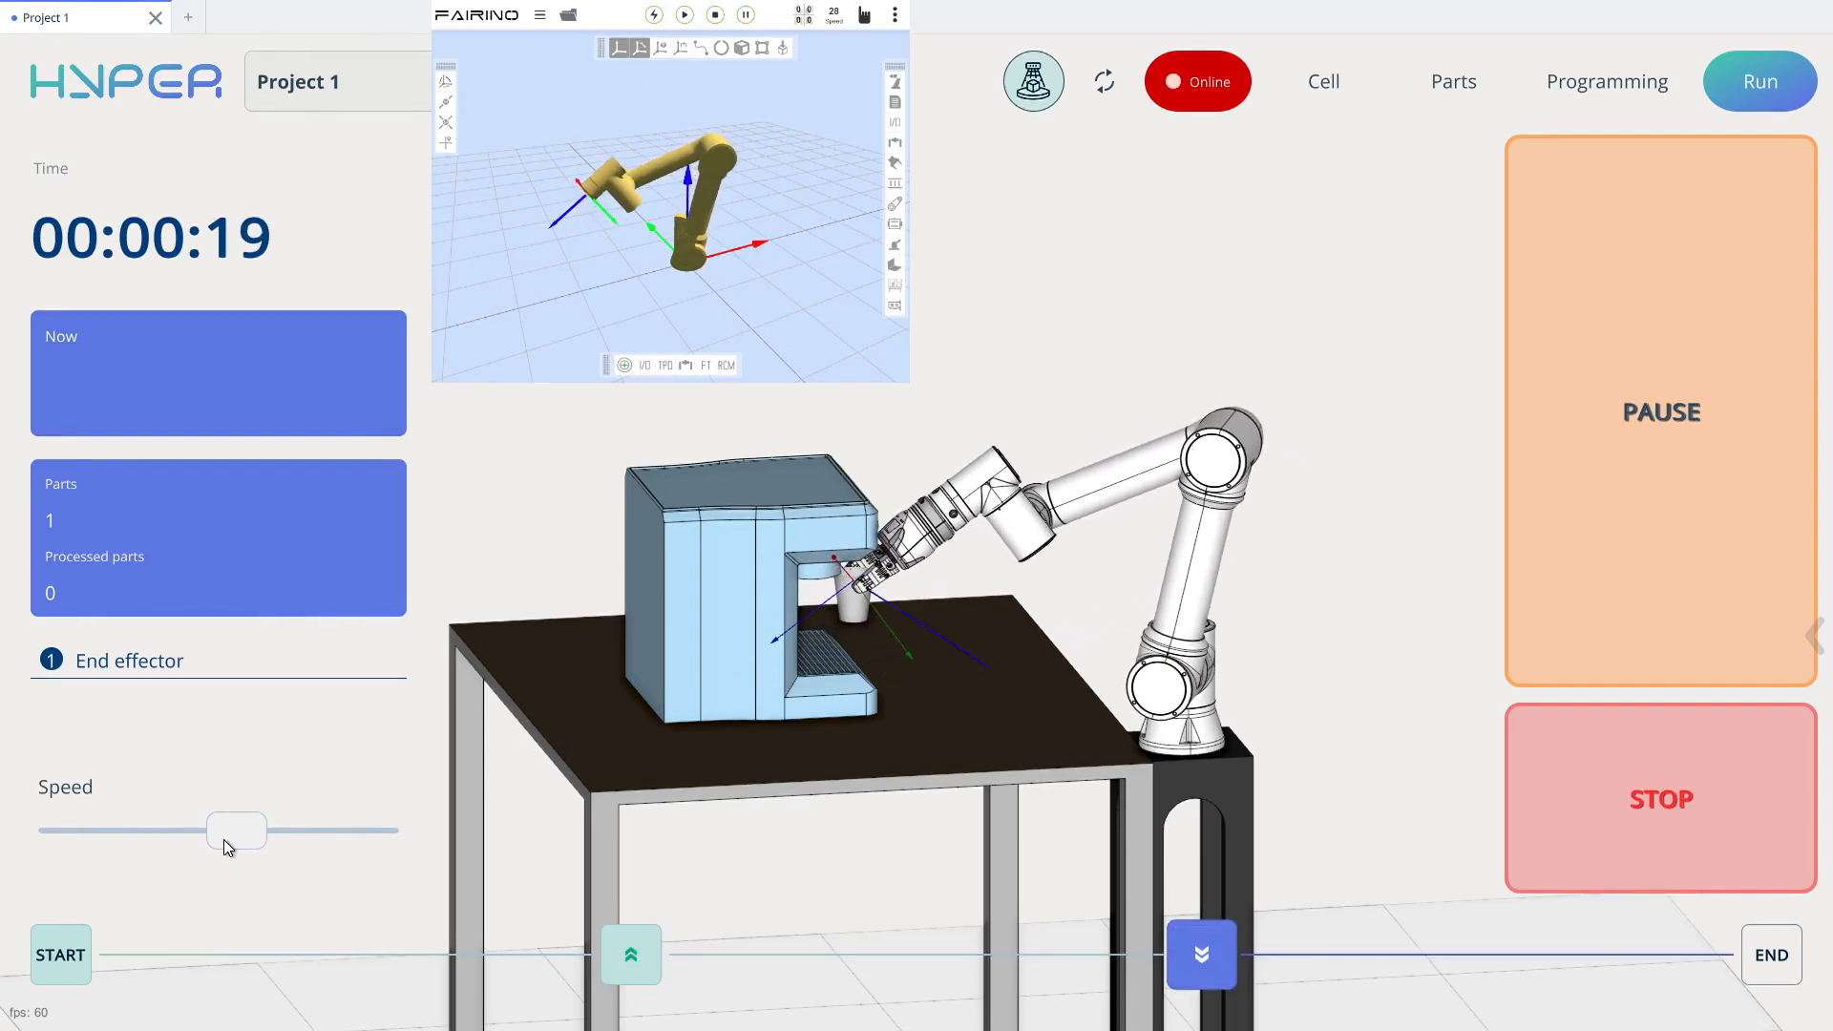
drag(223, 839, 229, 839)
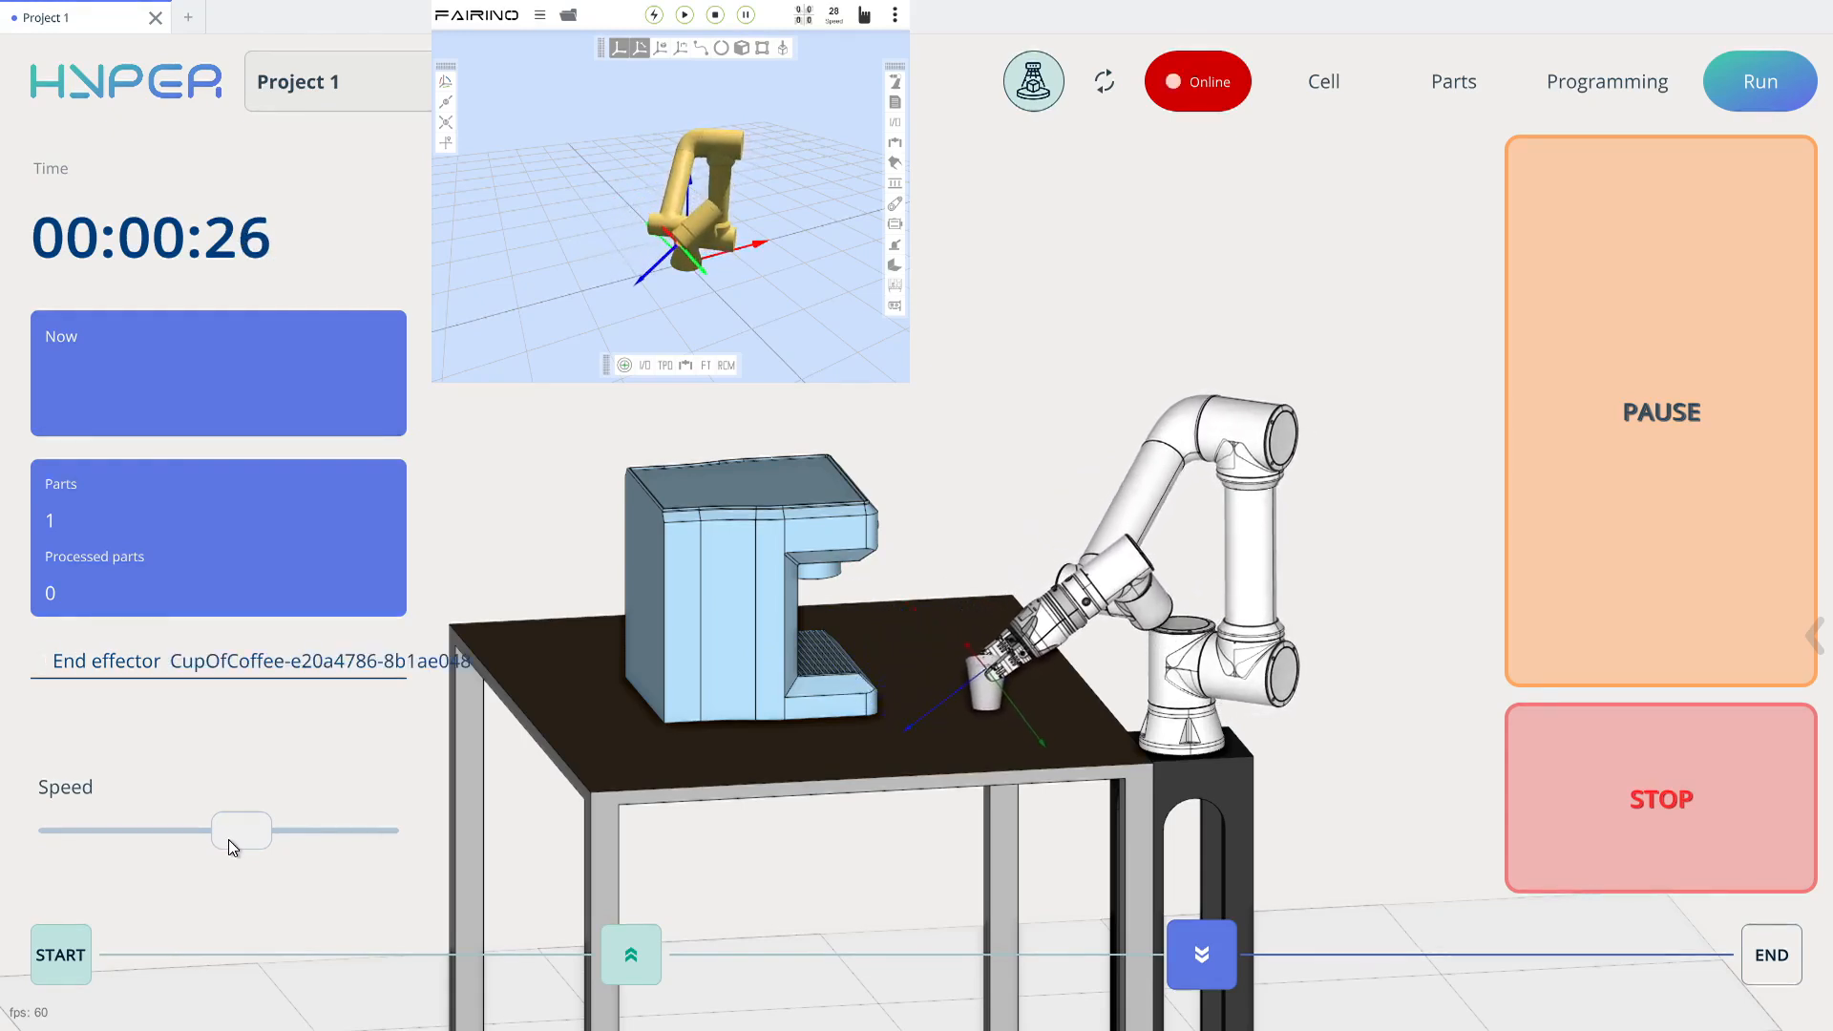
drag(227, 839, 232, 839)
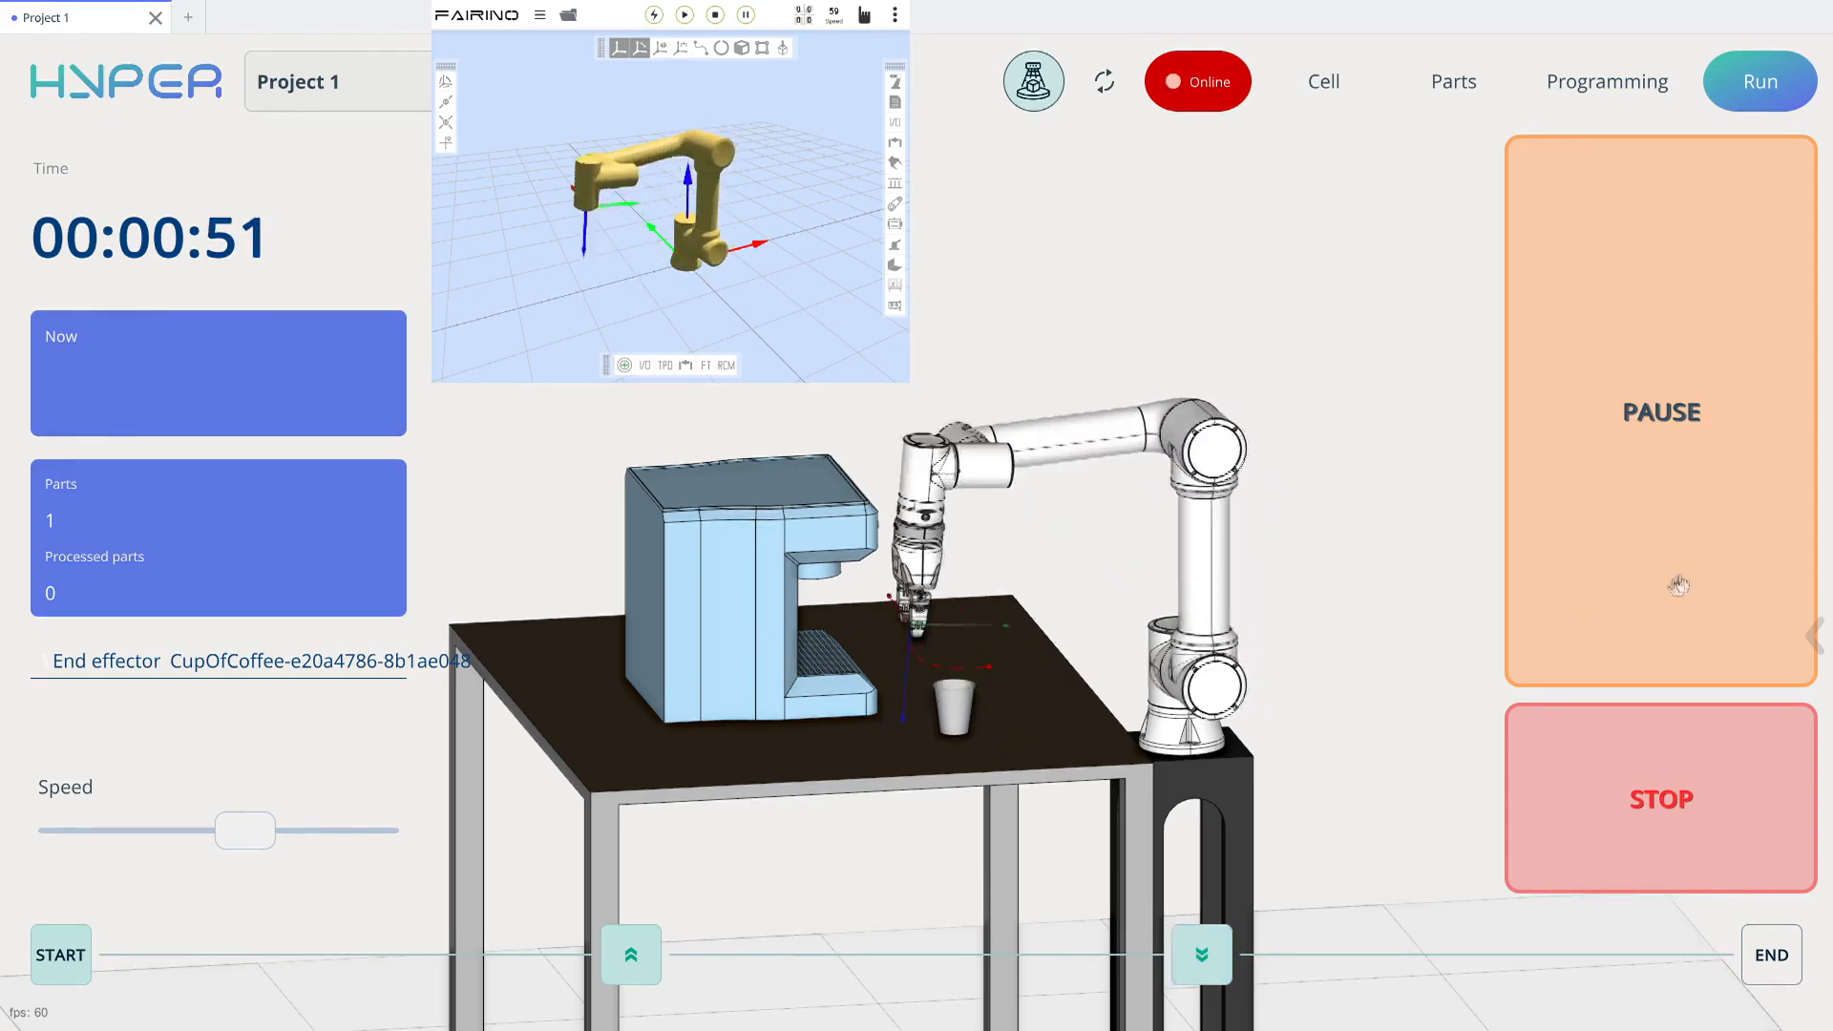
click(1675, 827)
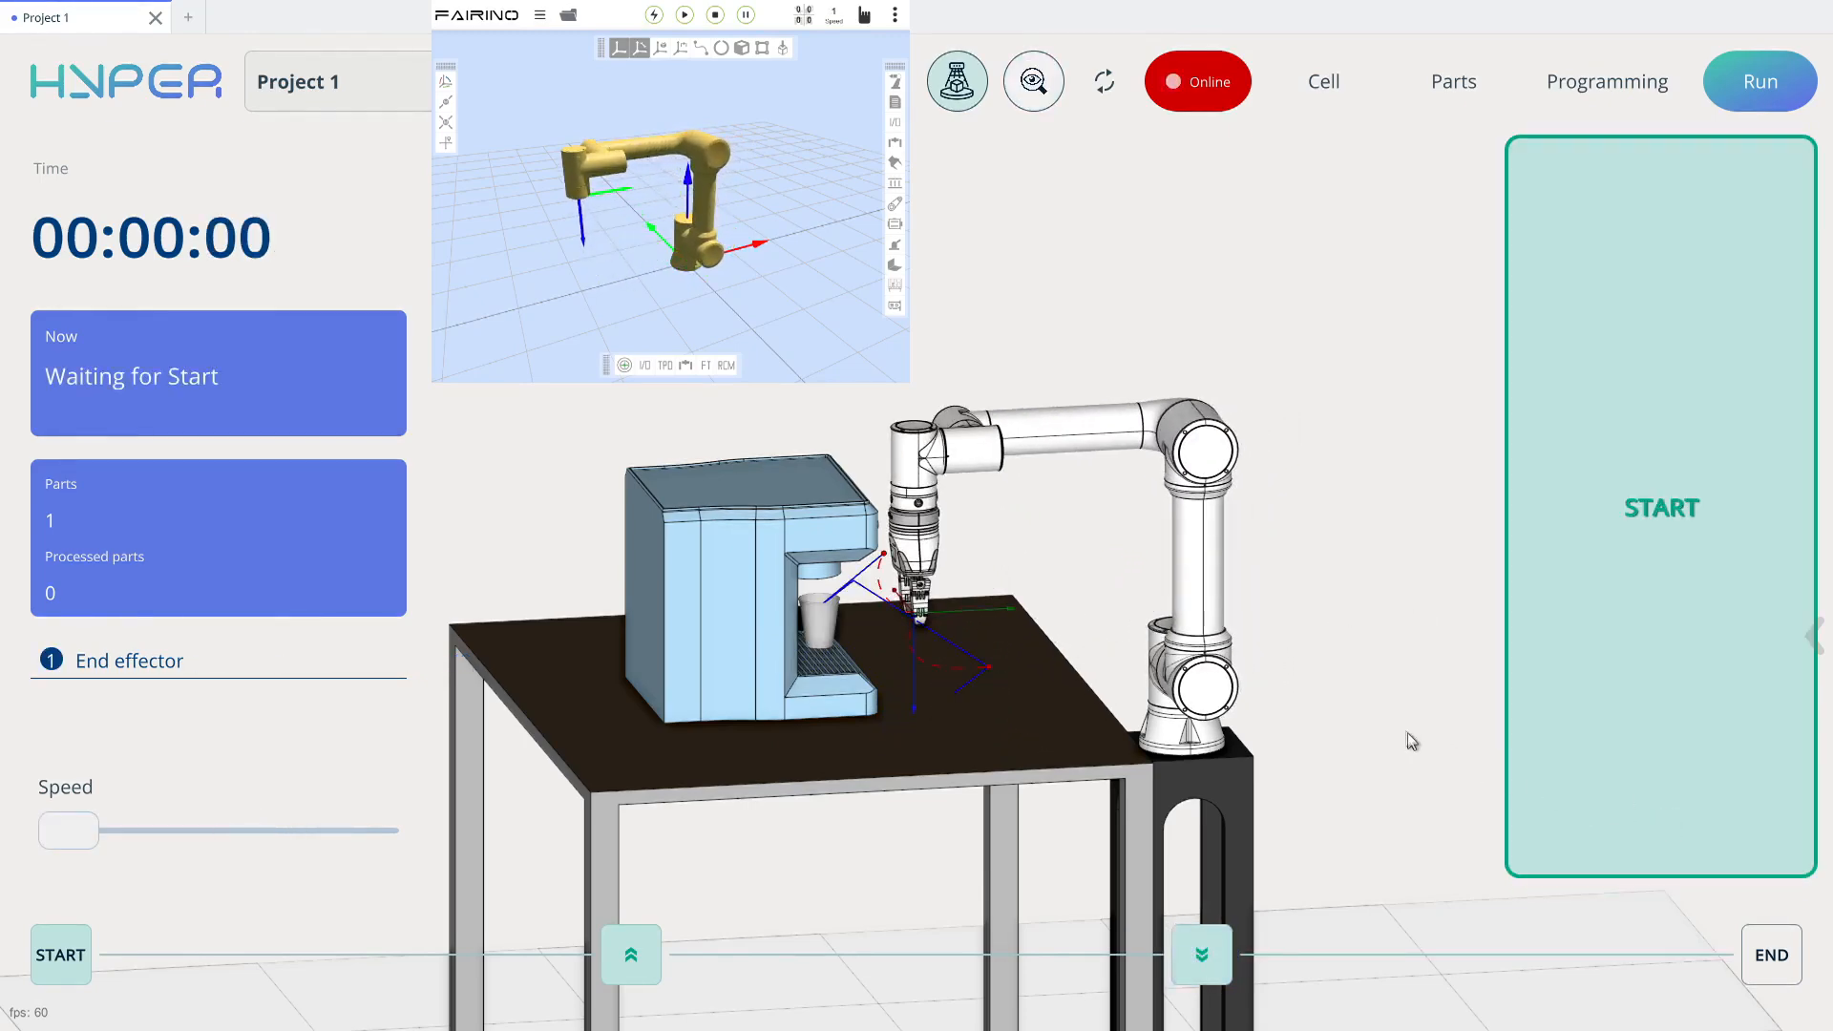